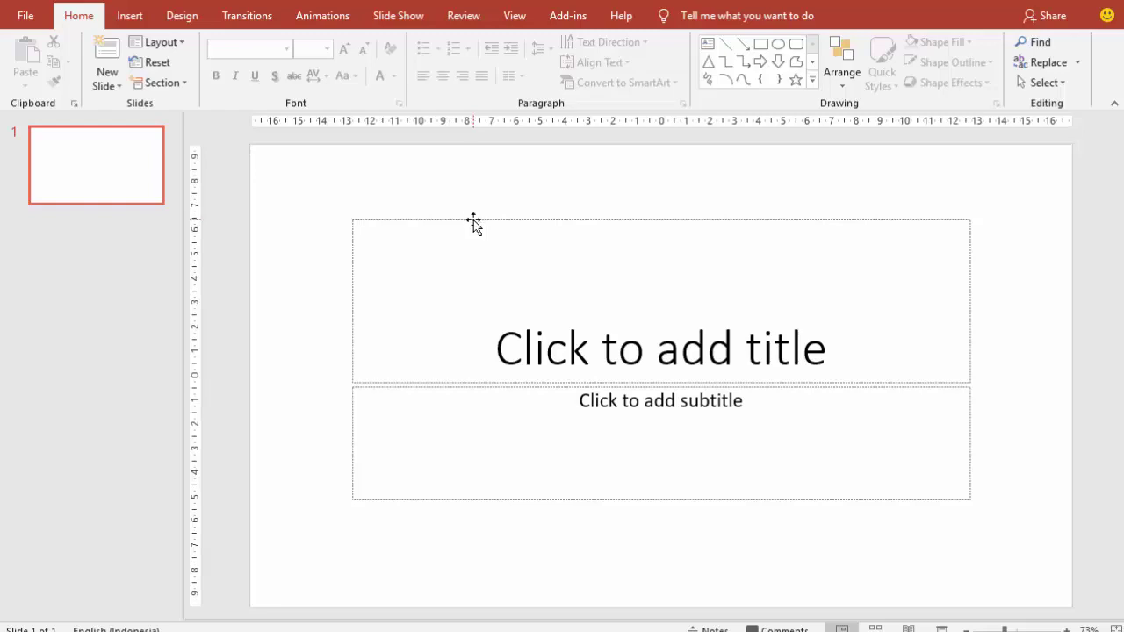
- Delete the title placeholder and the subtitle placeholder from the slide
click(473, 220)
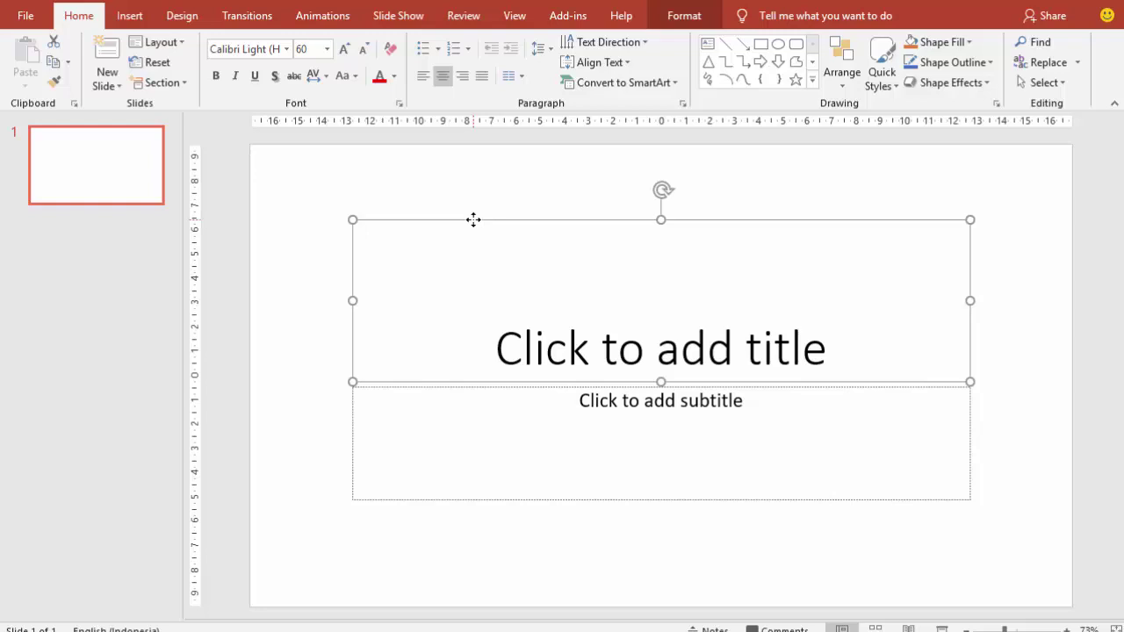
key(Delete)
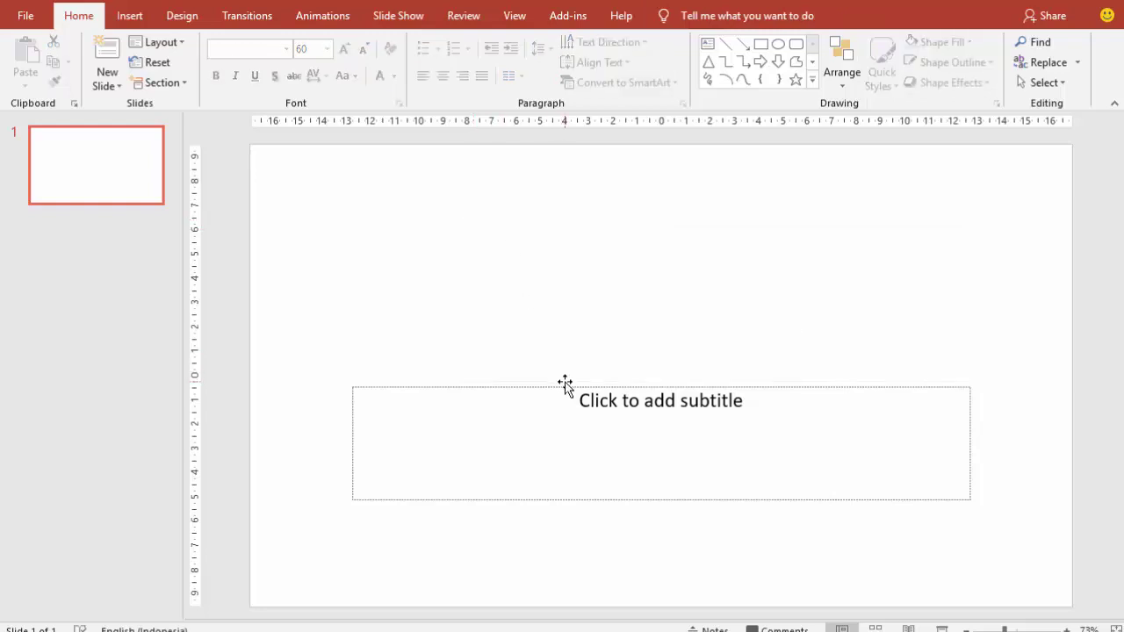
click(565, 387)
key(Delete)
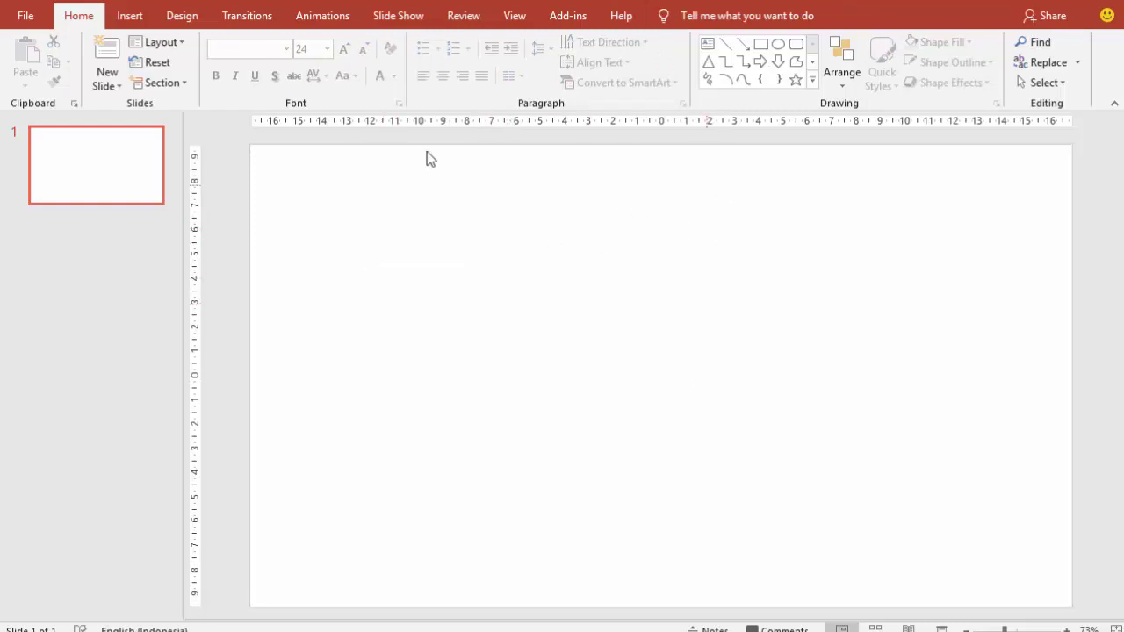
click(144, 19)
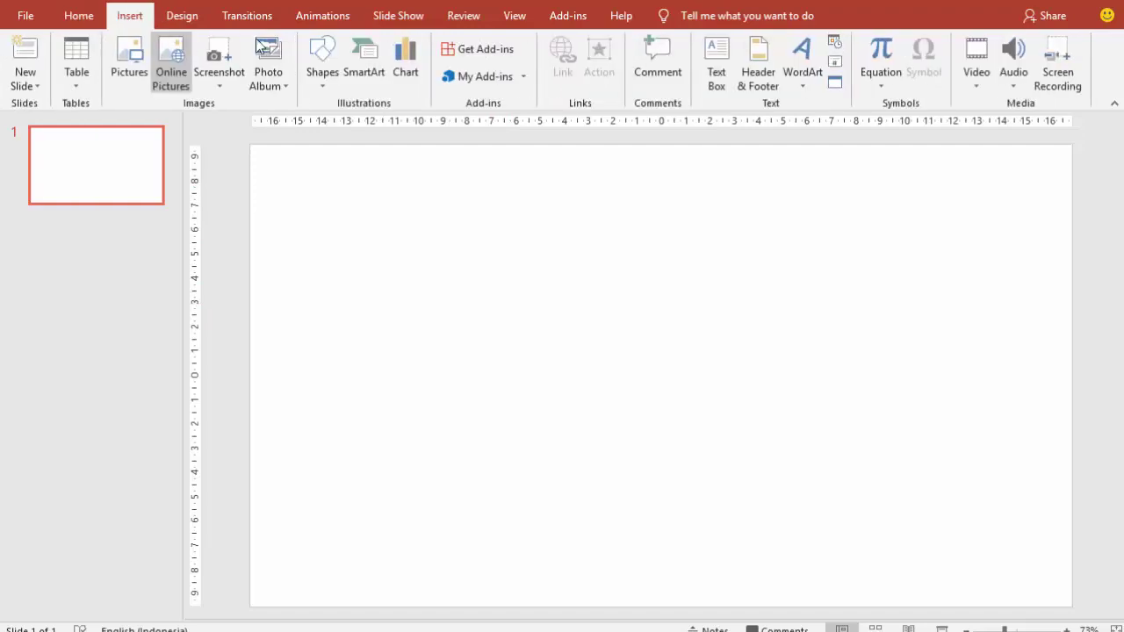
- Draw a tall rectangle covering the slide's right side
click(319, 61)
click(369, 113)
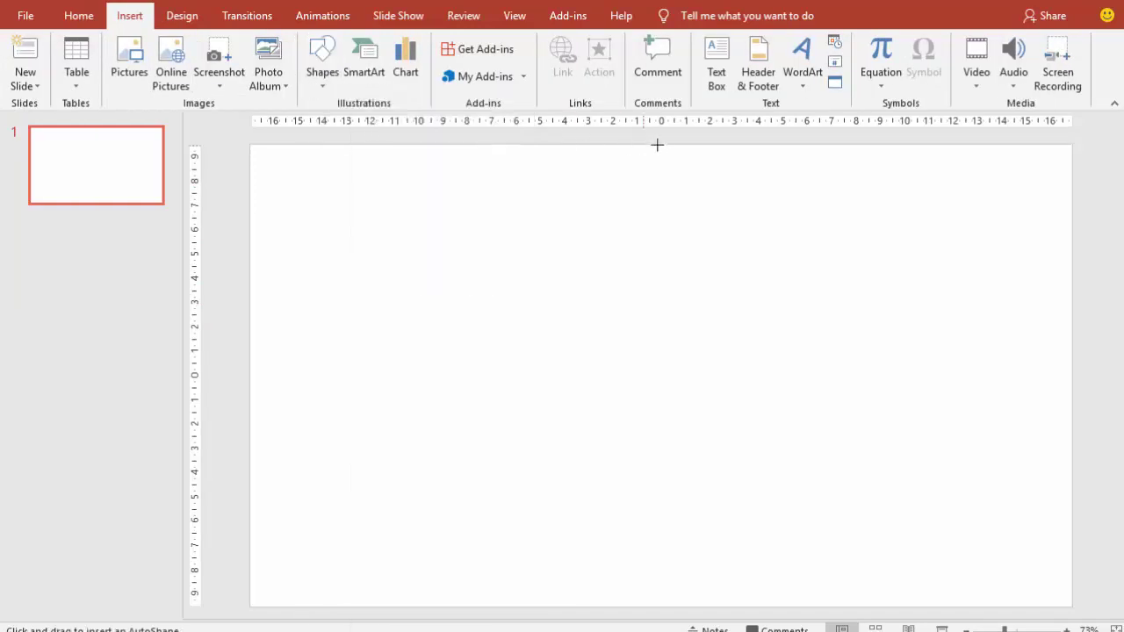
mouse_move(737, 144)
mouse_down()
mouse_move(1044, 591)
mouse_move(1072, 605)
mouse_up()
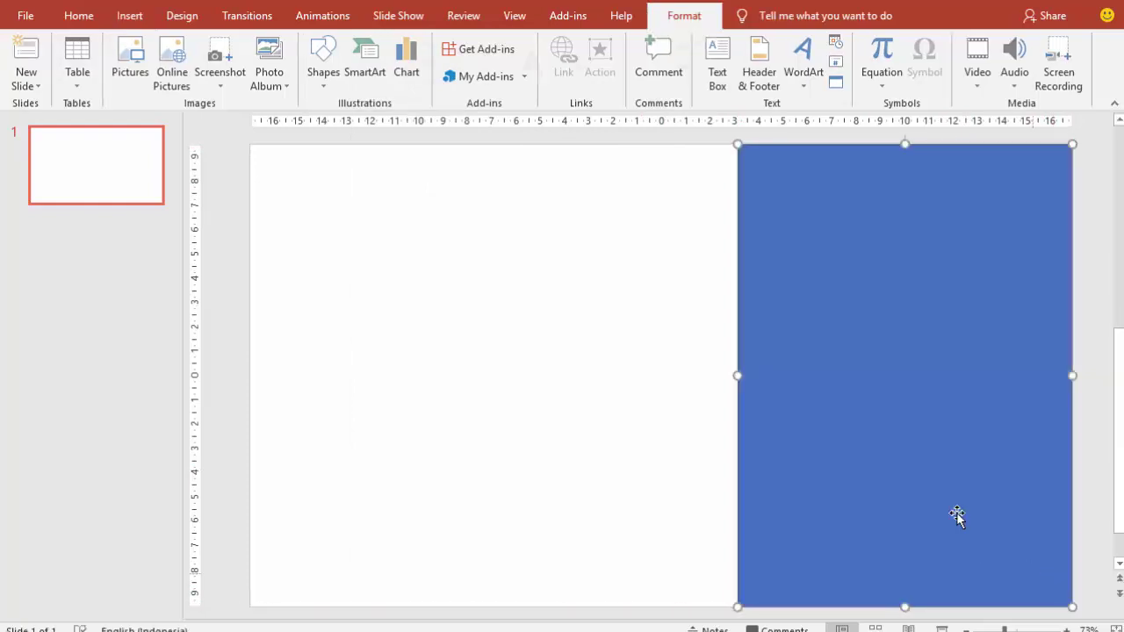
- Narrow the rectangle to 11.94 cm and give it a picture or texture fill
right_click(920, 474)
click(953, 442)
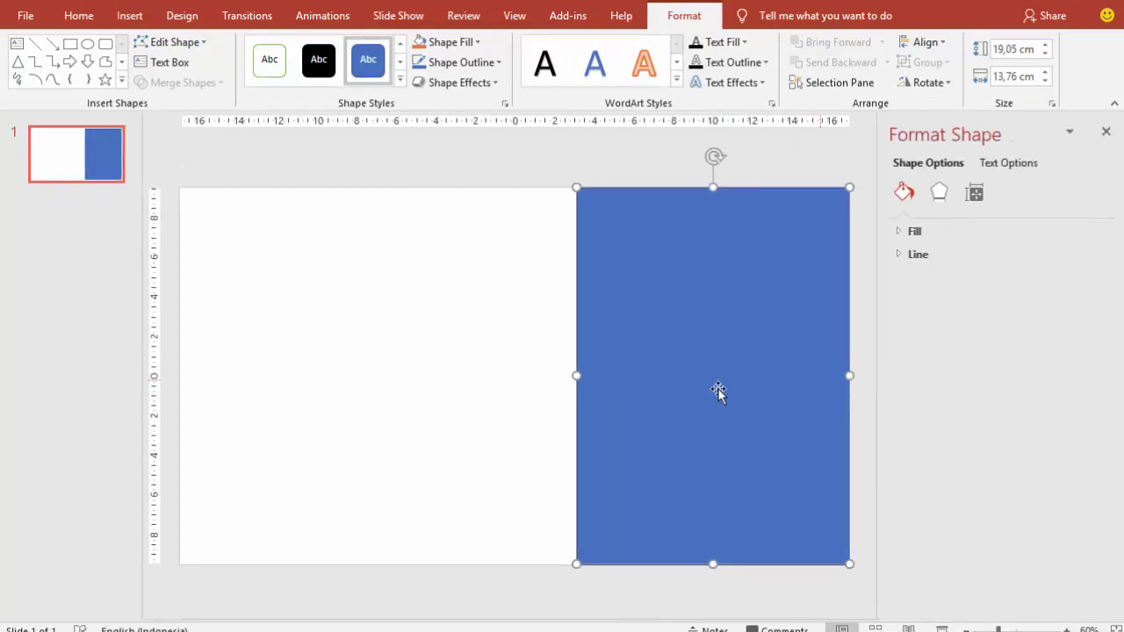
drag(578, 376, 612, 376)
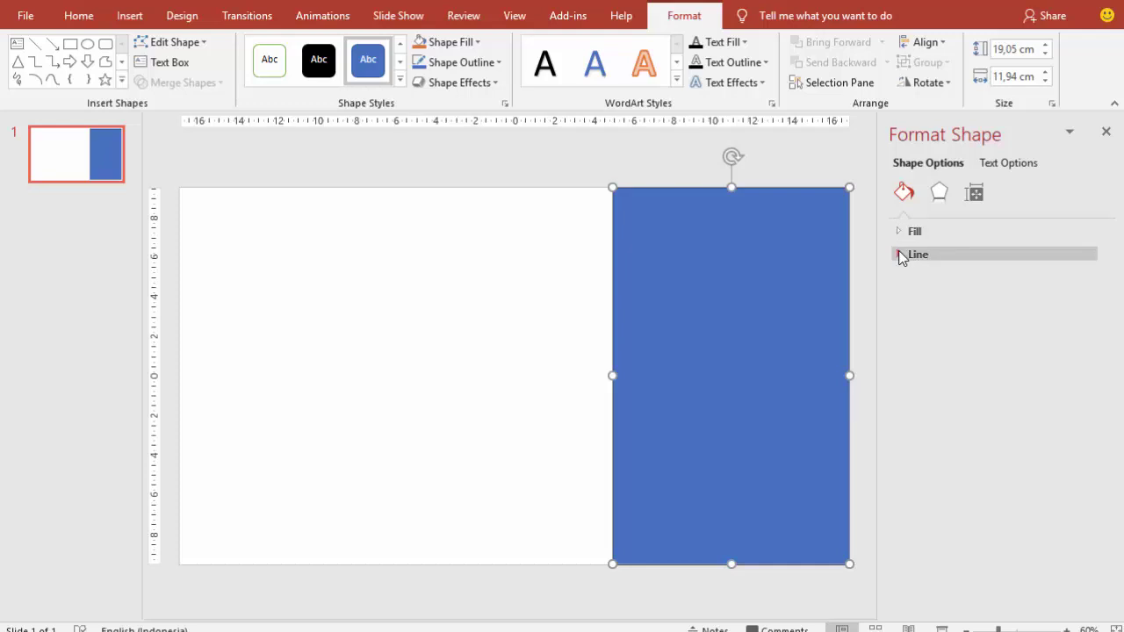
click(905, 232)
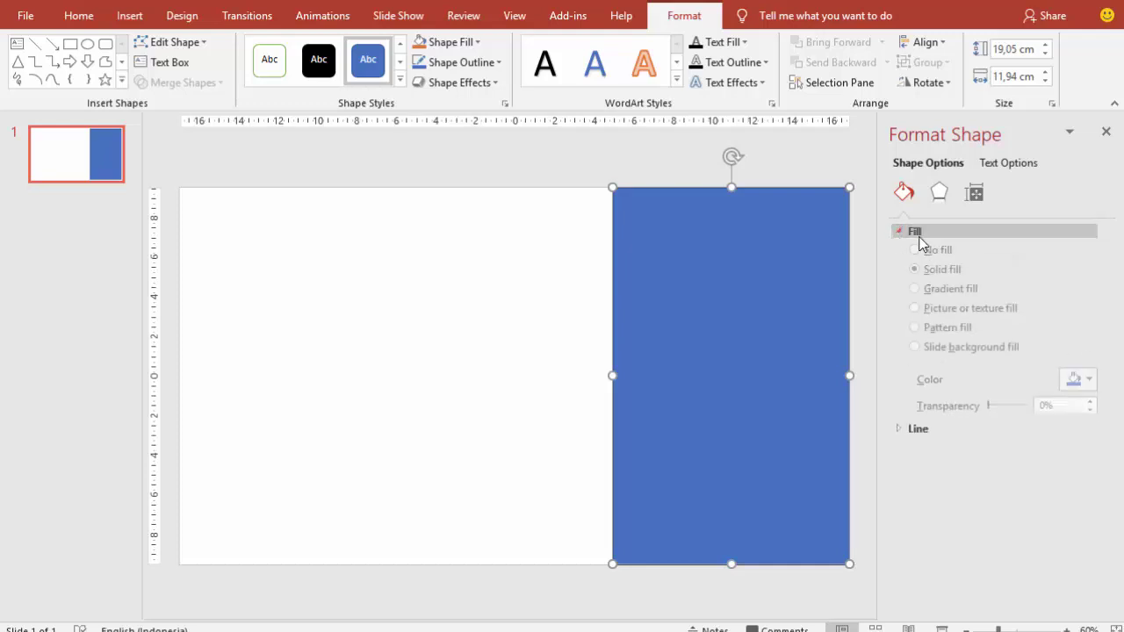
click(925, 318)
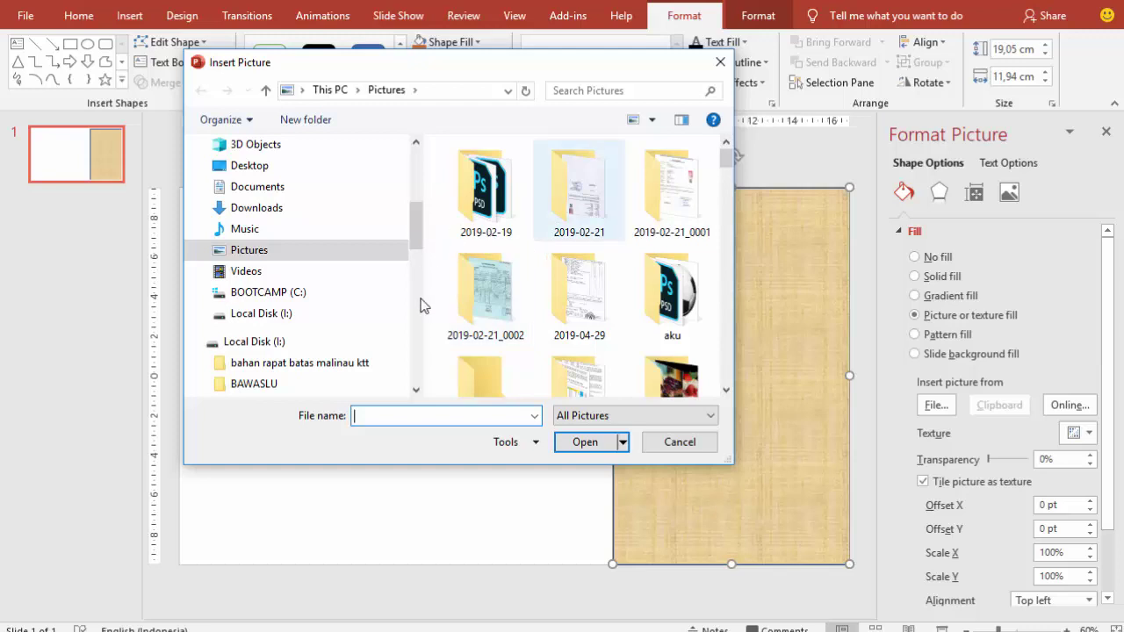
- Browse to the VIDEO TUTORIAL YOUTUBE > IMAGE > FASHION folder in Insert Picture
click(419, 332)
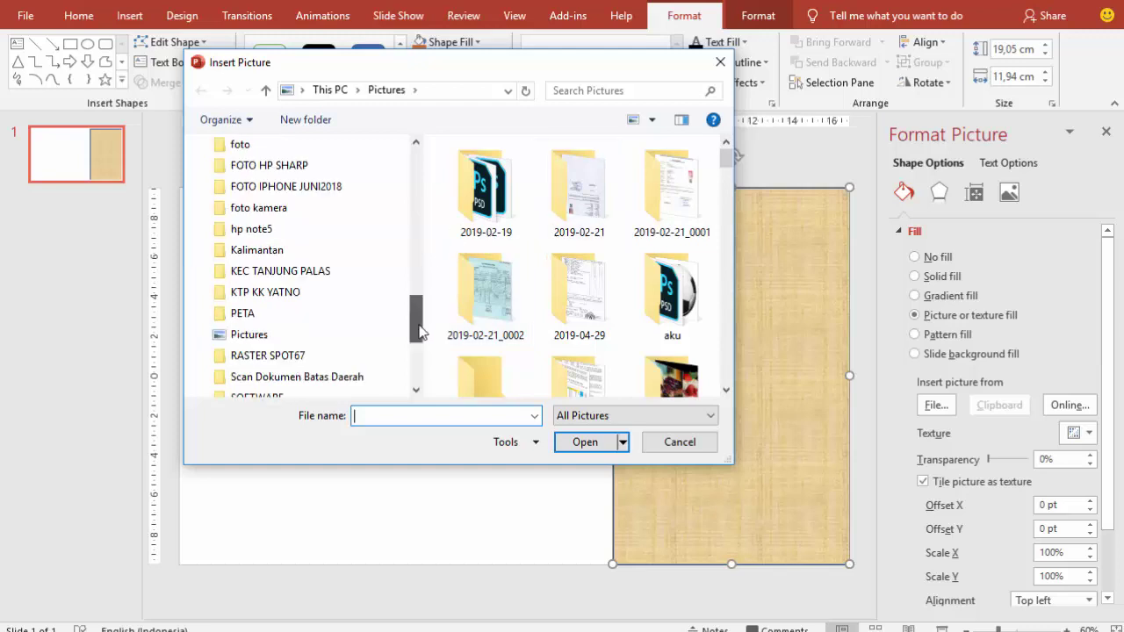
drag(419, 332, 419, 369)
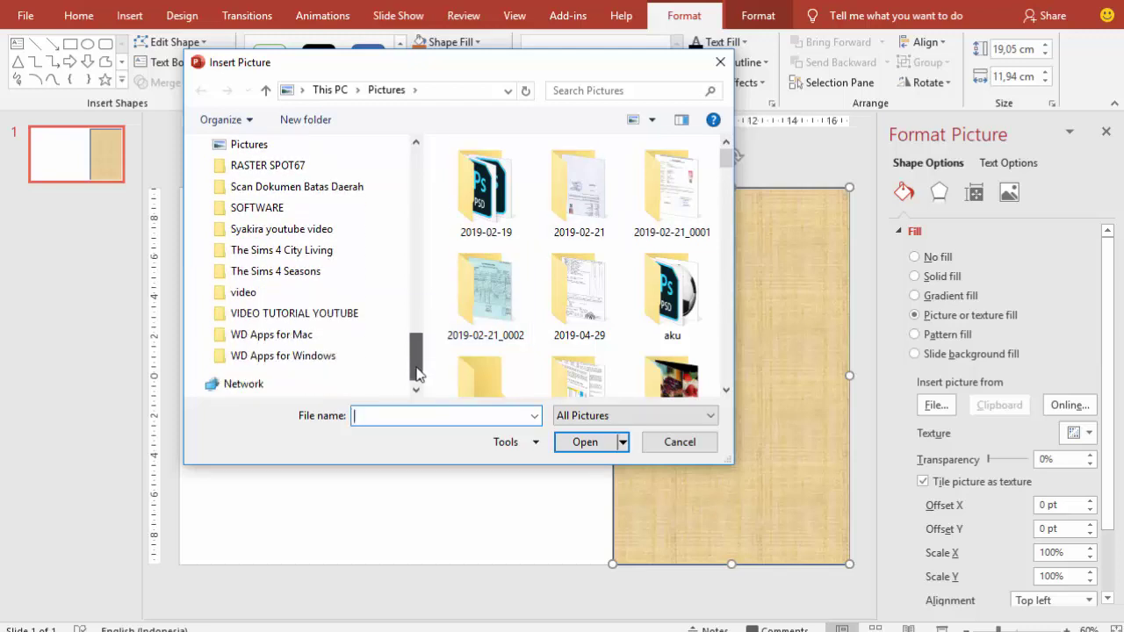
click(201, 293)
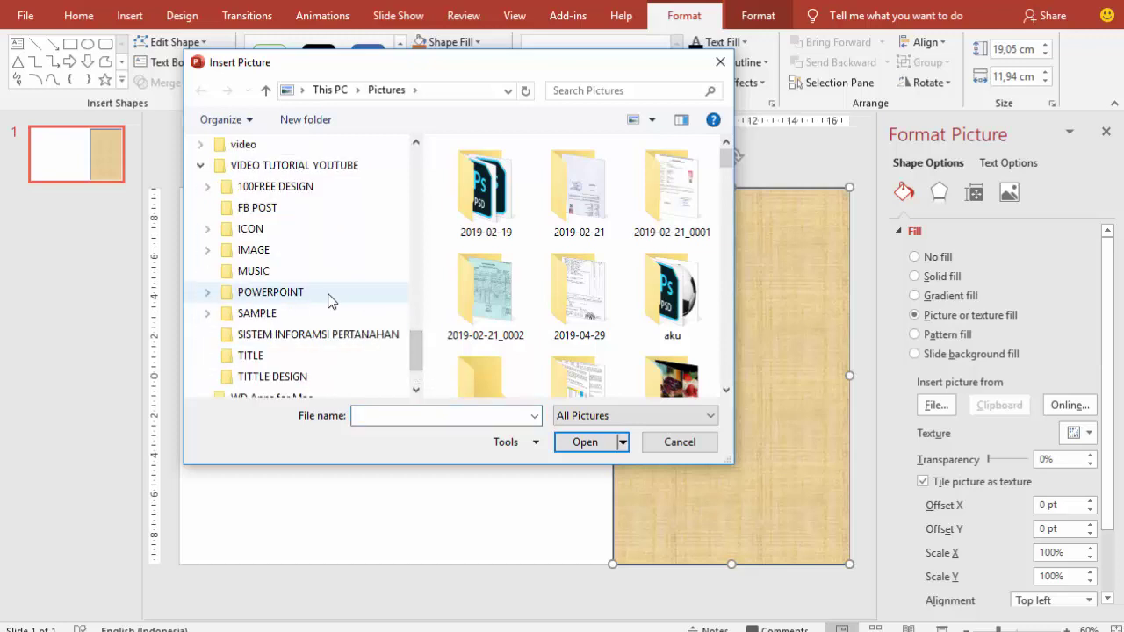
click(220, 251)
click(207, 250)
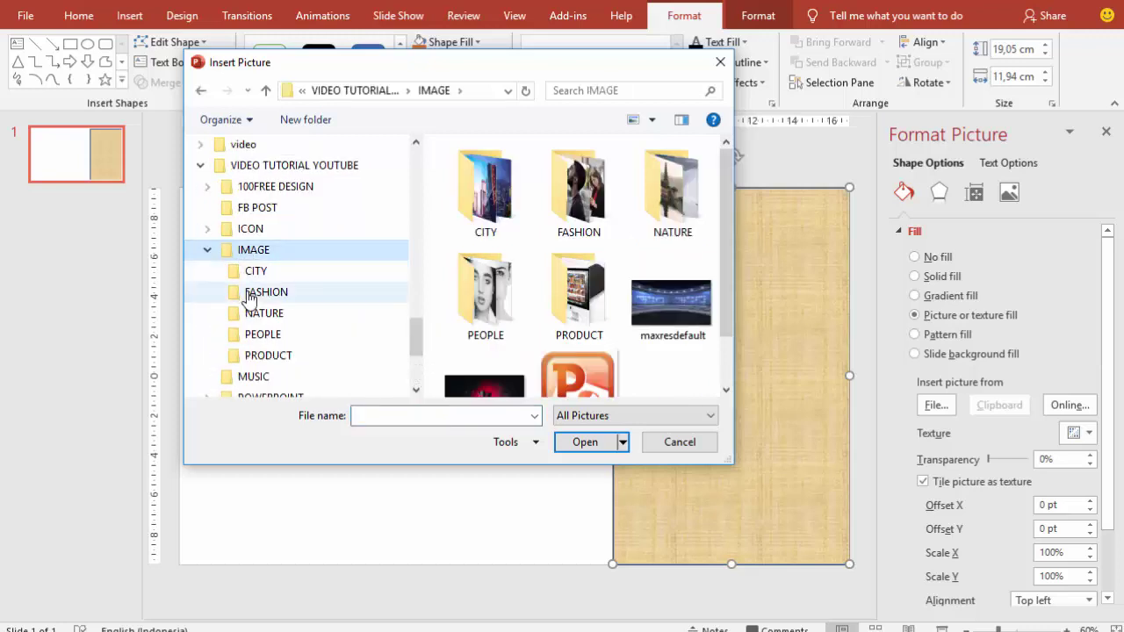
click(238, 291)
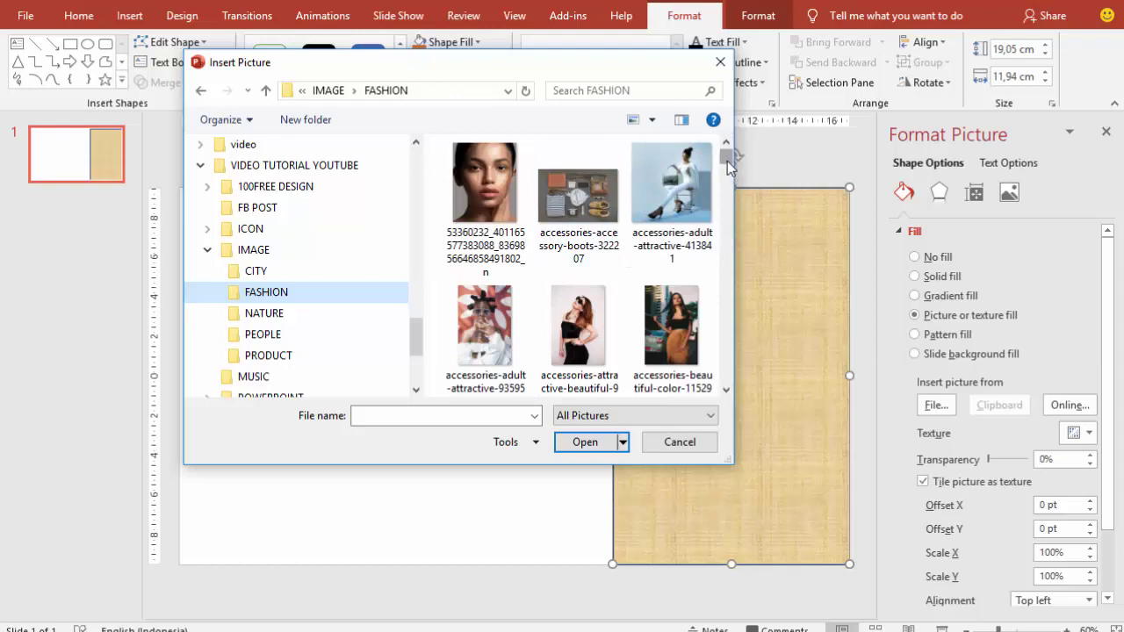
- Find classic-clothes-commerce-298863 and insert it as the rectangle's picture fill
drag(728, 155, 727, 244)
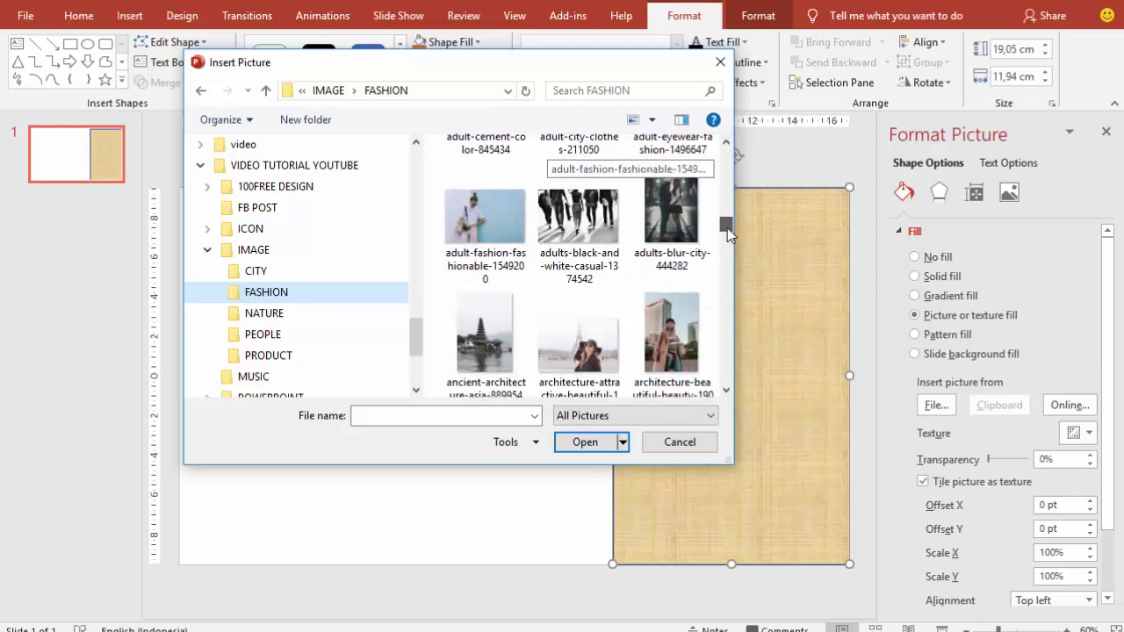
scroll(672, 253, down, 2)
scroll(673, 253, down, 2)
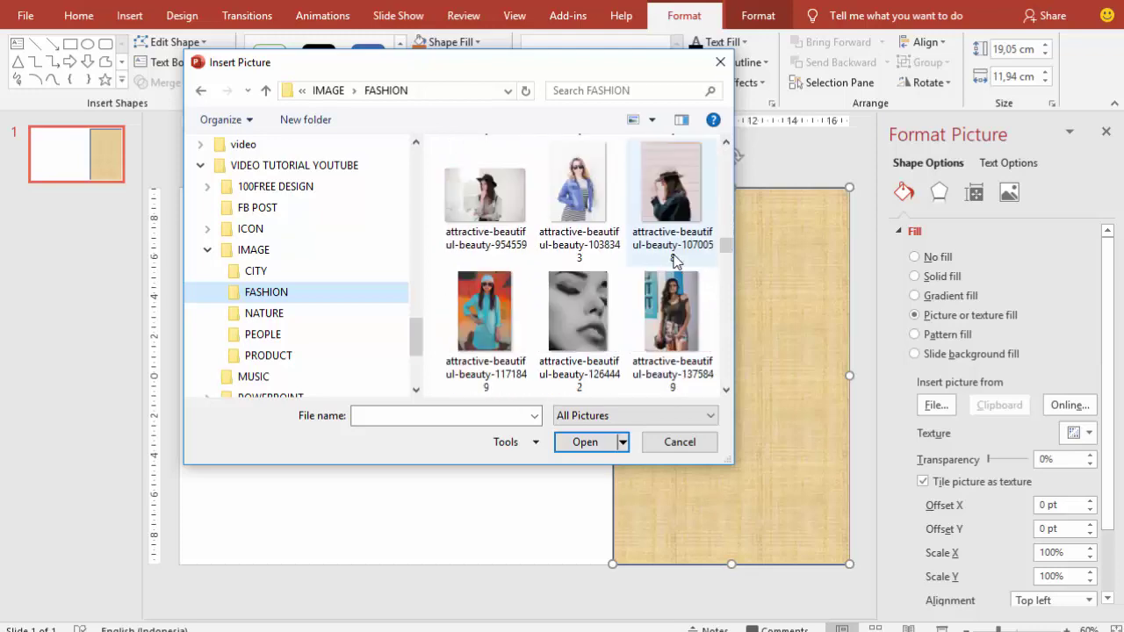
scroll(673, 254, down, 2)
scroll(675, 261, down, 2)
scroll(675, 261, down, 1)
scroll(674, 261, down, 1)
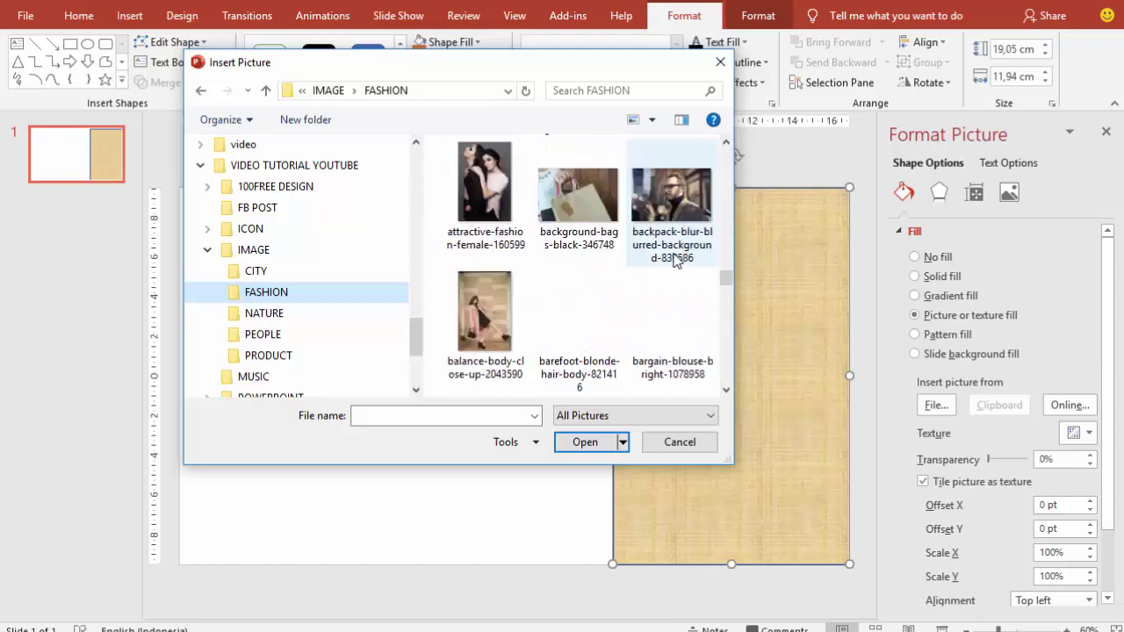
scroll(674, 261, down, 2)
scroll(674, 256, up, 2)
scroll(675, 257, down, 1)
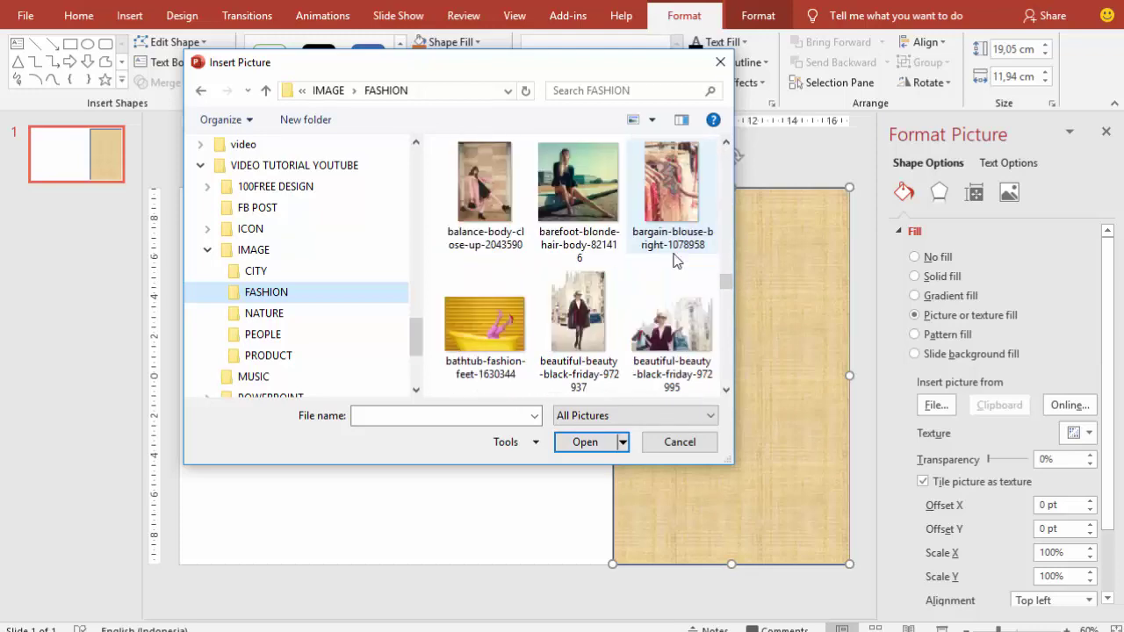
scroll(675, 257, down, 2)
scroll(675, 257, down, 2)
scroll(677, 259, down, 1)
scroll(676, 260, down, 1)
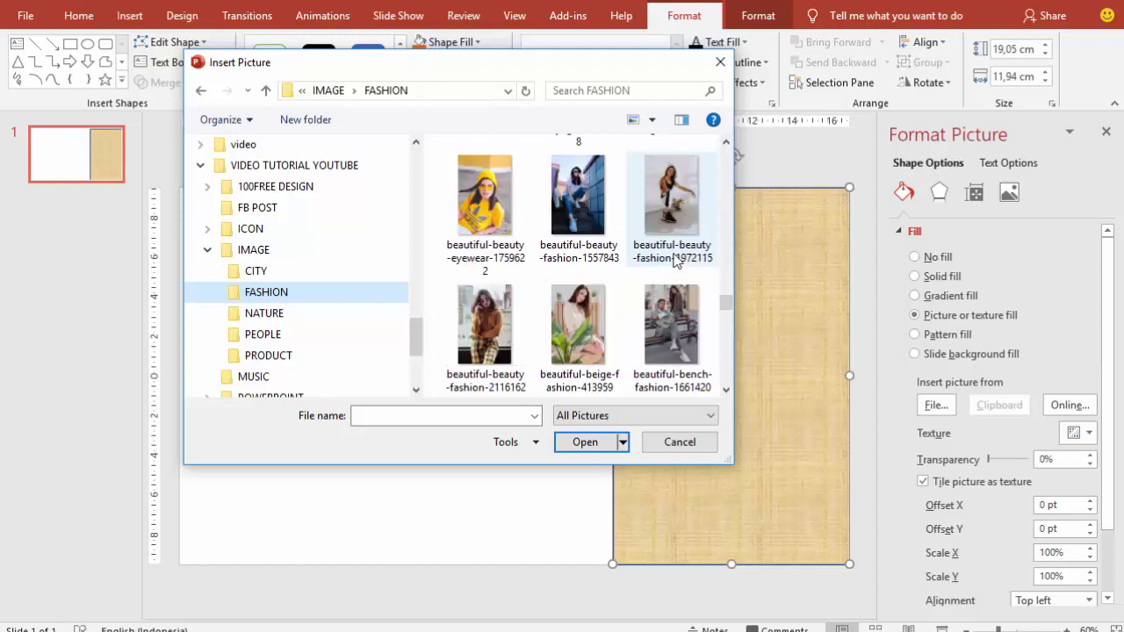
scroll(676, 260, down, 2)
scroll(677, 260, down, 1)
scroll(676, 260, down, 2)
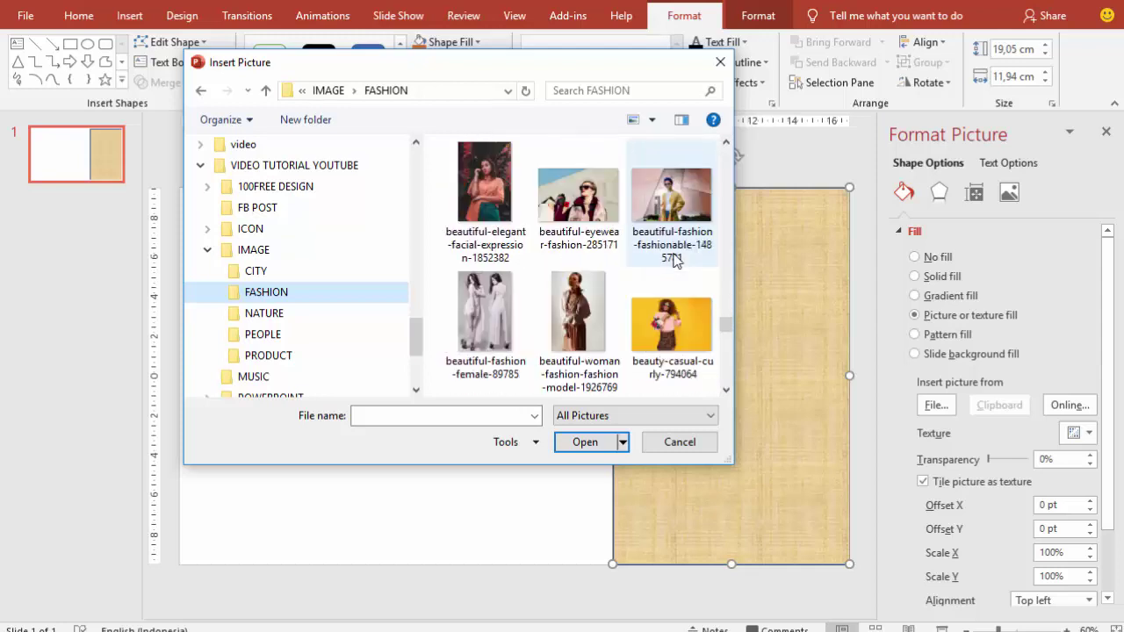
scroll(676, 261, down, 2)
scroll(675, 261, down, 2)
scroll(675, 261, down, 2)
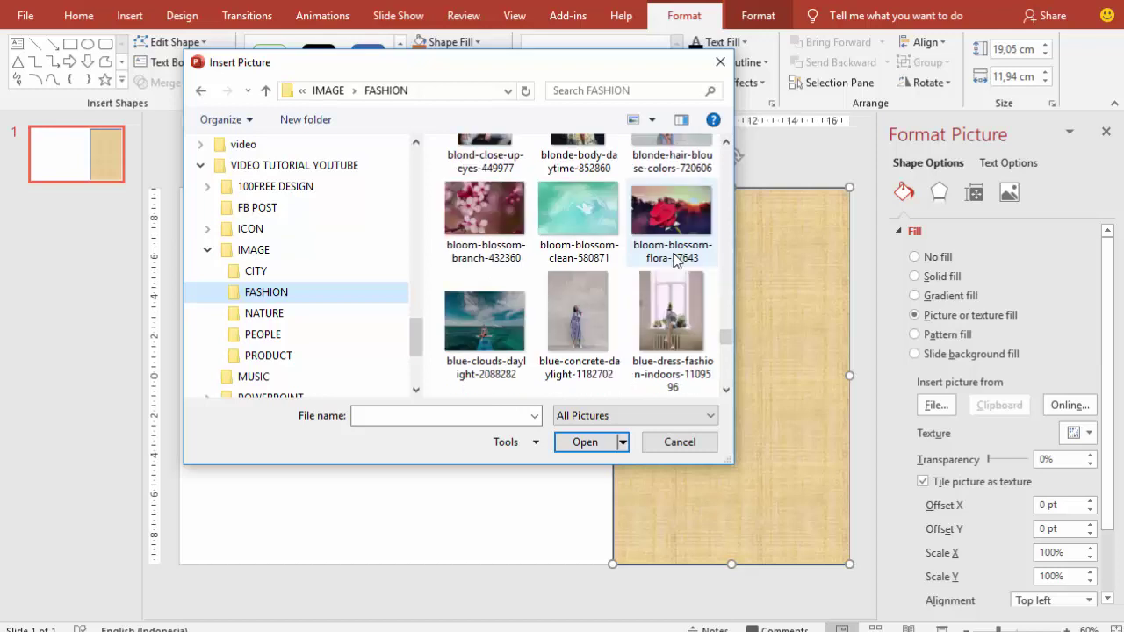
scroll(676, 261, down, 2)
scroll(675, 261, down, 2)
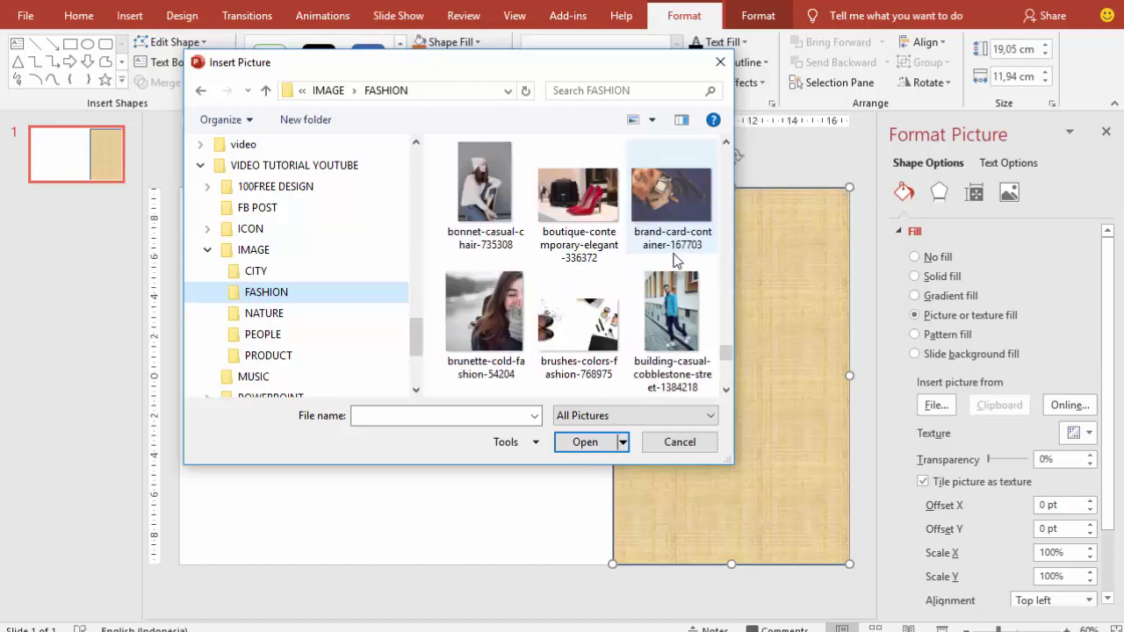
scroll(676, 260, down, 2)
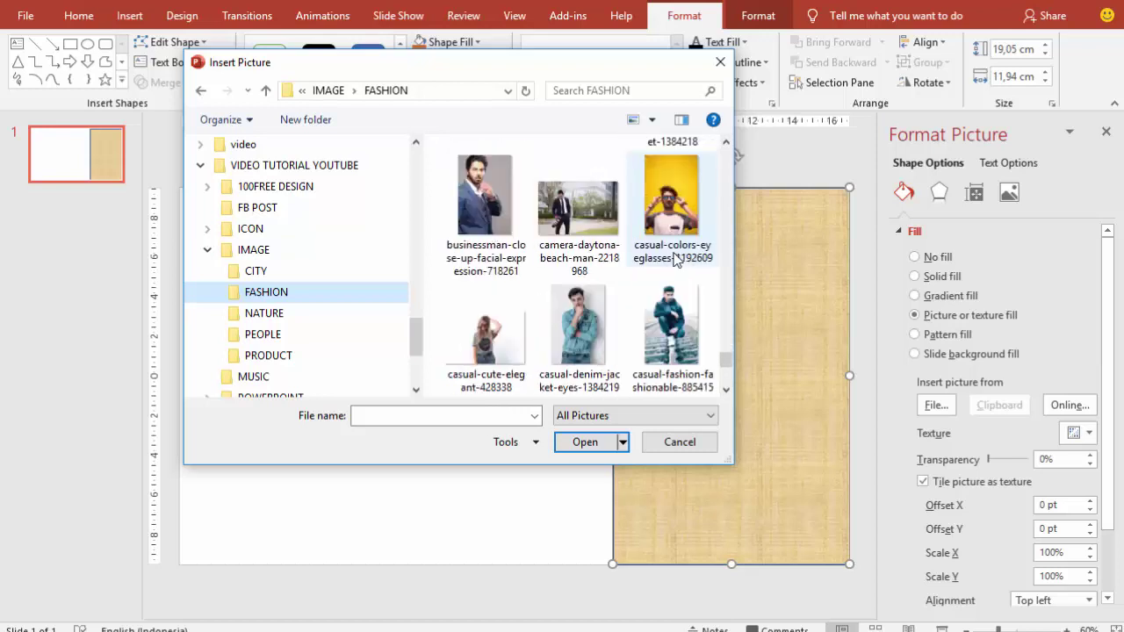
scroll(675, 260, down, 2)
scroll(676, 260, down, 2)
scroll(681, 237, up, 1)
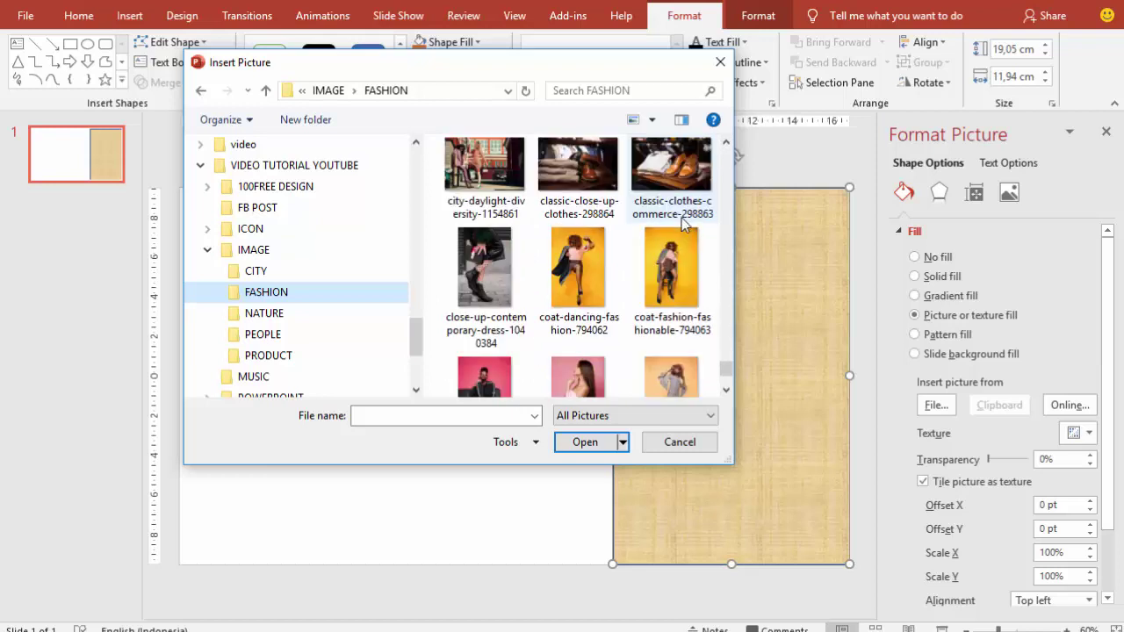
click(671, 167)
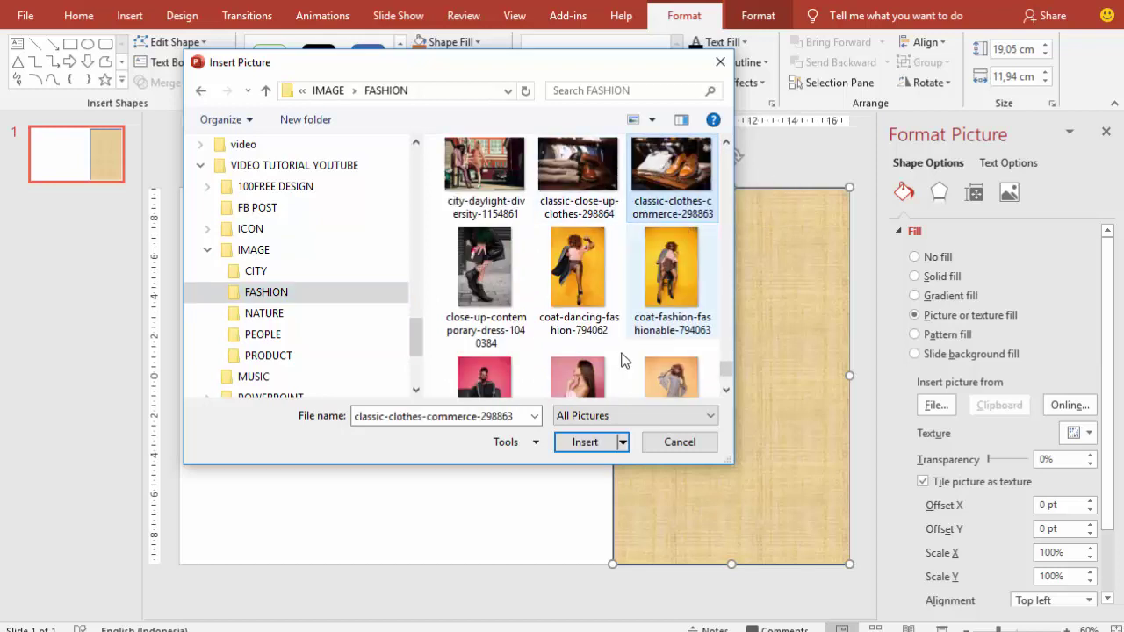
click(598, 442)
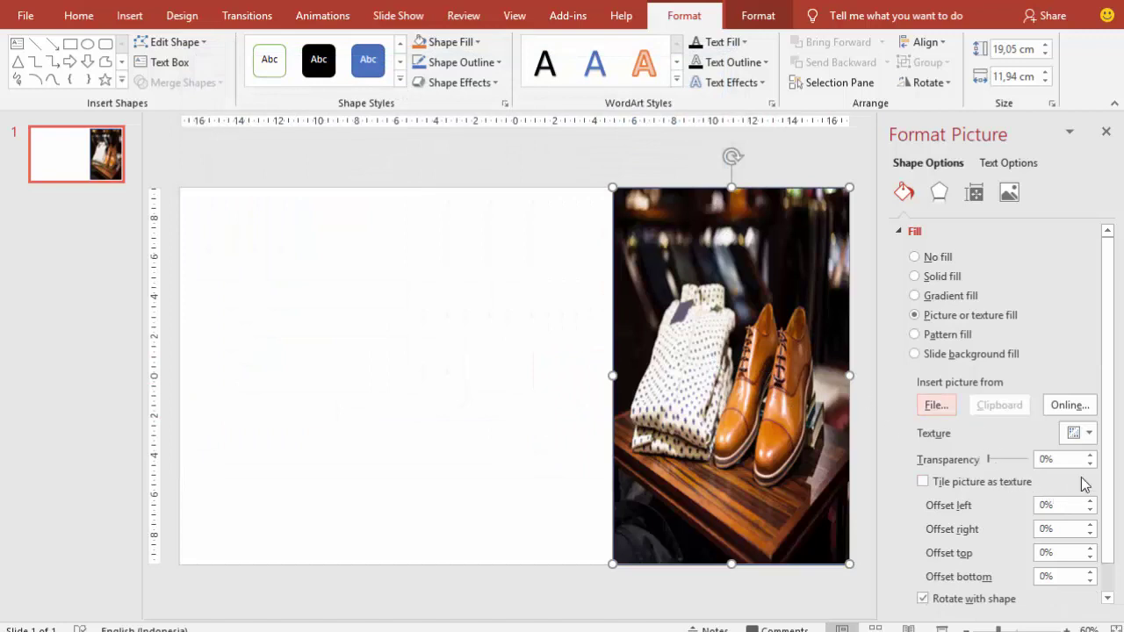
- Set the picture's left offset to -75% and right offset to -8% to centre the shoes
scroll(1106, 475, down, 1)
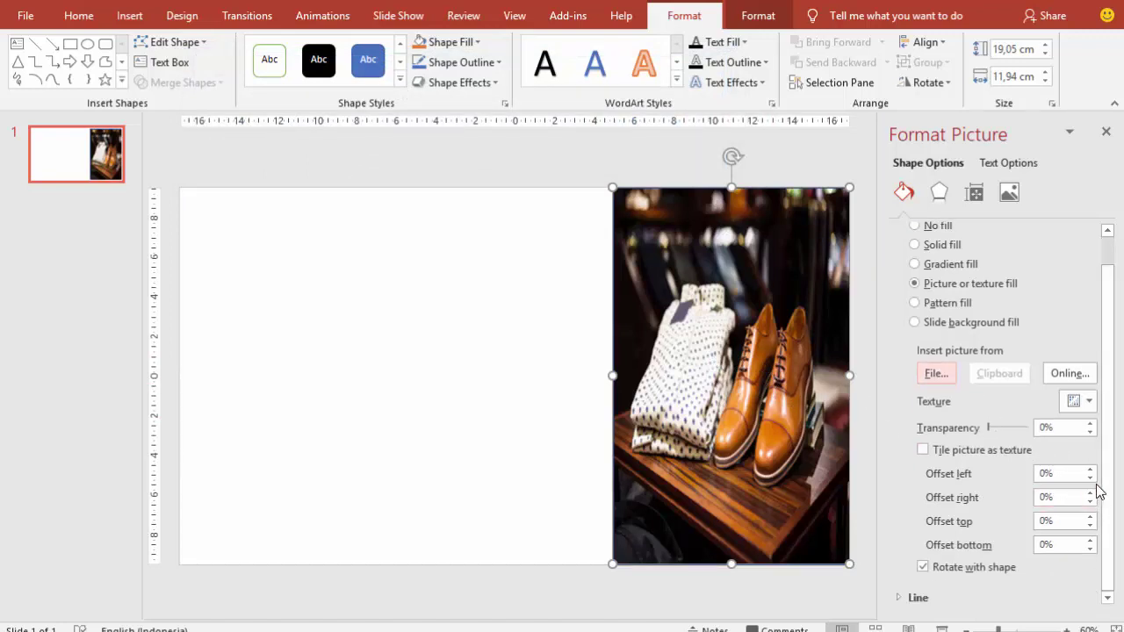
click(1090, 478)
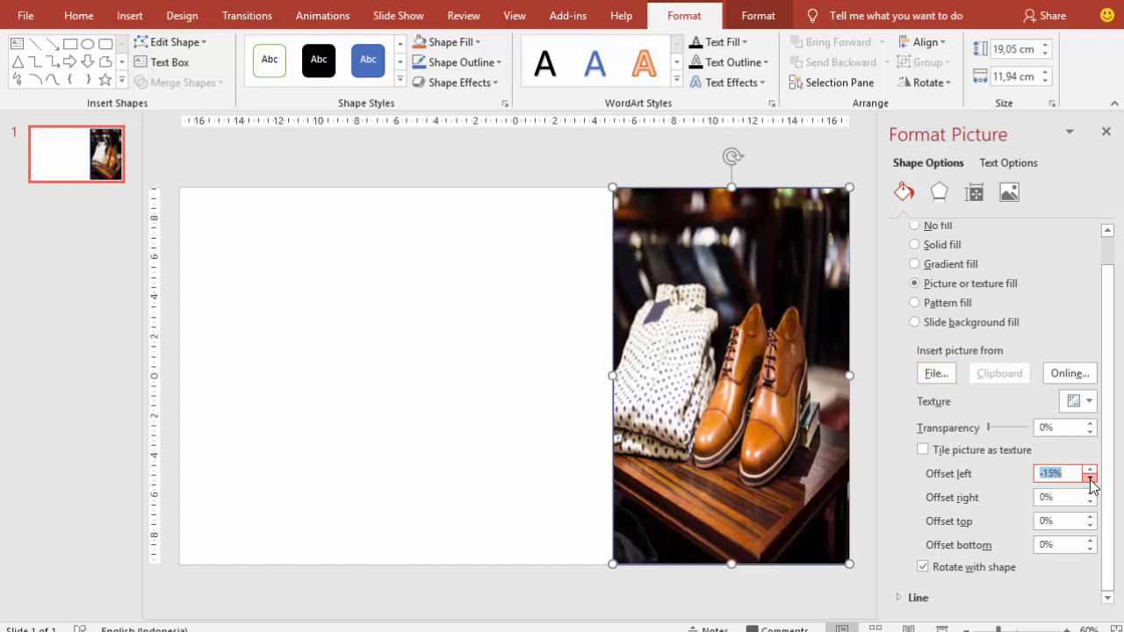
drag(1090, 479, 1090, 480)
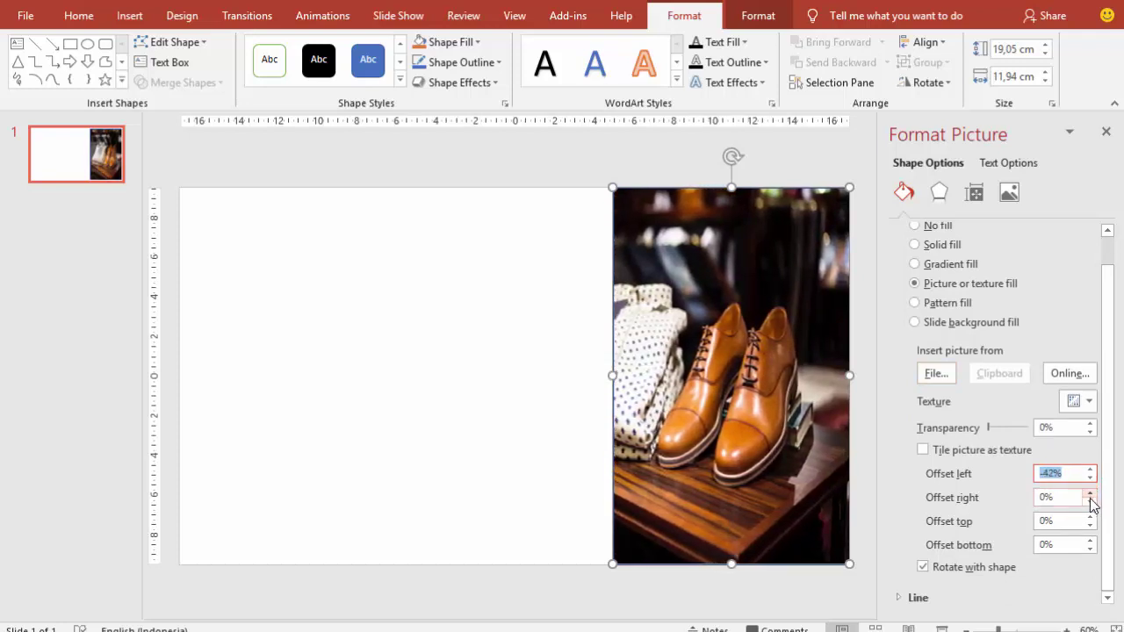
click(1090, 501)
click(1090, 480)
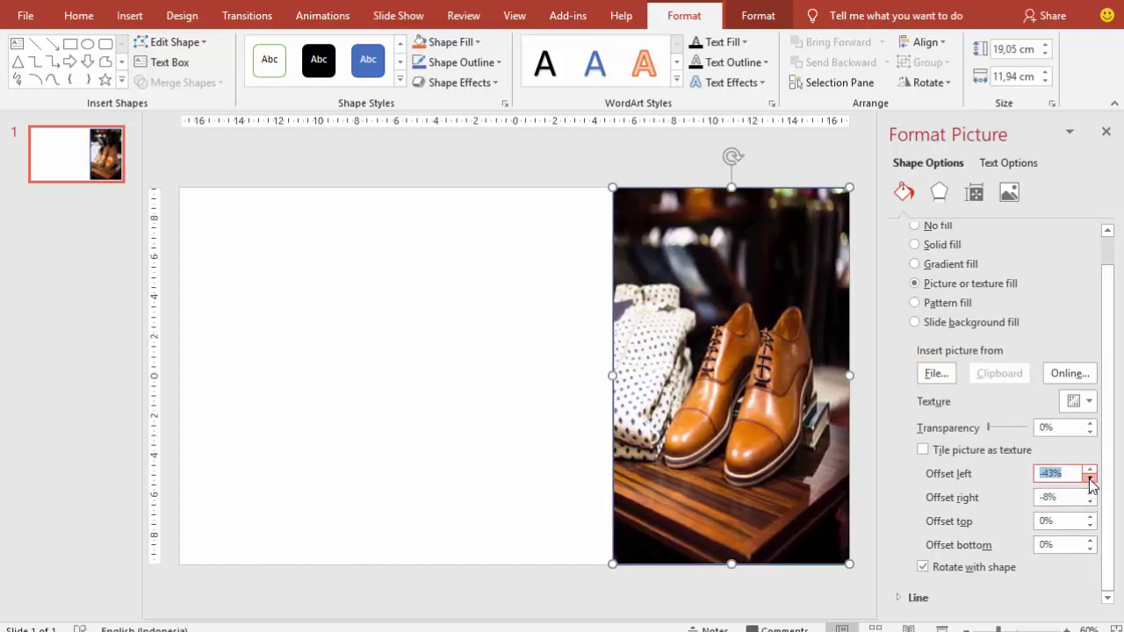
drag(1090, 479, 1090, 479)
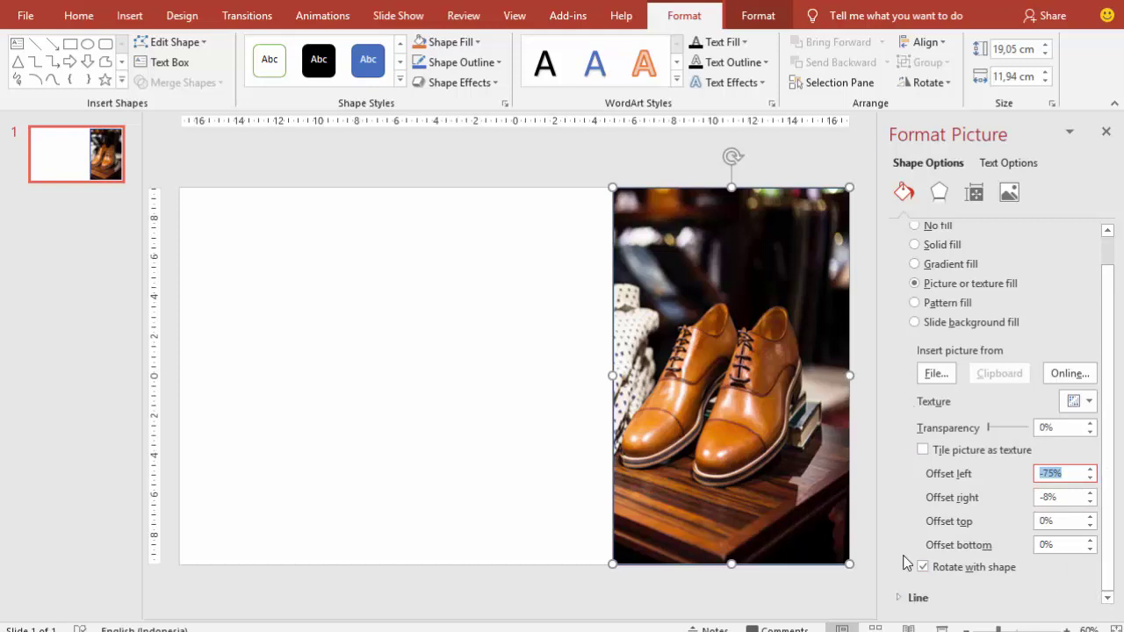
- Remove the photo's outline by setting Line to No line
click(900, 597)
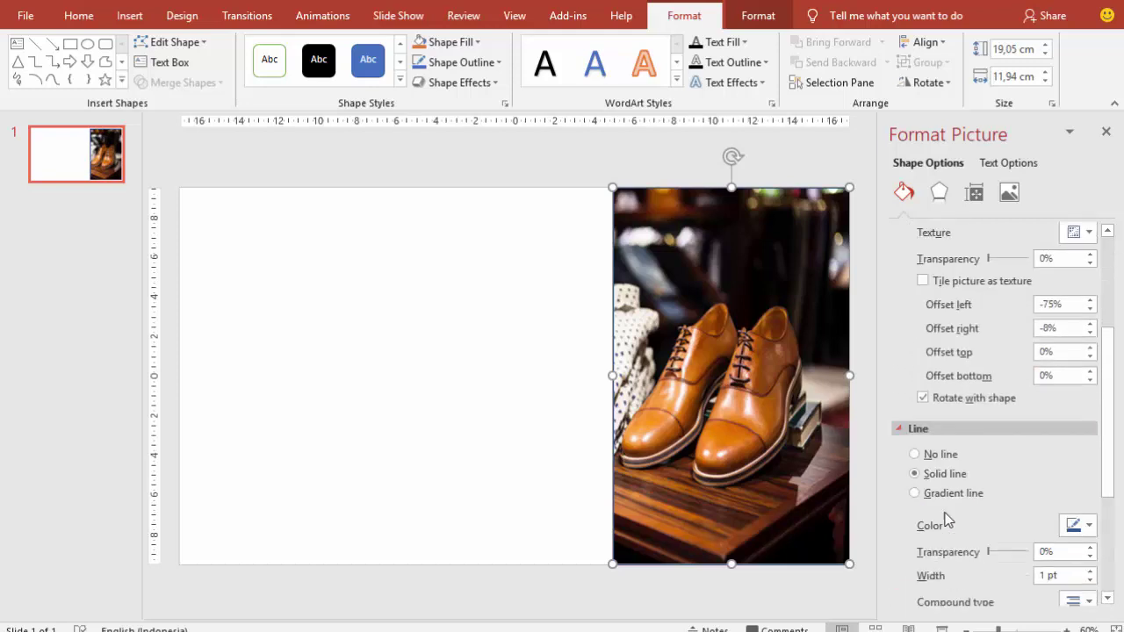
click(919, 455)
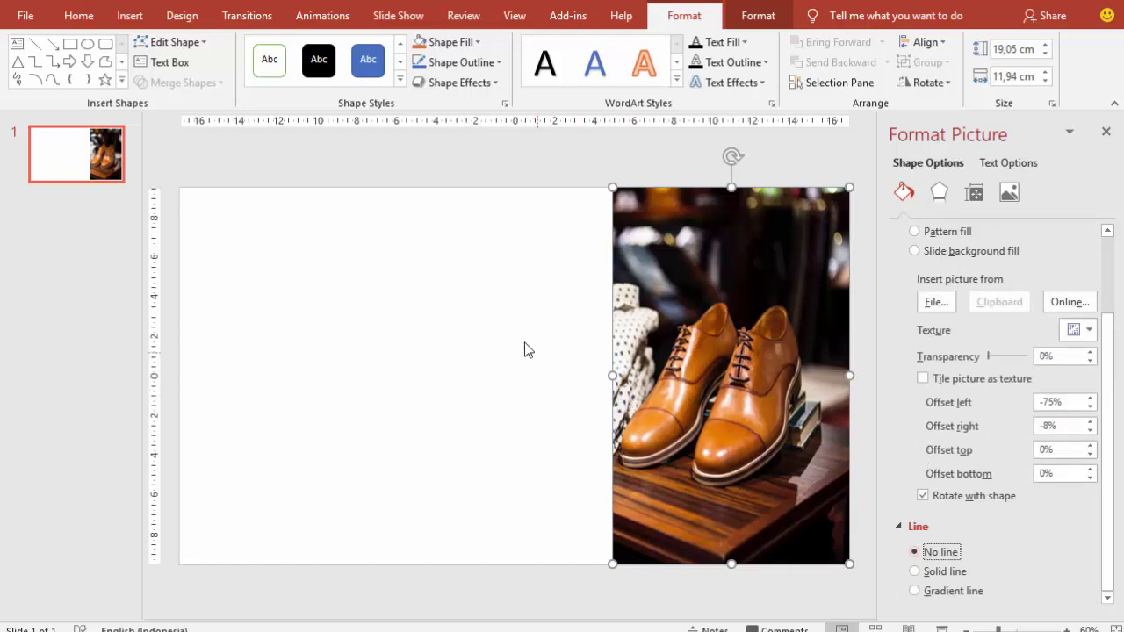
click(558, 262)
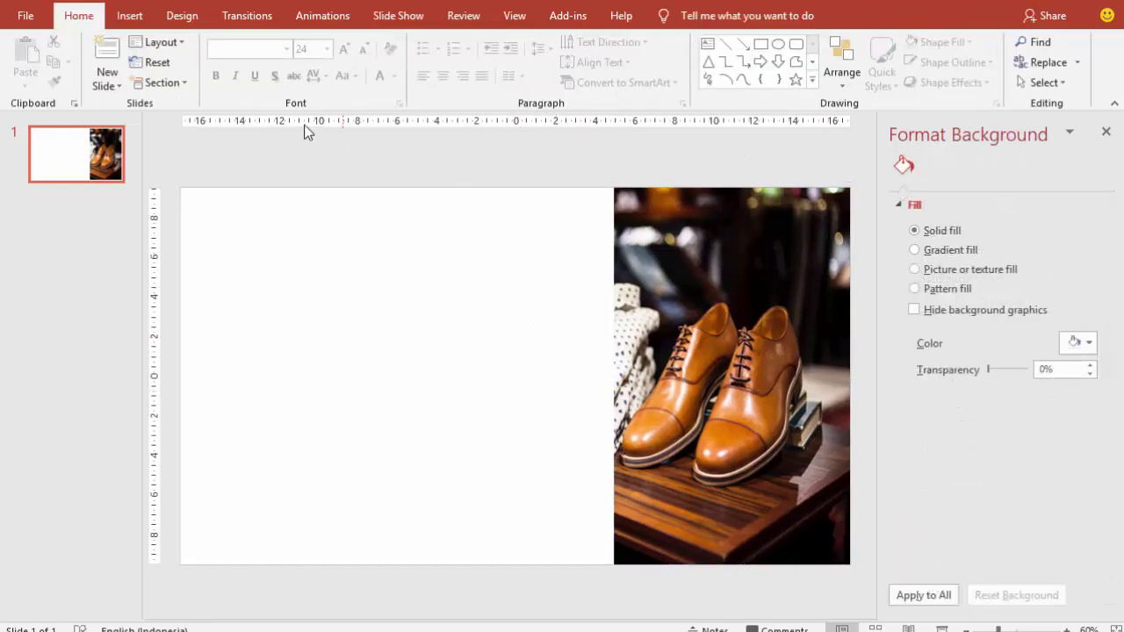
- Draw a tall narrow rectangle along the photo's left edge
click(130, 16)
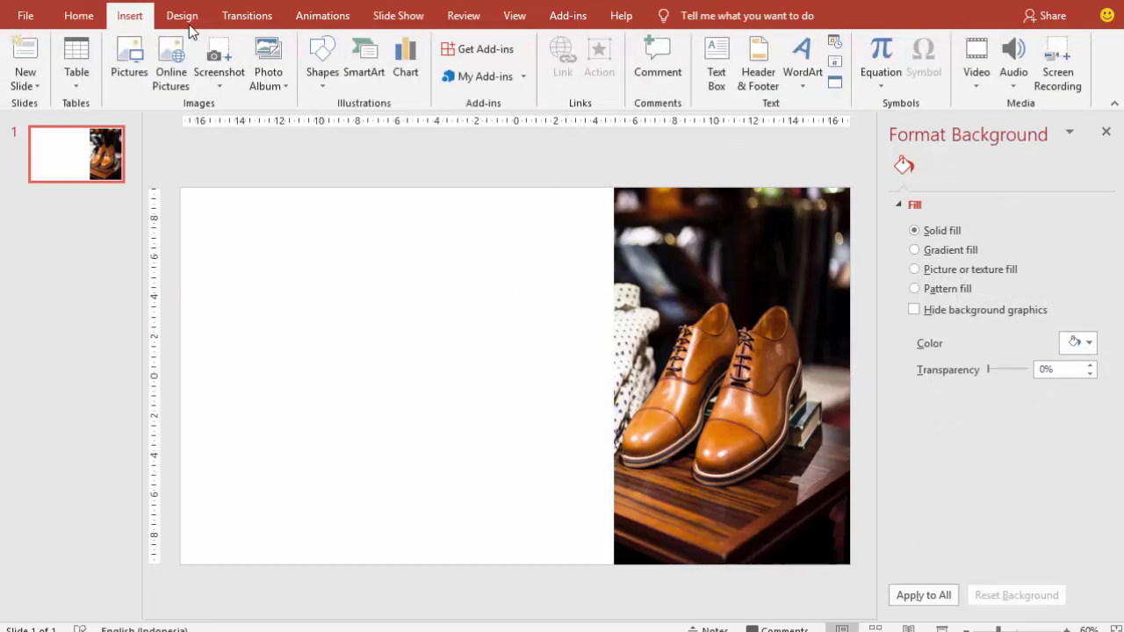
click(322, 62)
click(356, 122)
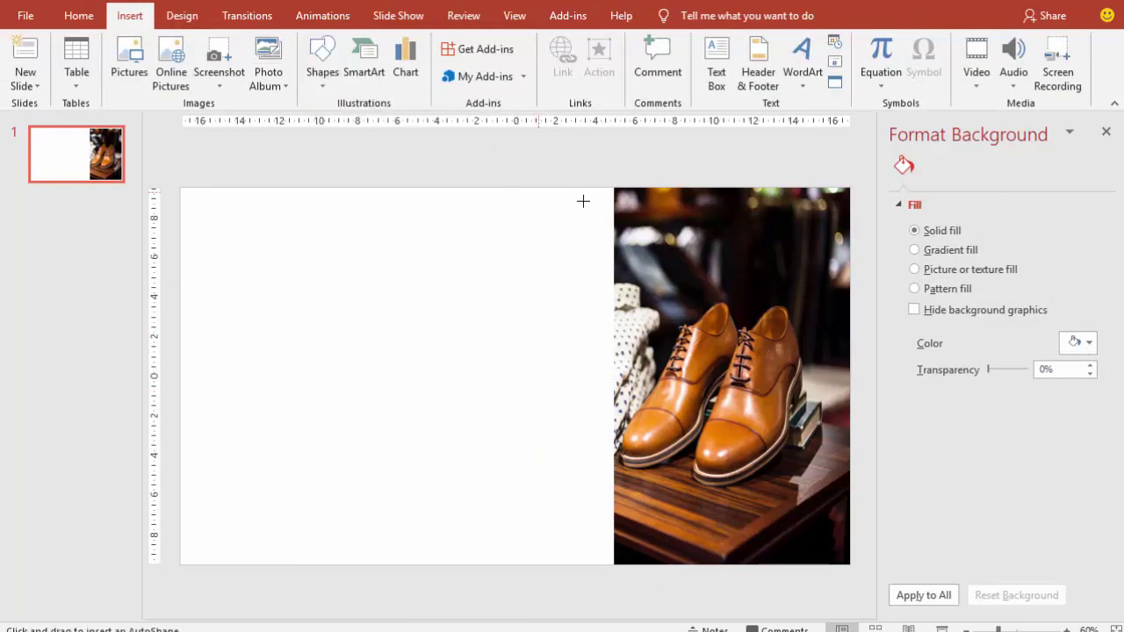
drag(589, 201, 664, 559)
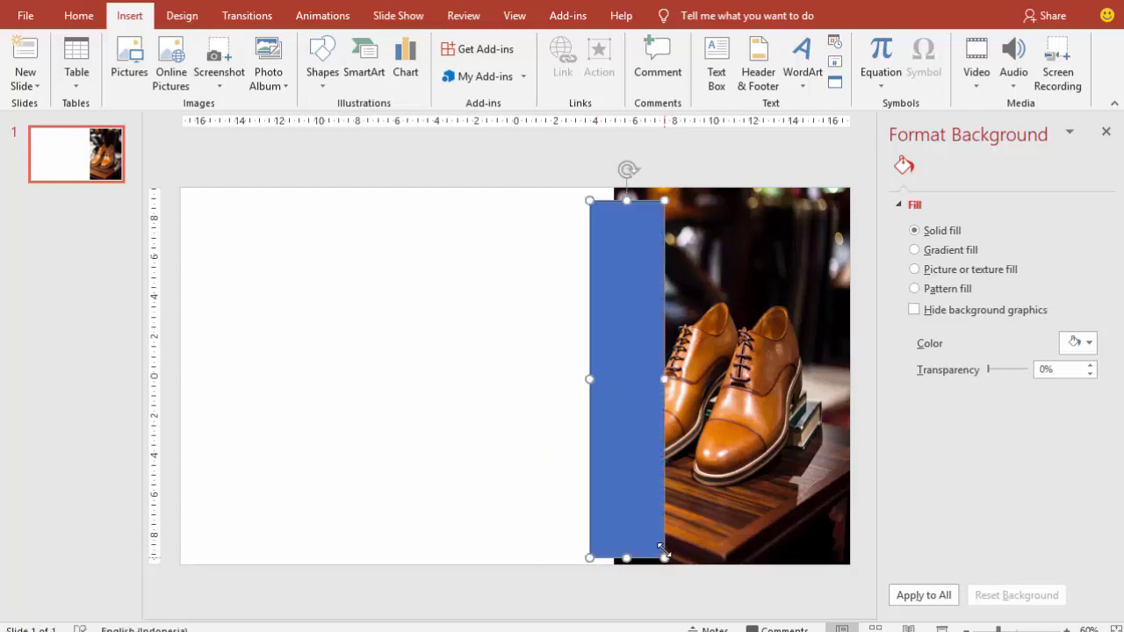
- Slant the strip's left side into a trapezoid with Edit Points and remove its outline
right_click(635, 347)
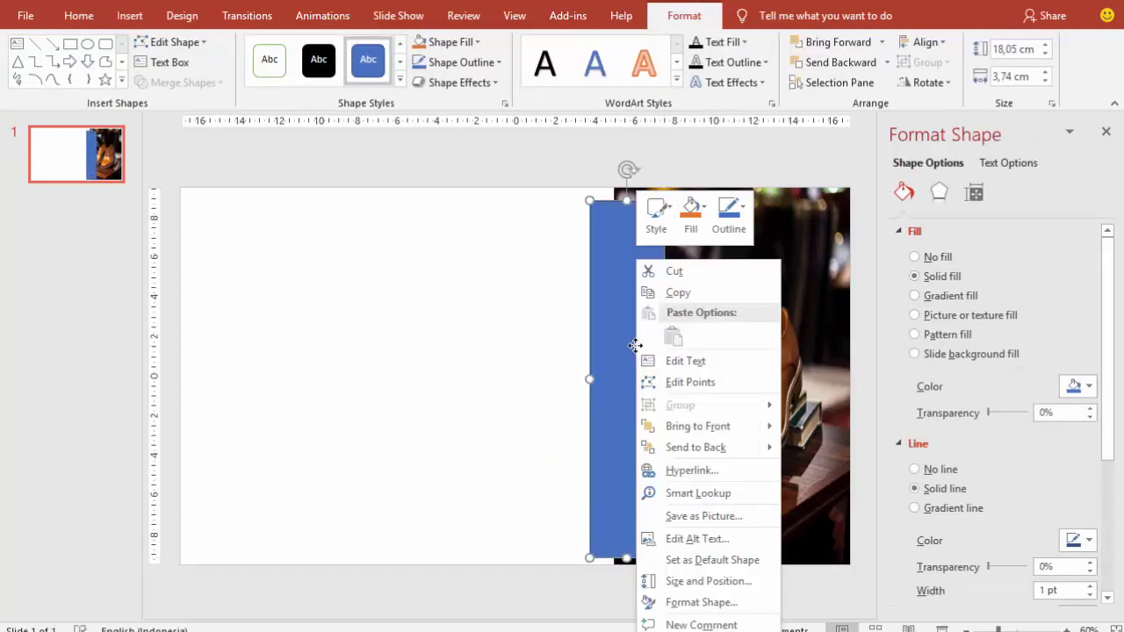
click(661, 383)
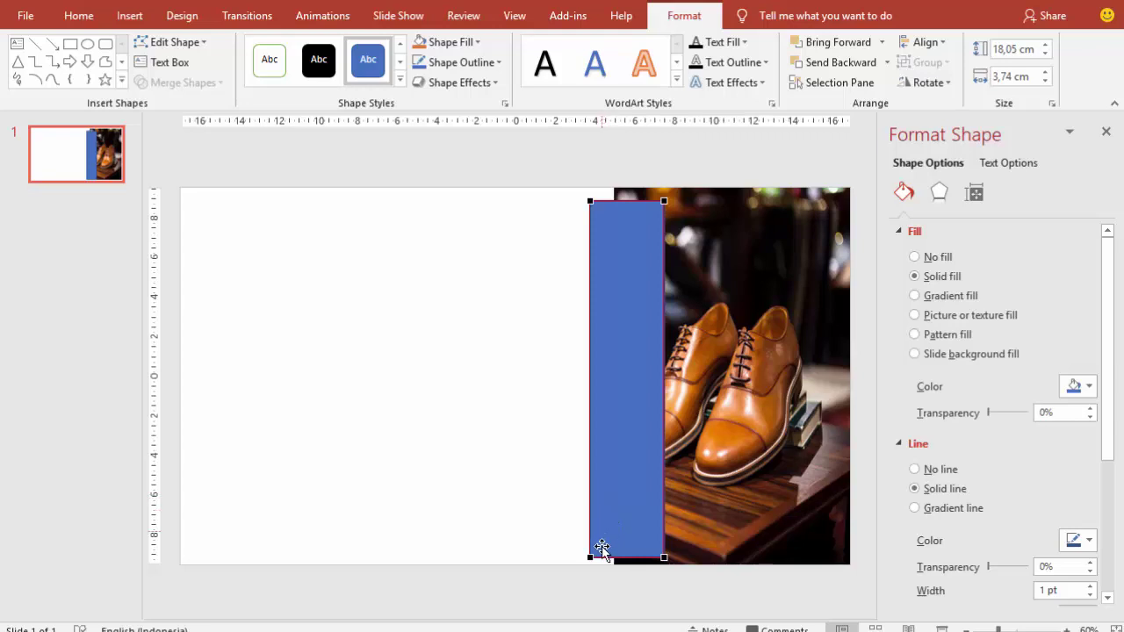
drag(592, 558, 614, 564)
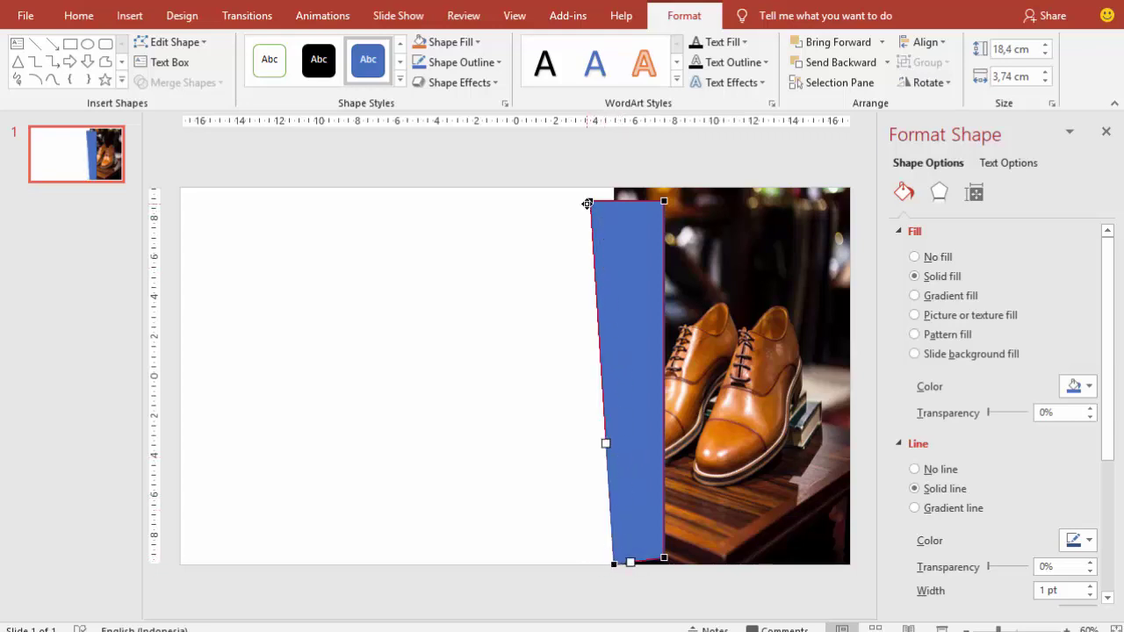
drag(589, 201, 597, 201)
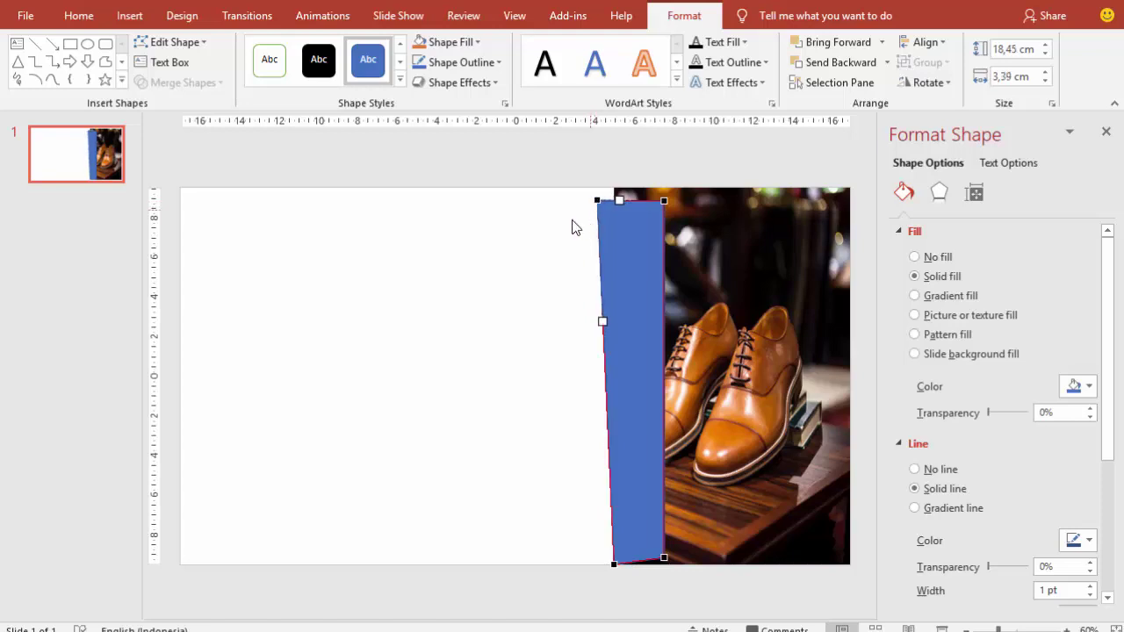
click(567, 230)
click(616, 230)
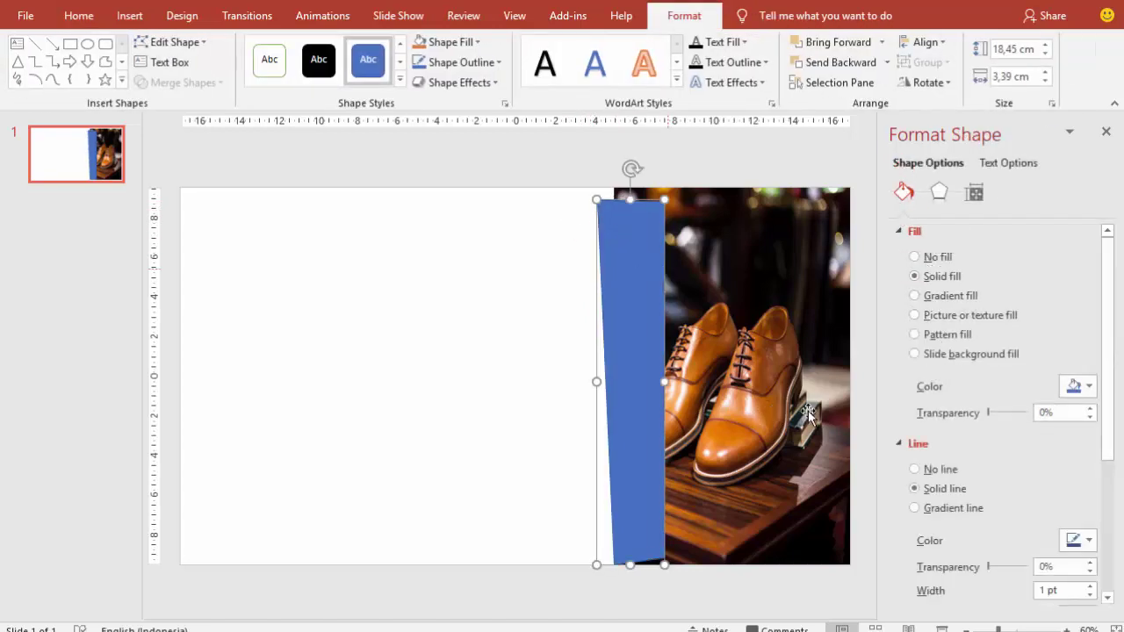
click(919, 471)
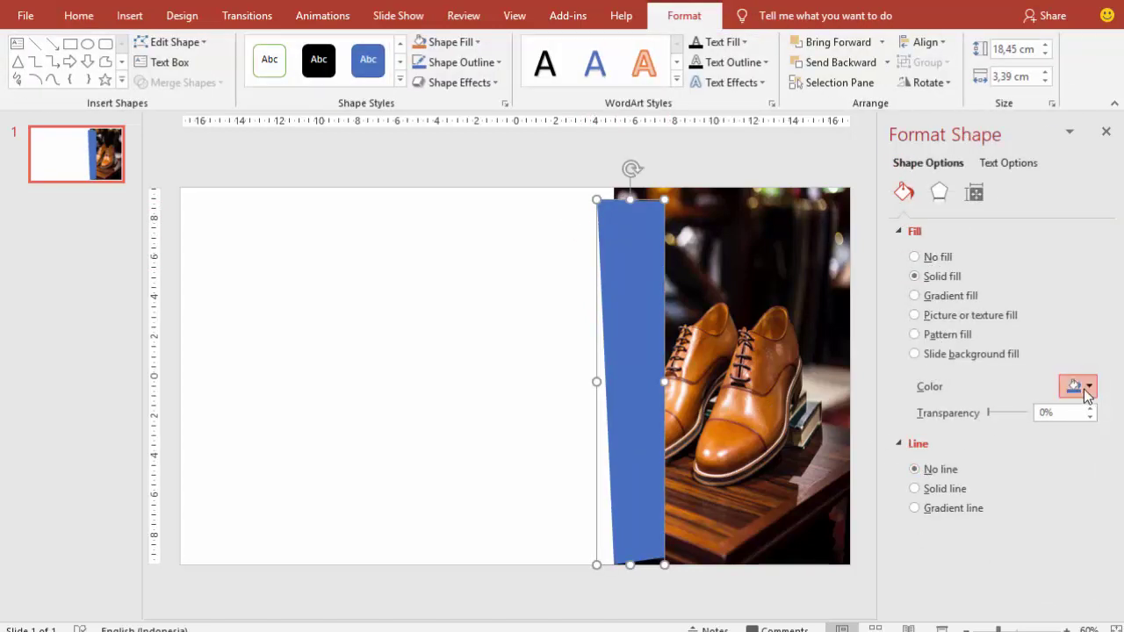
- Fill the strip dark grey and send it behind the shoe photo
click(1076, 386)
click(1012, 475)
right_click(643, 288)
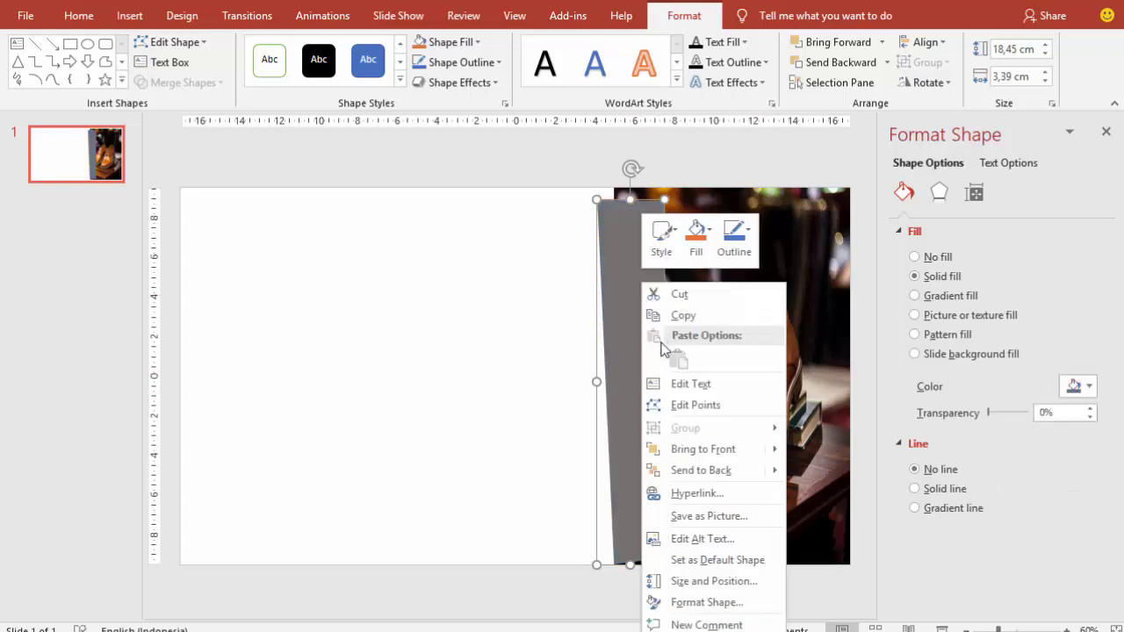
click(702, 471)
click(565, 421)
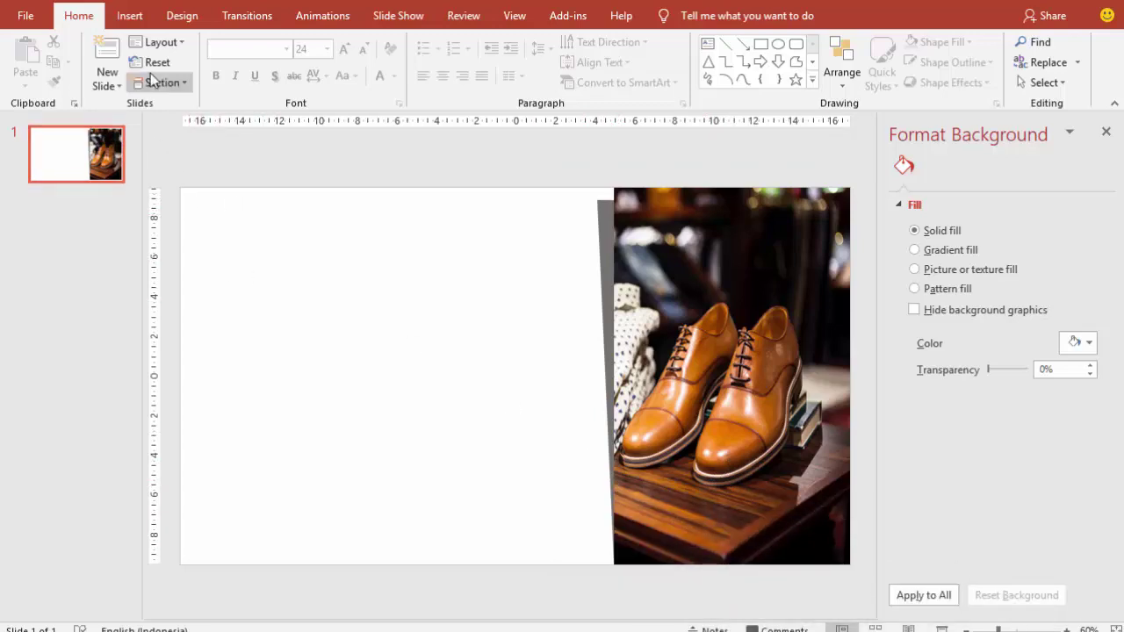
- Add a text box in the upper left reading PRESENTASI MENARIK FASHION PARIS
click(128, 14)
click(716, 62)
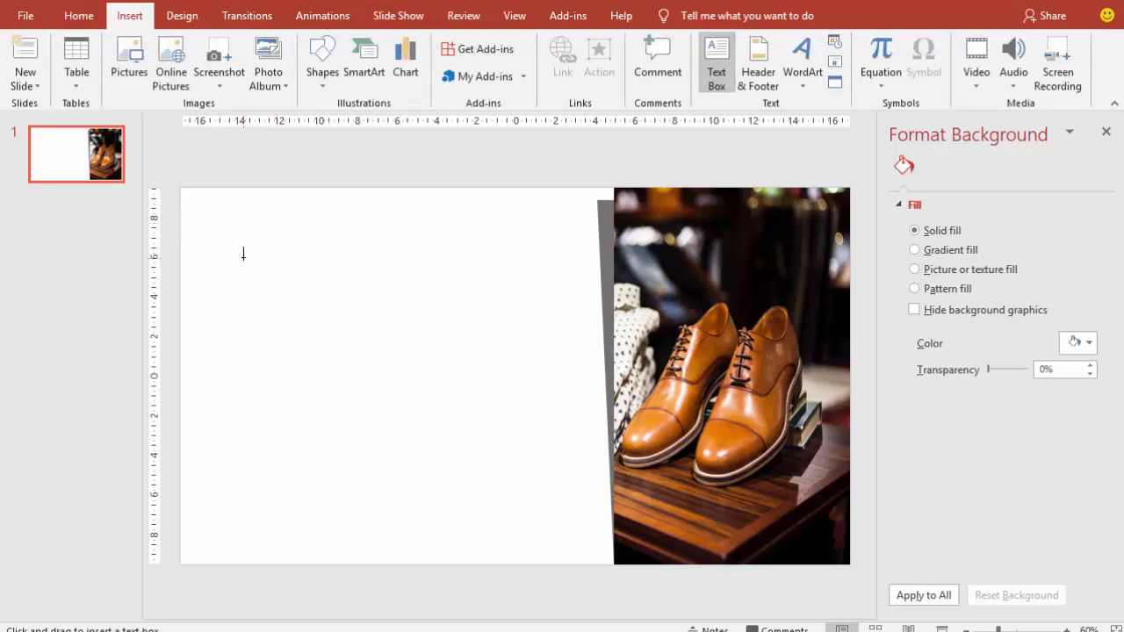
drag(243, 254, 423, 332)
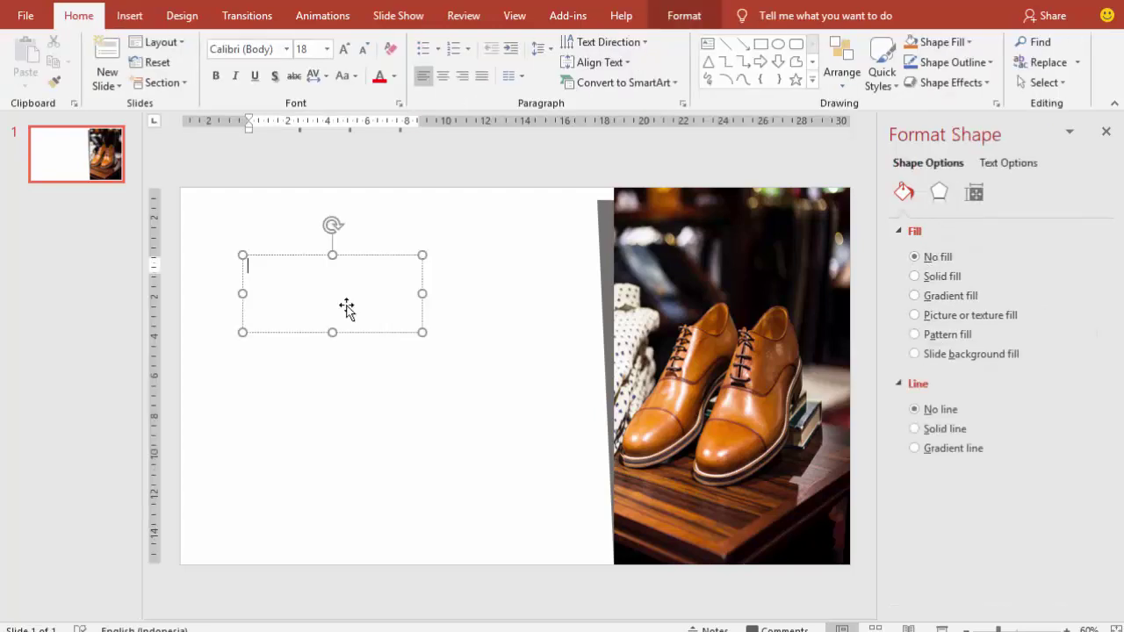
text(PRESENTASI MENARIK)
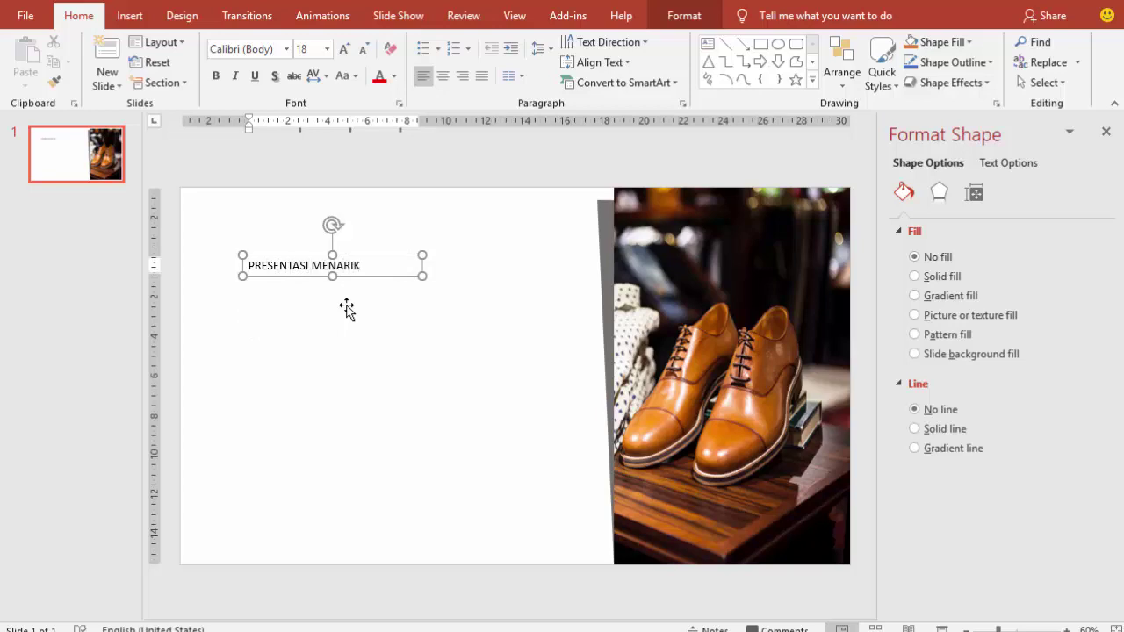
key(Return)
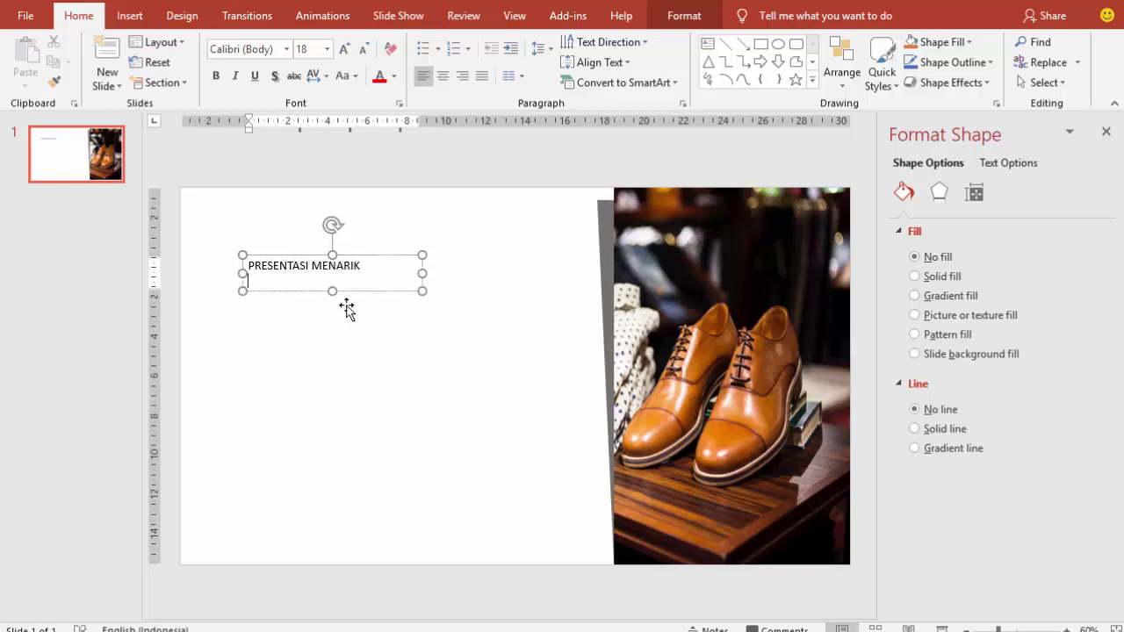
text(FASHION PARIS)
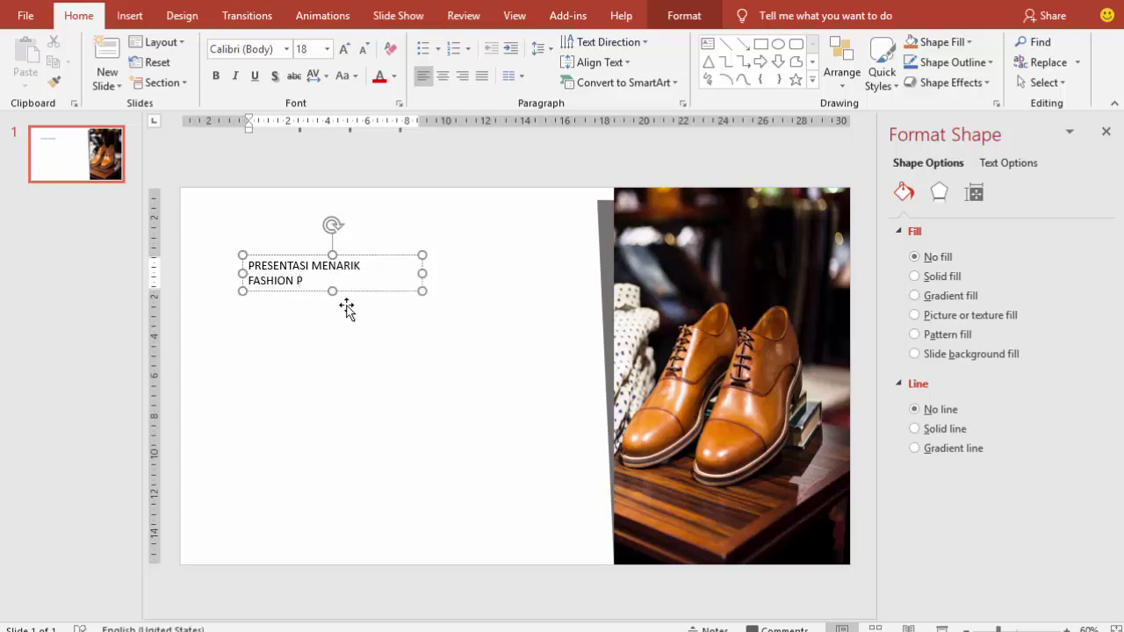
- Format the title in Gobold font at 40 pt
click(371, 257)
click(275, 51)
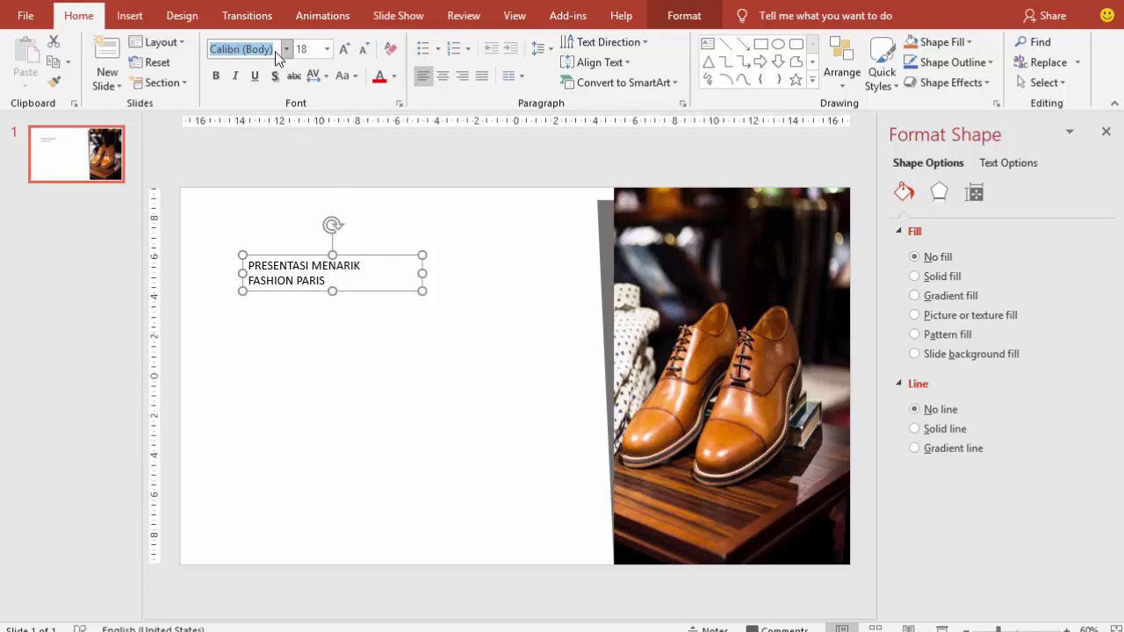
text(Gobold)
key(Return)
click(331, 51)
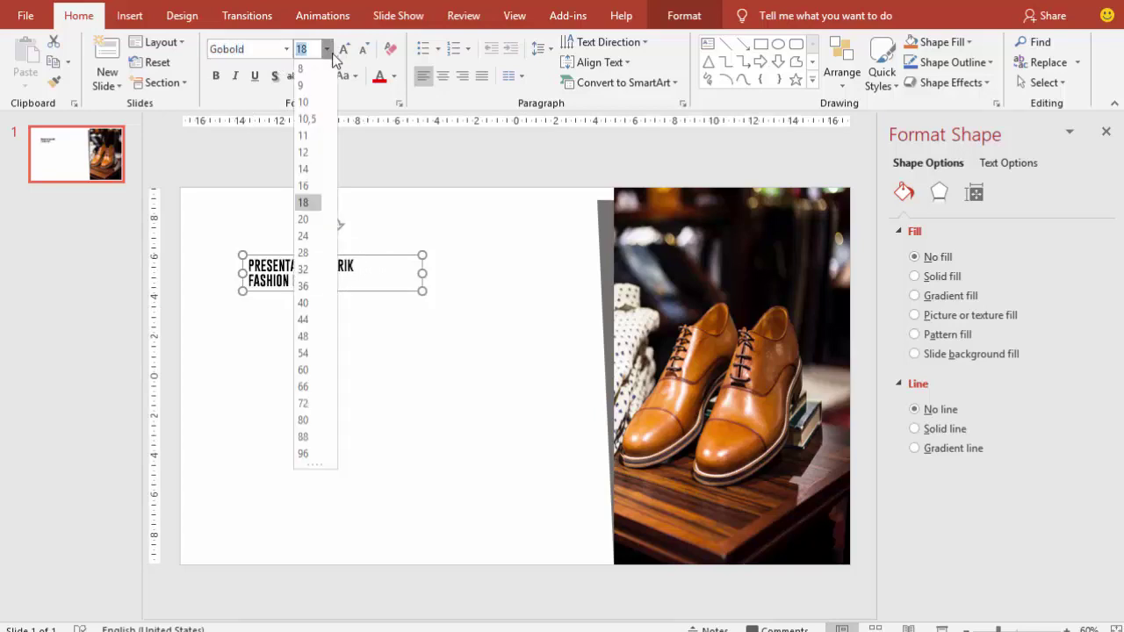
click(315, 320)
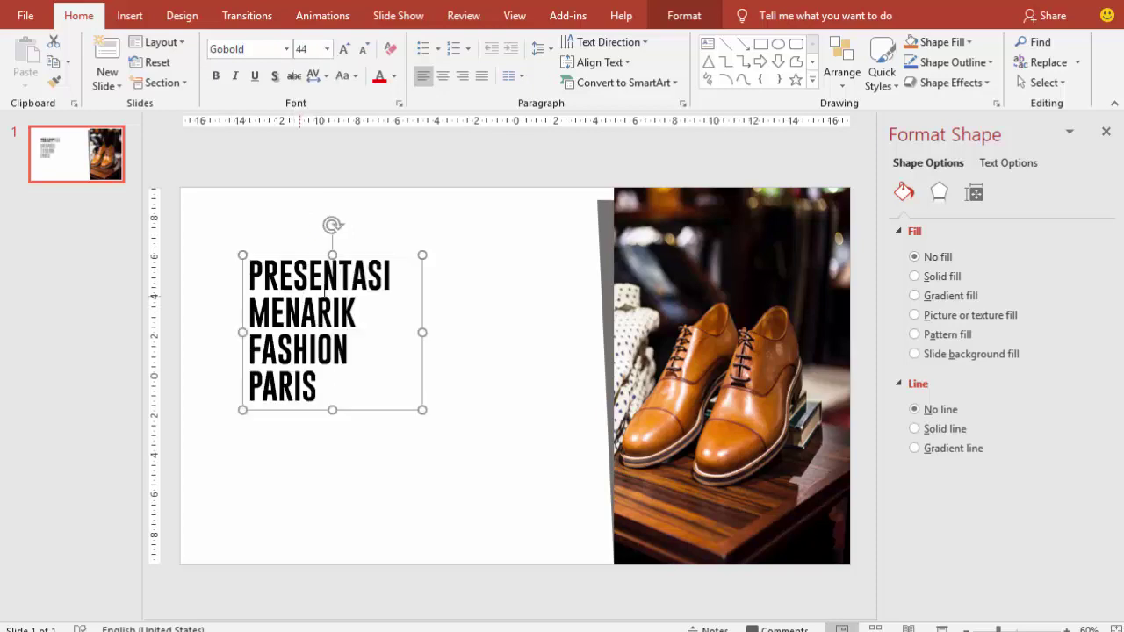
mouse_move(386, 253)
mouse_down()
mouse_move(380, 220)
mouse_move(353, 216)
mouse_up()
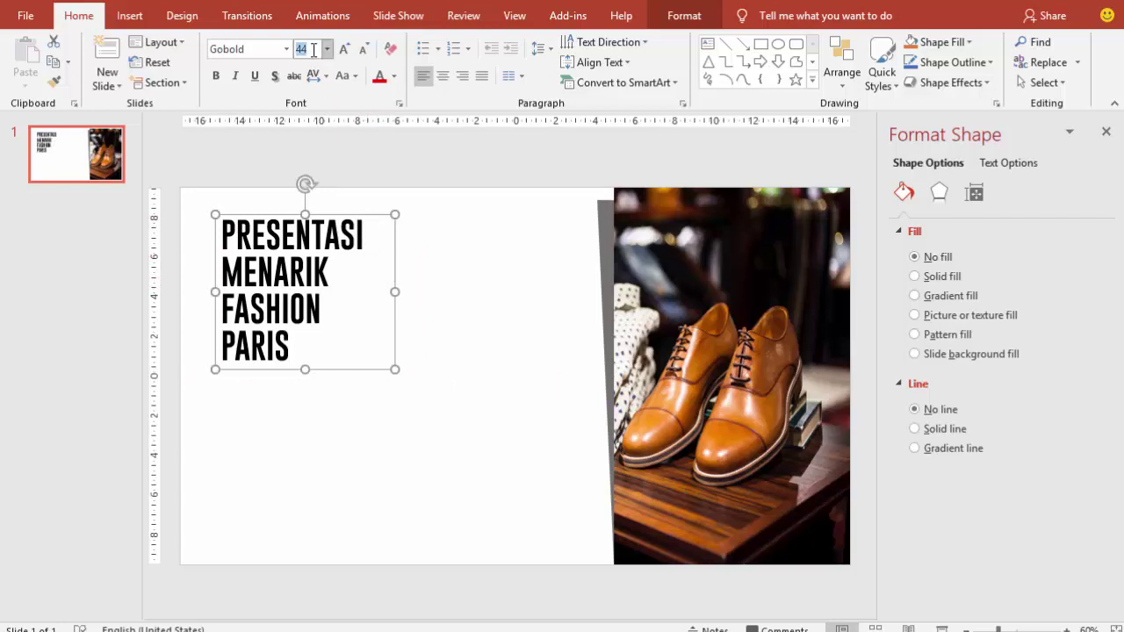
click(312, 49)
text(40)
key(Return)
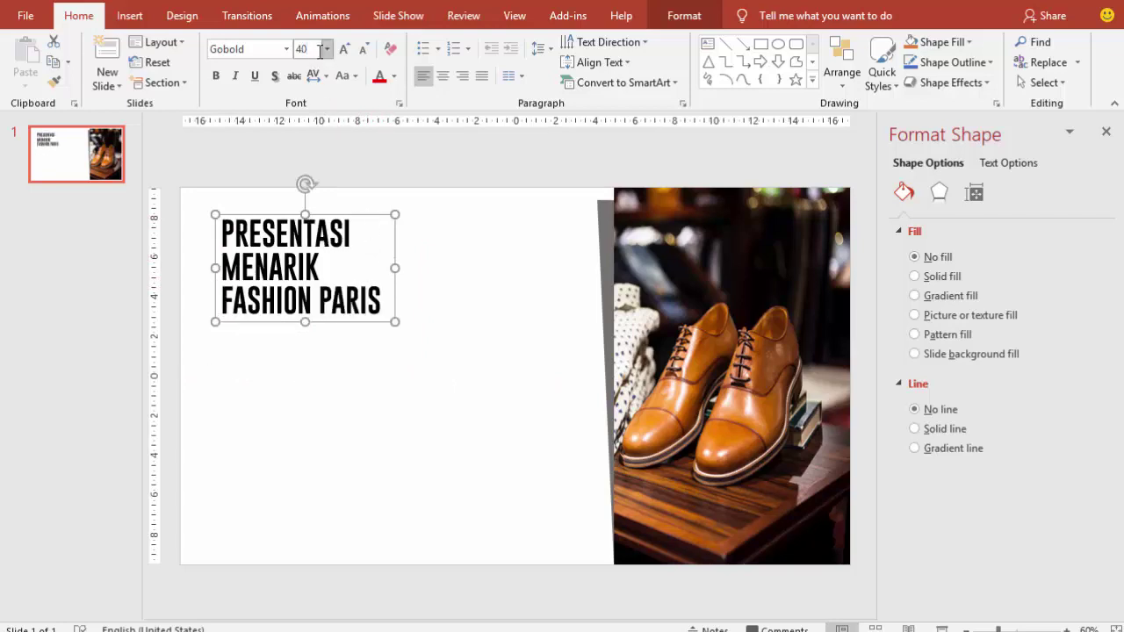
- Widen the title box and move it slightly right and down beside the photo
drag(397, 266, 451, 266)
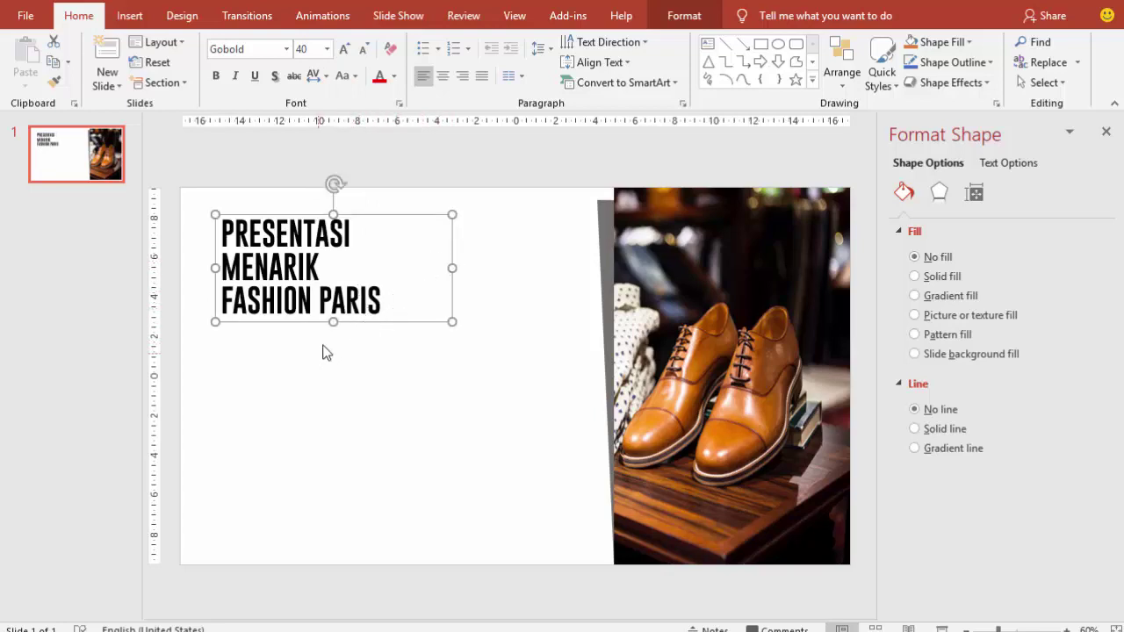
drag(349, 324, 366, 323)
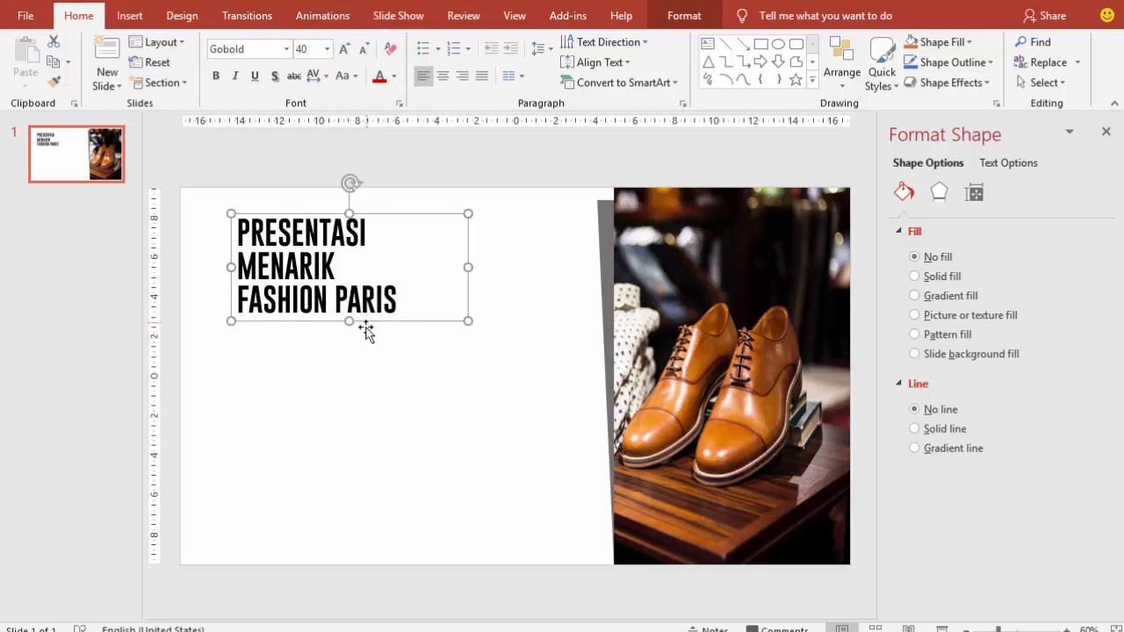
drag(373, 325, 372, 358)
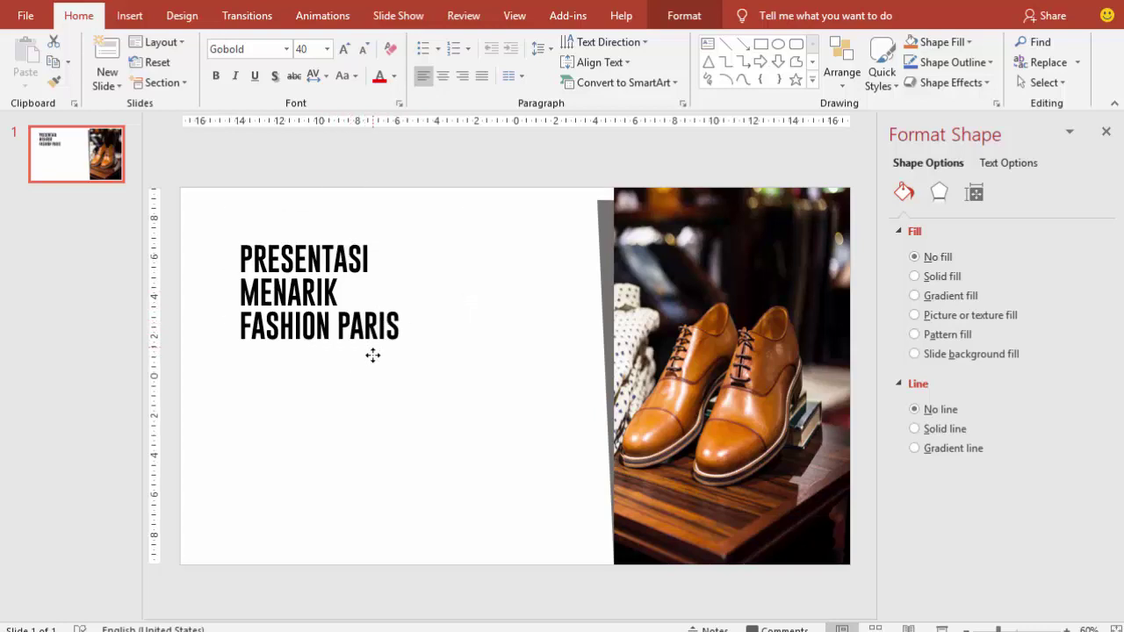
click(355, 393)
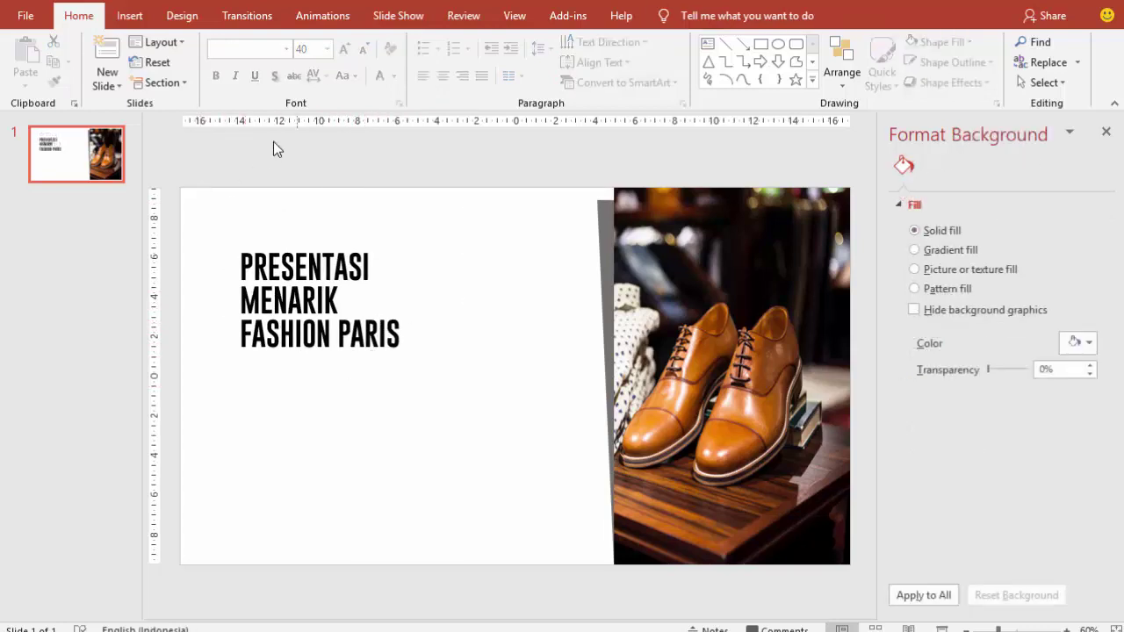
click(129, 15)
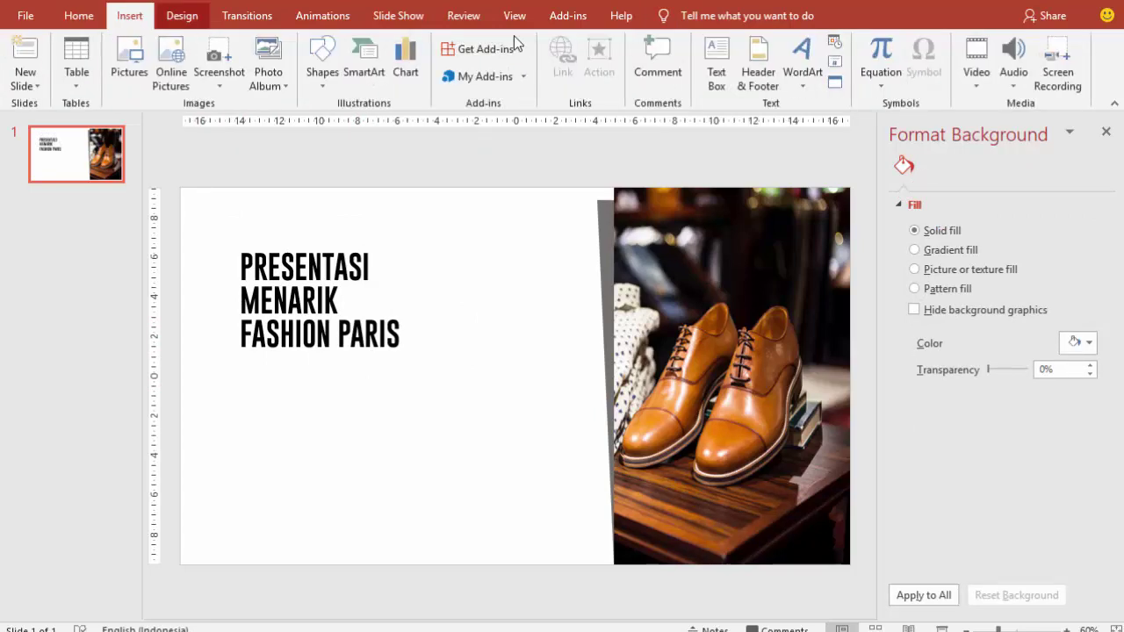
- Add a text box below the title filled with =rand() sample paragraphs
click(718, 62)
drag(234, 367, 497, 480)
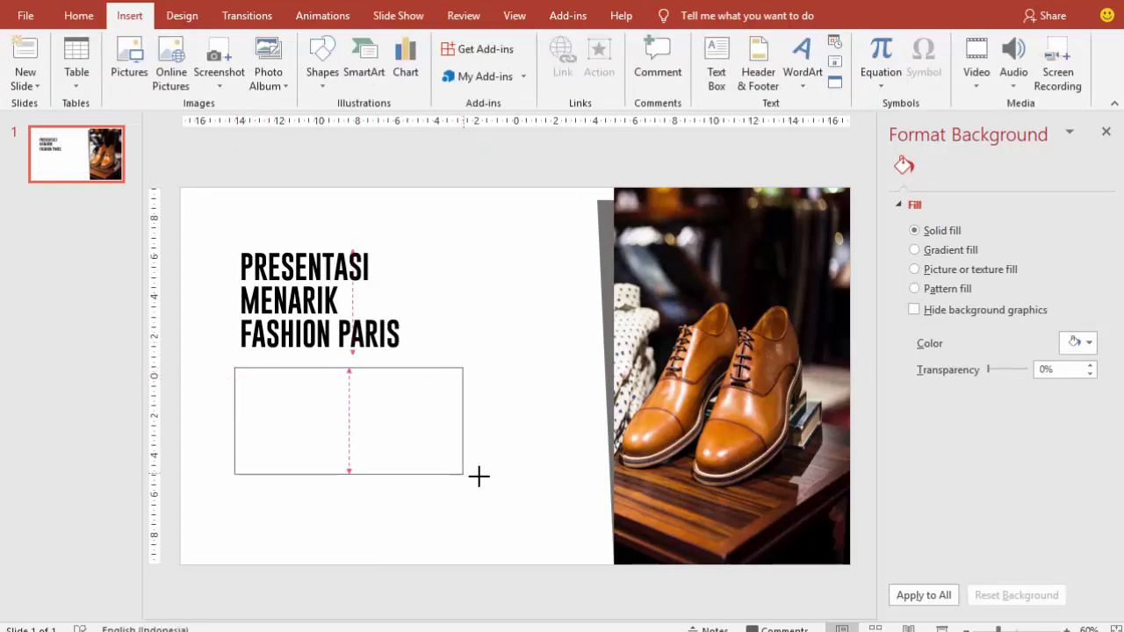
text(=)
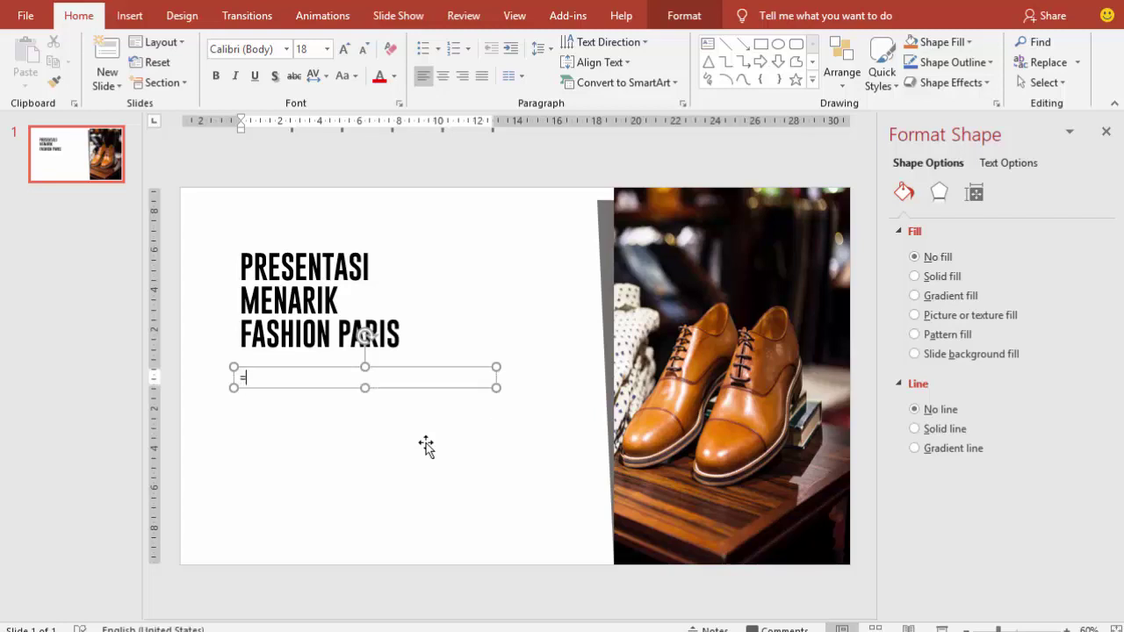
text(rand()
key(Return)
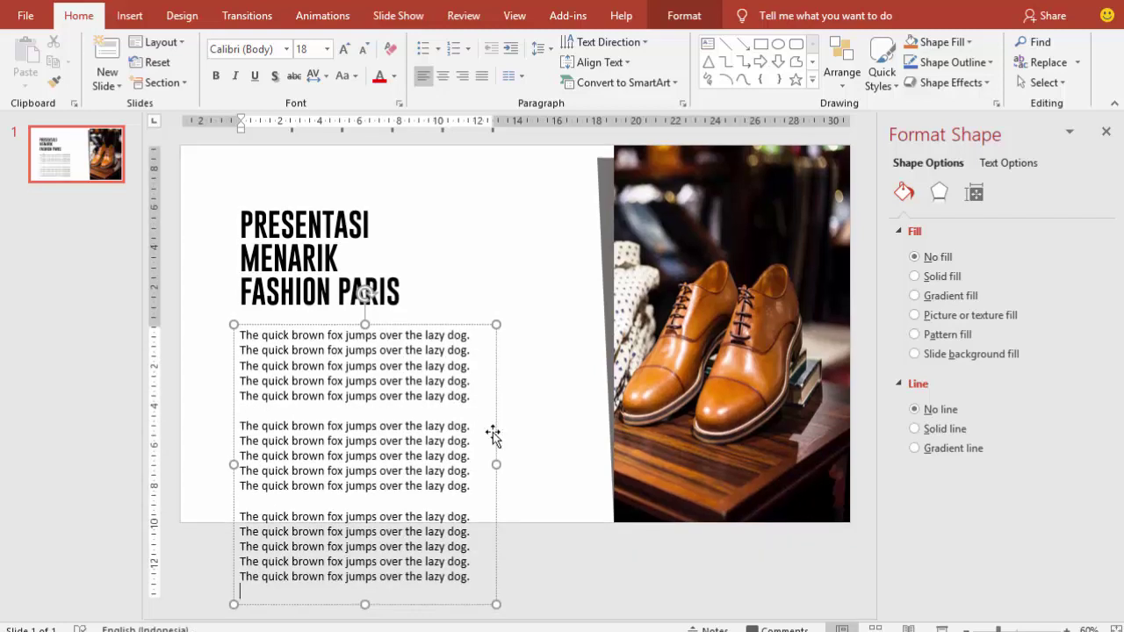
- Widen the sample text, set it to 12 pt, and align it under the title
drag(495, 465, 549, 465)
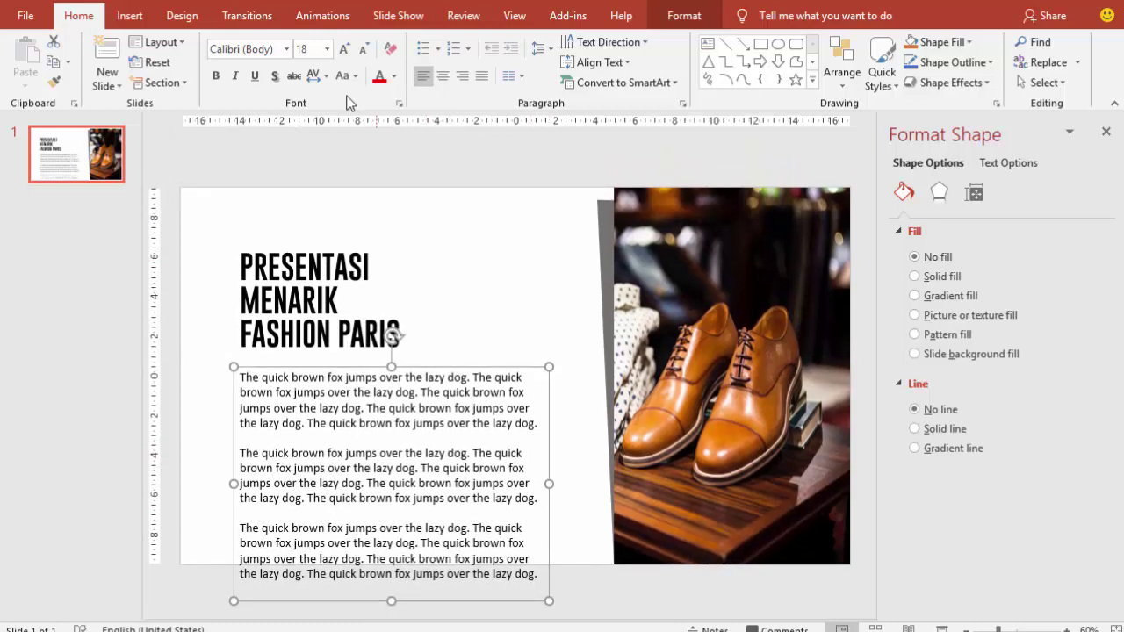
click(314, 49)
text(2)
key(Return)
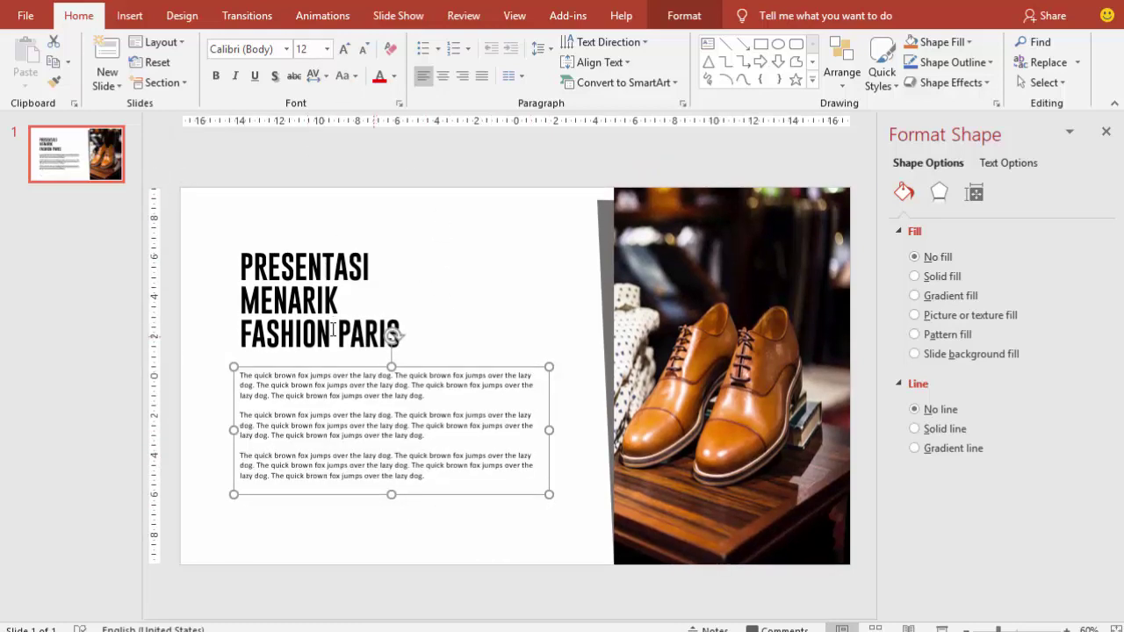
drag(316, 369, 320, 360)
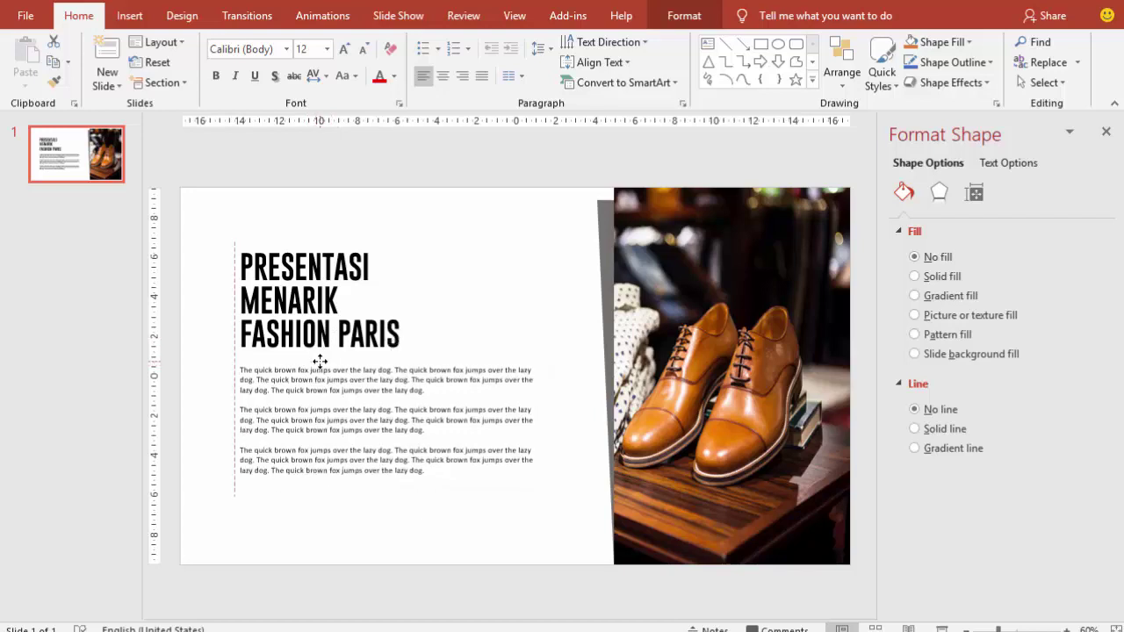
click(451, 279)
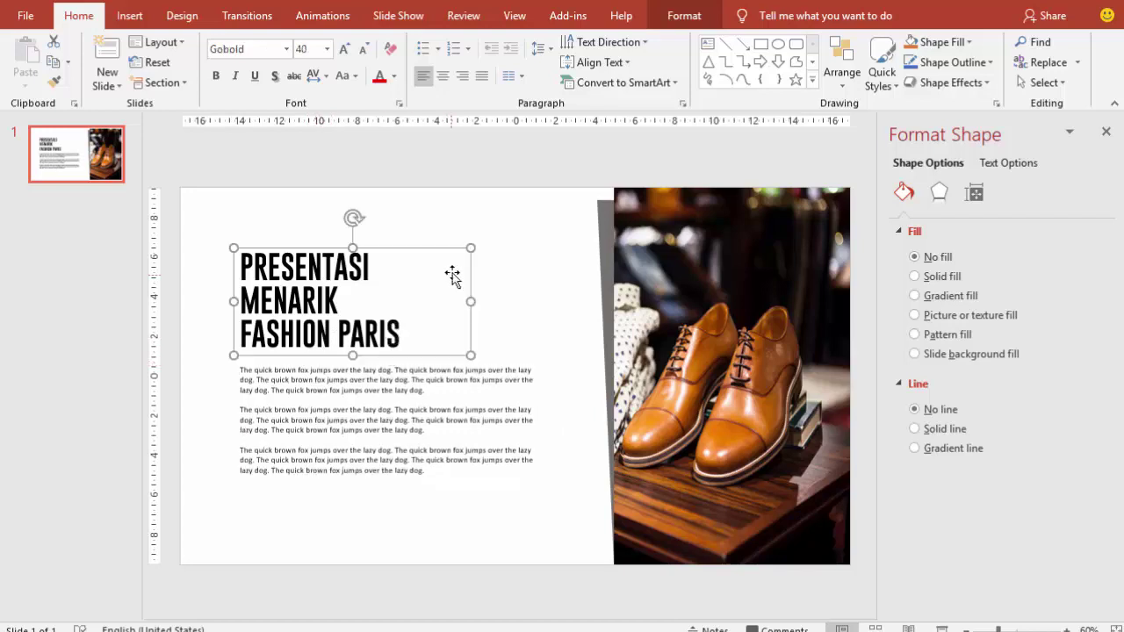
click(504, 247)
click(504, 247)
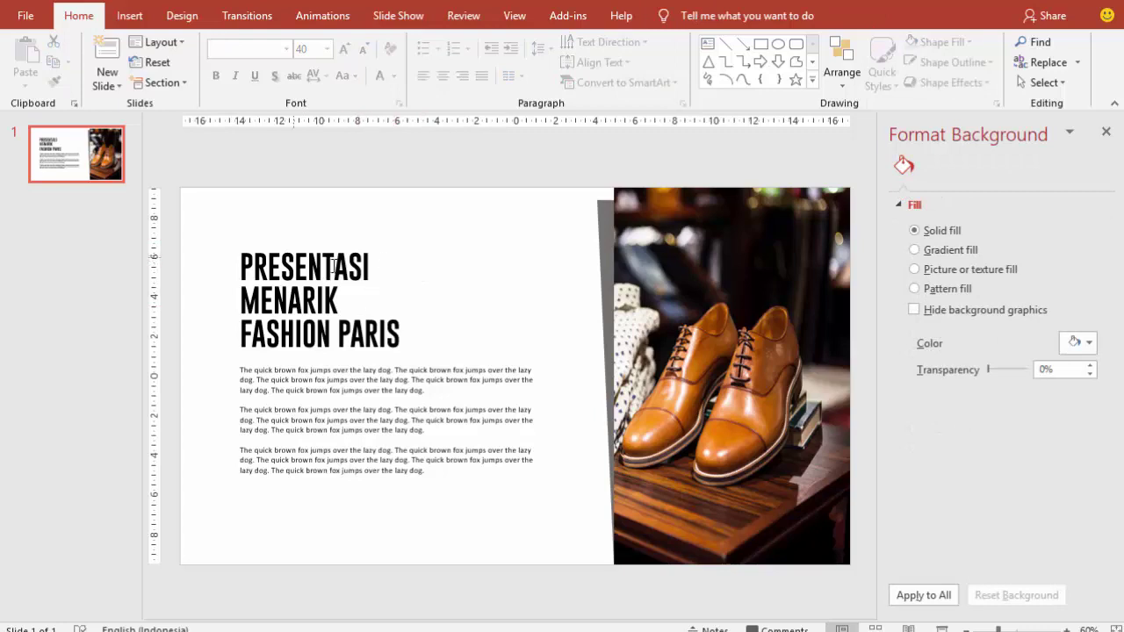
- Draw a rectangle over the title and sample text
click(130, 16)
click(322, 65)
click(369, 122)
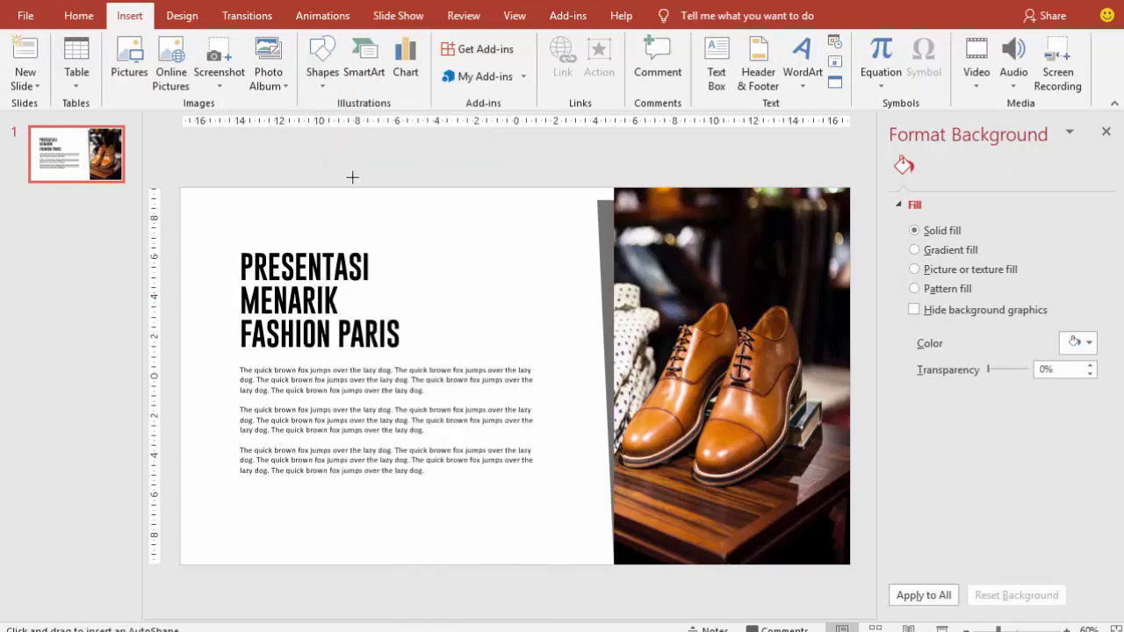
mouse_move(221, 235)
mouse_down()
mouse_move(510, 467)
mouse_move(503, 521)
mouse_up()
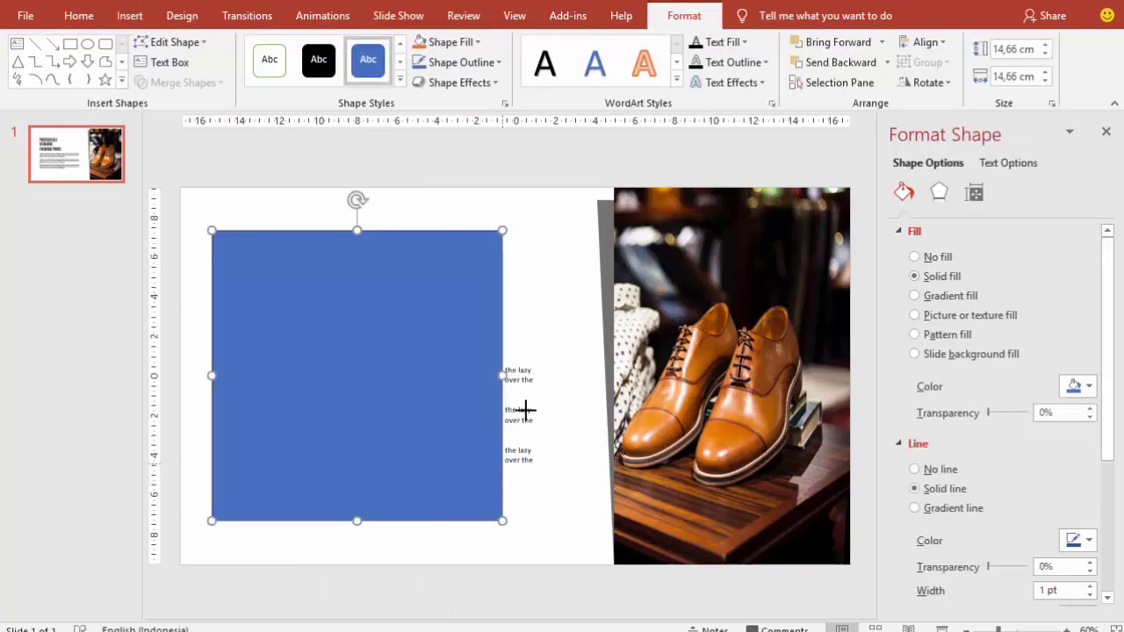
- Give the rectangle no fill and a grey 2 pt outline
click(927, 258)
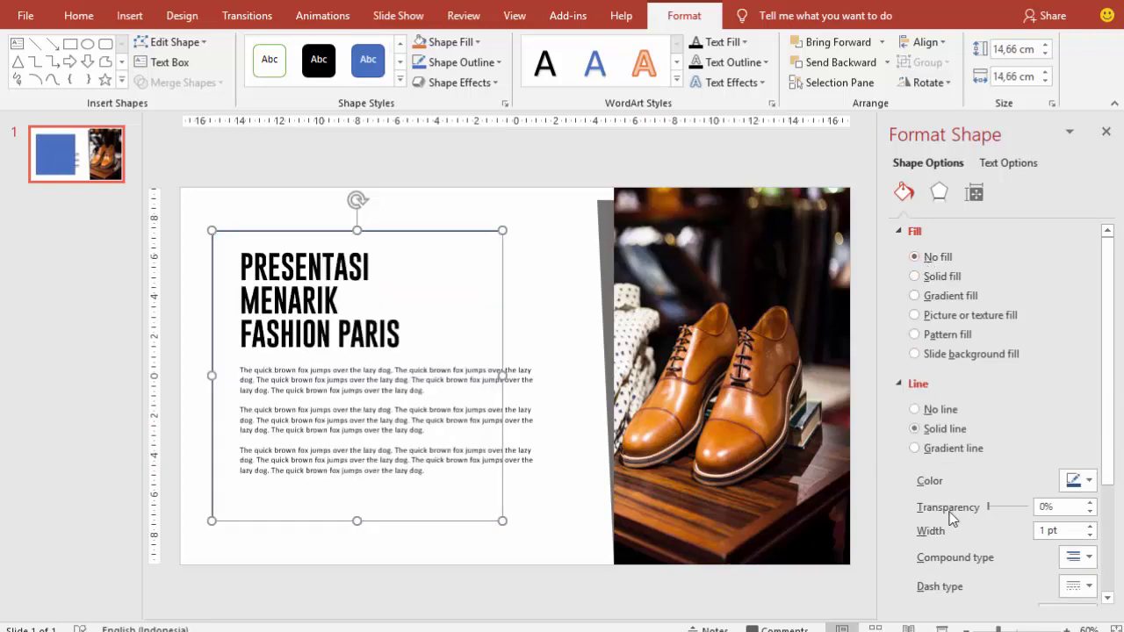
click(1072, 481)
click(983, 389)
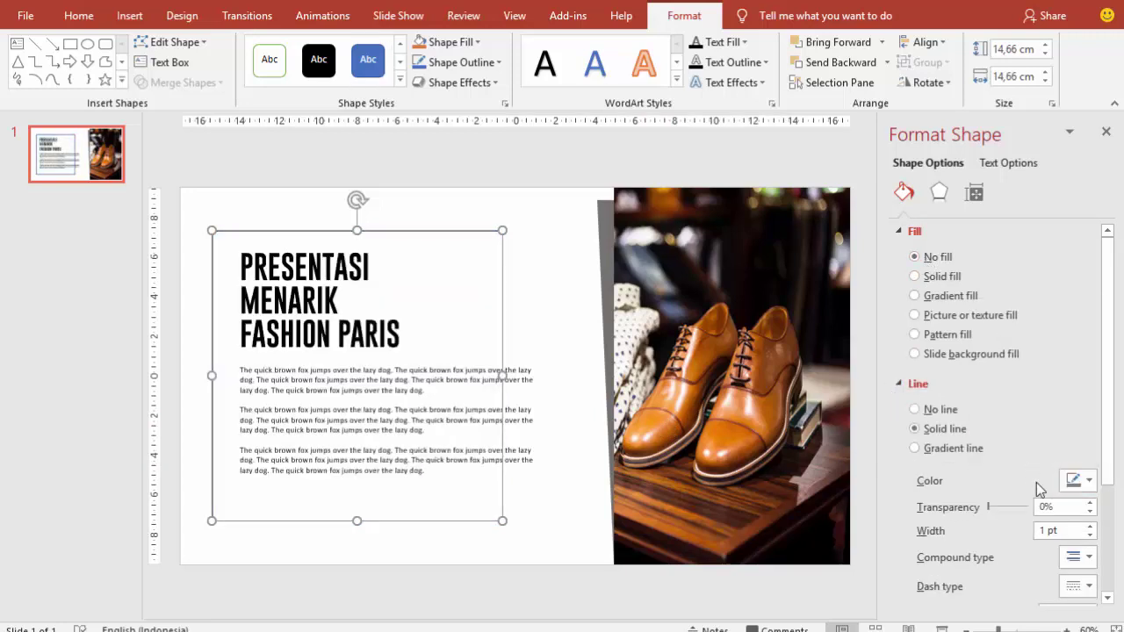
click(1063, 527)
text(3)
click(602, 380)
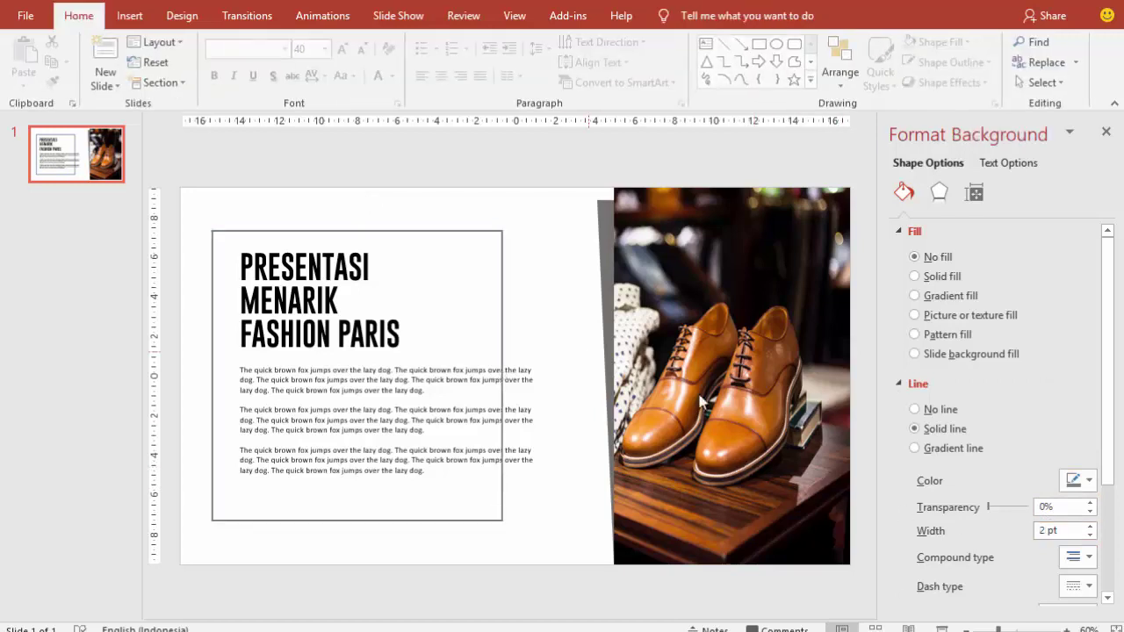
click(501, 288)
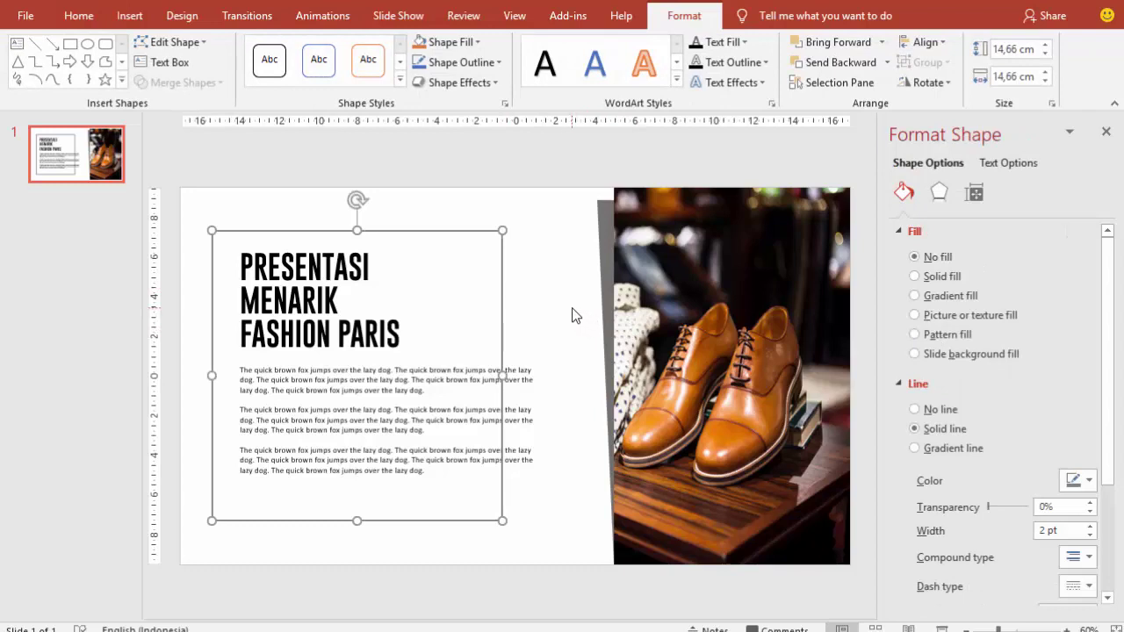
- Duplicate the outline frame with Ctrl+D and tilt the copies to overlap the original
key(ctrl+d)
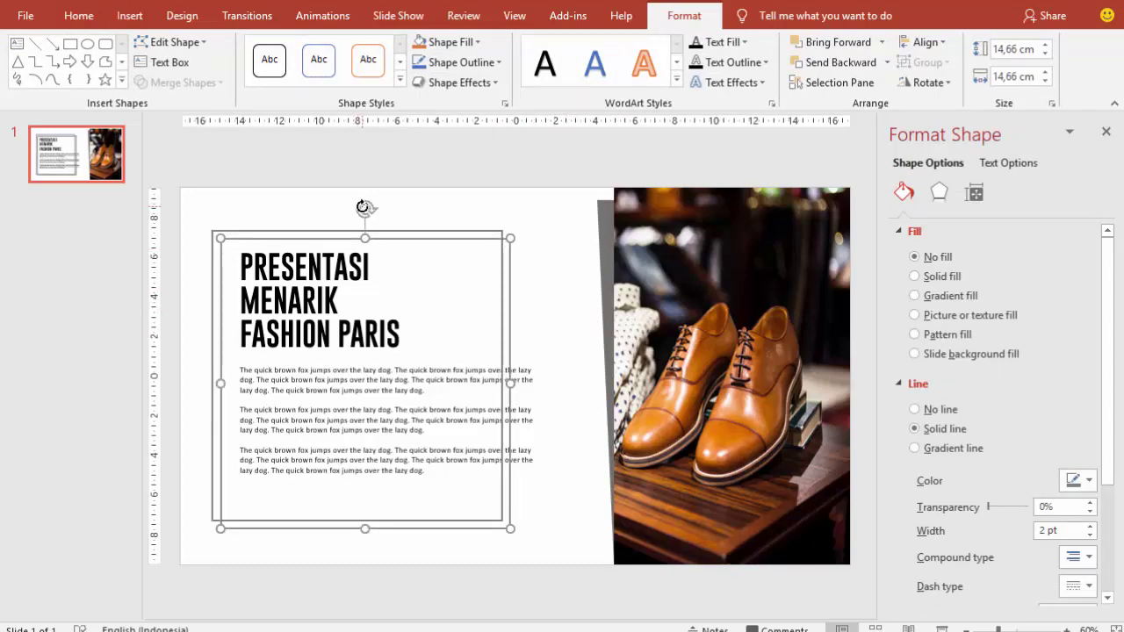
drag(364, 207, 325, 214)
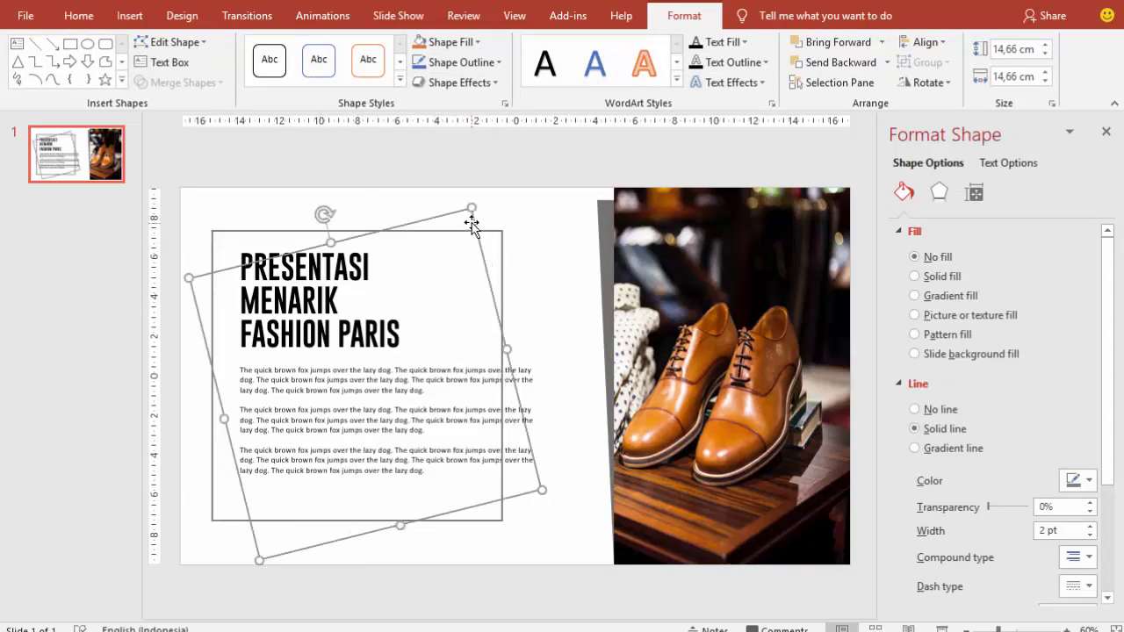
drag(472, 223, 457, 207)
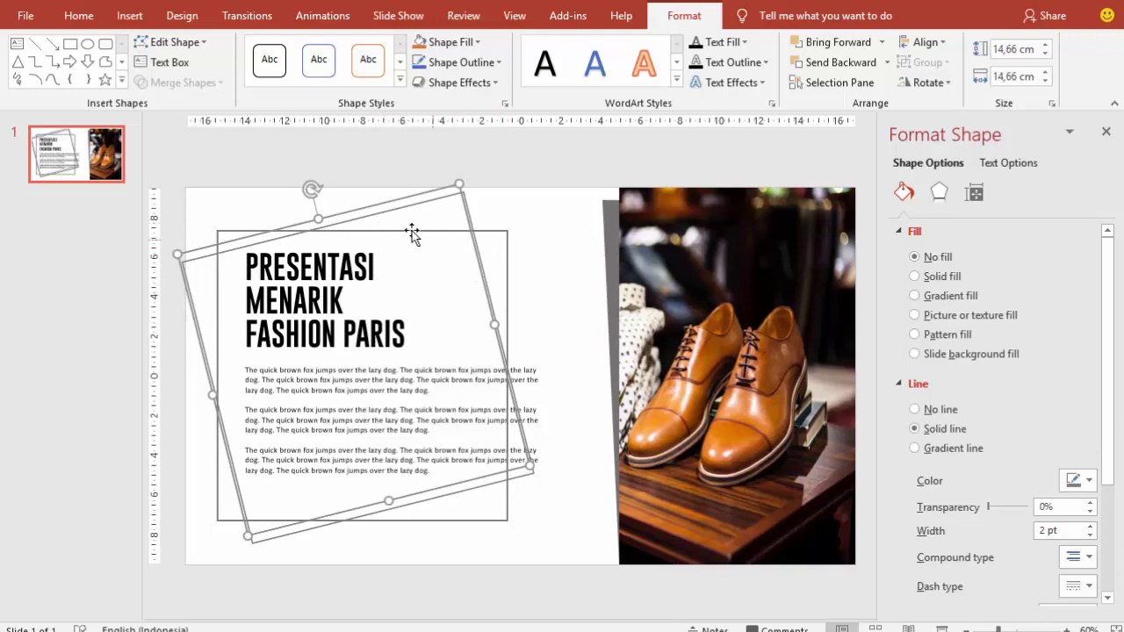
mouse_move(314, 195)
mouse_down()
mouse_move(282, 208)
mouse_move(324, 222)
mouse_up()
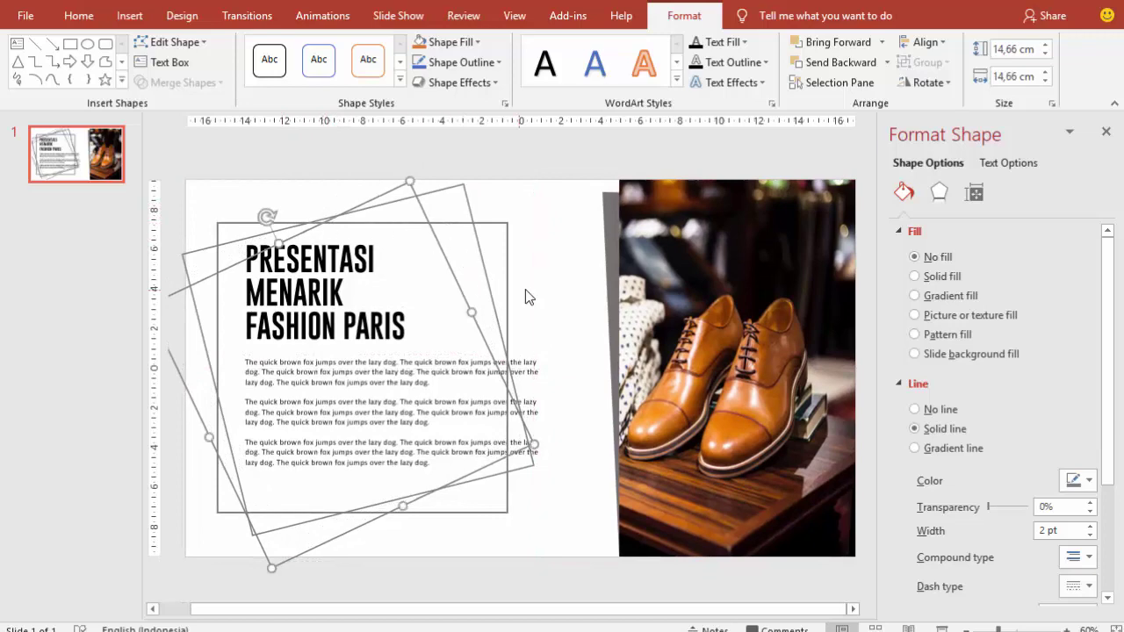
click(555, 293)
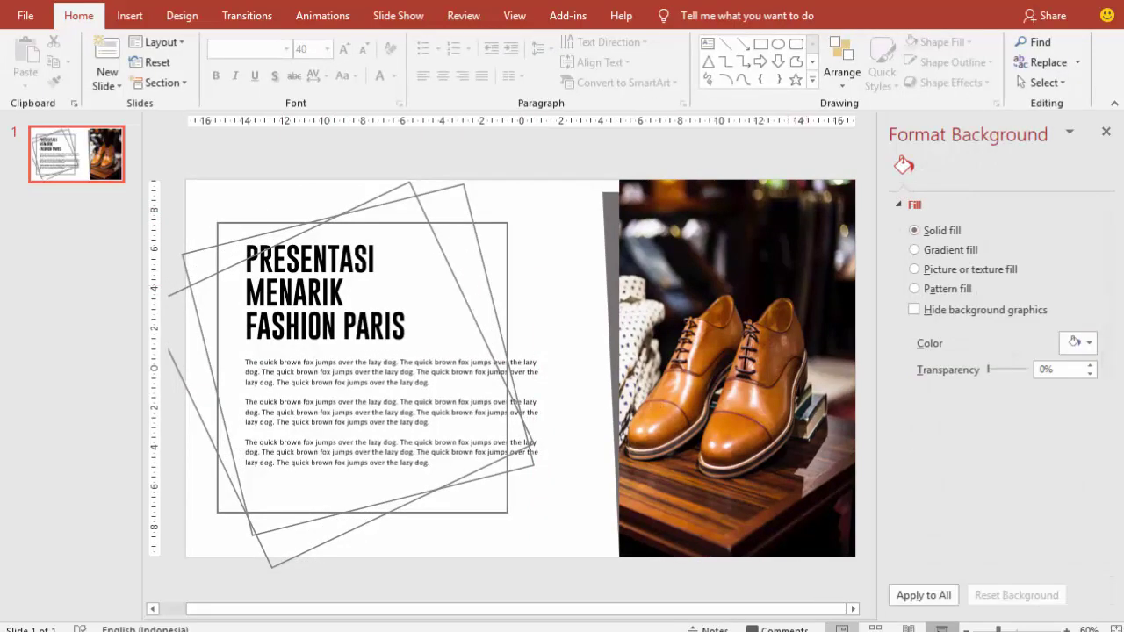
- Preview the slide as a full-screen slide show, then exit it
click(941, 629)
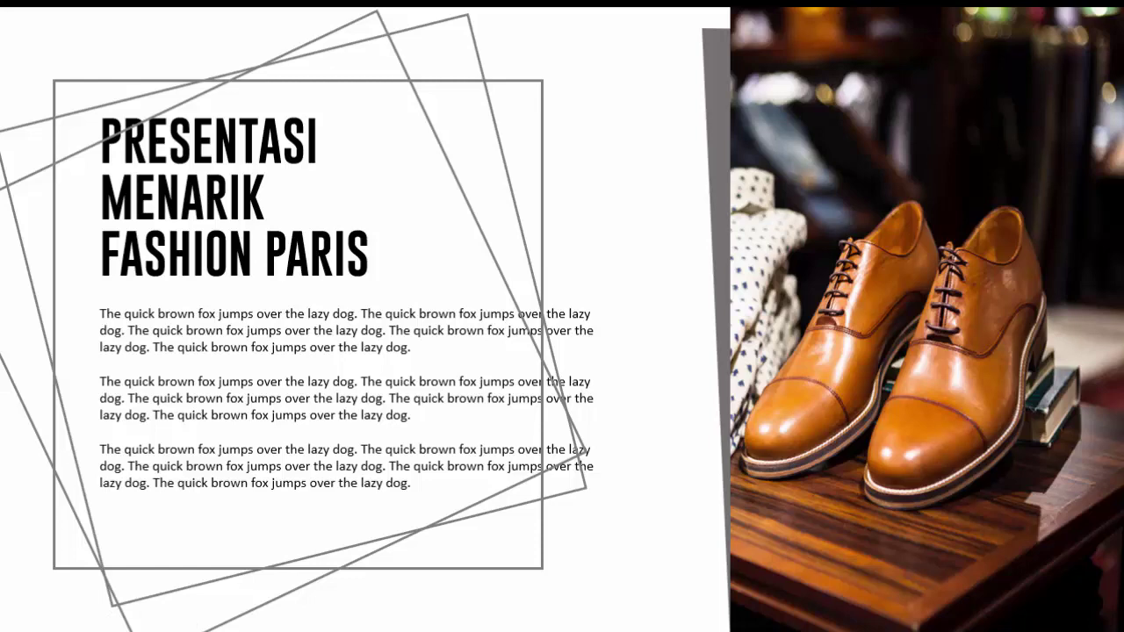
key(Escape)
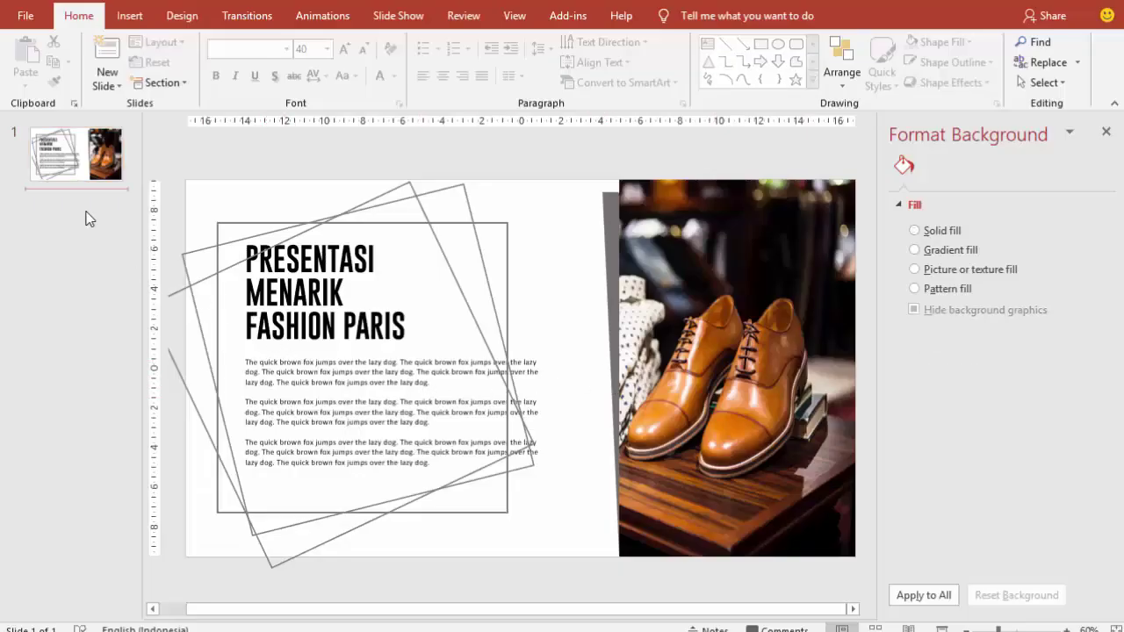
right_click(88, 218)
- Add a new slide 2 and delete its title and content placeholders
click(105, 270)
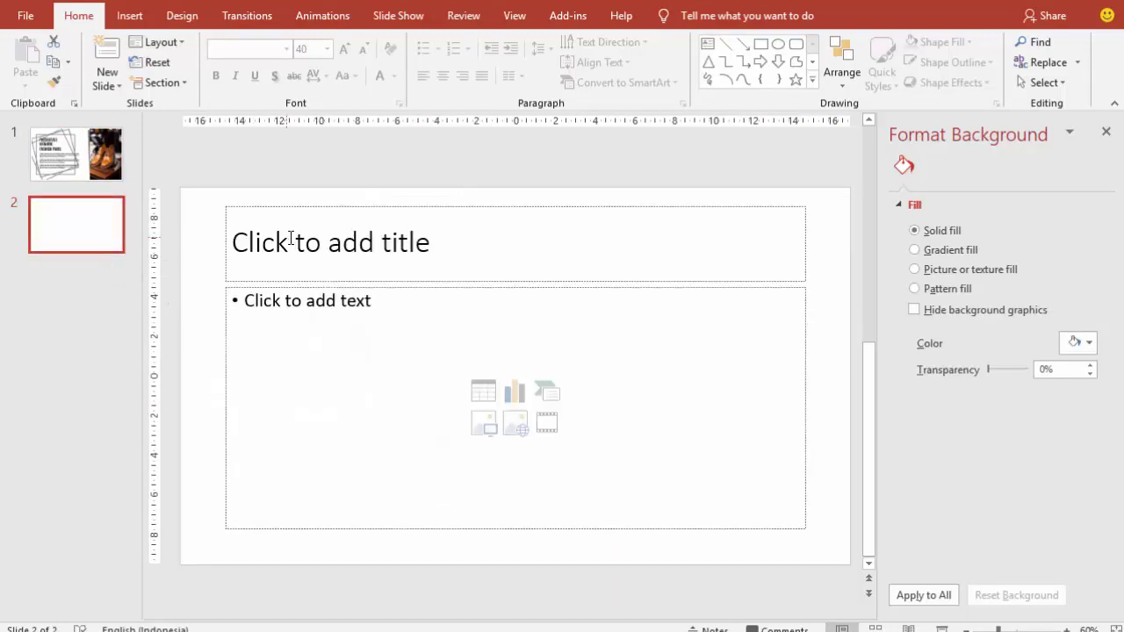
click(316, 210)
key(Delete)
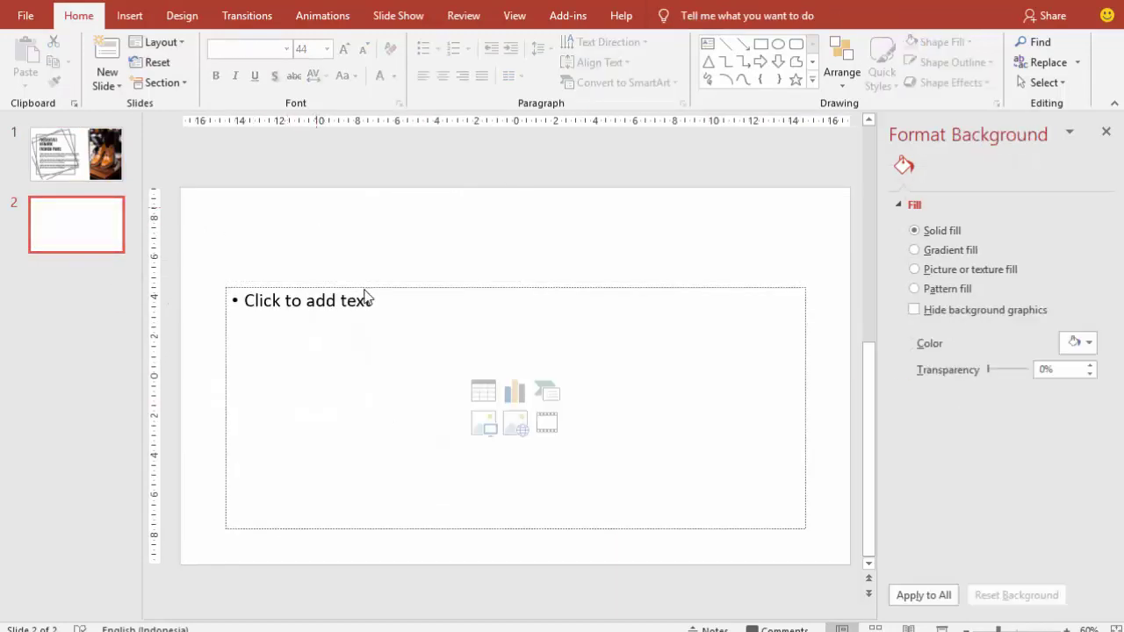
click(365, 288)
key(Delete)
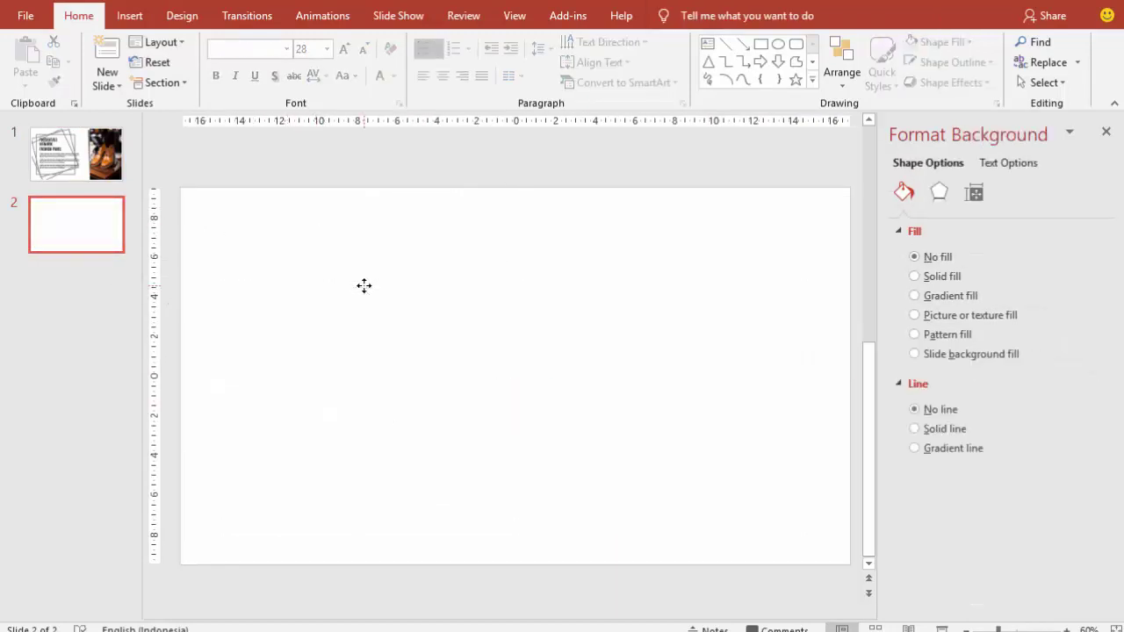
- Draw a tall rectangle, about 13.1 cm by 6.68 cm, near the slide centre
click(130, 15)
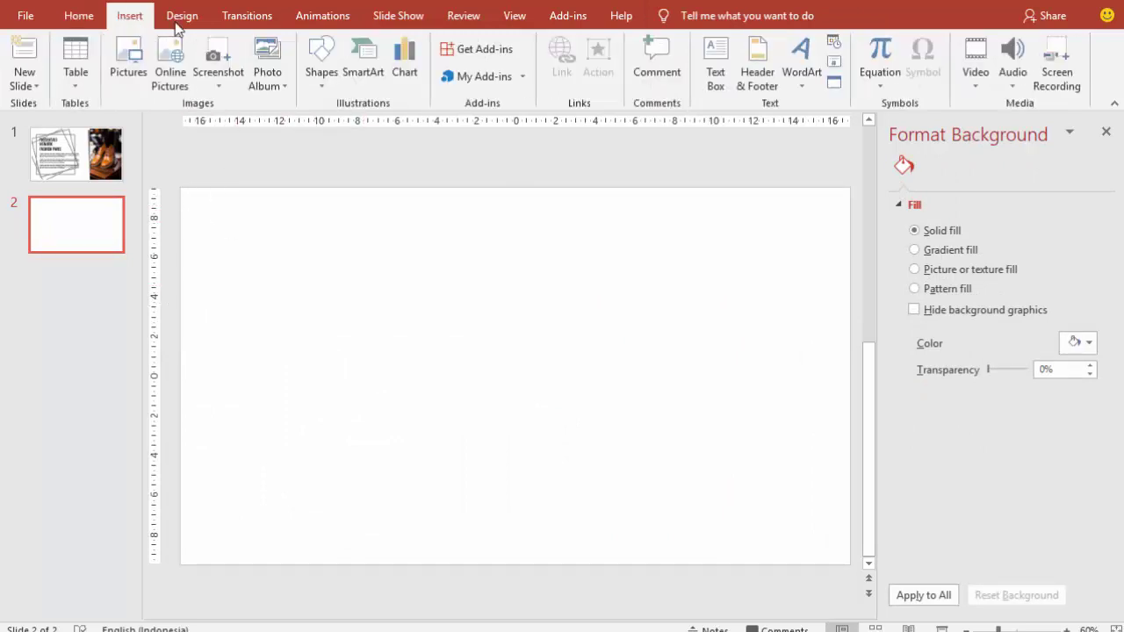
click(323, 70)
click(368, 121)
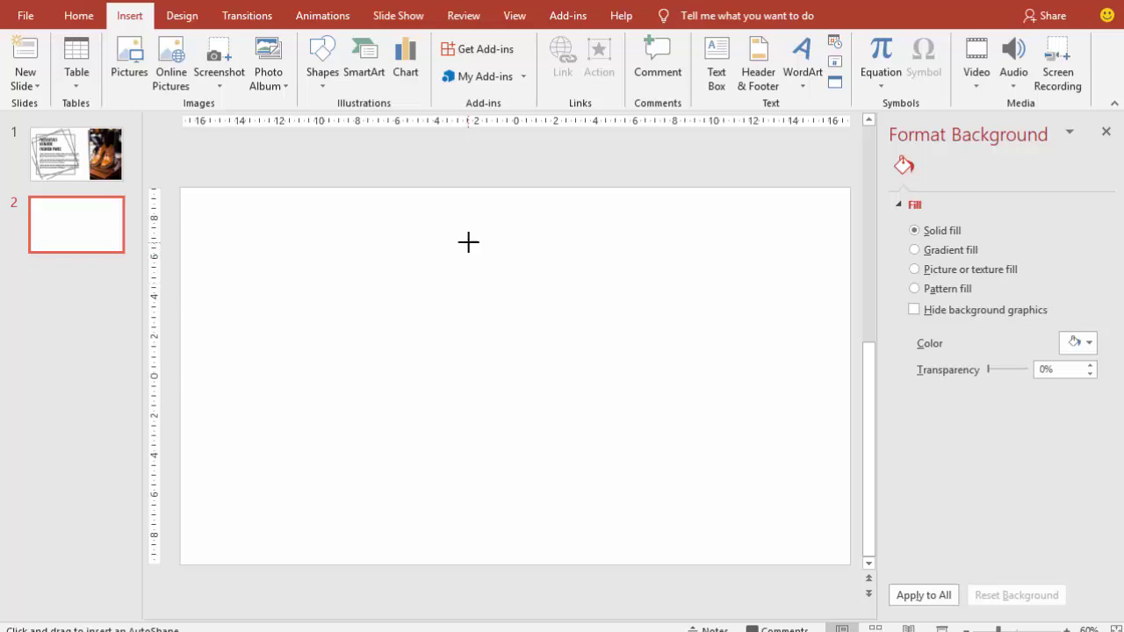
drag(468, 242, 600, 502)
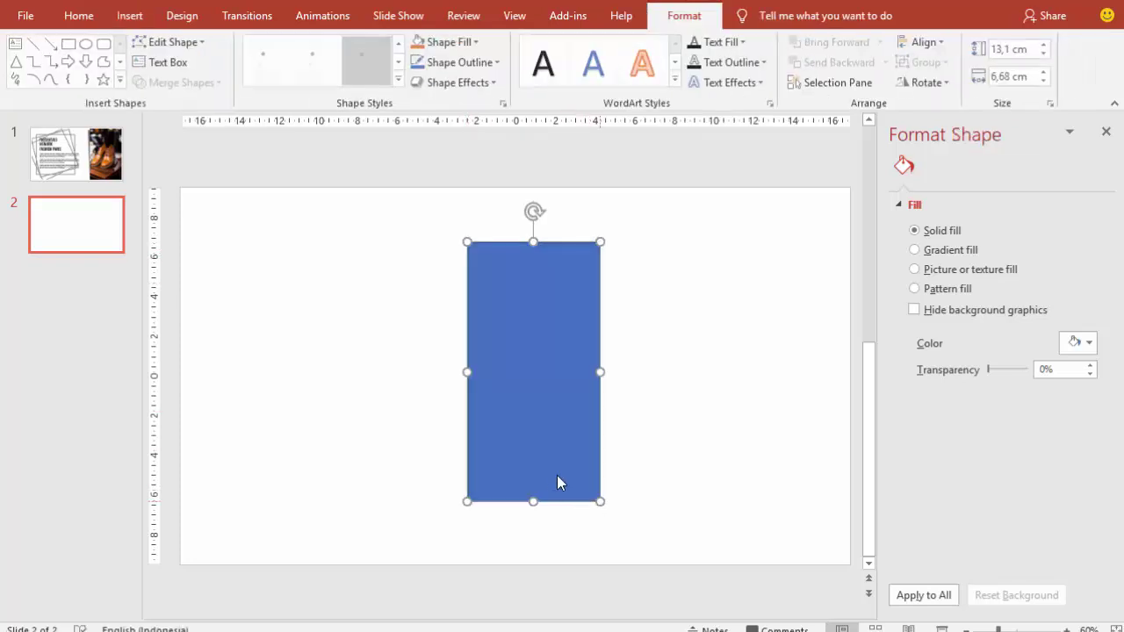
- Duplicate the rectangle to its right and resize the copy to about 6.76 × 10.81 cm
mouse_move(558, 437)
mouse_down()
mouse_move(694, 412)
mouse_move(676, 410)
mouse_up()
drag(678, 501, 674, 377)
drag(742, 309, 822, 305)
- Set both rectangles to No line, then give the tall left one a picture fill
click(562, 332)
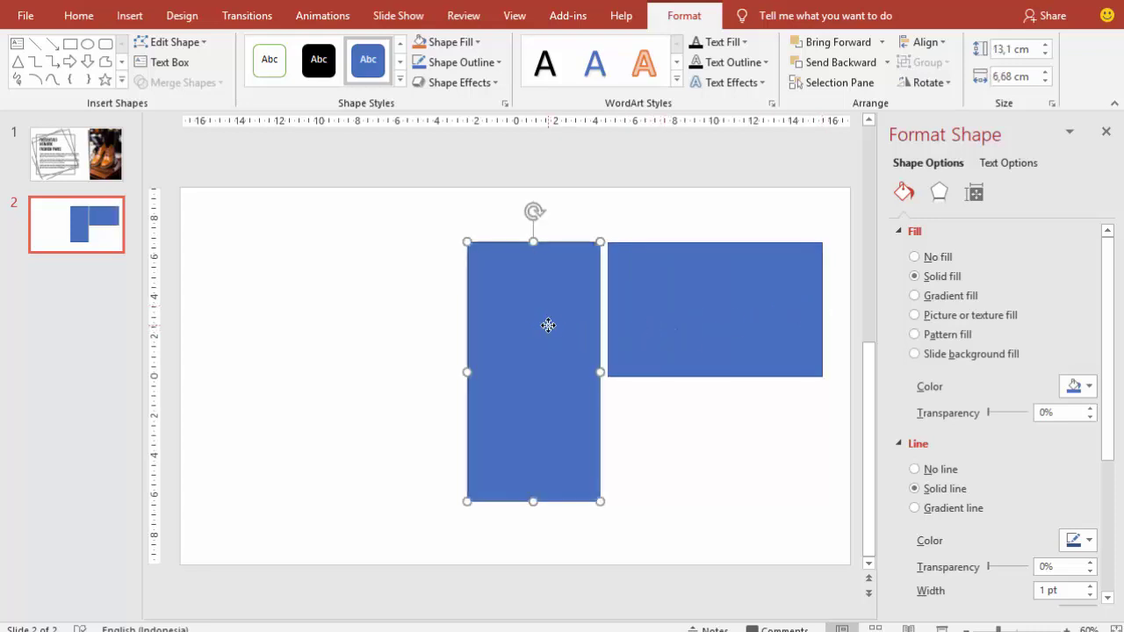
click(936, 469)
click(817, 371)
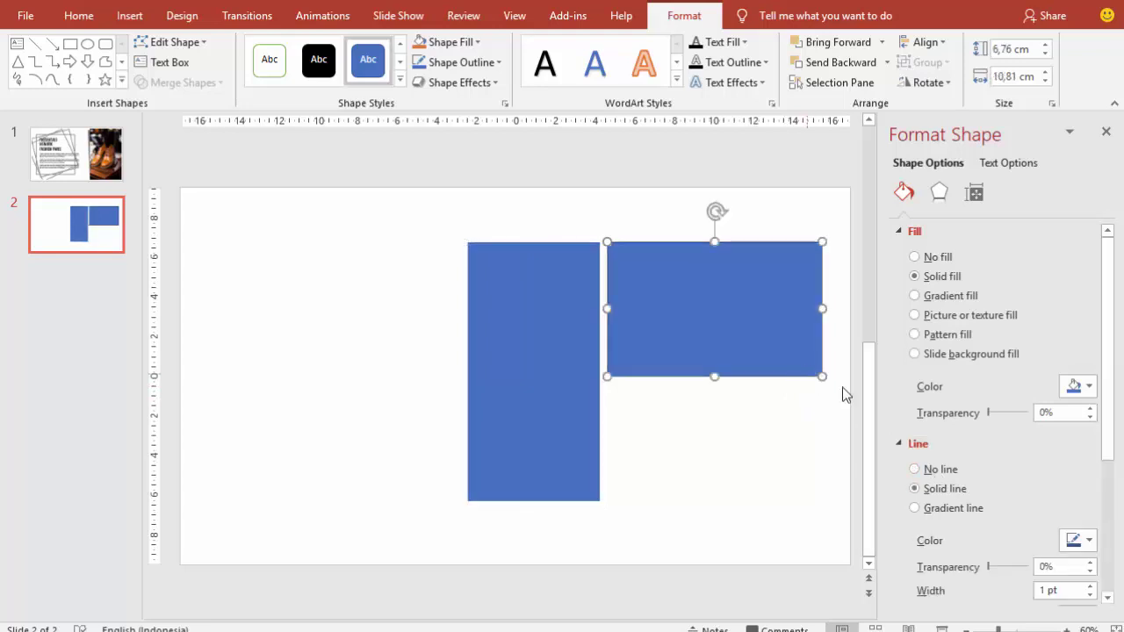
click(936, 469)
click(584, 345)
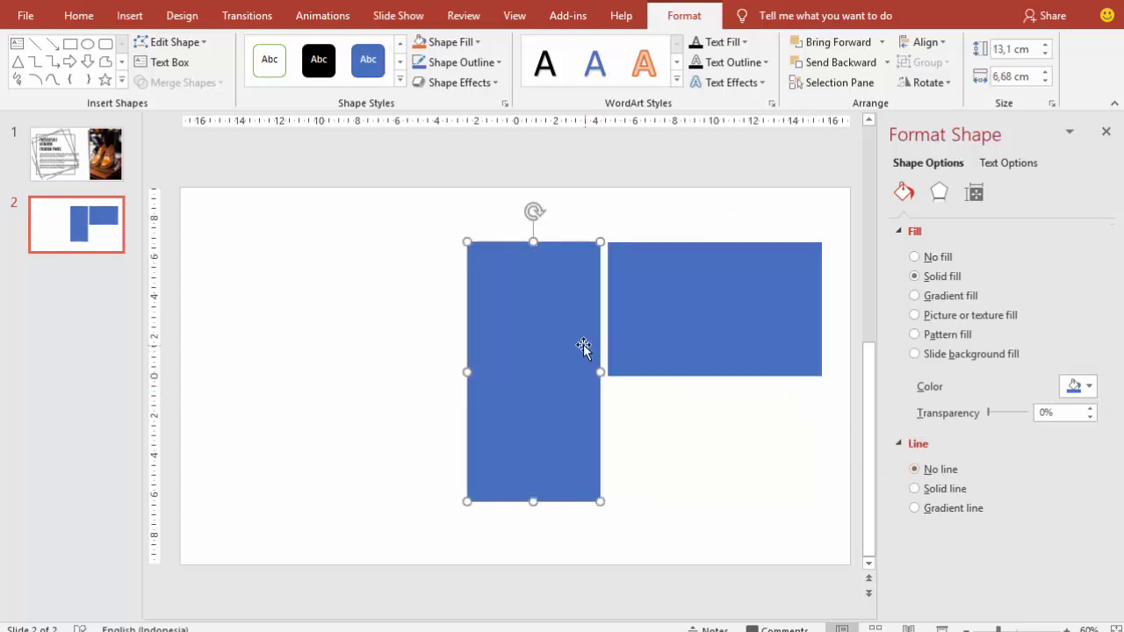
click(915, 314)
- Fill the tall rectangle with the photo of the red-haired woman in a denim jacket
click(936, 405)
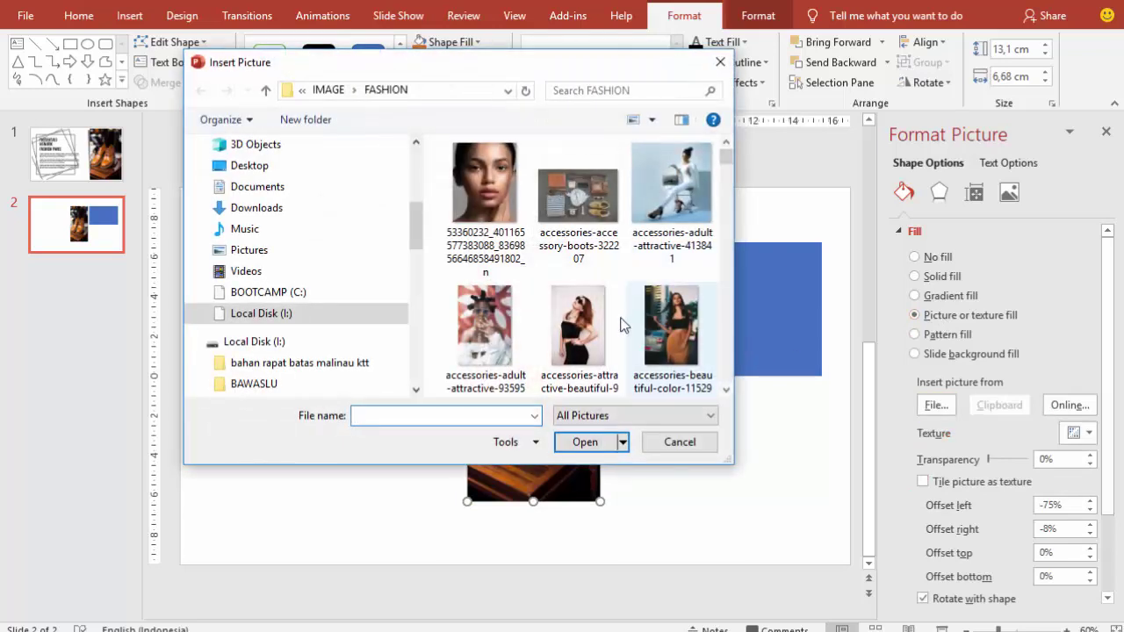
scroll(625, 321, down, 3)
scroll(665, 332, down, 2)
scroll(665, 330, up, 2)
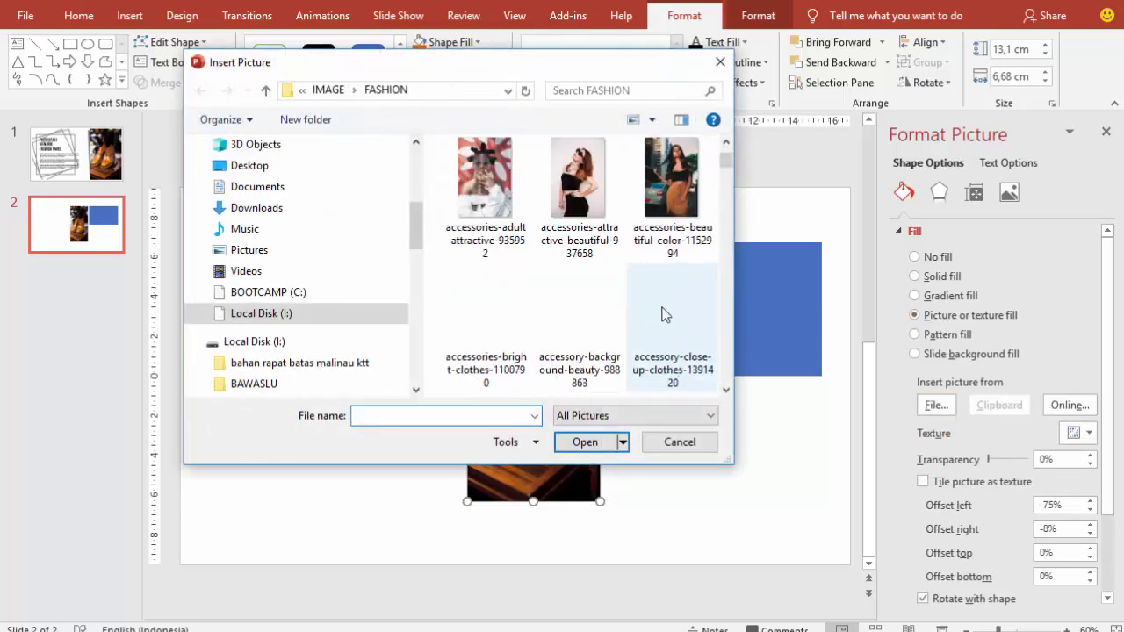
scroll(665, 314, down, 1)
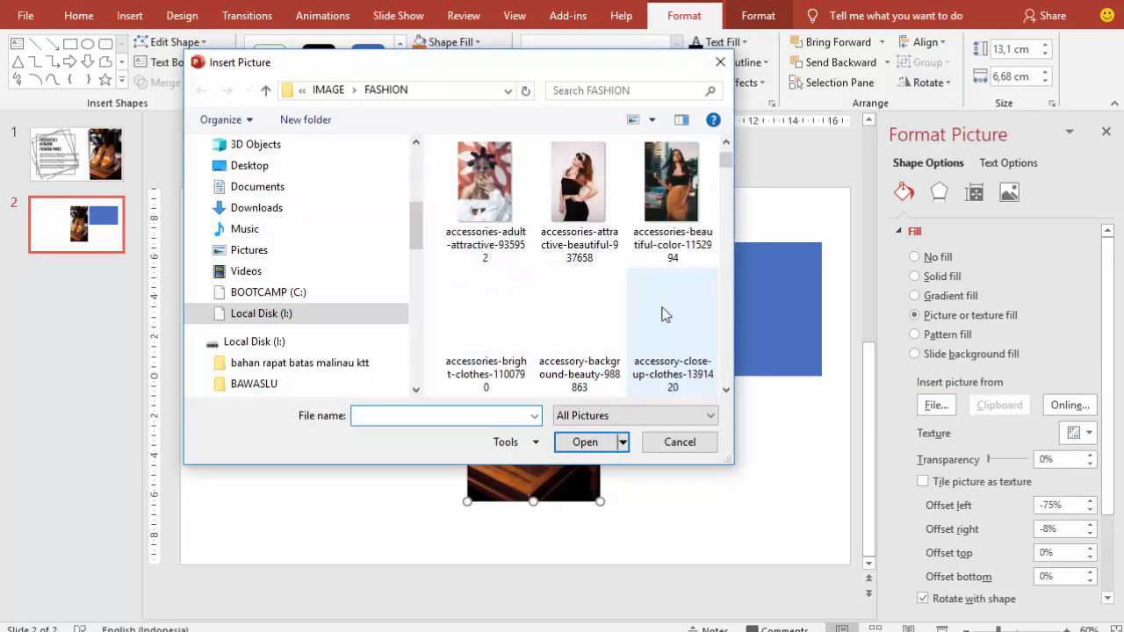
scroll(665, 313, down, 3)
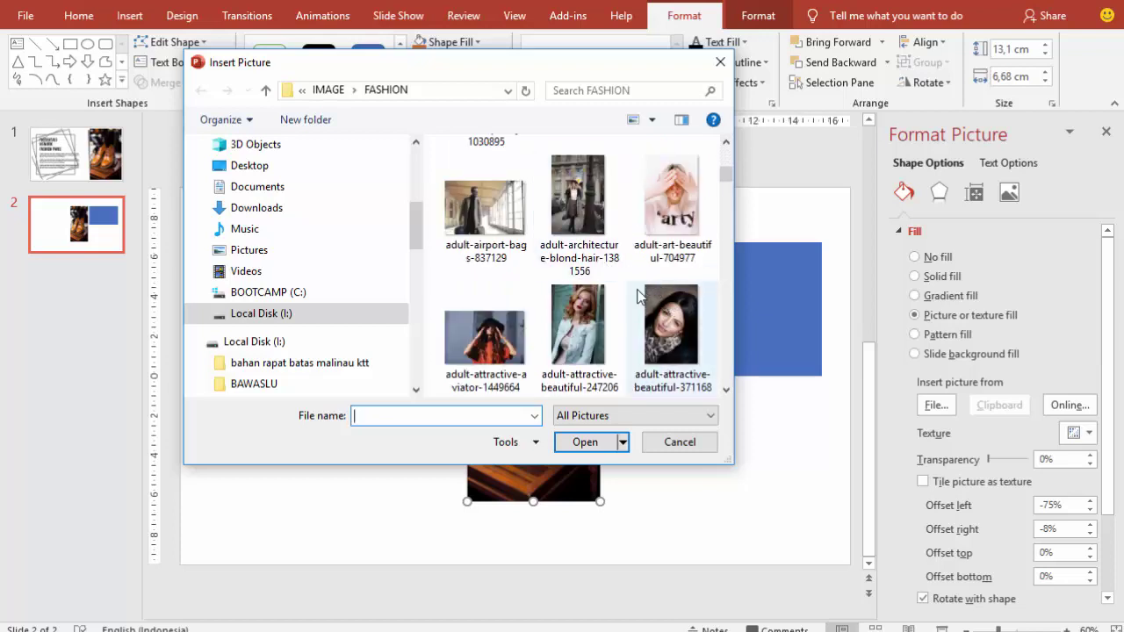
click(586, 328)
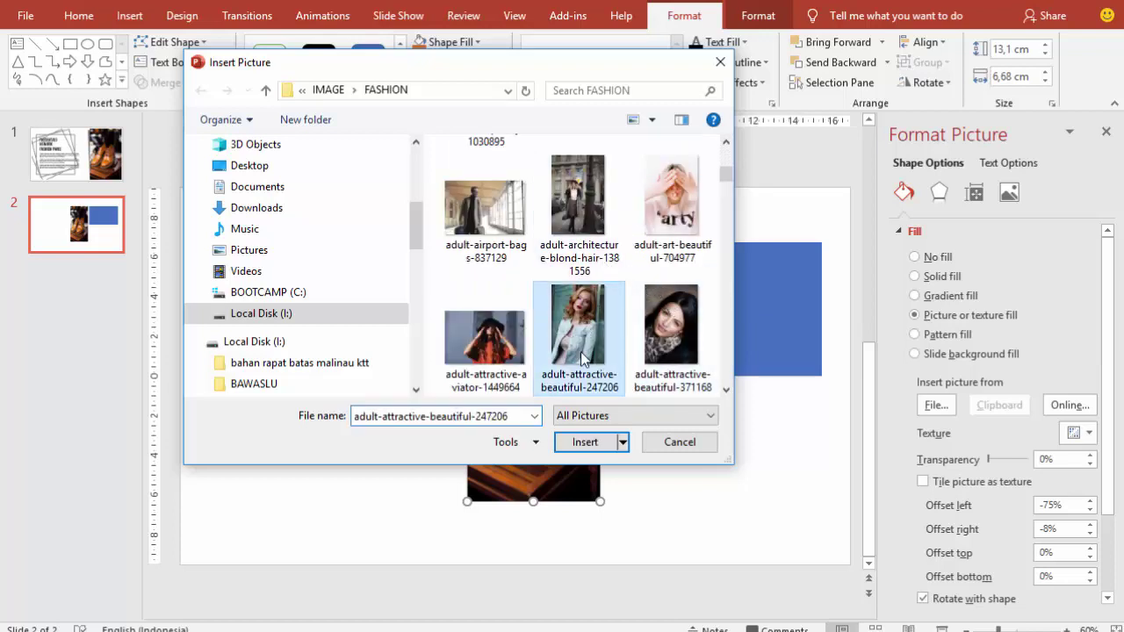
click(585, 442)
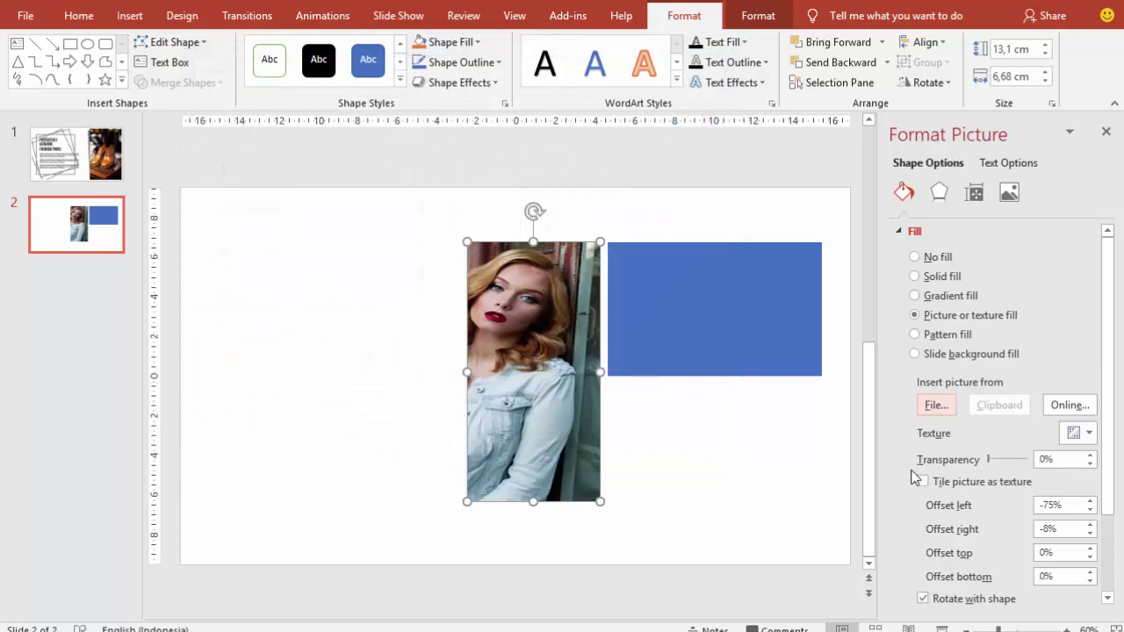
- Reframe the photo inside the rectangle with left and right offsets of -10%
click(1091, 502)
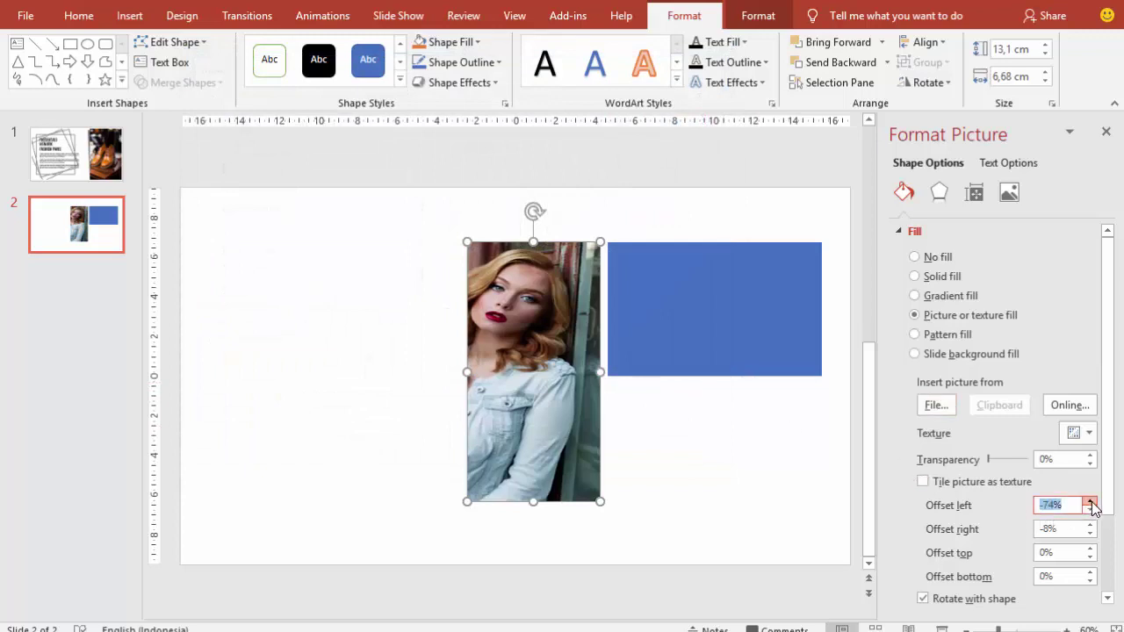
click(1091, 503)
click(1091, 502)
click(1091, 503)
click(1091, 502)
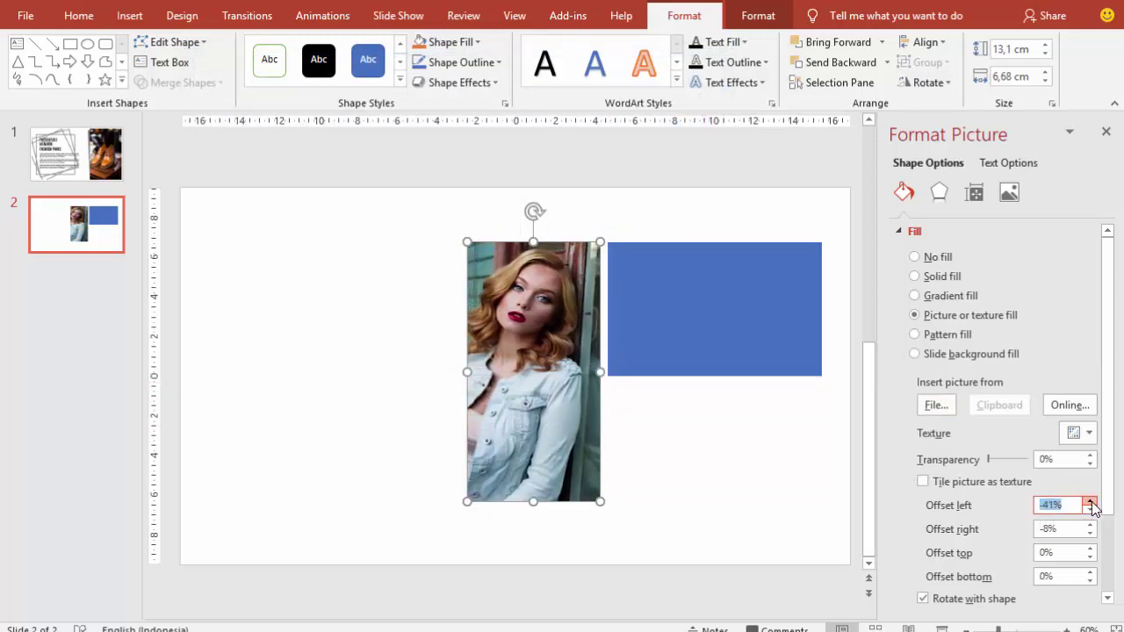
click(1091, 503)
click(1091, 502)
click(1091, 503)
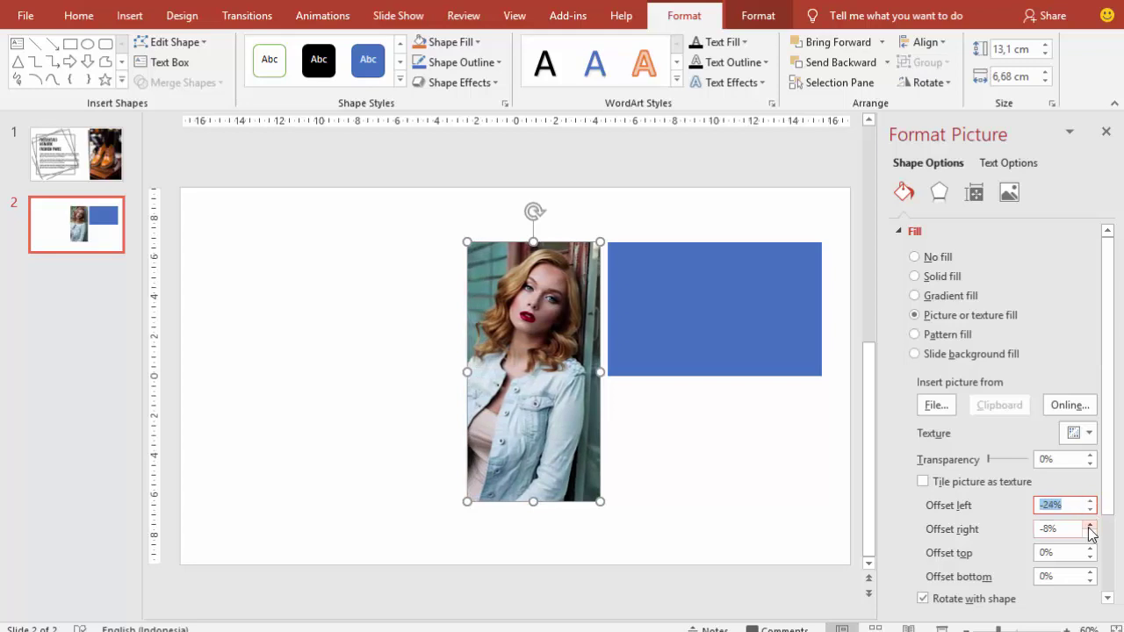
click(1091, 525)
click(1091, 525)
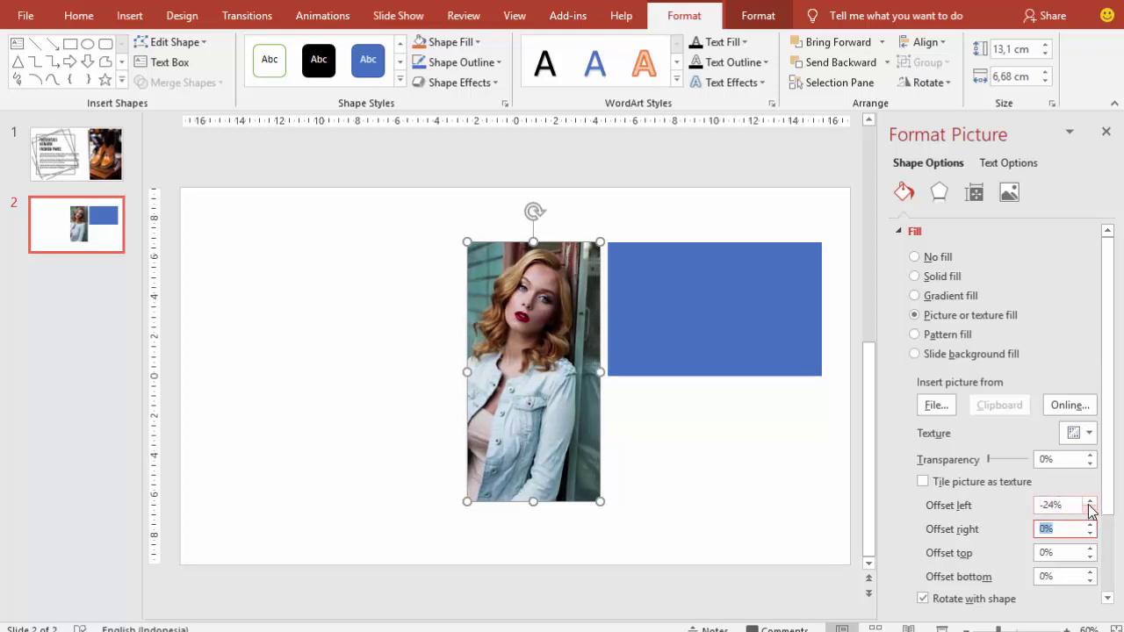
click(1091, 502)
click(1091, 503)
click(1091, 502)
click(1091, 502)
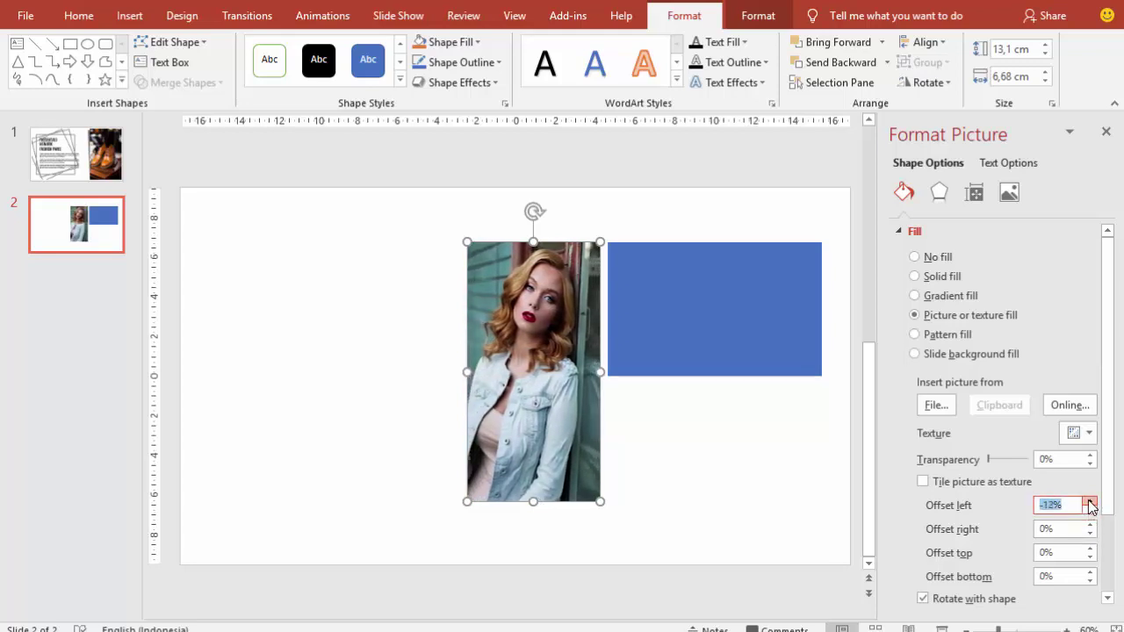
click(1091, 503)
click(1091, 503)
click(1091, 502)
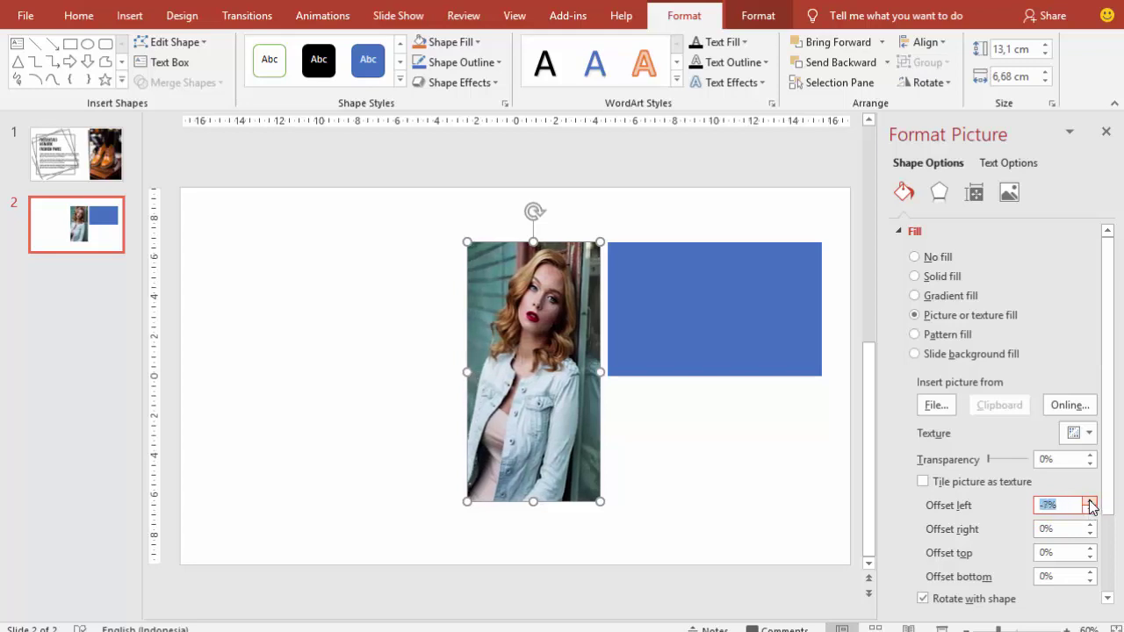
click(1091, 503)
click(1091, 503)
click(1091, 503)
click(1091, 503)
click(1091, 502)
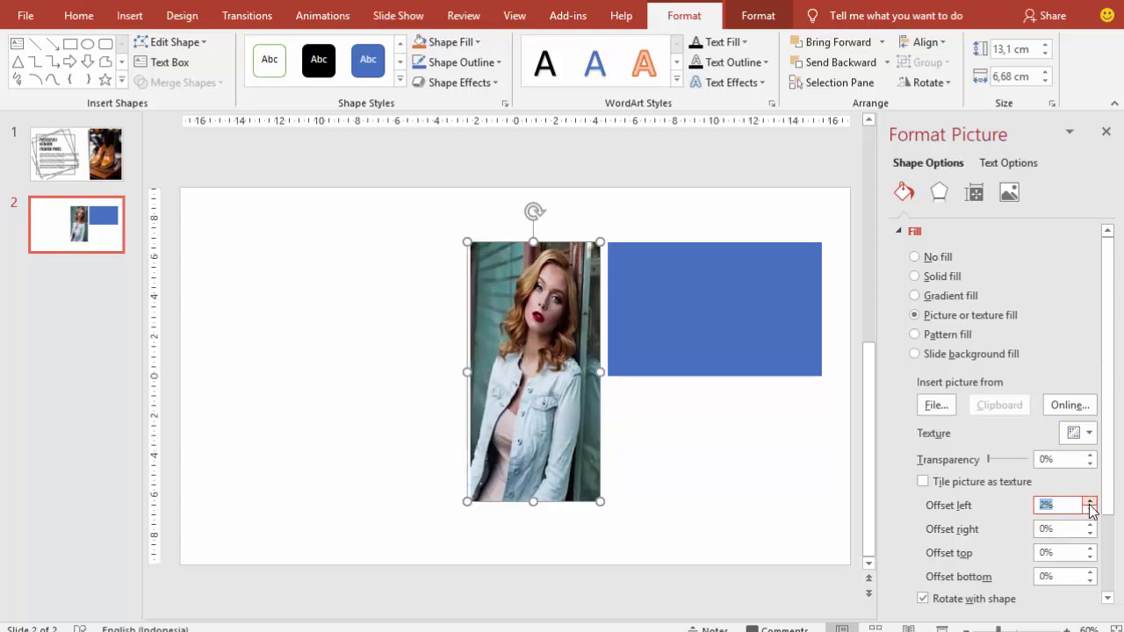
click(1090, 509)
click(1090, 509)
click(1090, 508)
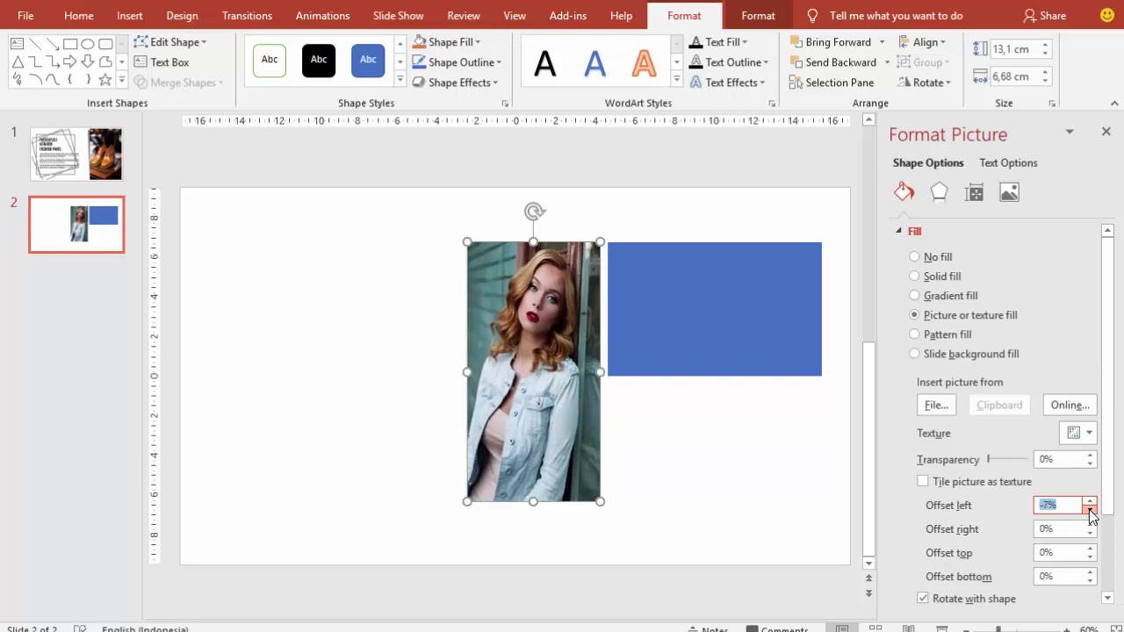
click(1090, 508)
click(1090, 508)
click(1090, 509)
click(1090, 533)
click(1090, 533)
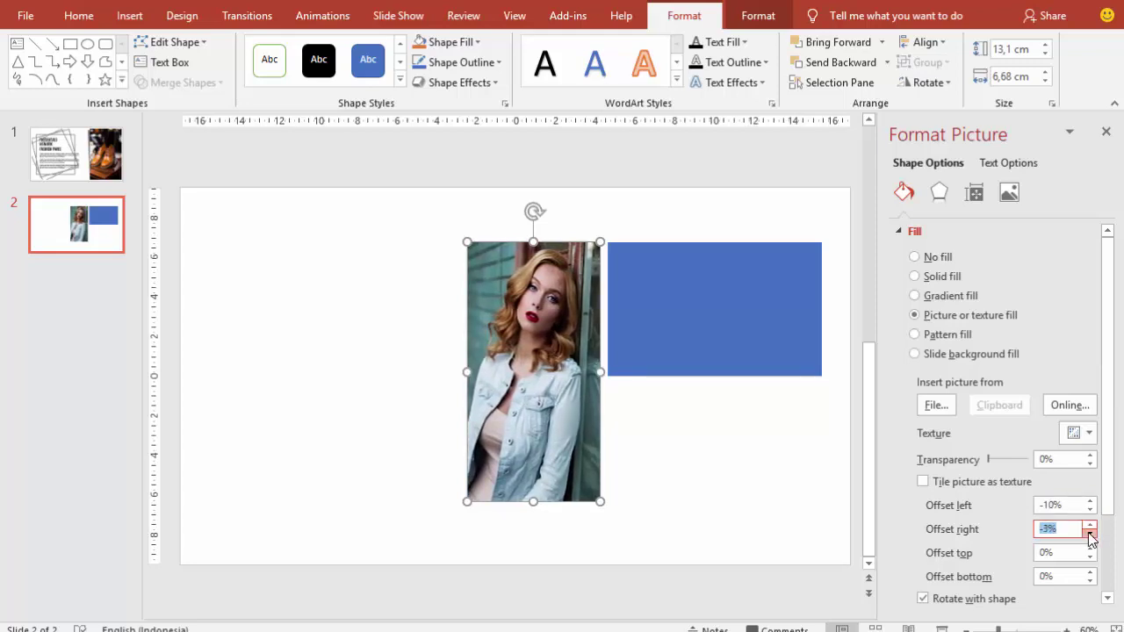
click(1090, 533)
click(1090, 534)
click(773, 373)
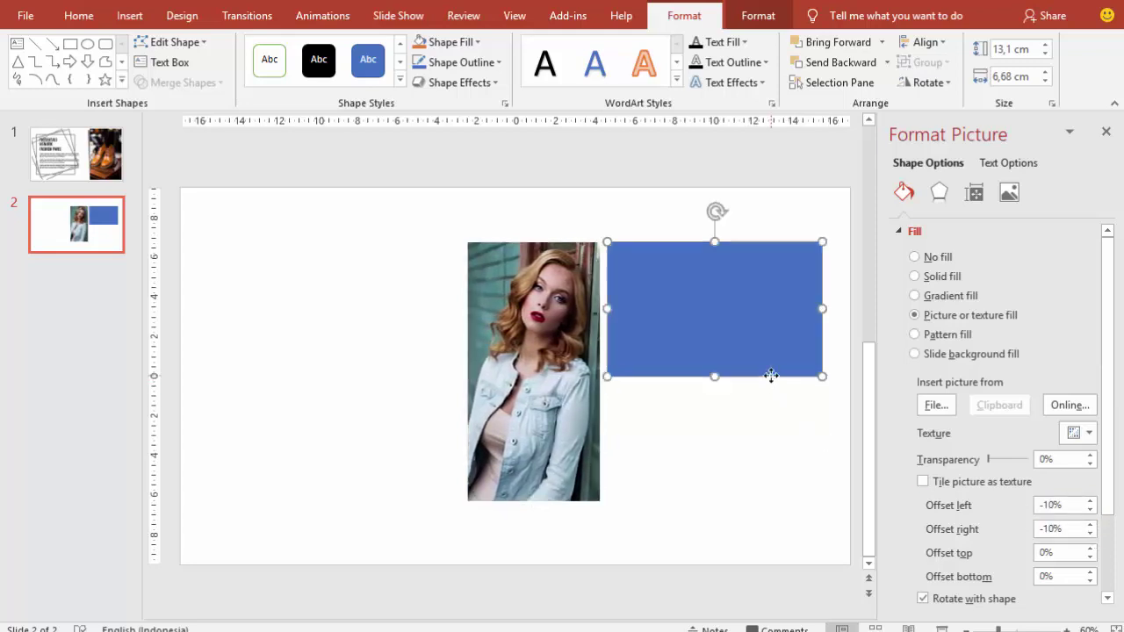
- Fill the right rectangle with the photo of a hatted woman near the Eiffel Tower
click(937, 316)
click(935, 405)
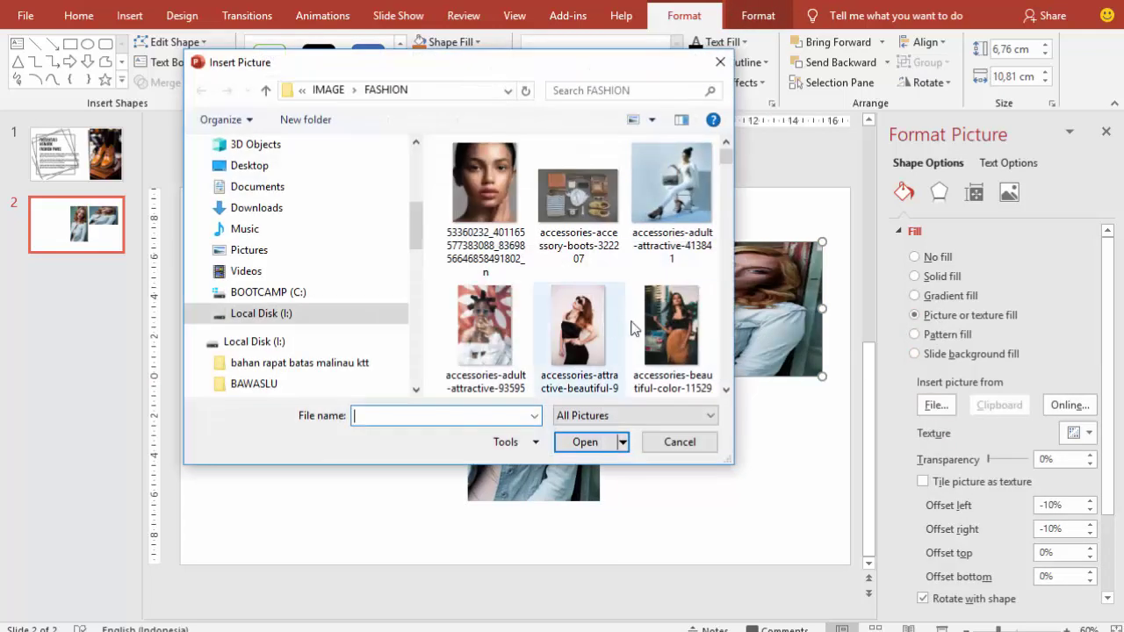
scroll(632, 328, down, 3)
scroll(646, 334, down, 3)
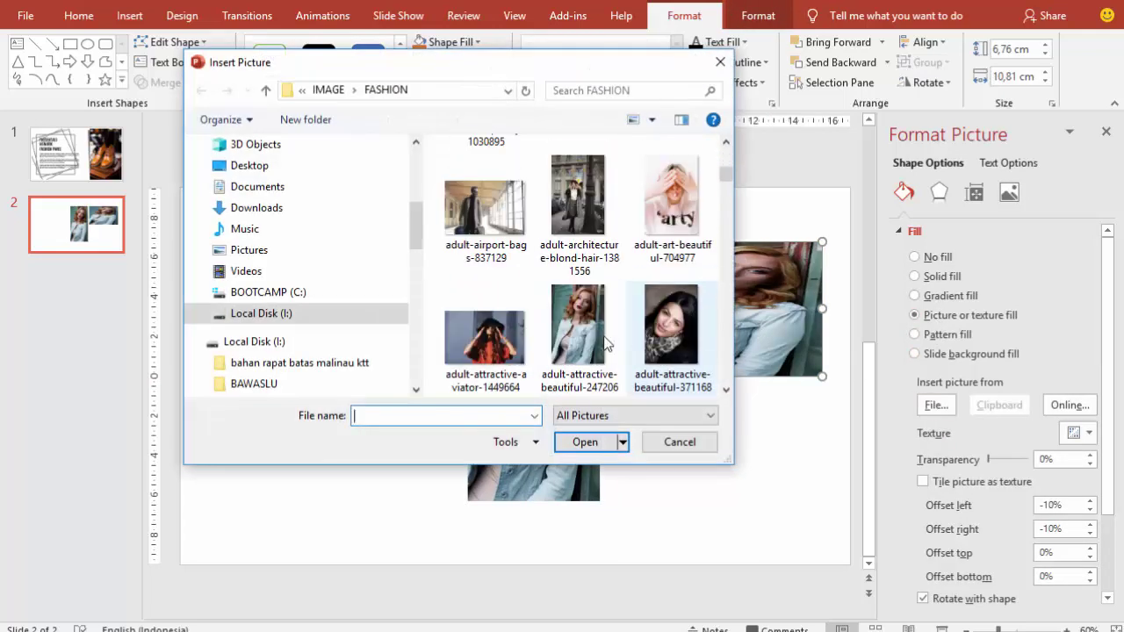
click(509, 343)
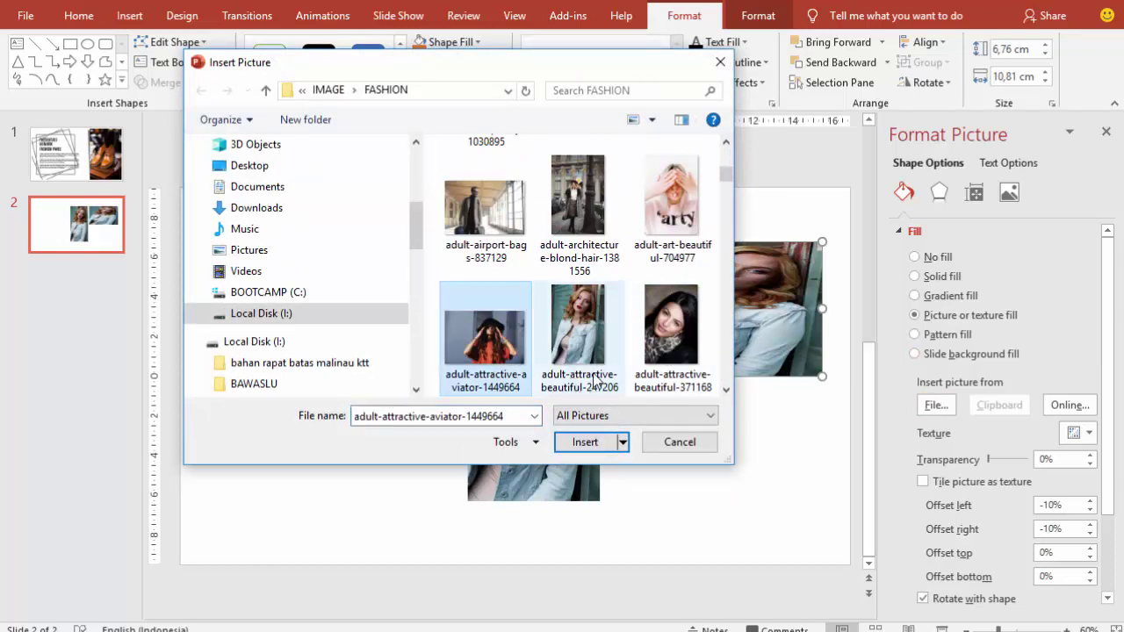
scroll(598, 351, down, 2)
scroll(602, 352, down, 1)
scroll(615, 351, down, 1)
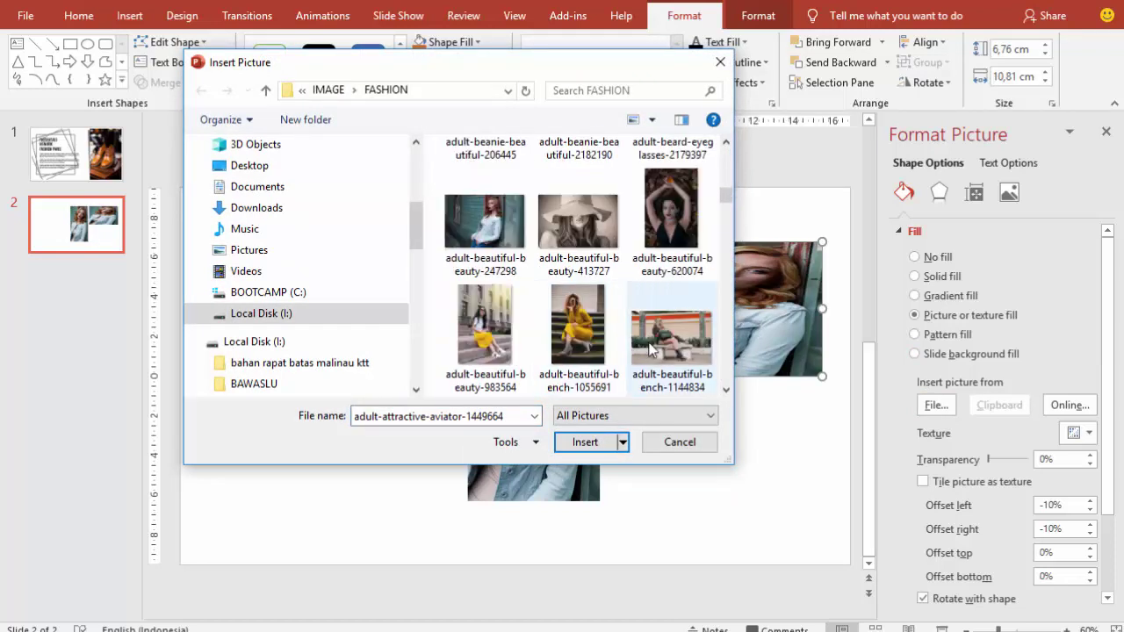
scroll(652, 349, down, 3)
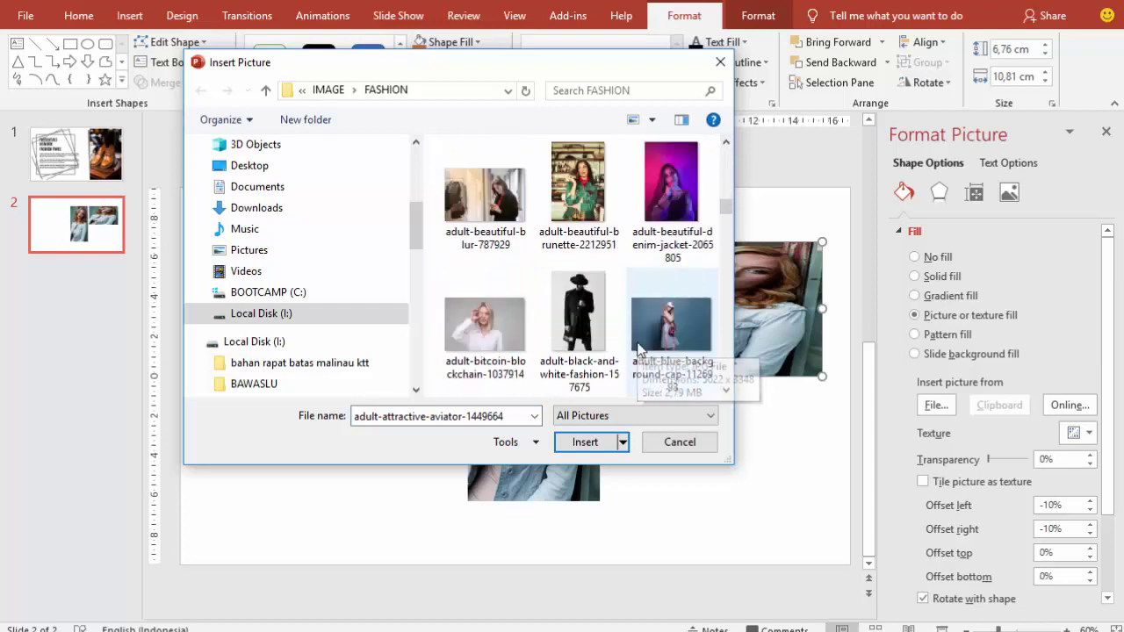
scroll(651, 348, down, 2)
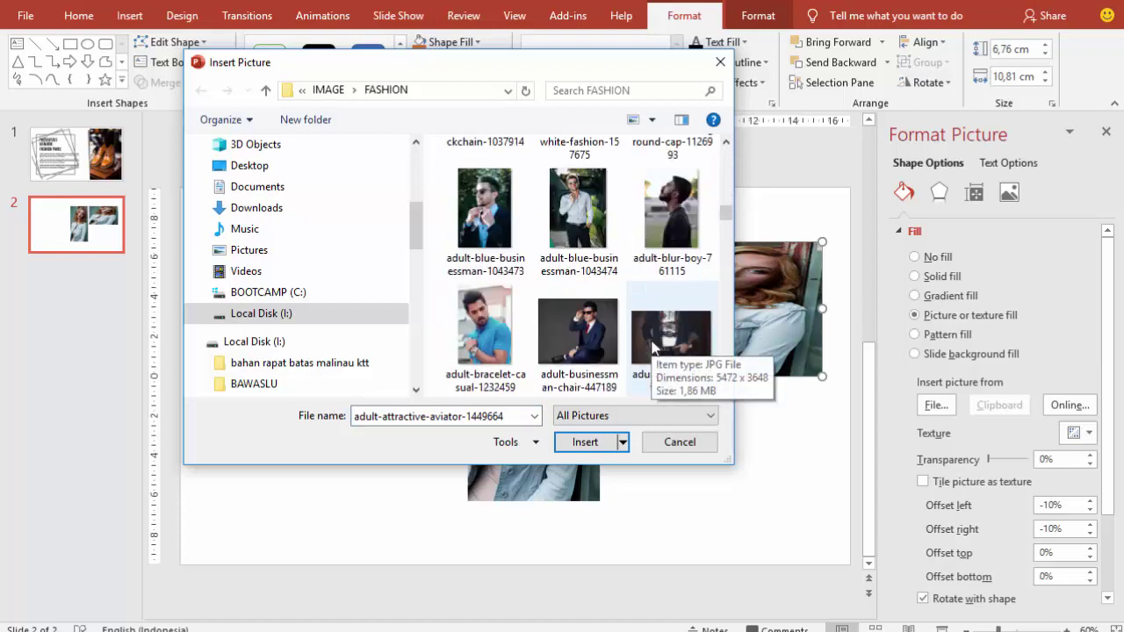
scroll(652, 349, down, 2)
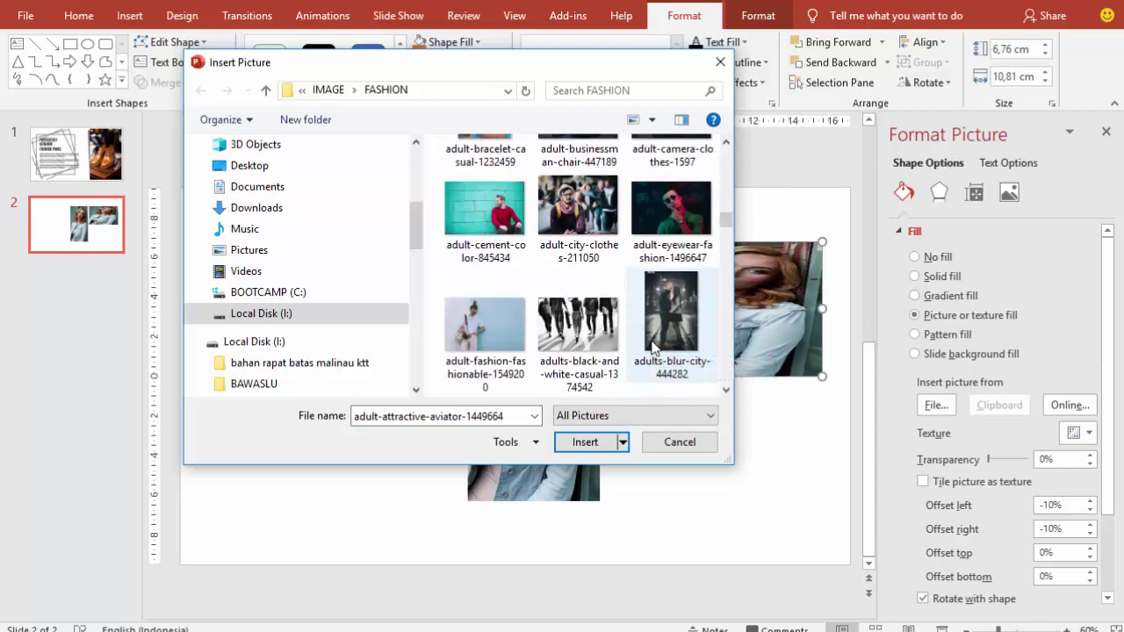
scroll(652, 349, down, 2)
scroll(652, 349, up, 1)
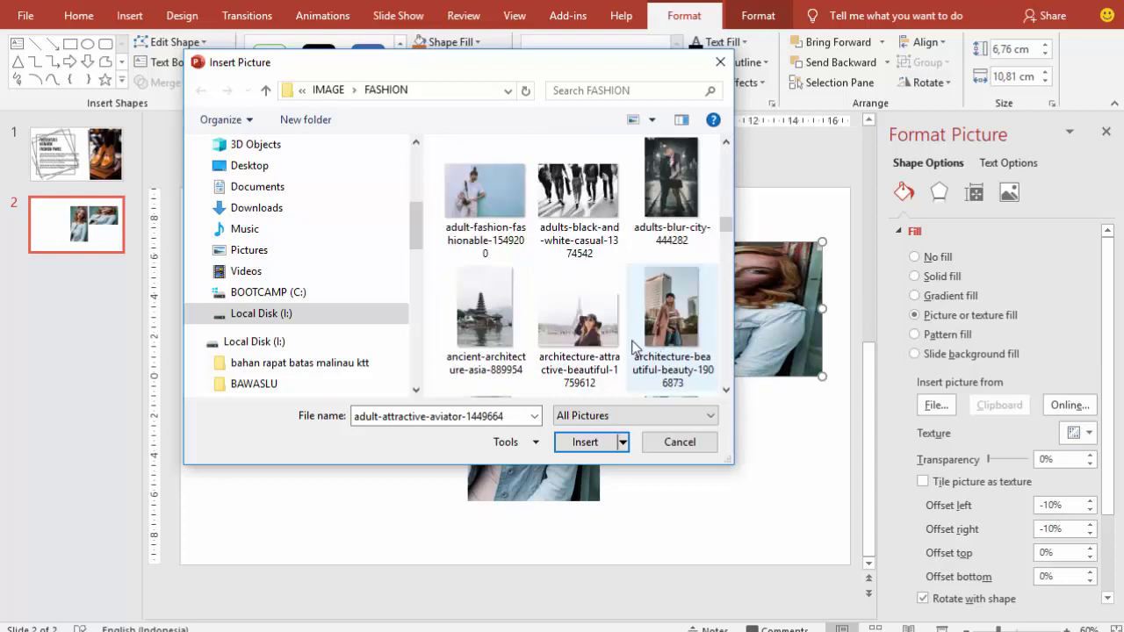
scroll(635, 345, down, 1)
click(569, 230)
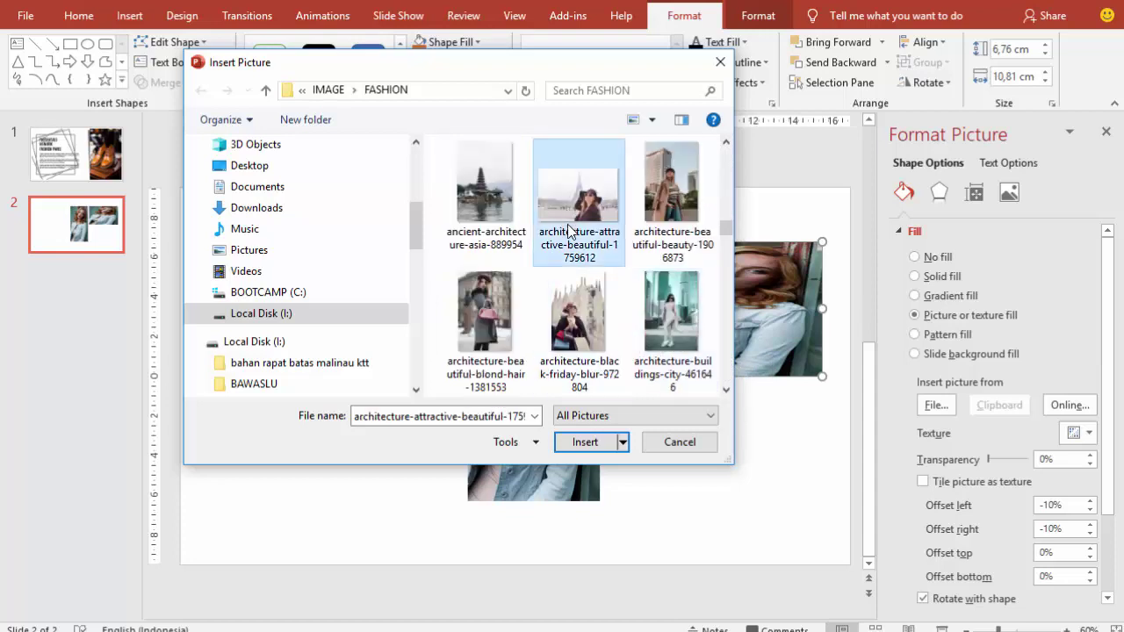
click(589, 442)
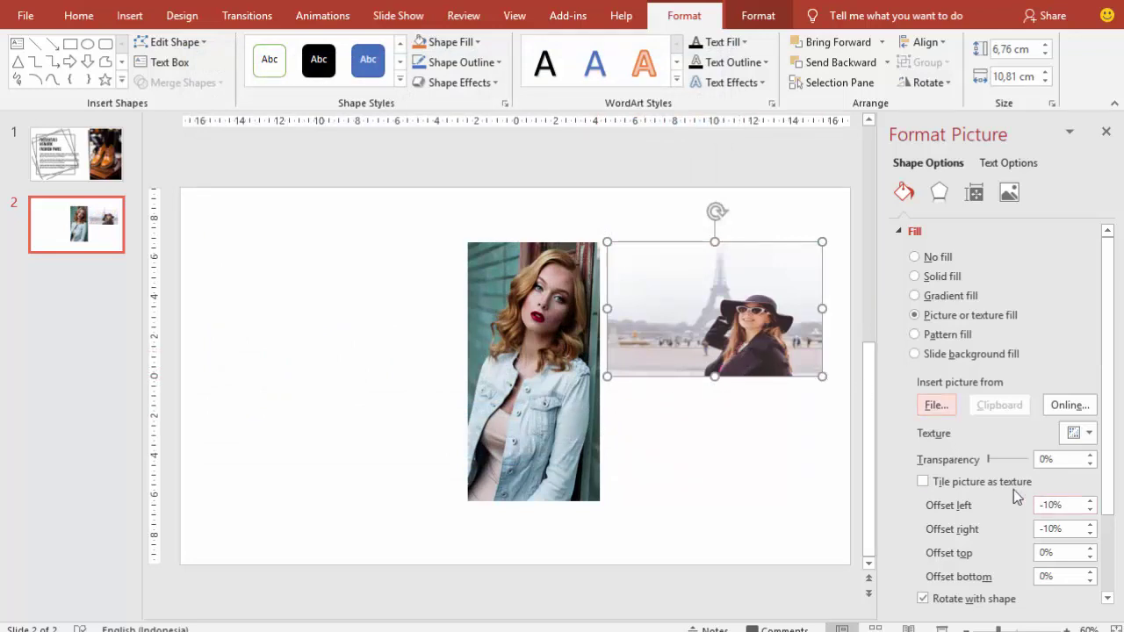
- Set the Eiffel Tower photo's top offset to -38% and bottom offset to -1%
click(1090, 557)
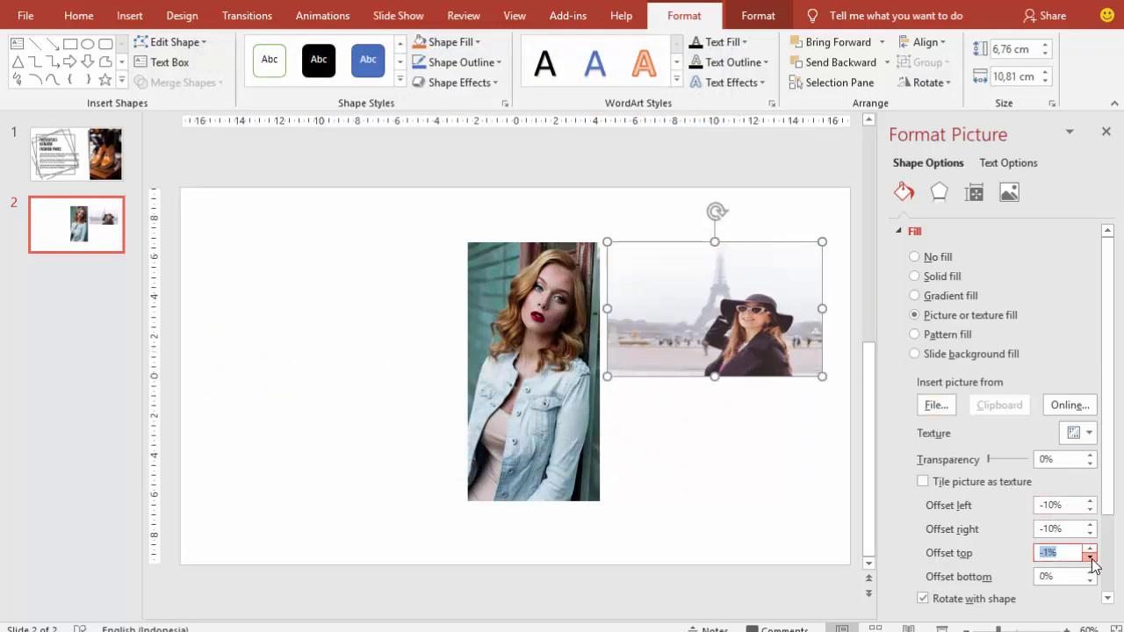
click(1090, 557)
click(1090, 557)
click(1094, 560)
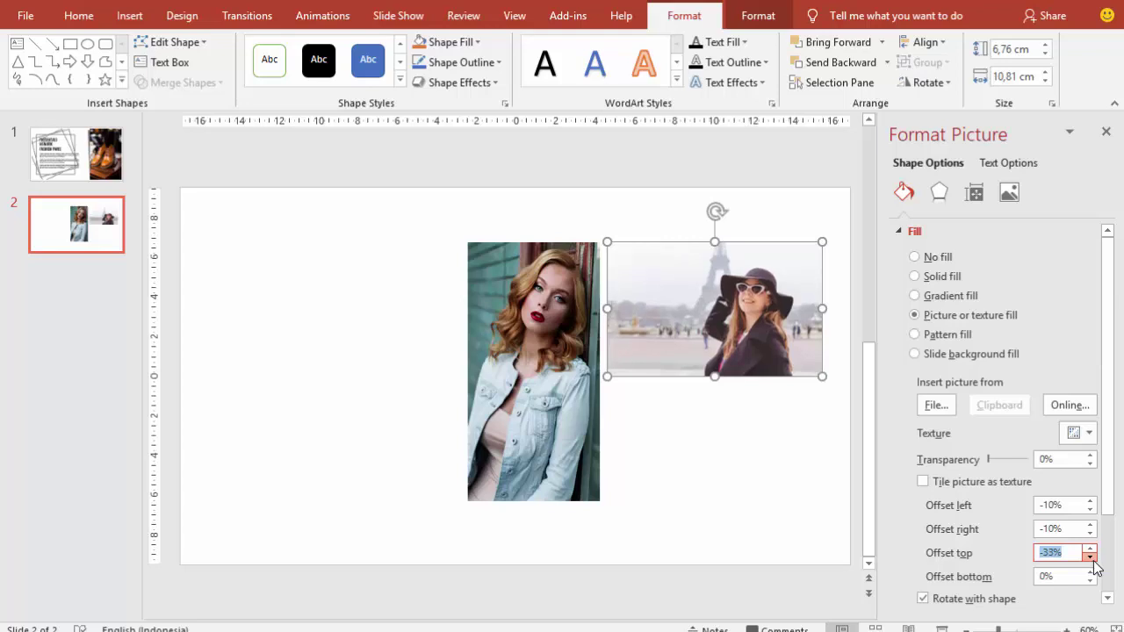
click(1091, 582)
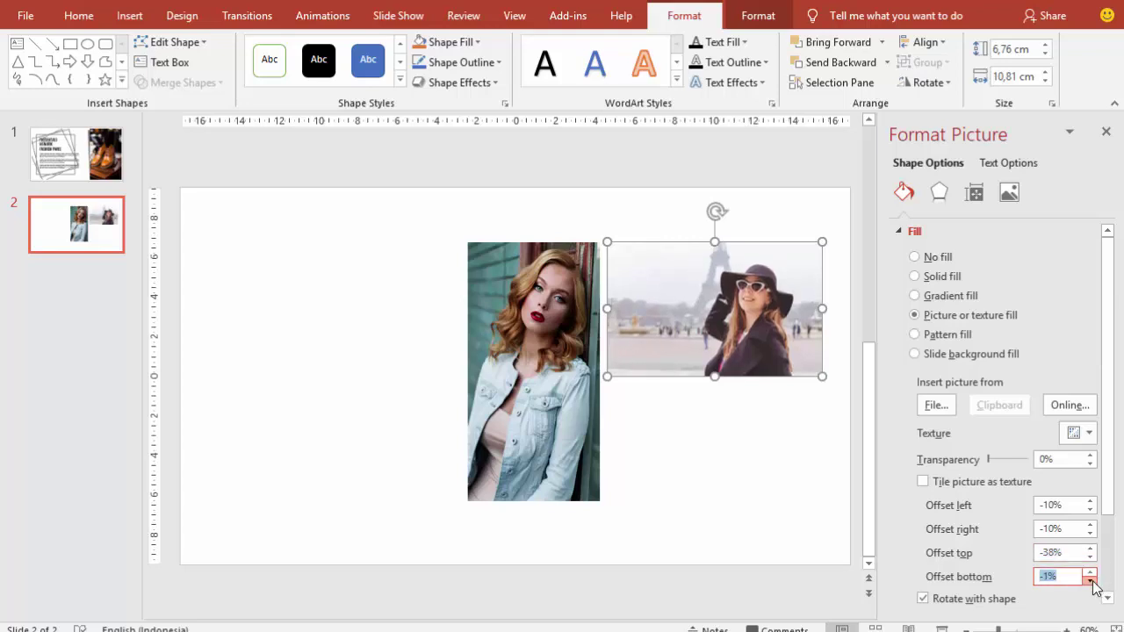
click(741, 473)
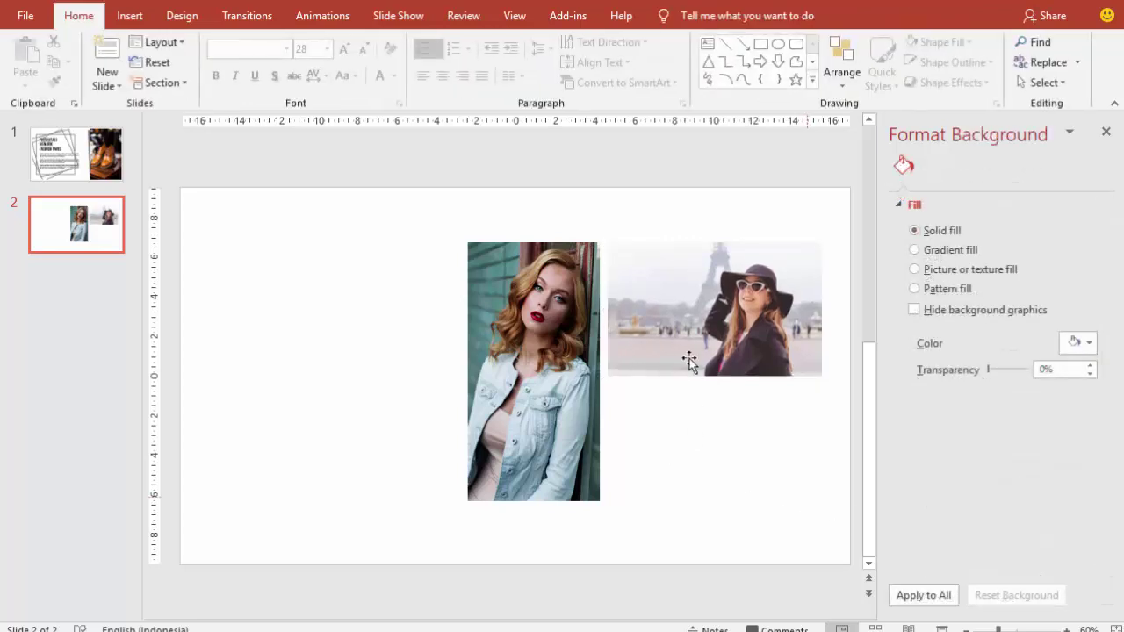
- Give the Eiffel Tower photo an Outer Offset Top shadow with 6 pt distance
click(688, 361)
click(939, 191)
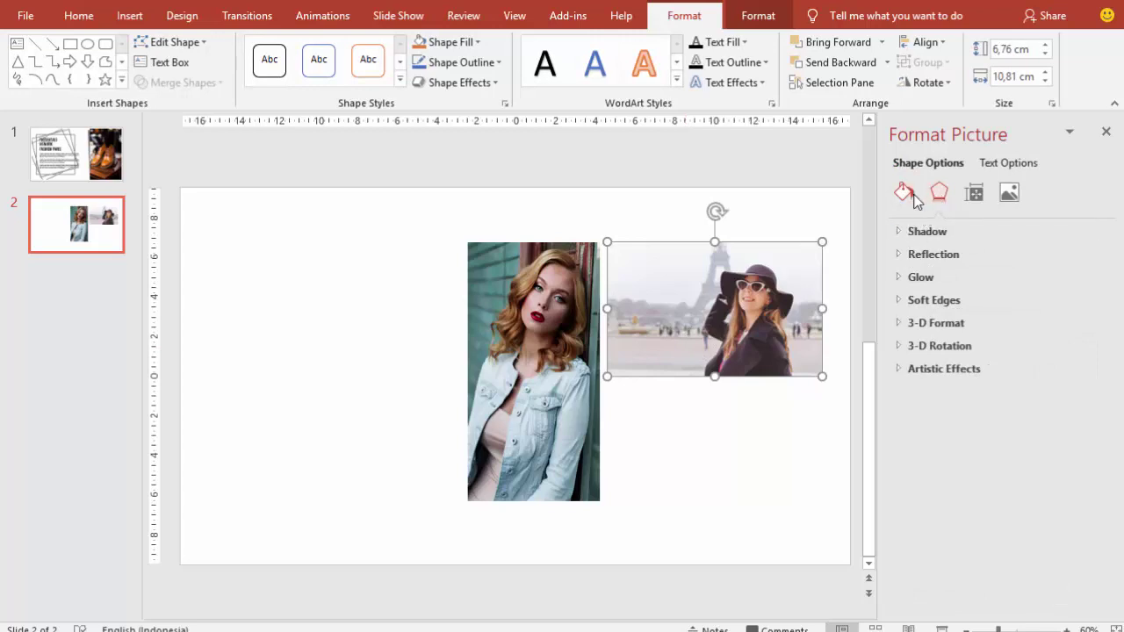
click(899, 231)
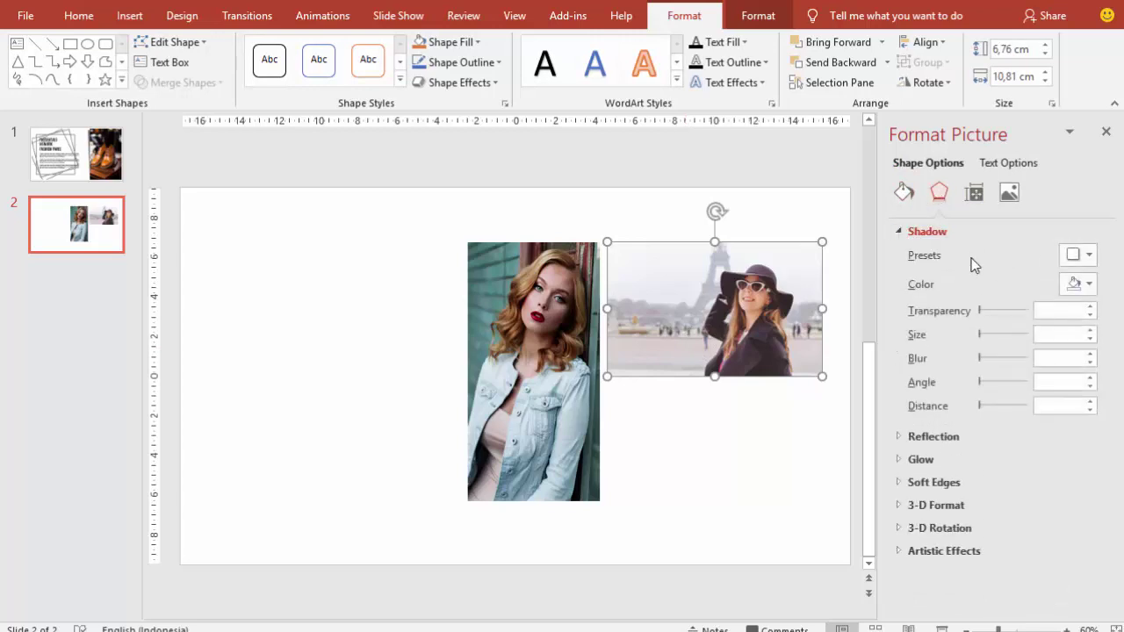
click(1077, 256)
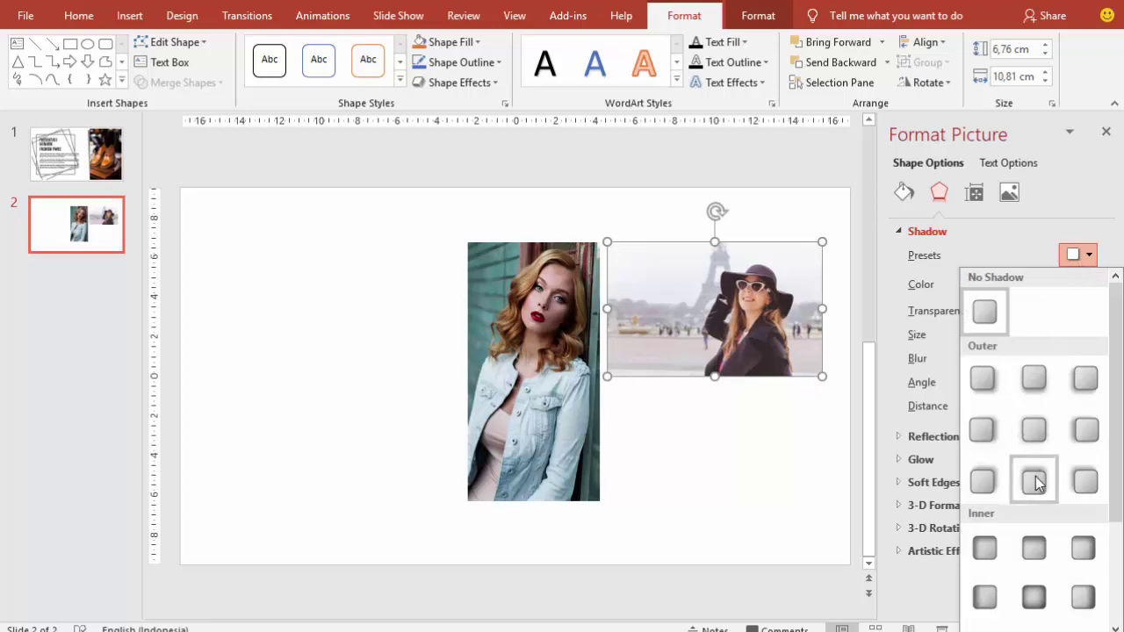
click(1035, 479)
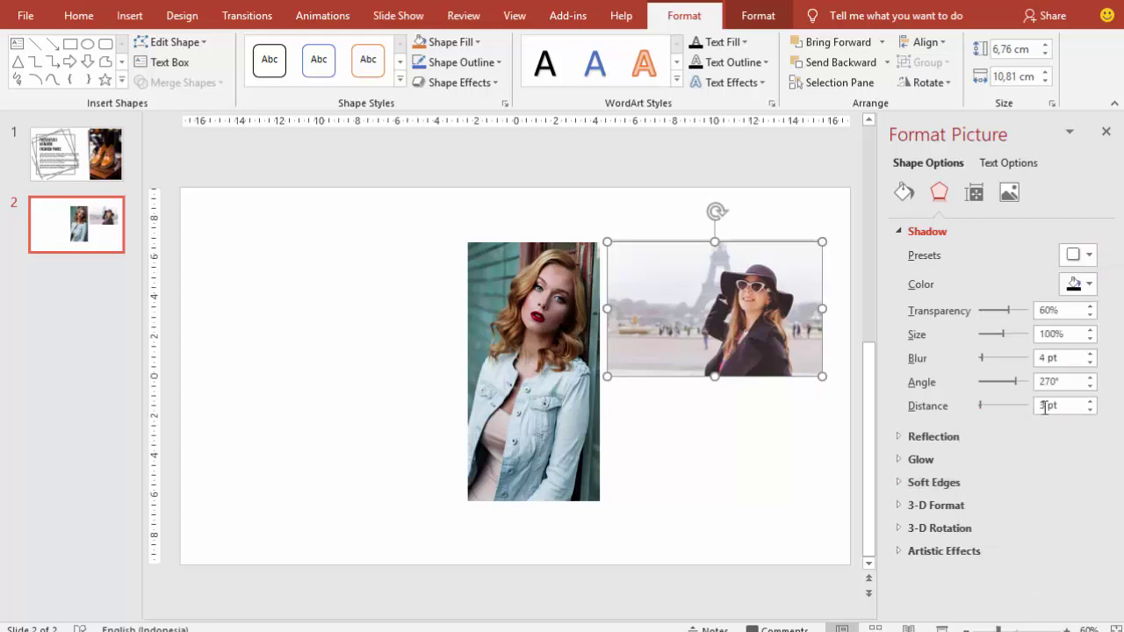
click(1090, 402)
click(1089, 402)
click(1089, 401)
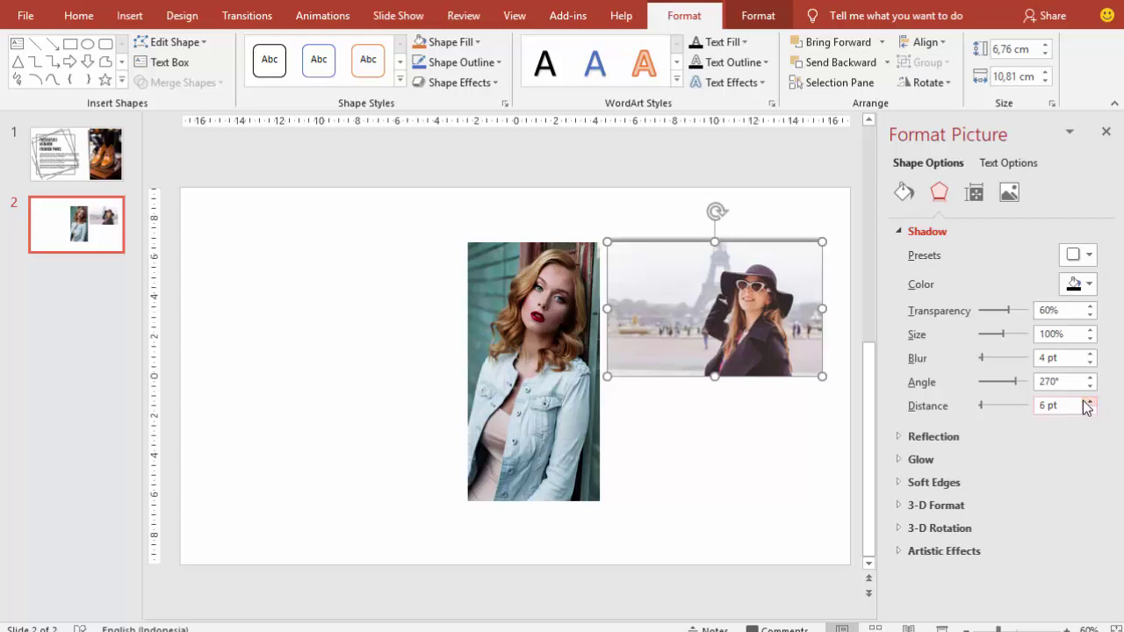
- Apply the same Outer Offset Top shadow to the portrait photo, then return to slide 1
click(579, 369)
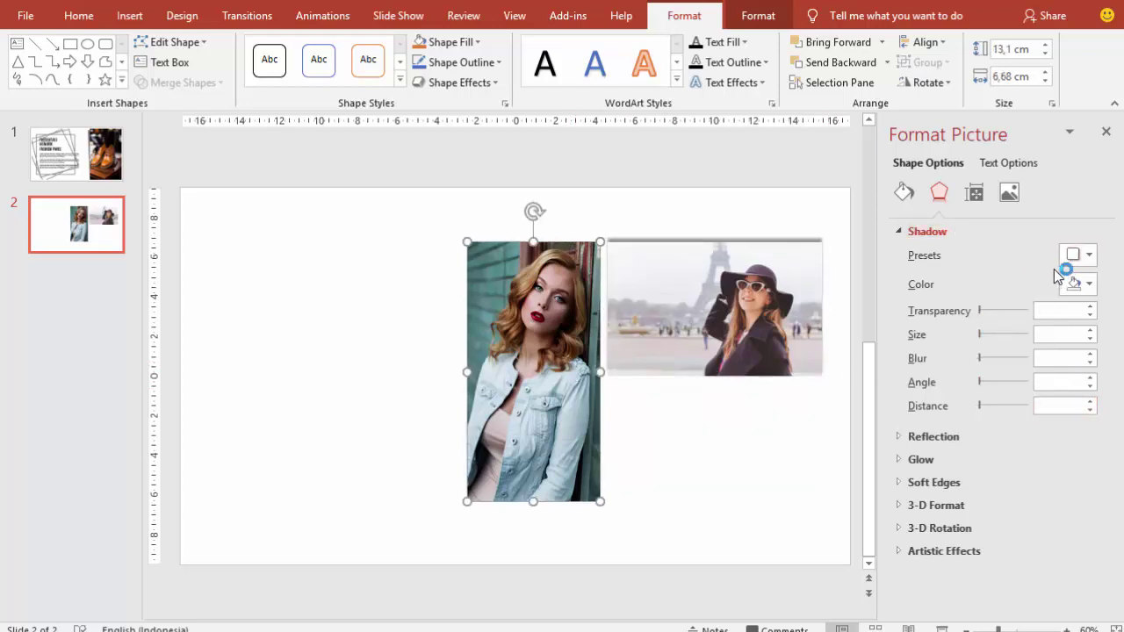
click(1085, 255)
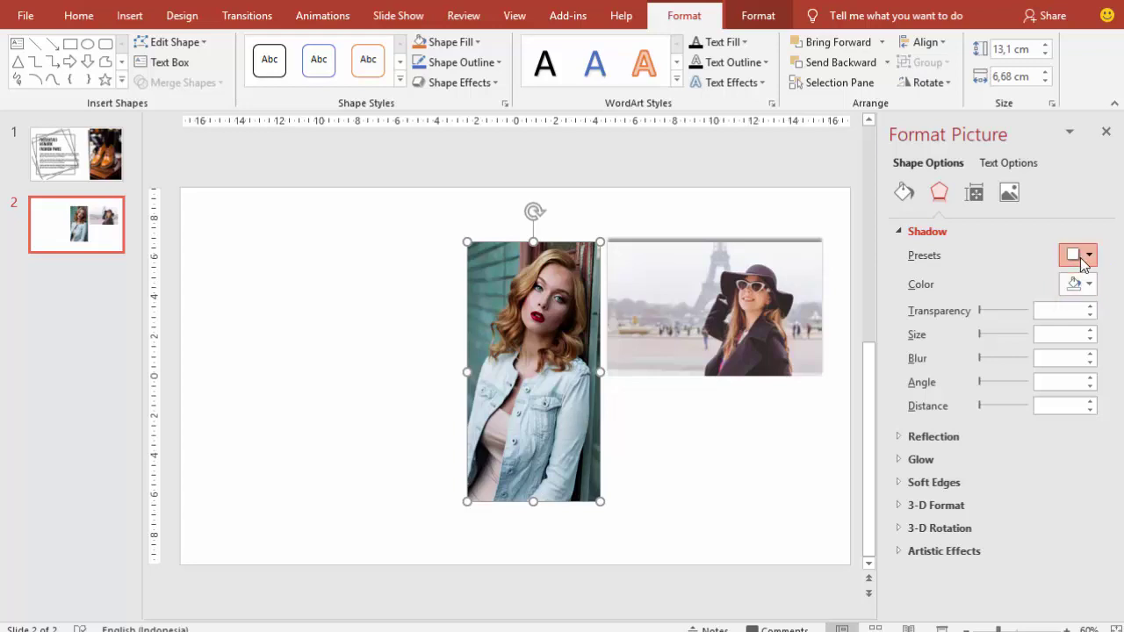
click(1034, 481)
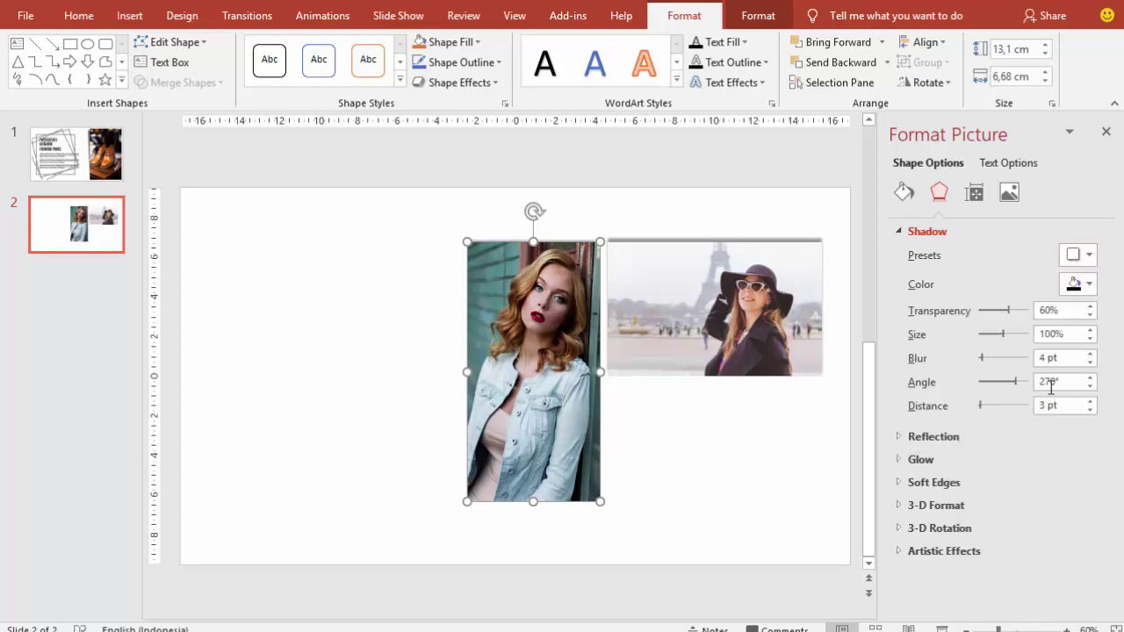
click(1090, 401)
click(1090, 401)
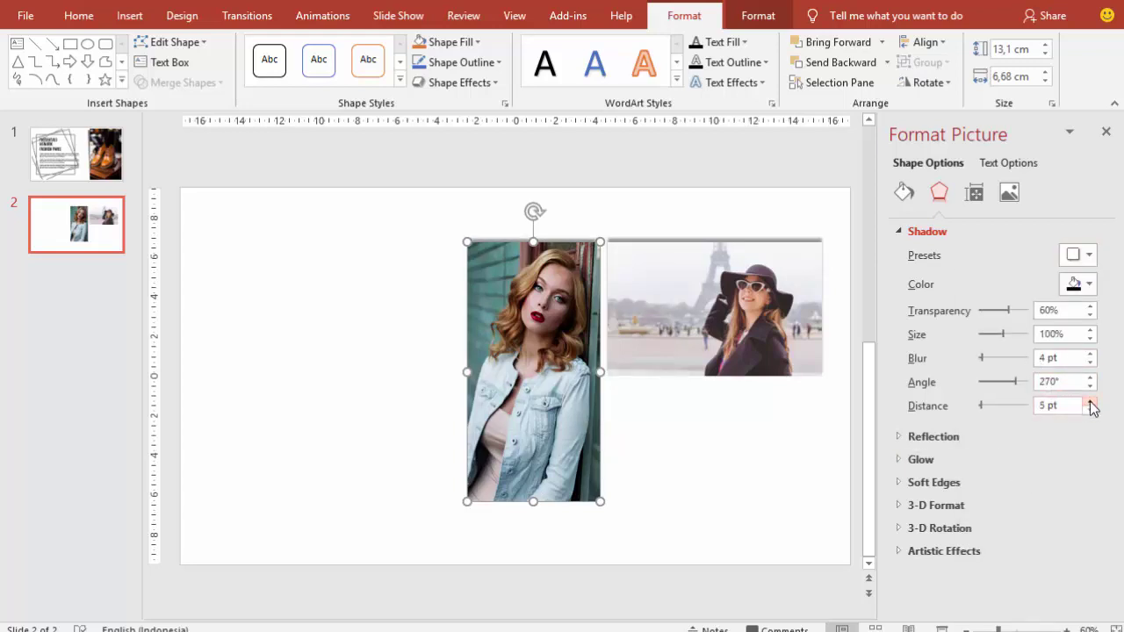
click(1090, 401)
click(1090, 401)
click(810, 407)
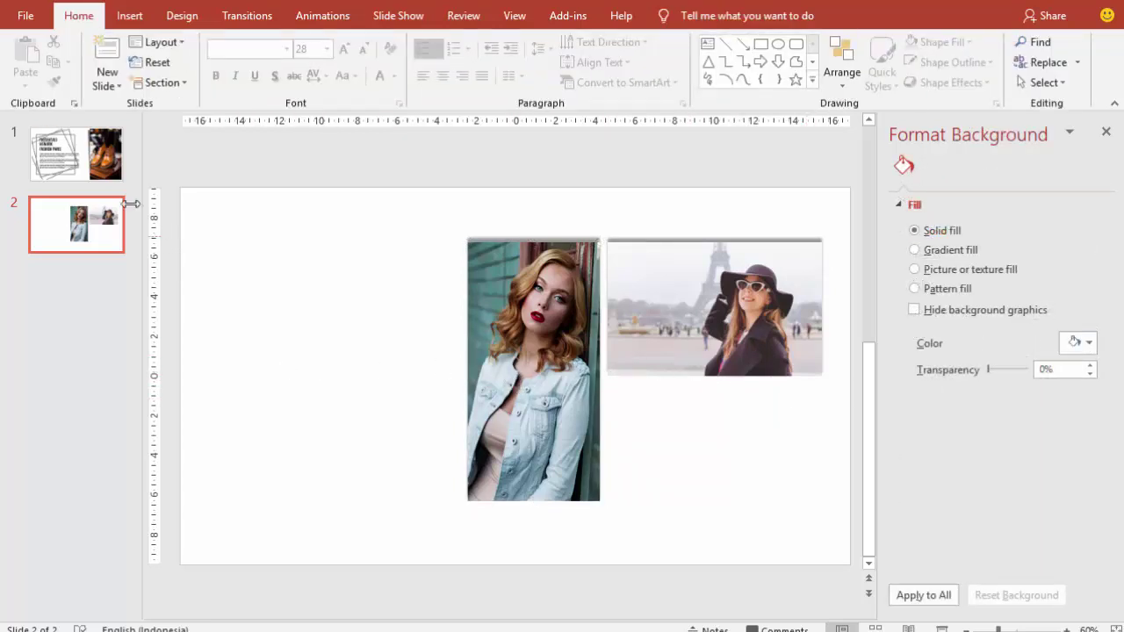
click(95, 181)
click(321, 281)
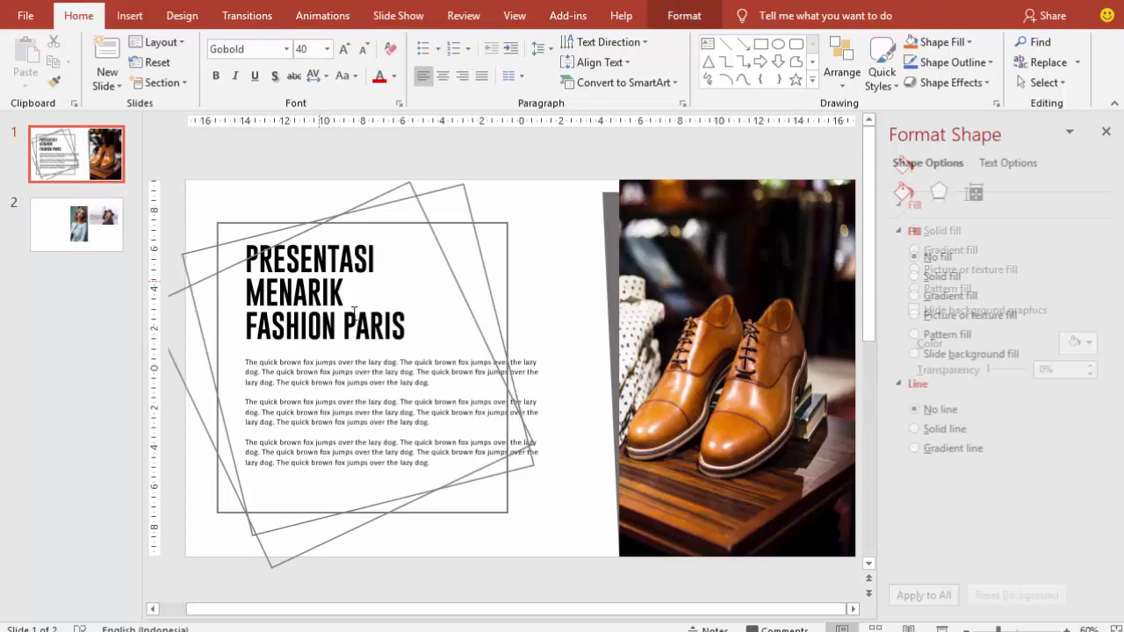
- Copy the PRESENTASI MENARIK FASHION PARIS title and body text onto slide 2, shifted left
shift+click(405, 362)
key(ctrl+c)
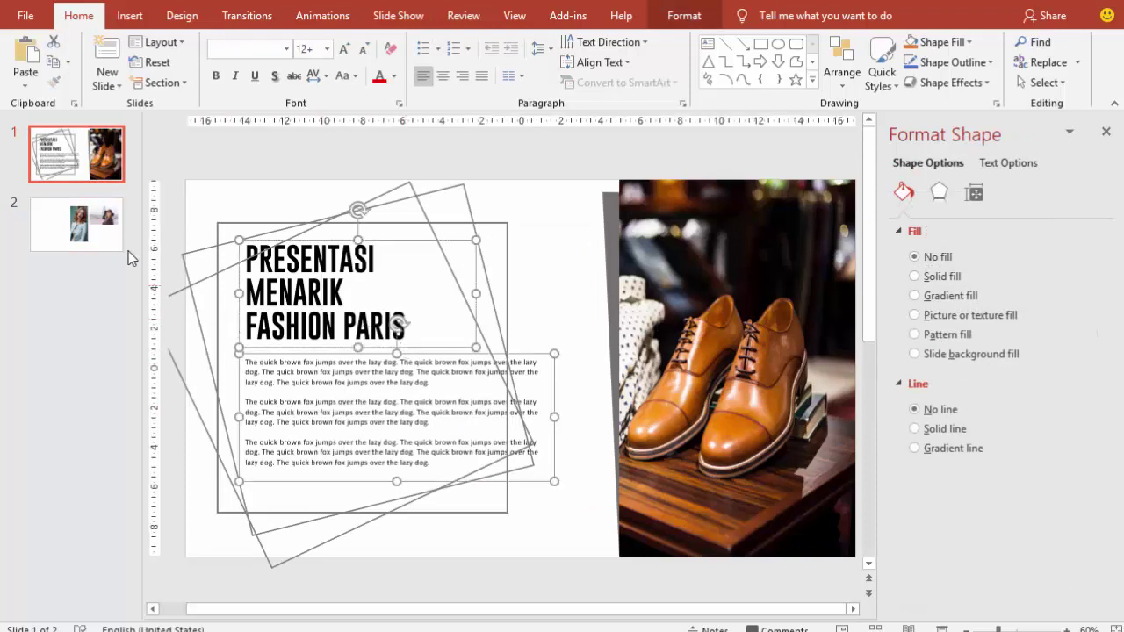
click(96, 238)
key(ctrl+v)
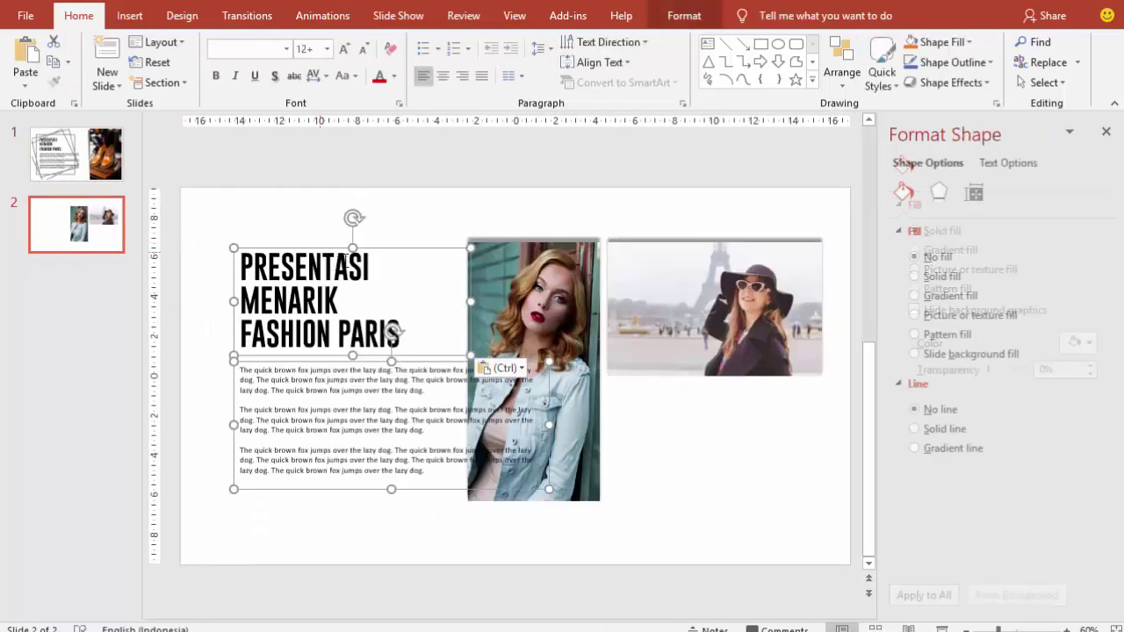
drag(373, 243, 350, 244)
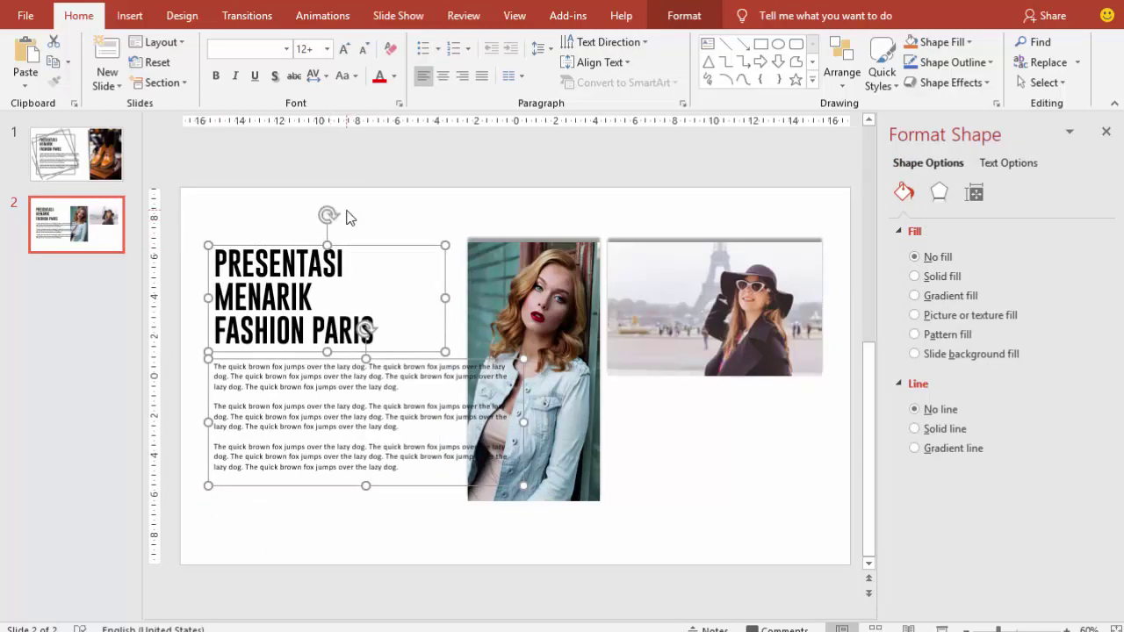
- Right-align and slightly raise the slide 2 title, and narrow the body text box
click(370, 217)
click(357, 249)
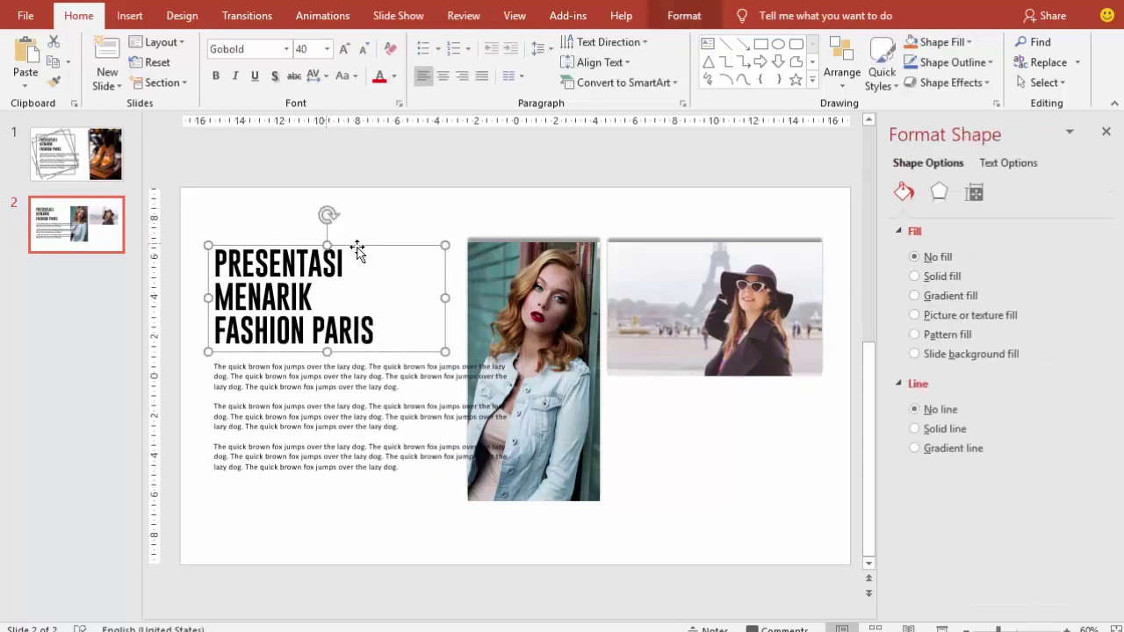
click(457, 77)
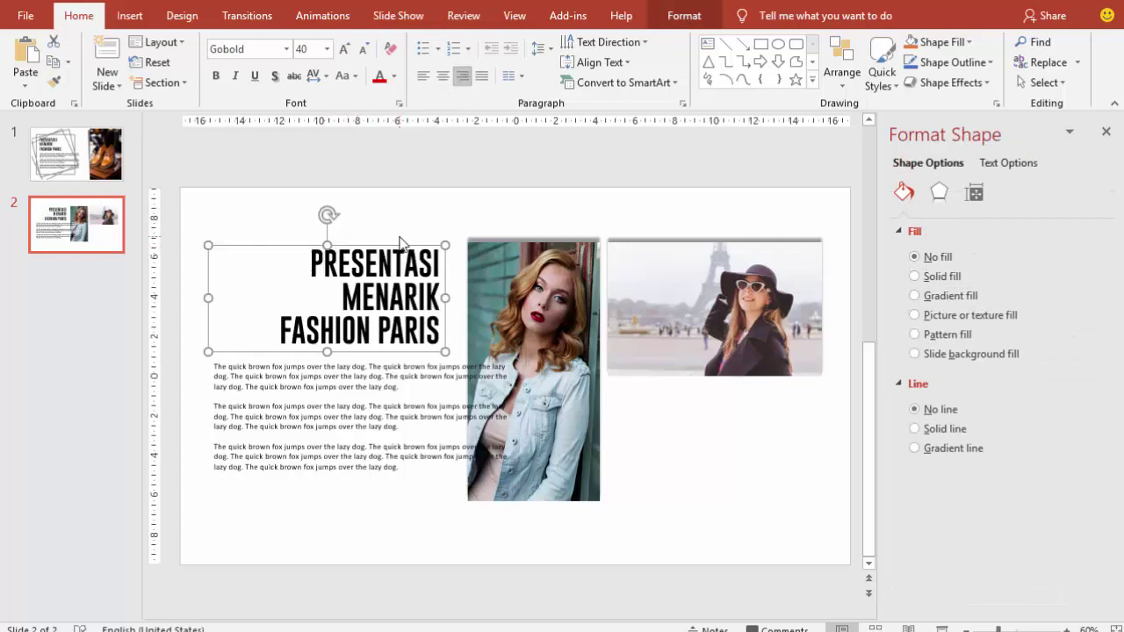
drag(400, 245, 400, 238)
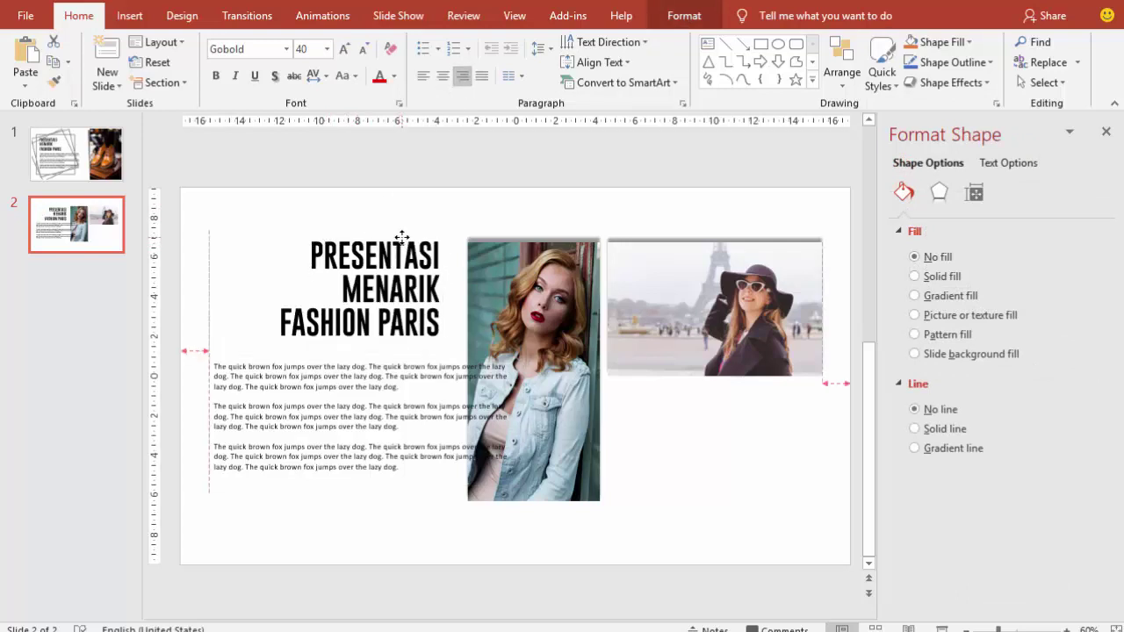
click(374, 367)
drag(523, 425, 438, 425)
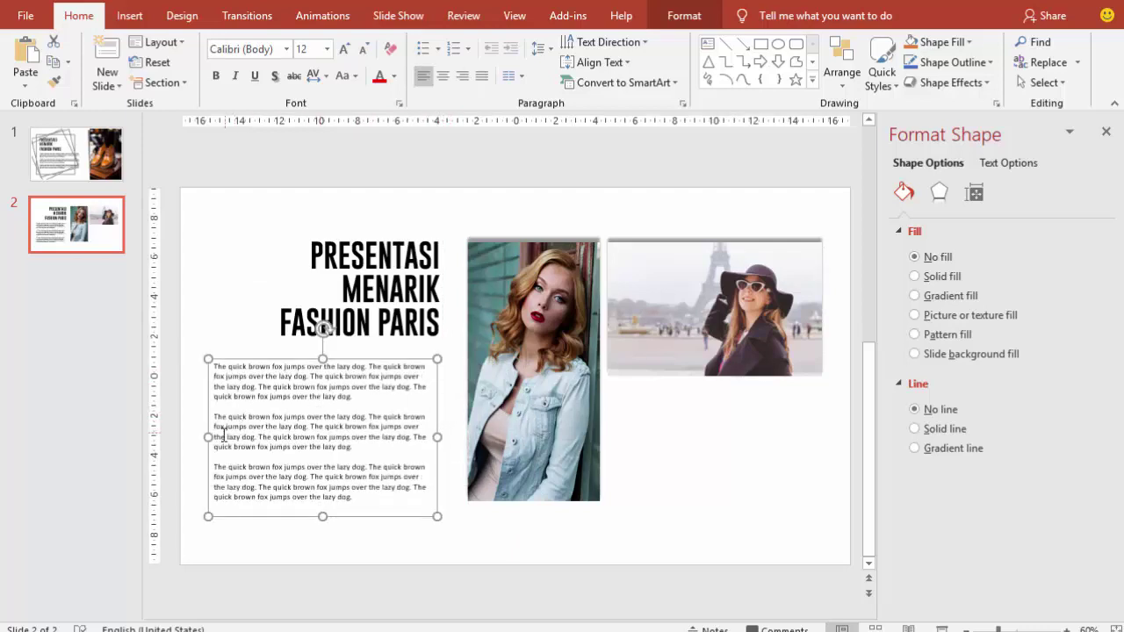
- Duplicate the body text beneath the Eiffel Tower photo, widen it and justify it
drag(208, 437, 253, 436)
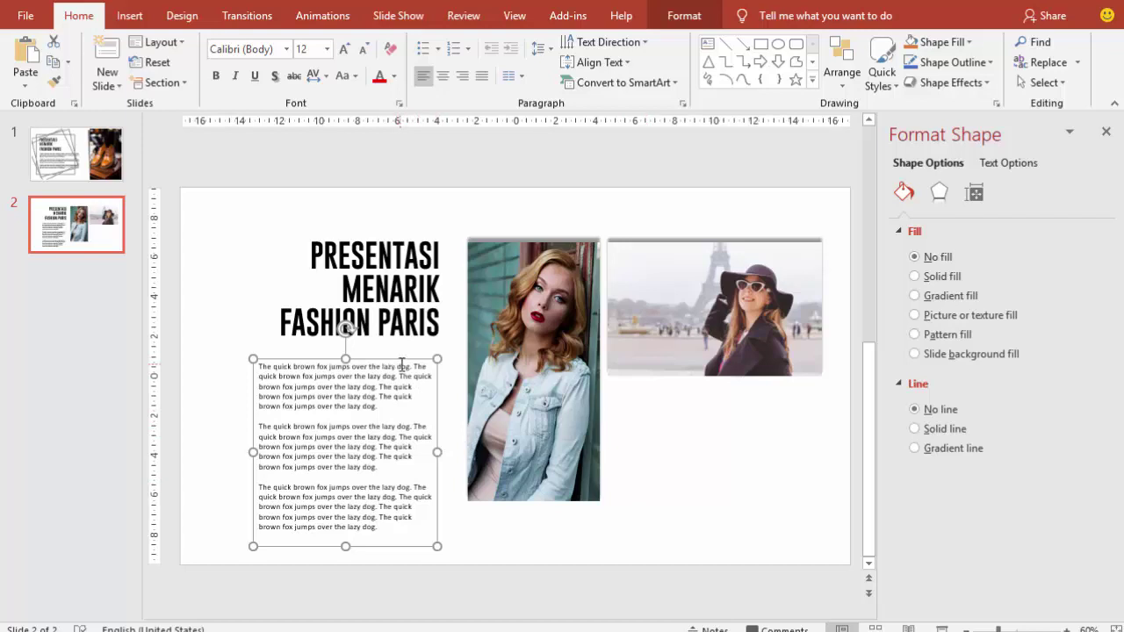
drag(397, 360, 768, 380)
drag(786, 471, 832, 471)
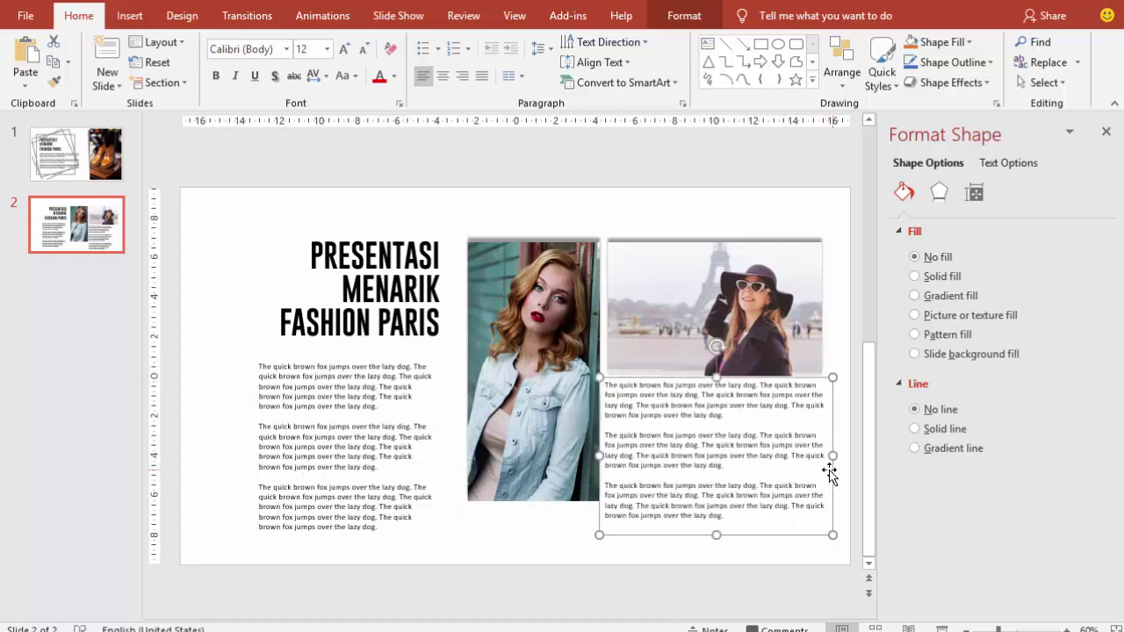
click(482, 76)
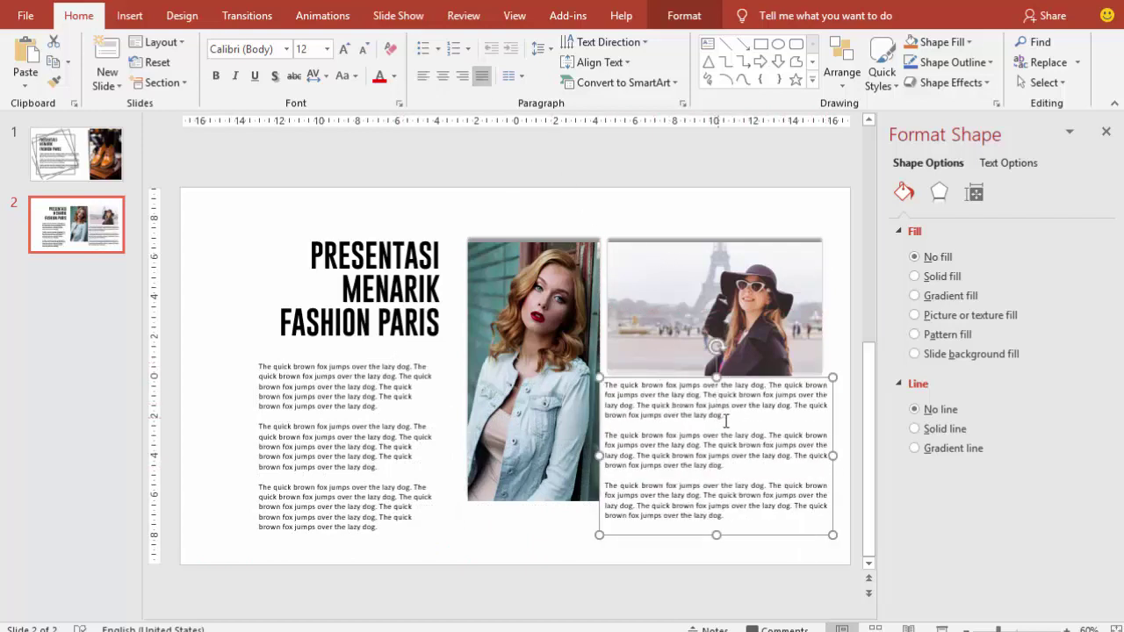
- Delete the copy's third paragraph and align its edges with the photo
drag(727, 417, 788, 503)
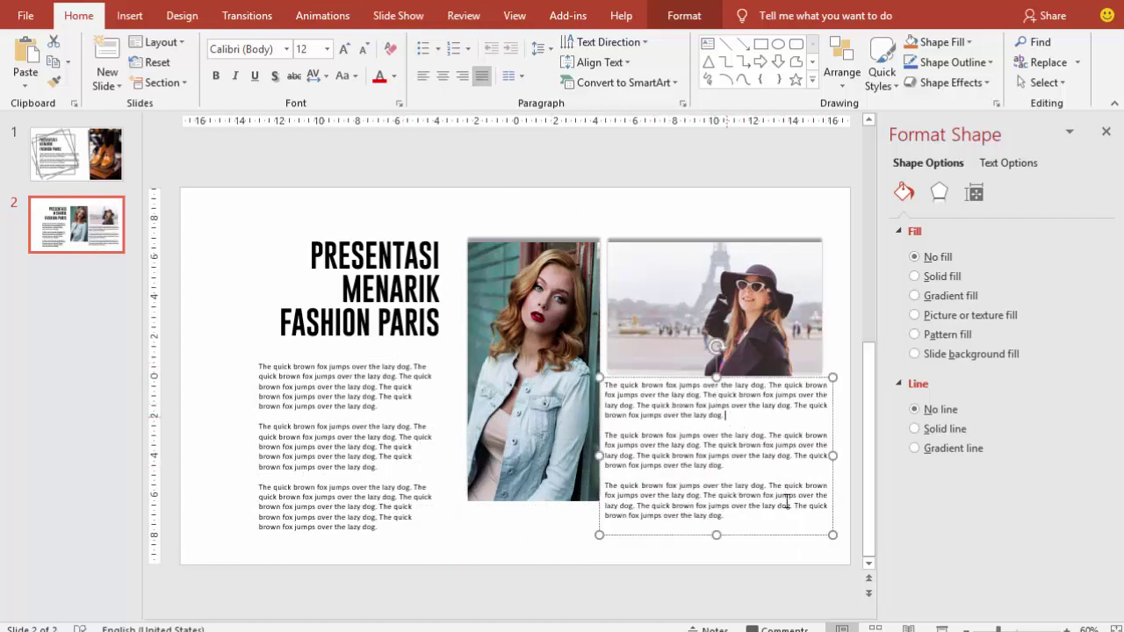
click(745, 470)
triple_click(766, 505)
key(BackSpace)
key(BackSpace)
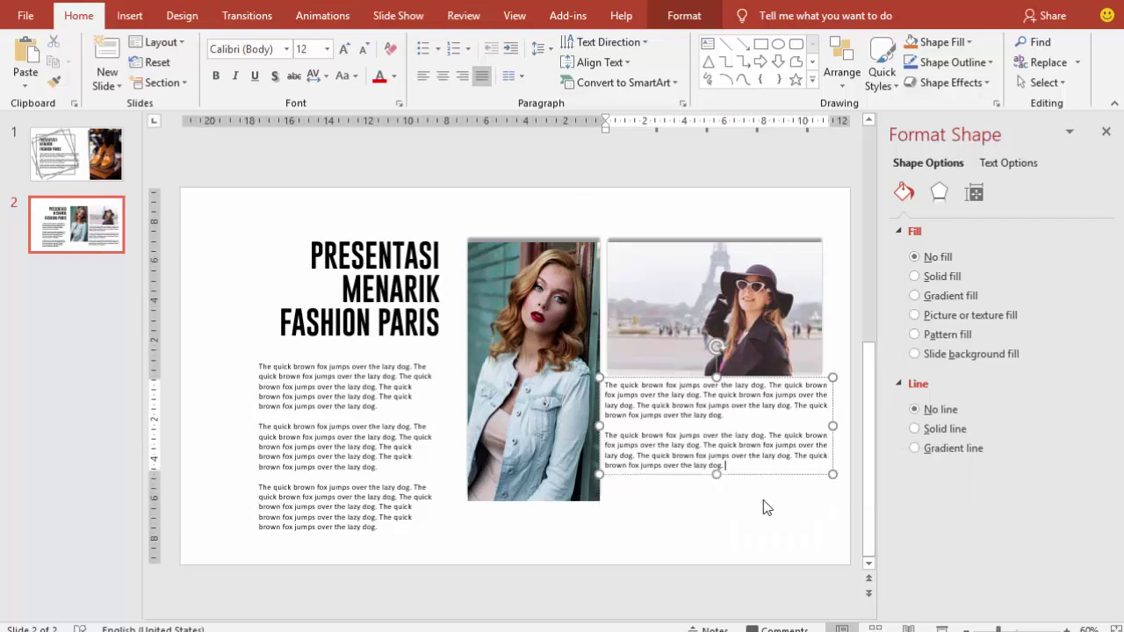
drag(769, 476, 768, 488)
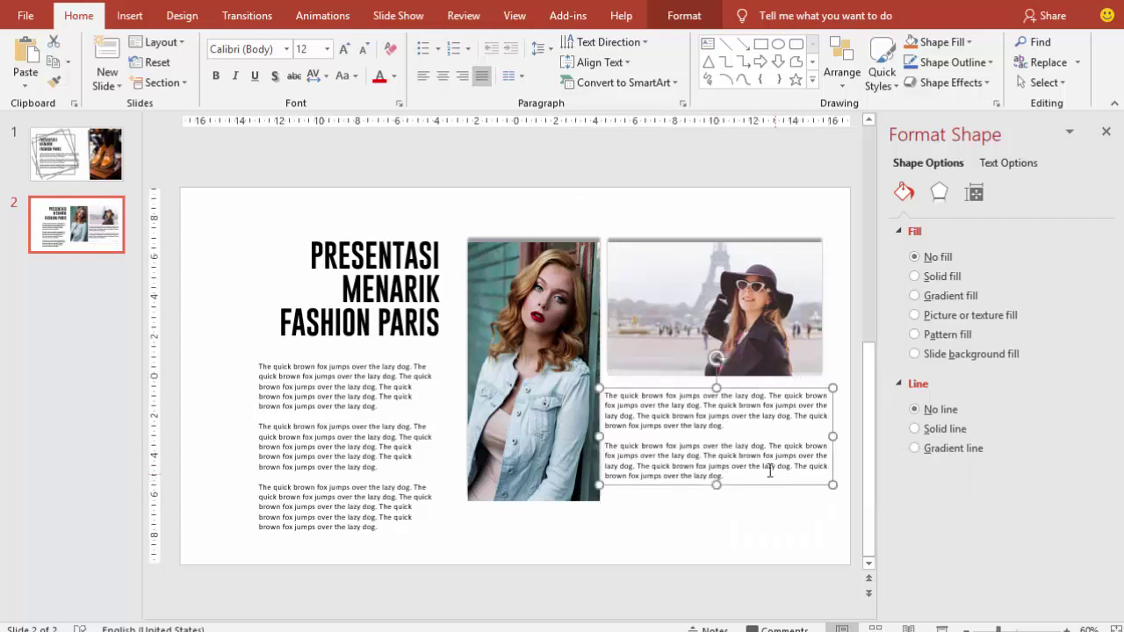
drag(831, 439, 820, 437)
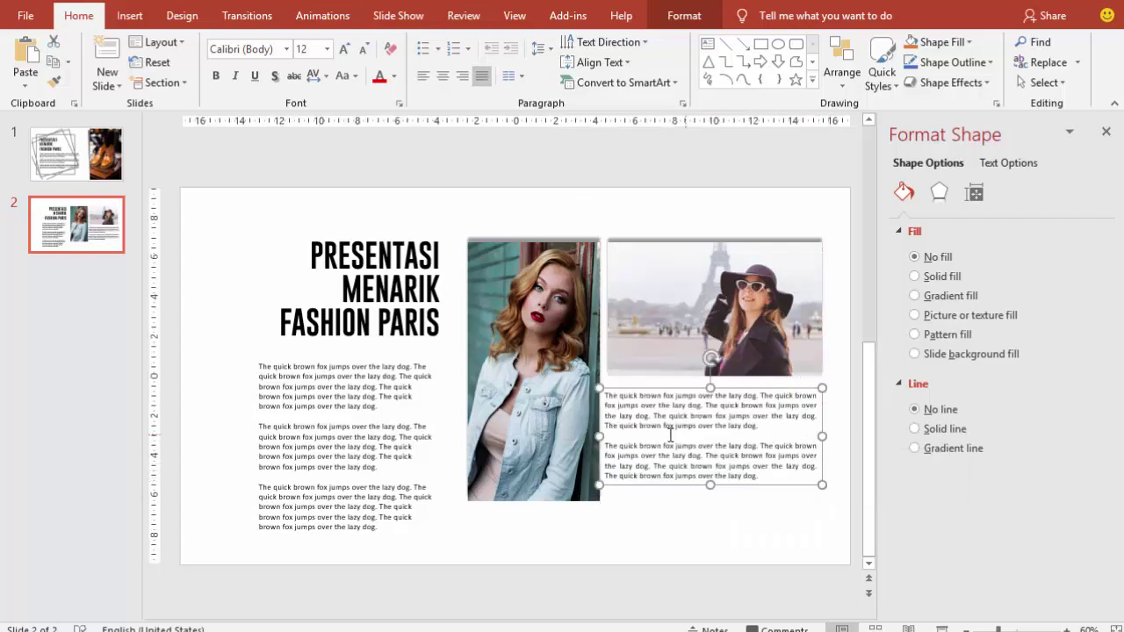
drag(598, 434, 607, 434)
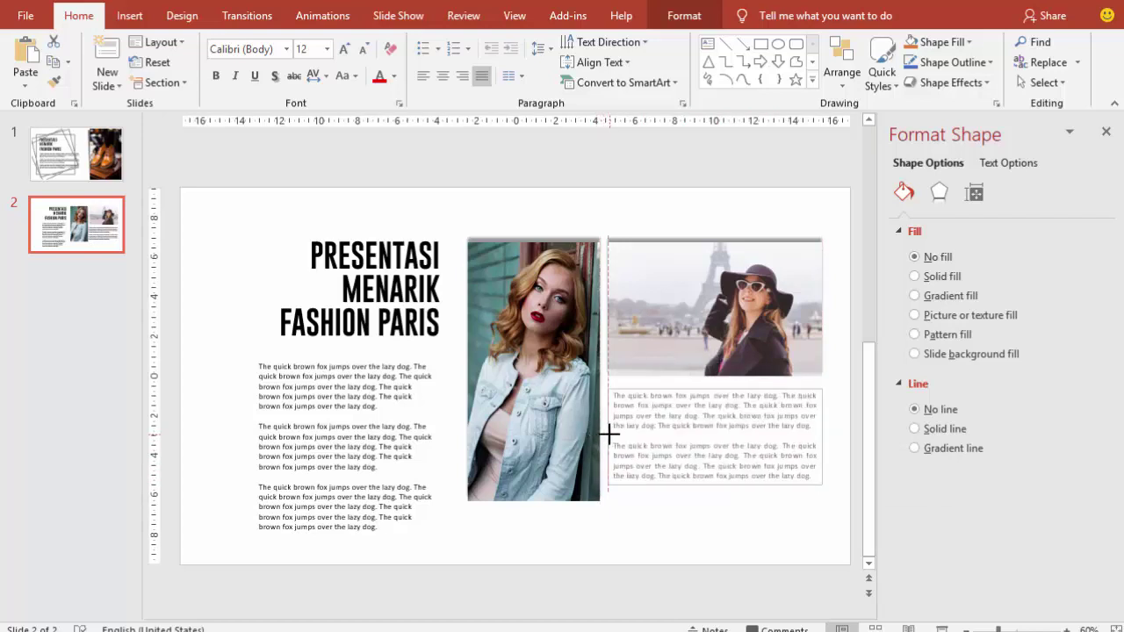
click(699, 492)
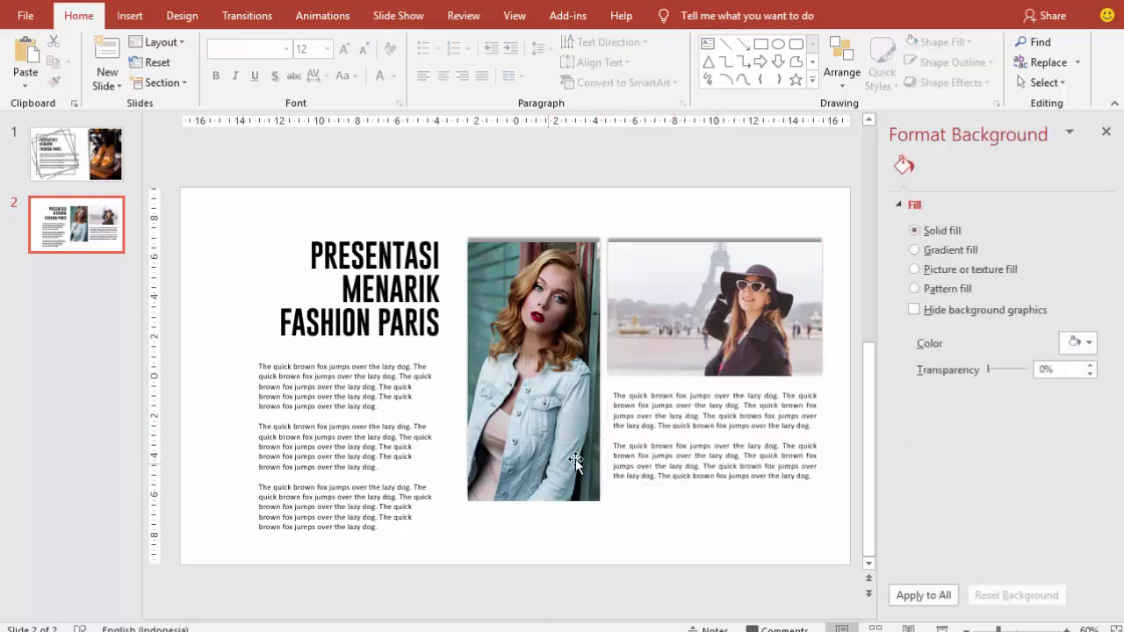
- Cut the left text block down to its first paragraph and right-align it
click(425, 416)
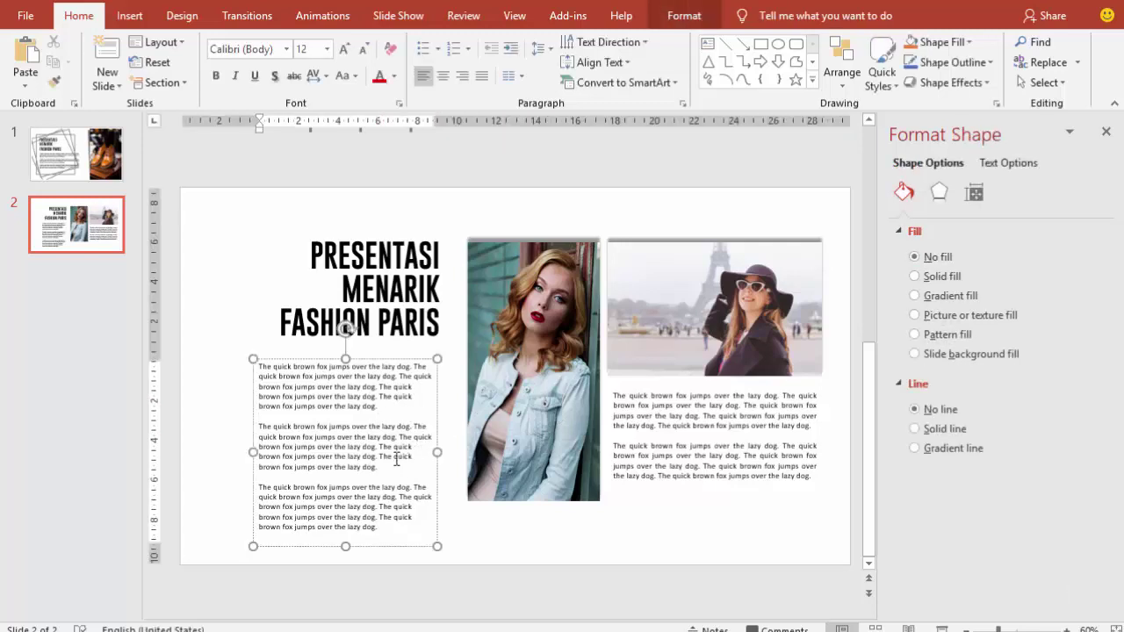
drag(392, 418, 420, 527)
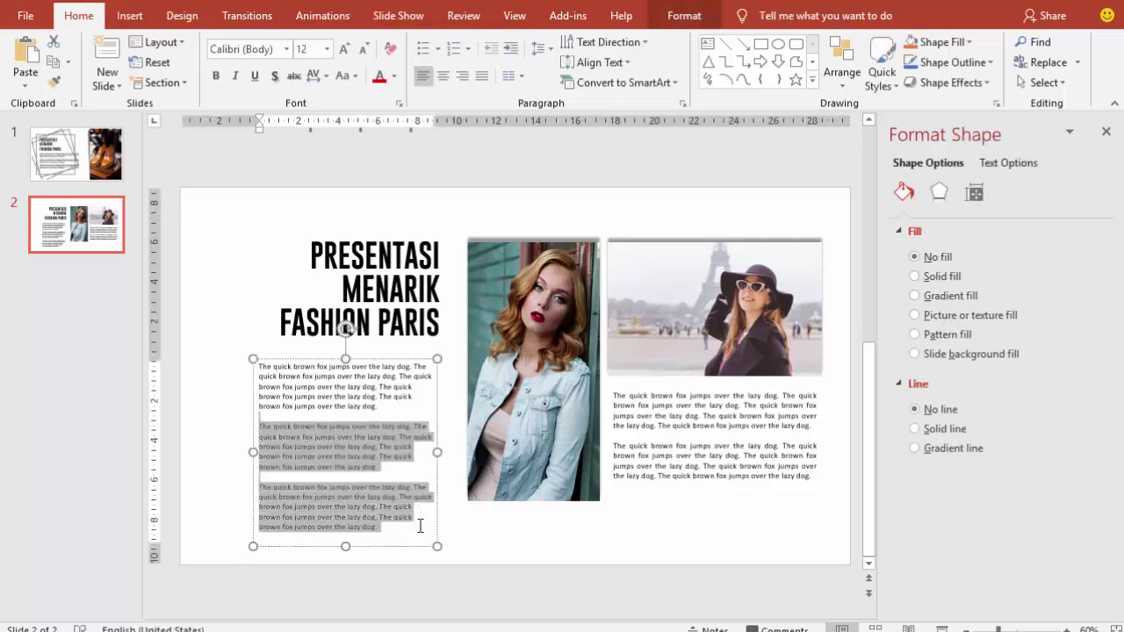
key(Delete)
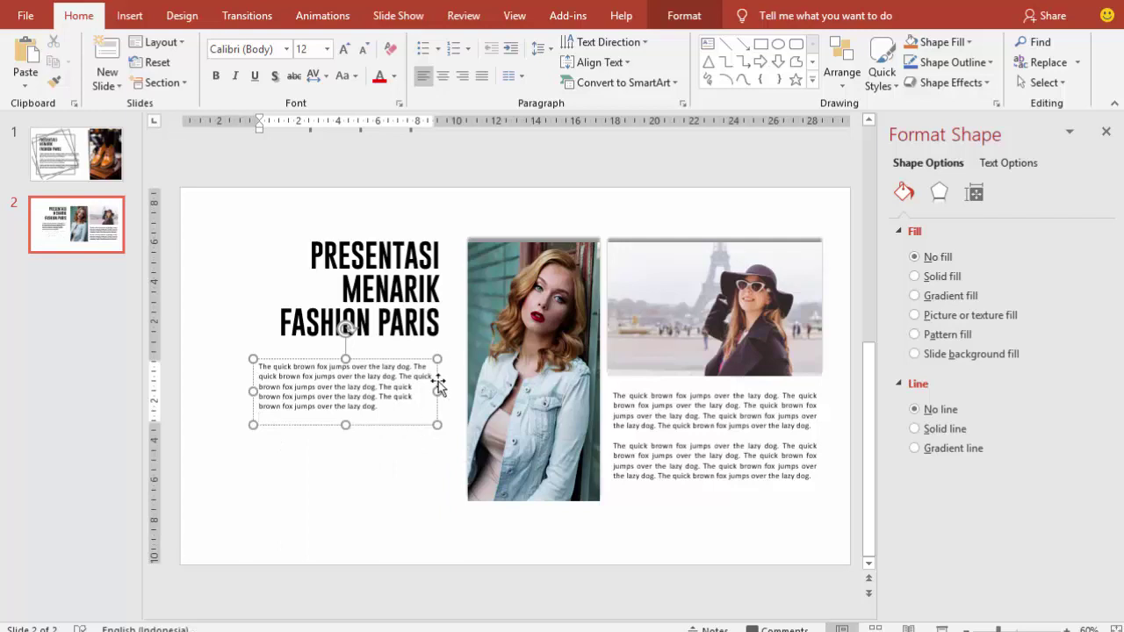
click(463, 76)
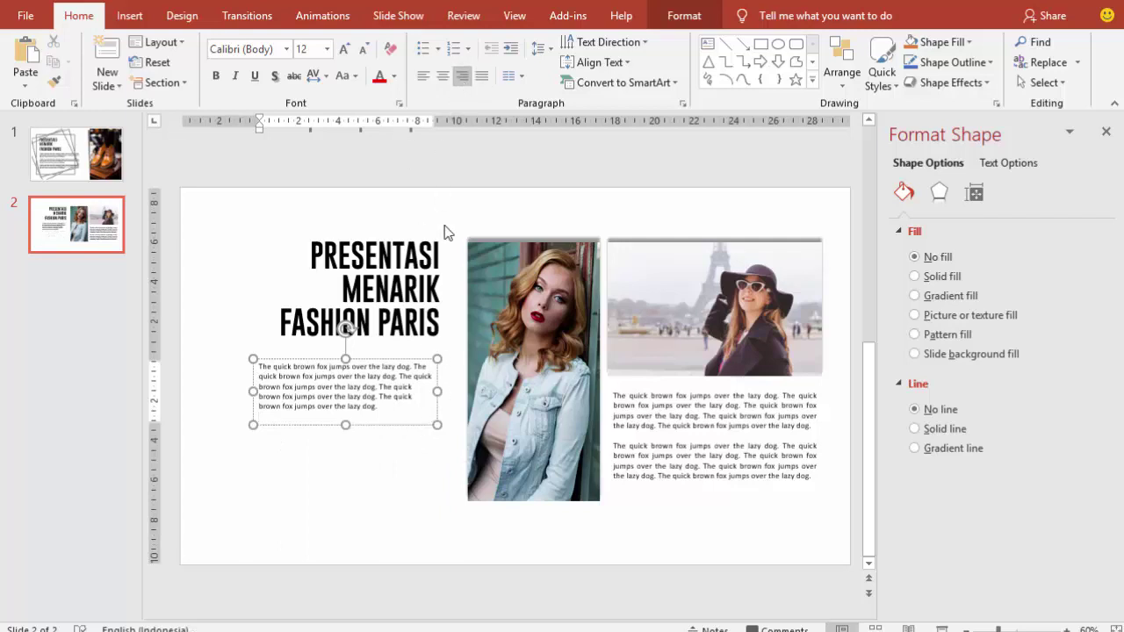
click(400, 360)
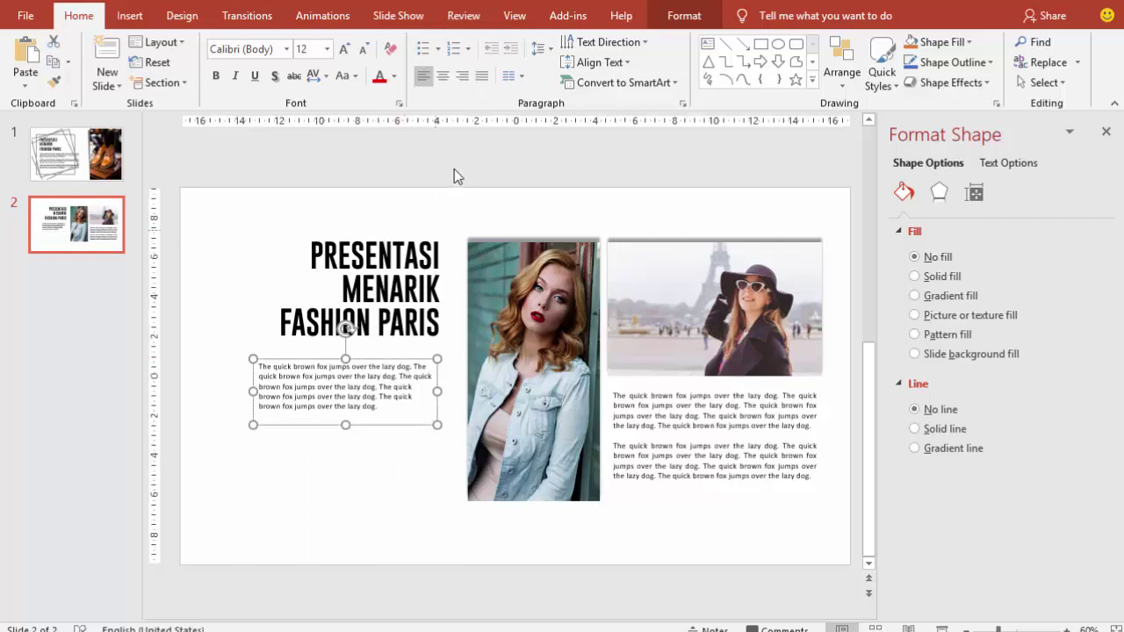
click(468, 77)
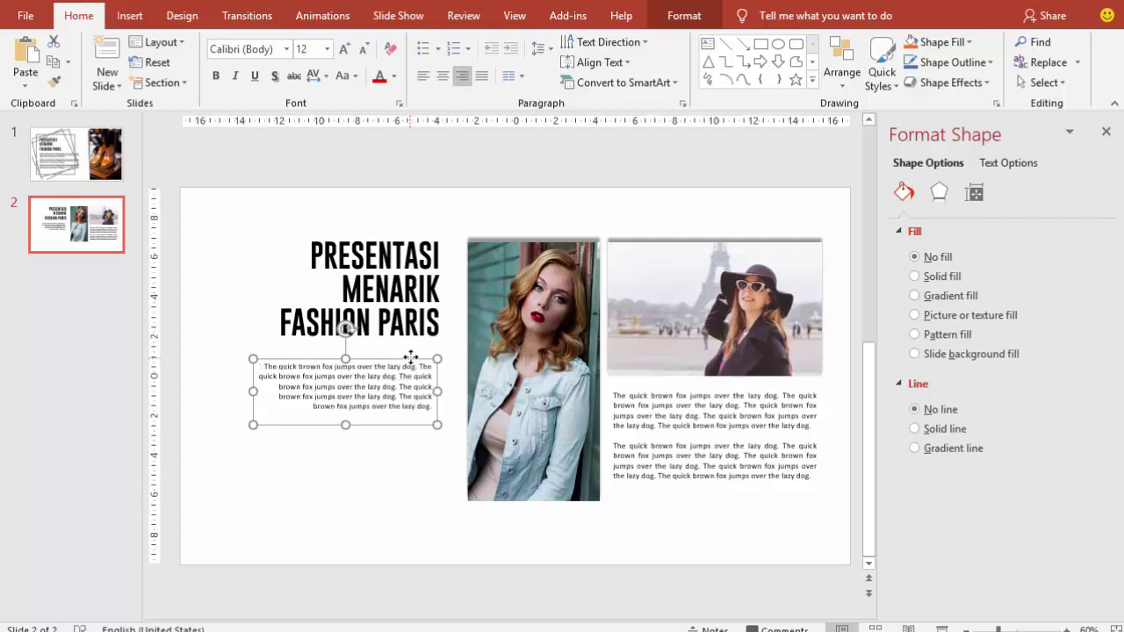
drag(410, 358, 412, 354)
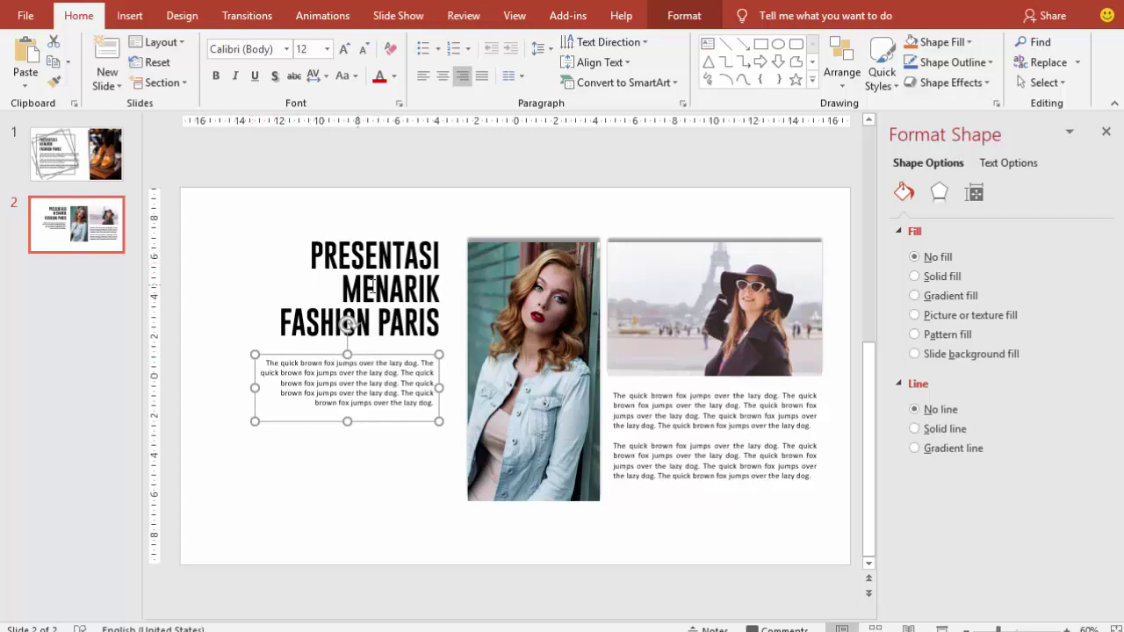
- Move the title and body text down together on the slide
shift+click(381, 311)
drag(392, 345, 392, 396)
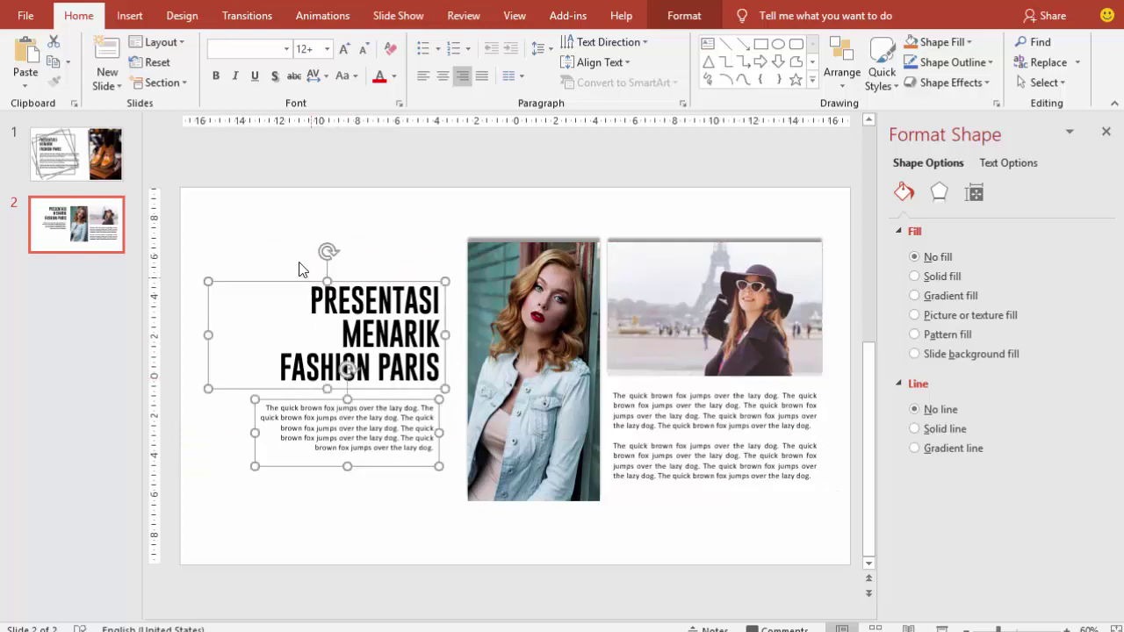
click(236, 240)
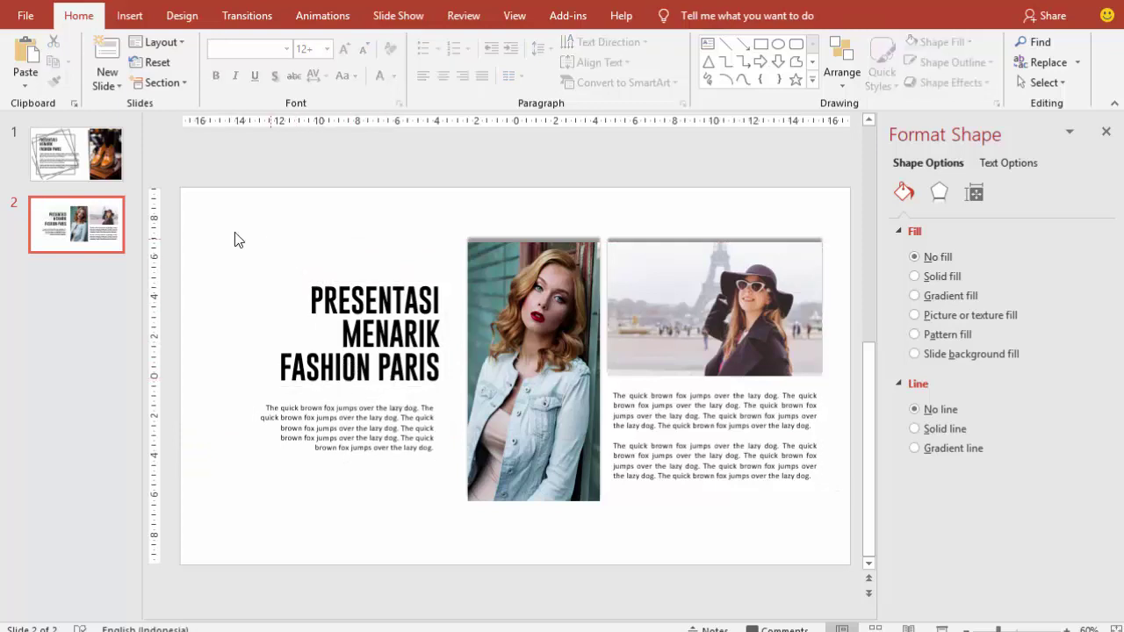
- Draw a thick dark grey horizontal line above the title's left side
click(154, 11)
click(317, 75)
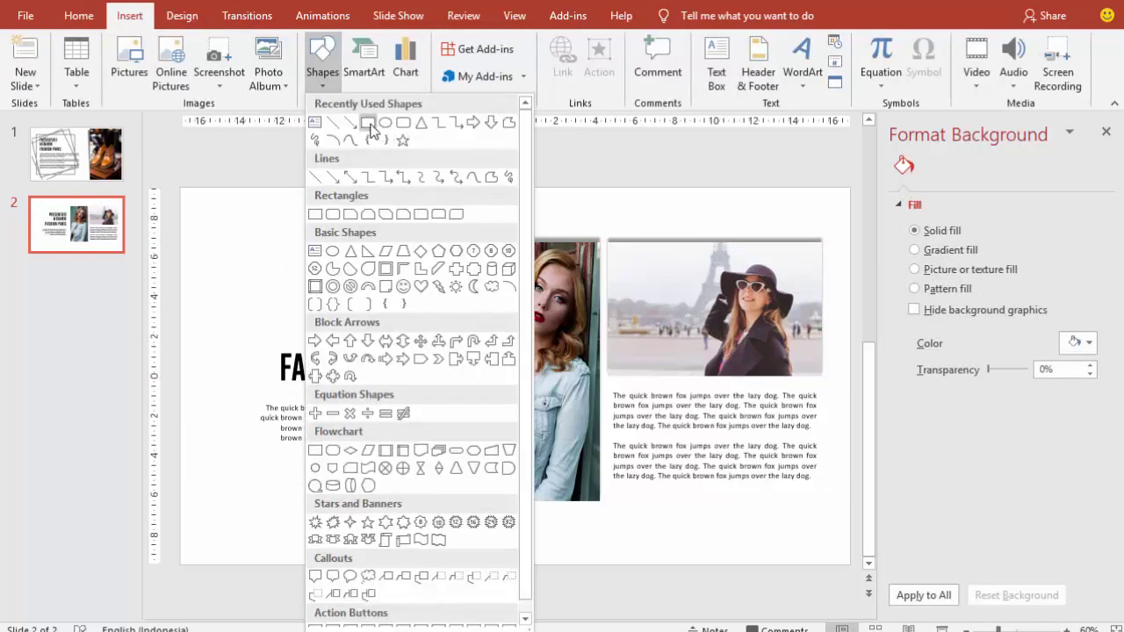
click(334, 126)
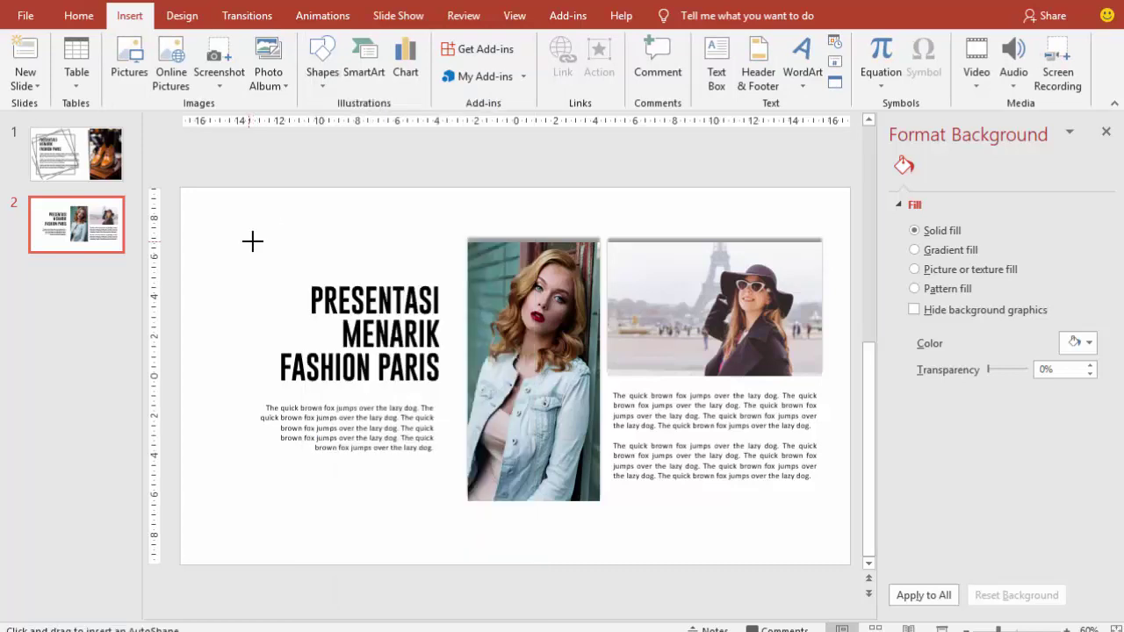
drag(252, 241, 378, 243)
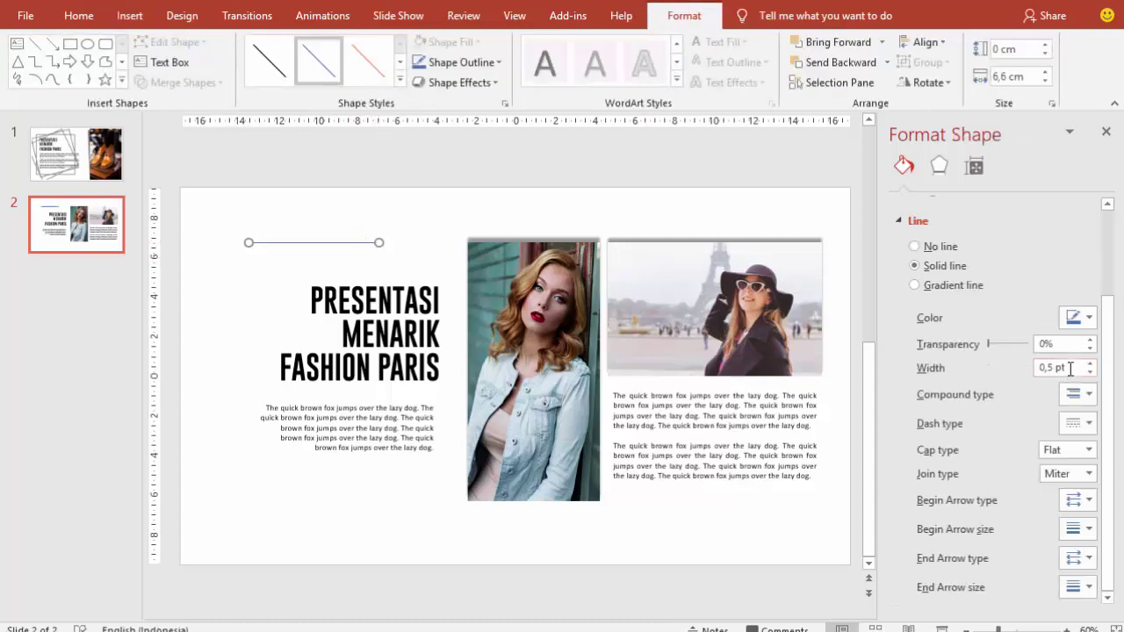
drag(1071, 368, 1034, 369)
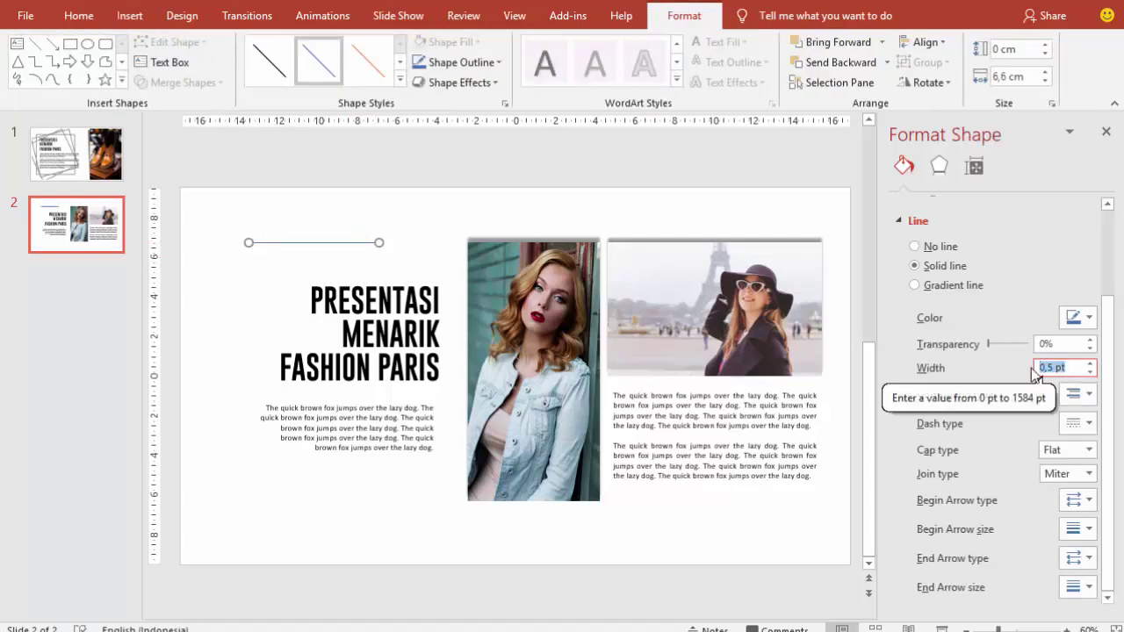
text(4)
key(Return)
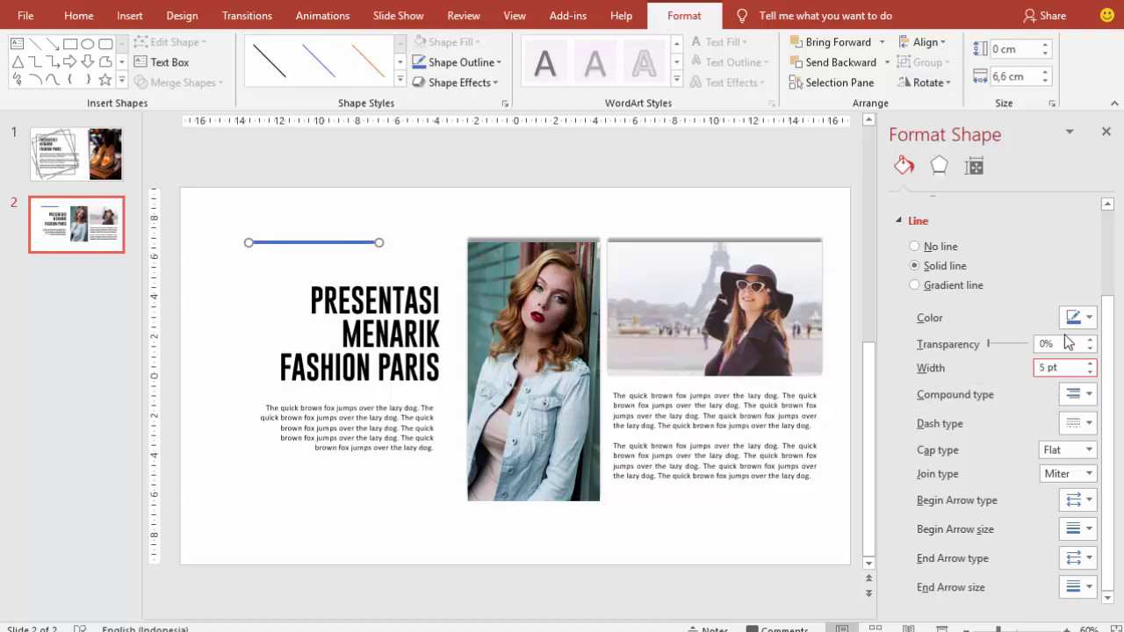
click(1073, 321)
click(982, 420)
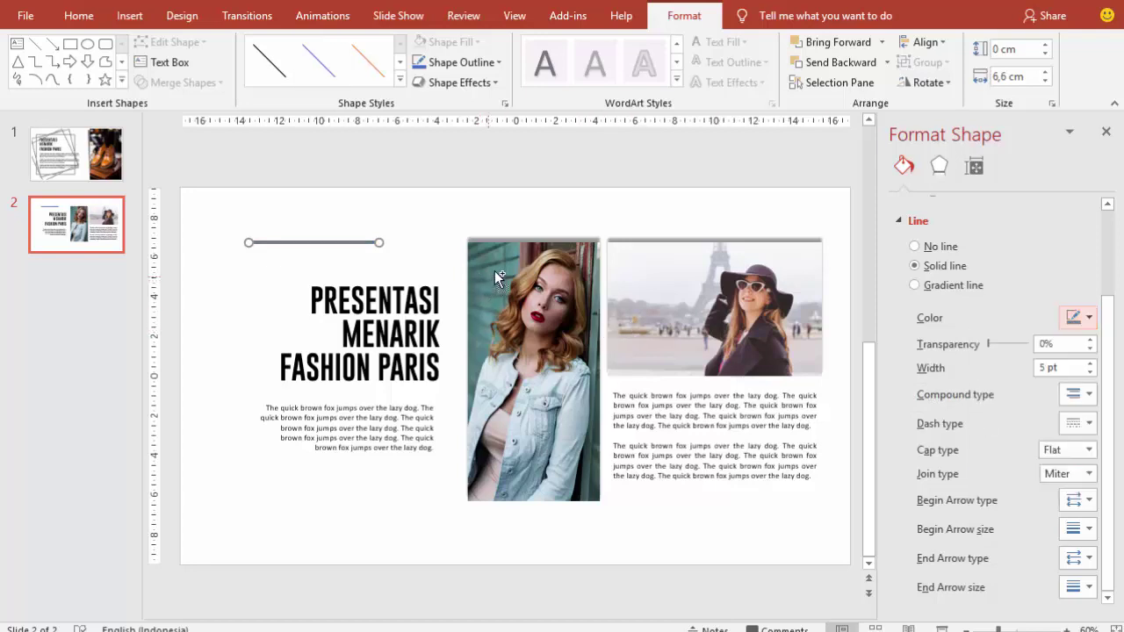
- Duplicate the line, rotate the copy 90° left, and place it at the left end to form a corner
click(392, 240)
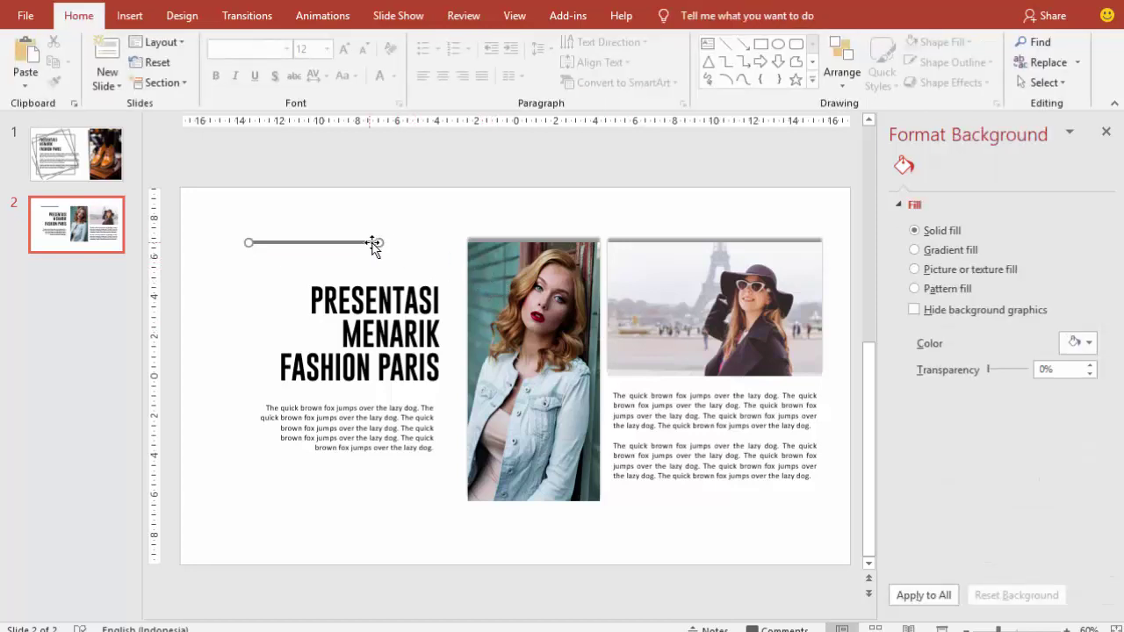
click(376, 242)
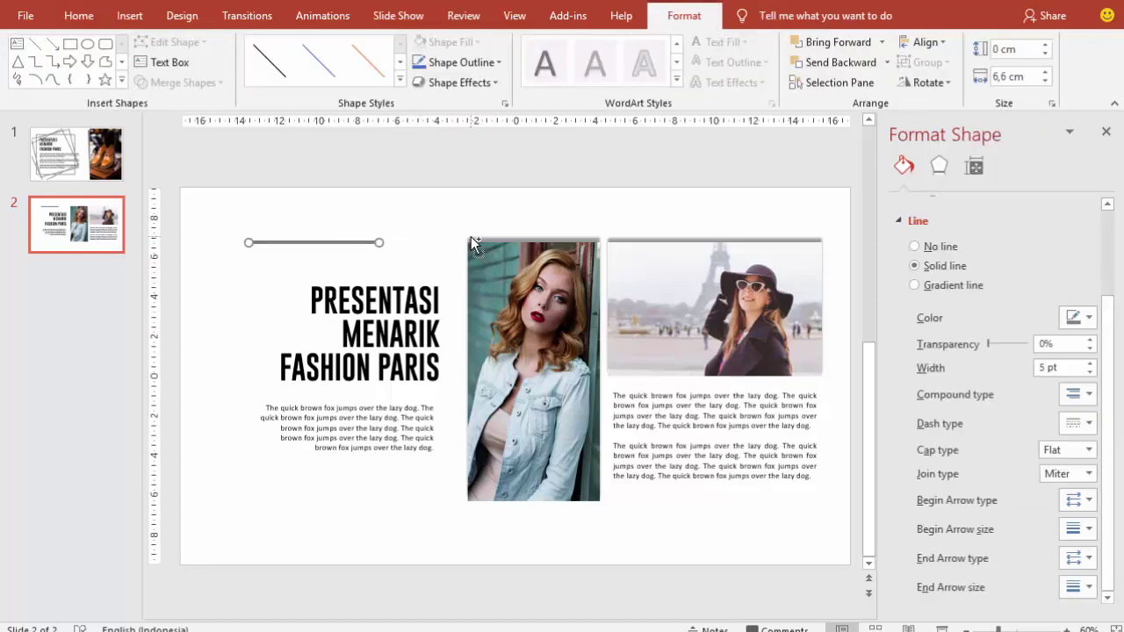
key(ctrl+d)
click(938, 82)
click(961, 128)
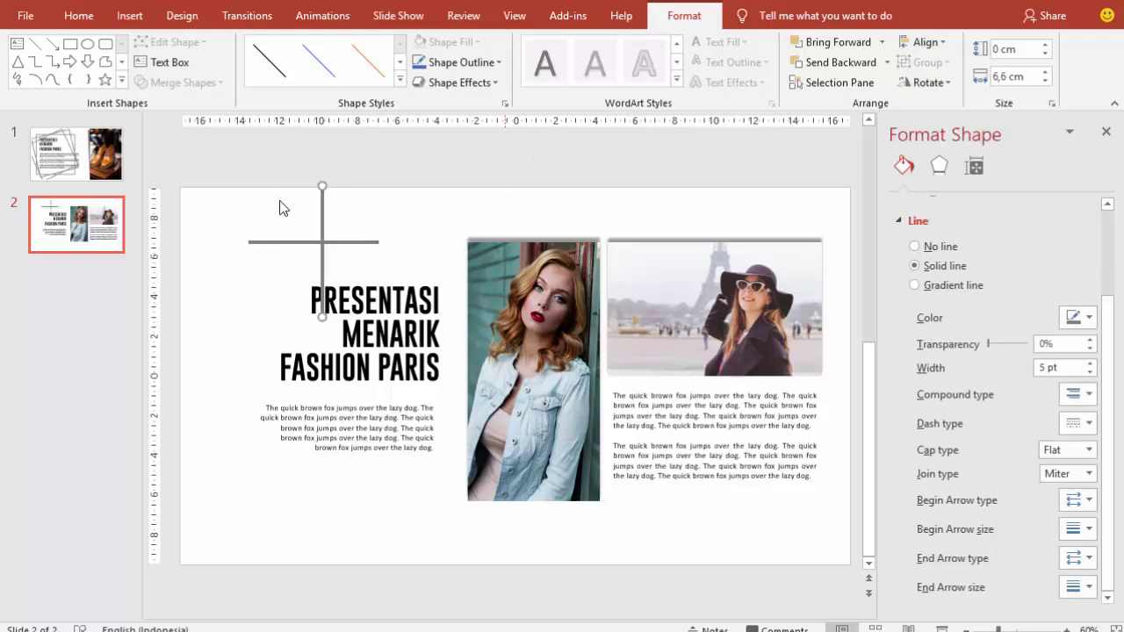
drag(323, 202, 251, 255)
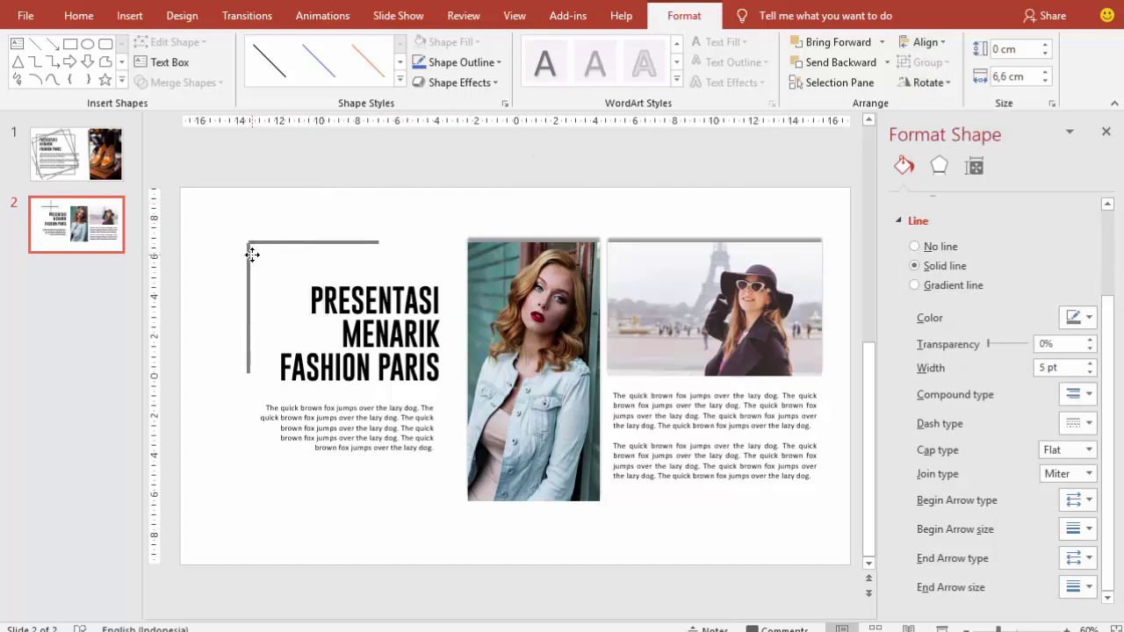
drag(254, 252, 252, 252)
key(ctrl+Right)
click(300, 216)
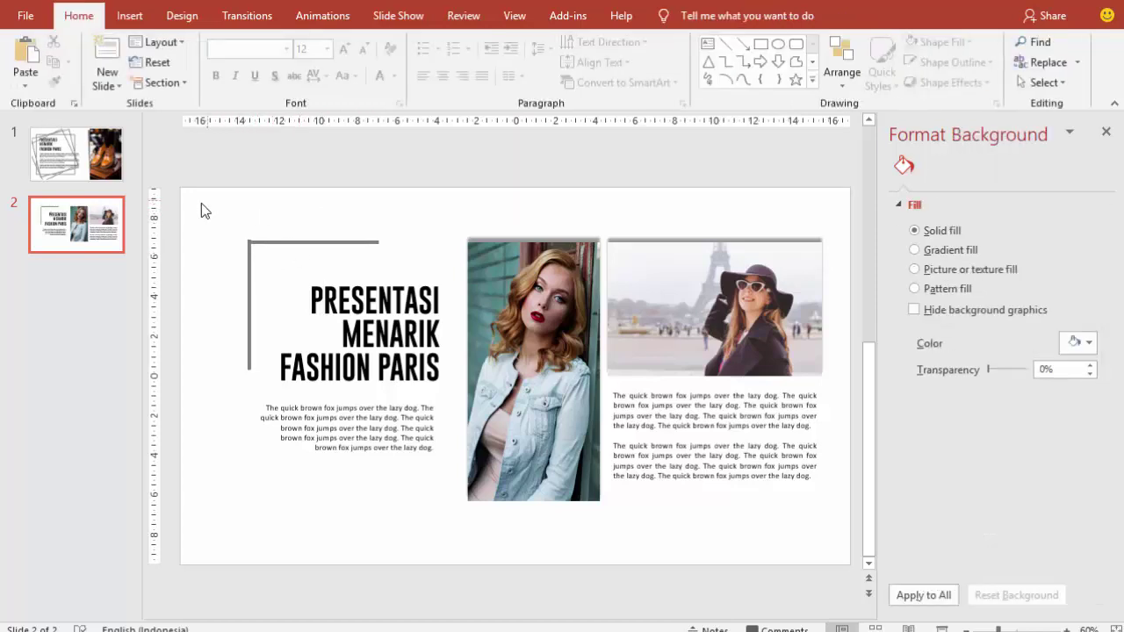
- Zoom in and nudge the vertical line so its top meets the horizontal line's left end
scroll(201, 211, up, 9)
scroll(189, 615, left, 10)
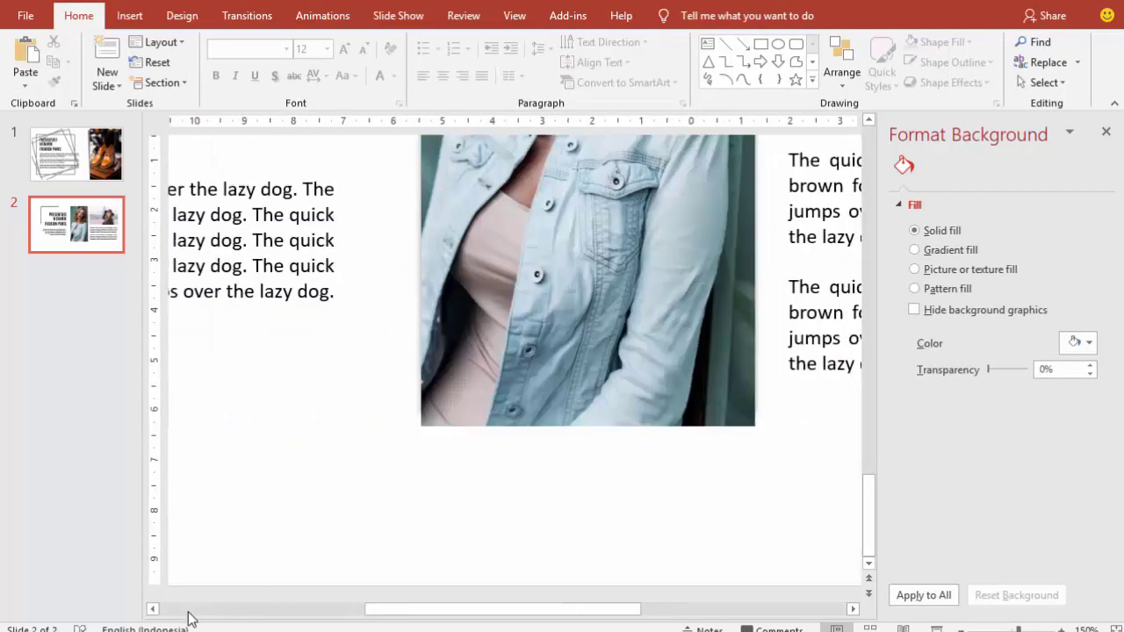
scroll(392, 353, up, 2)
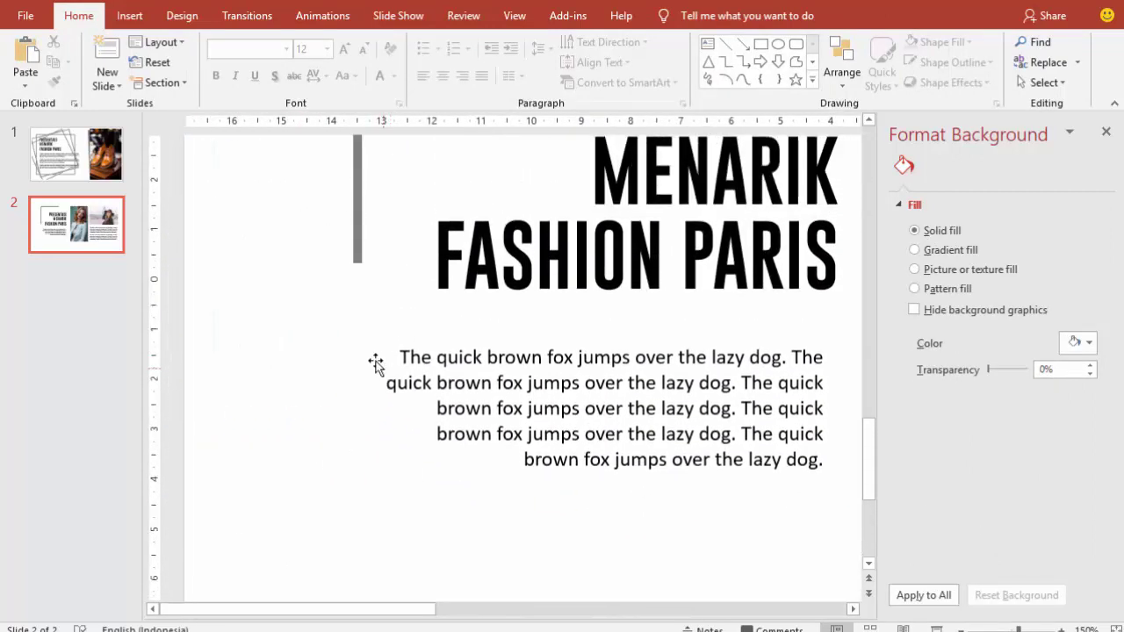
scroll(372, 364, up, 3)
scroll(381, 352, up, 2)
scroll(381, 352, up, 2)
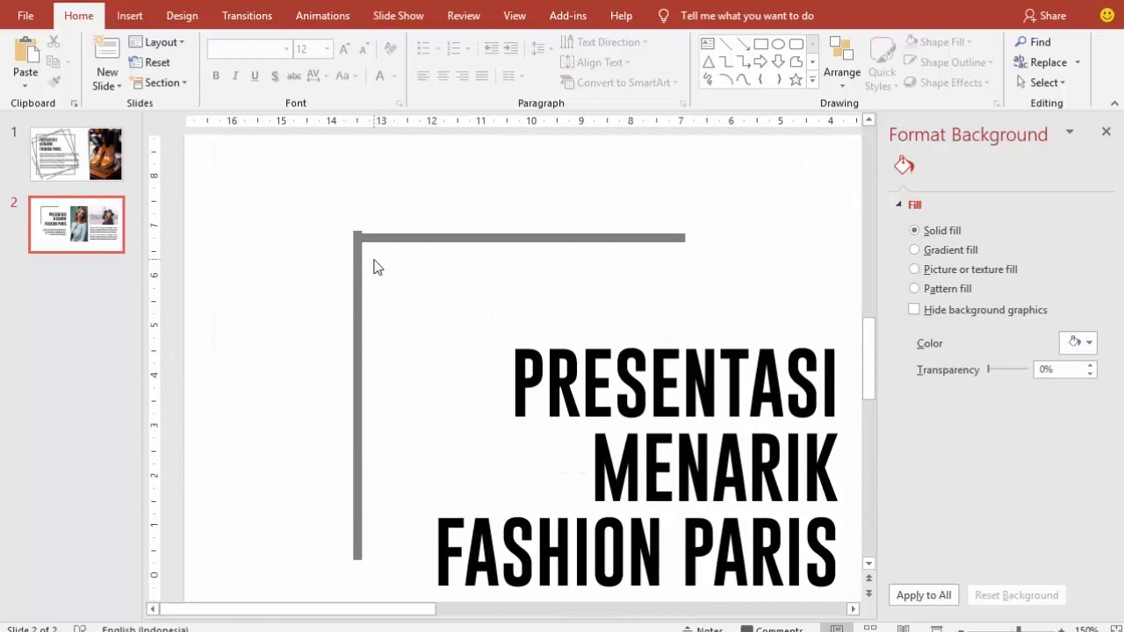
scroll(374, 267, up, 1)
click(357, 286)
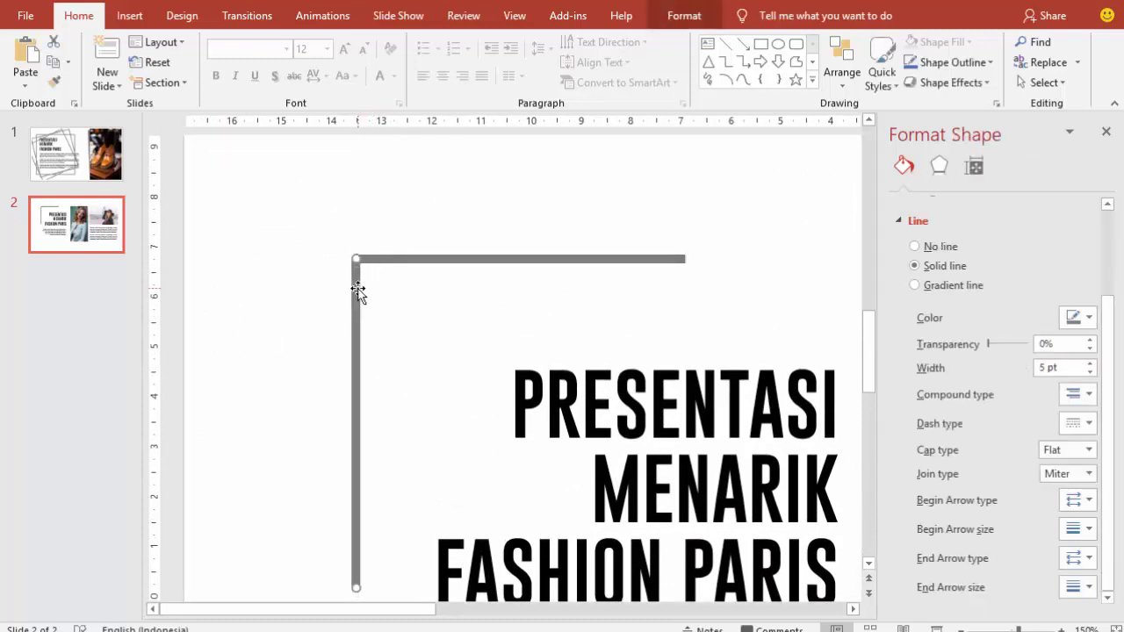
drag(358, 290, 354, 289)
click(271, 285)
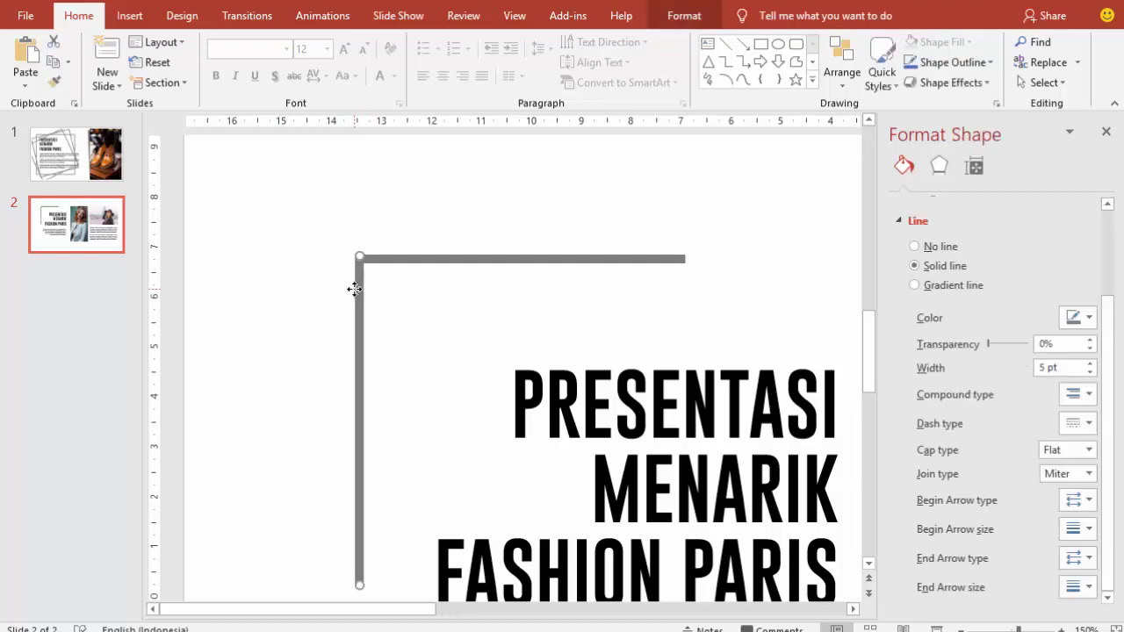
- Select both grey lines together and bring up their shortcut menu
click(310, 289)
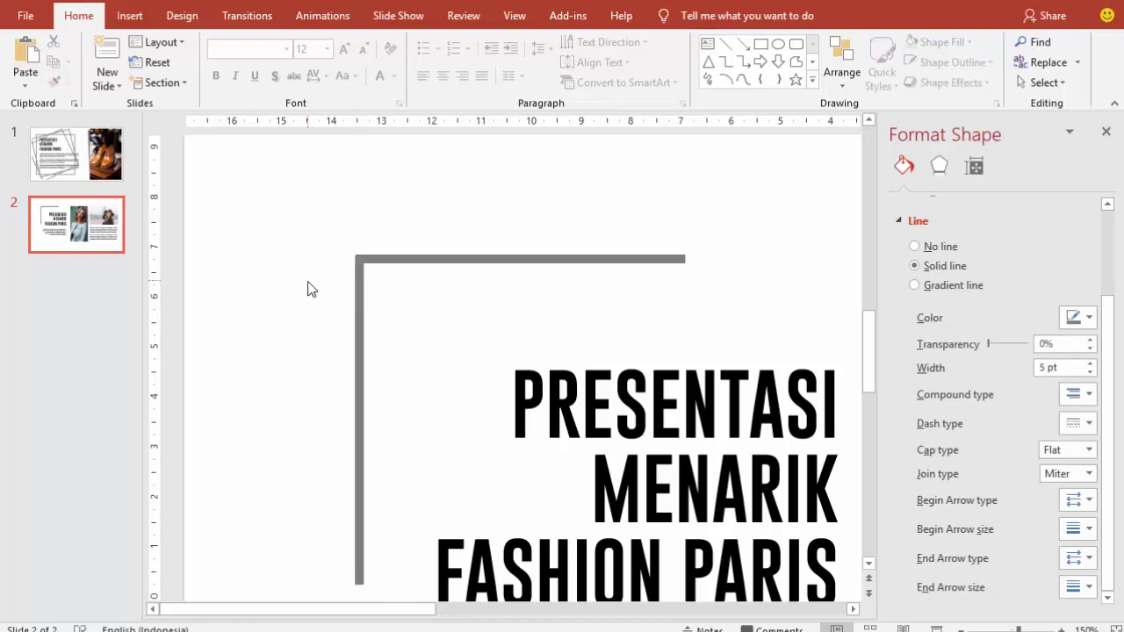
click(360, 296)
shift+click(412, 259)
right_click(413, 260)
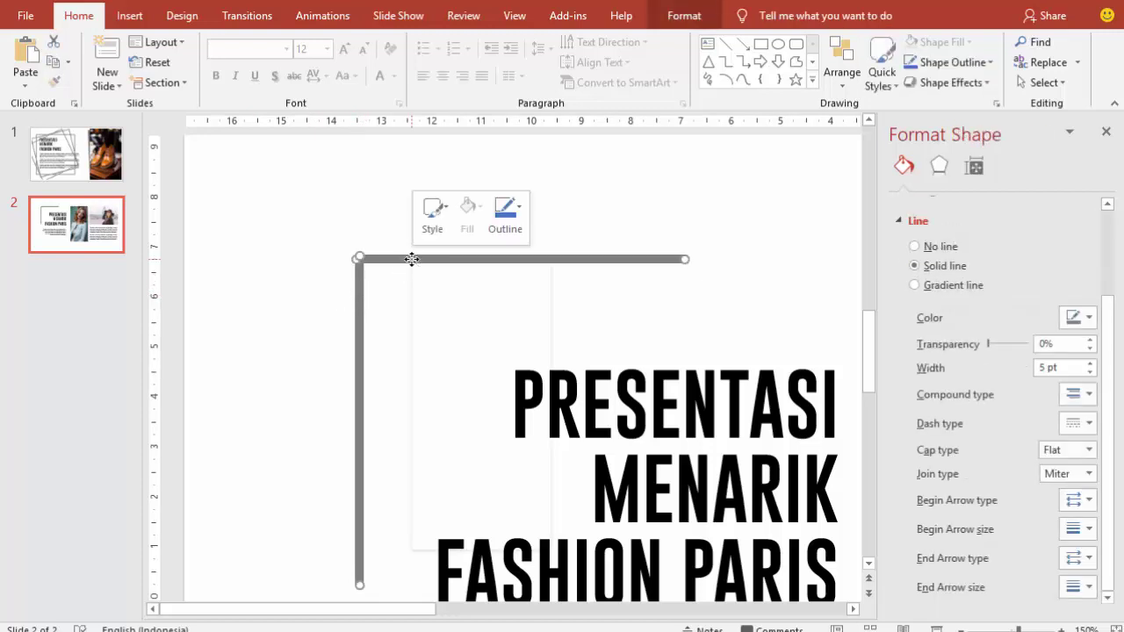
- Group the two grey lines into a single bracket shape
mouse_move(458, 355)
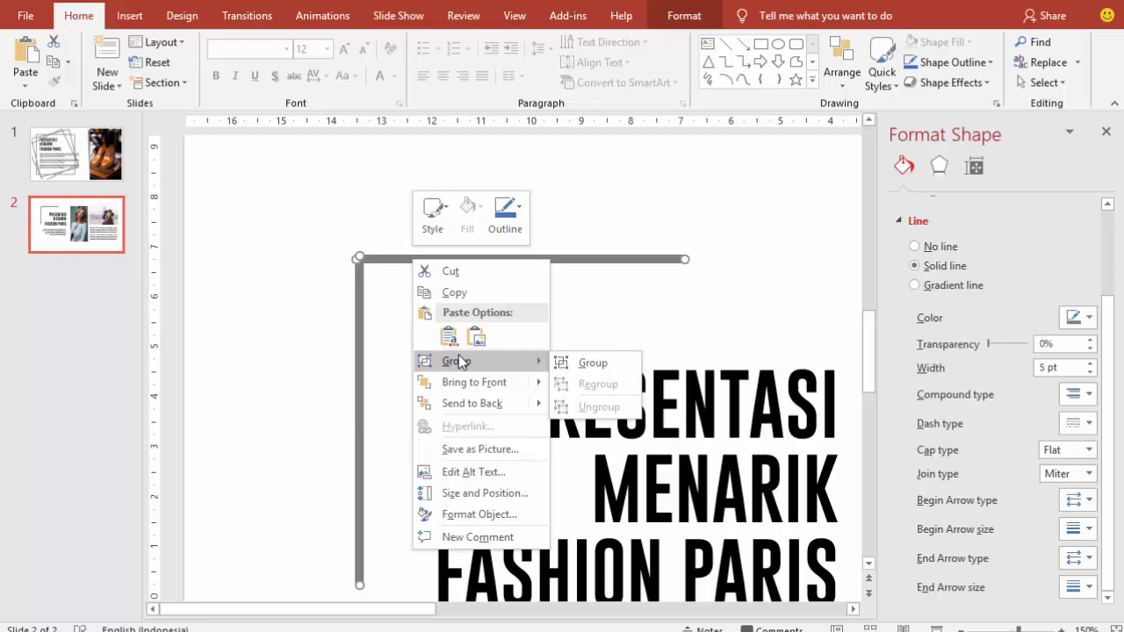
click(575, 360)
scroll(474, 346, down, 5)
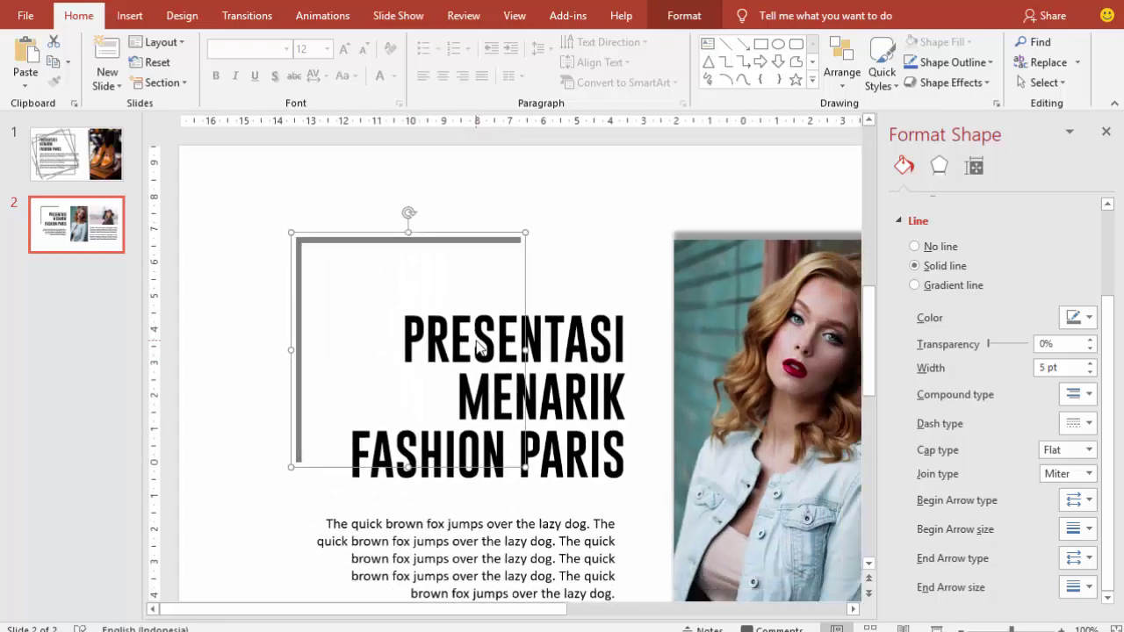
scroll(473, 347, down, 2)
scroll(466, 345, down, 2)
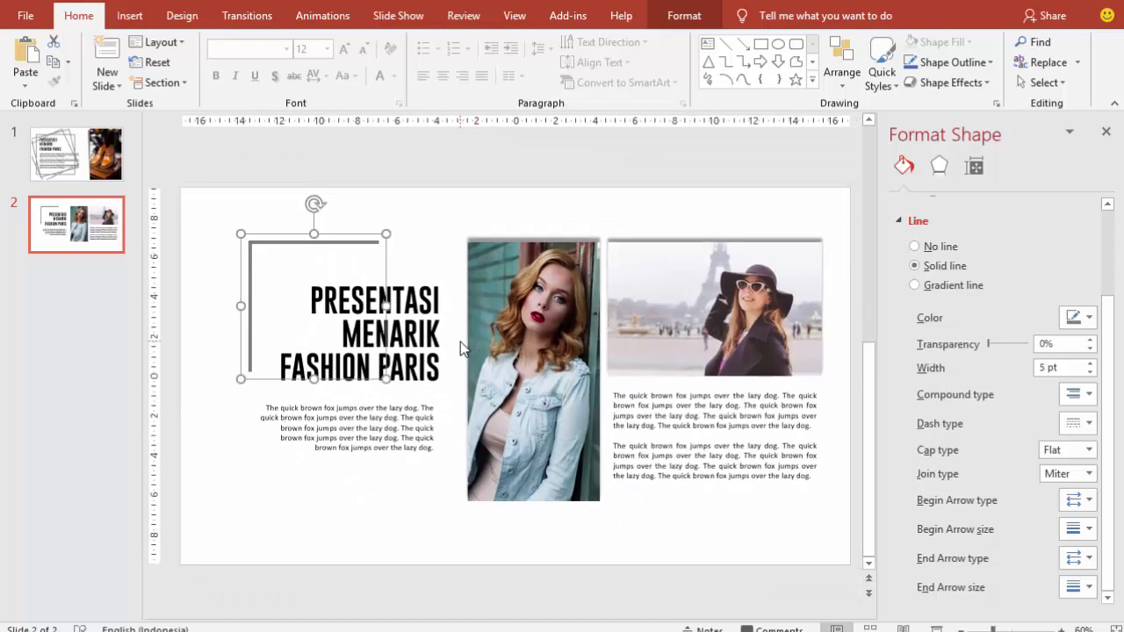
- Duplicate the bracket, apply horizontal flips, and drag a copy to the lower left
key(ctrl+d)
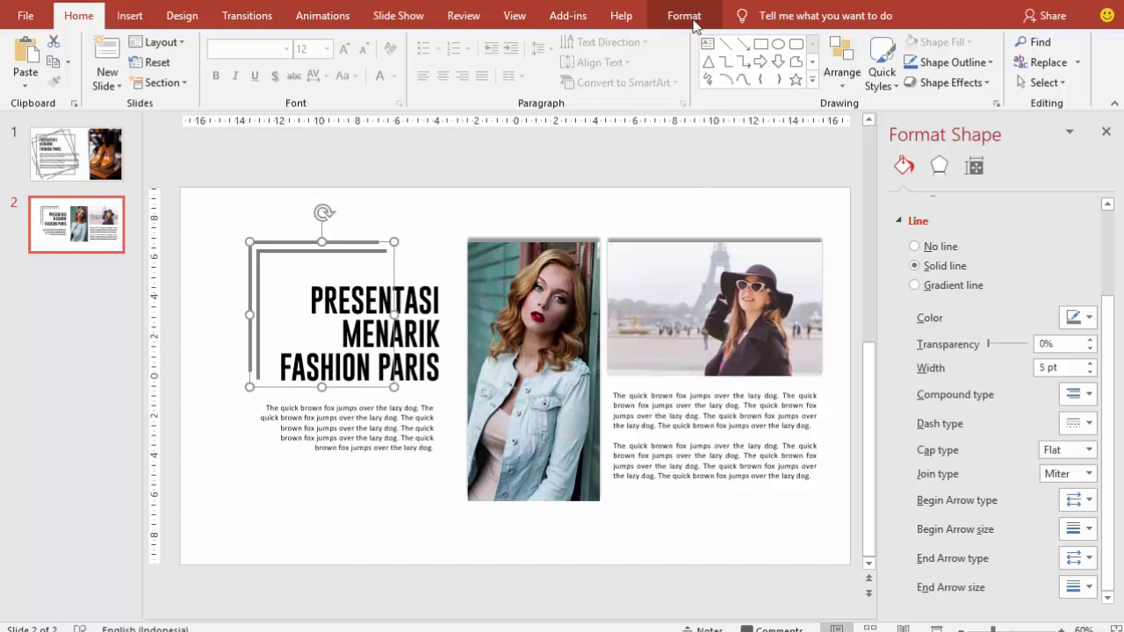
click(693, 21)
click(919, 85)
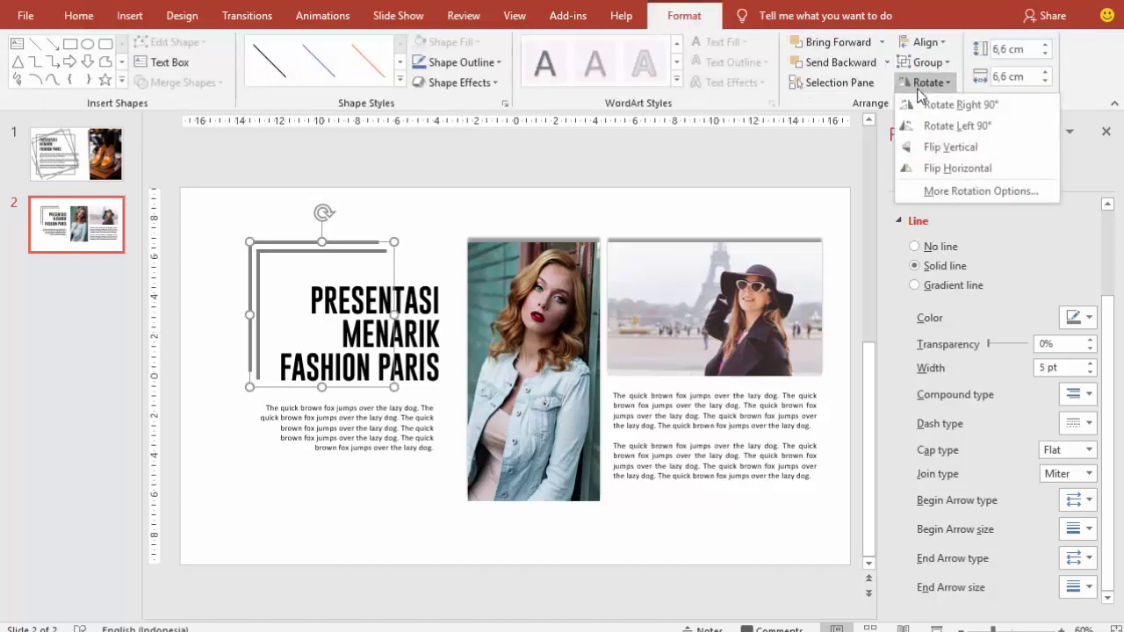
click(923, 167)
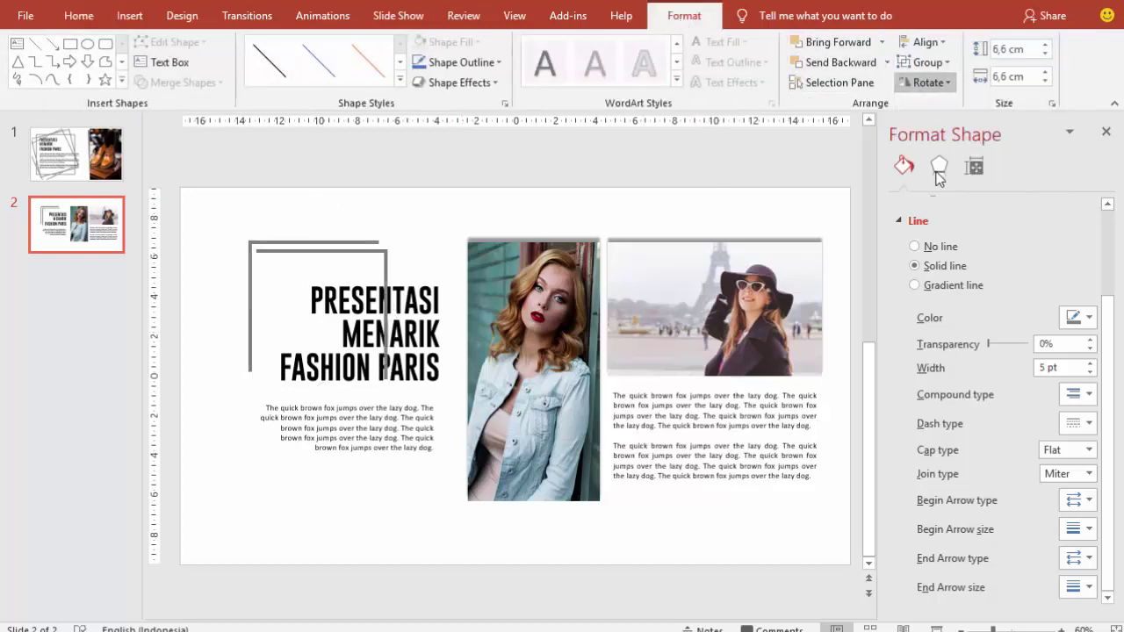
click(928, 83)
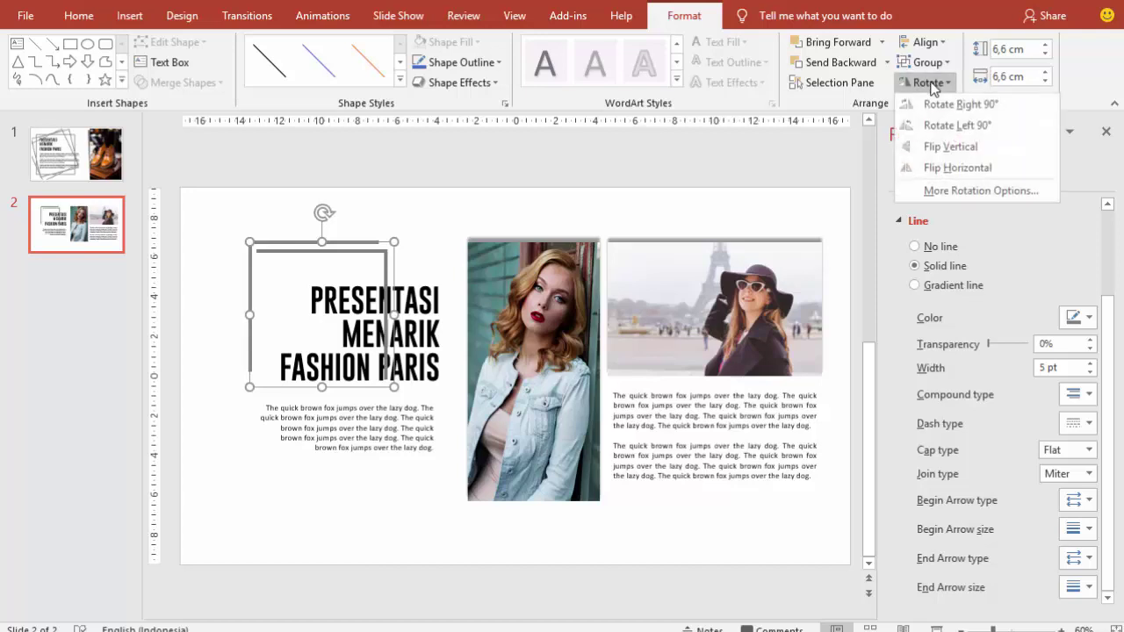
click(934, 167)
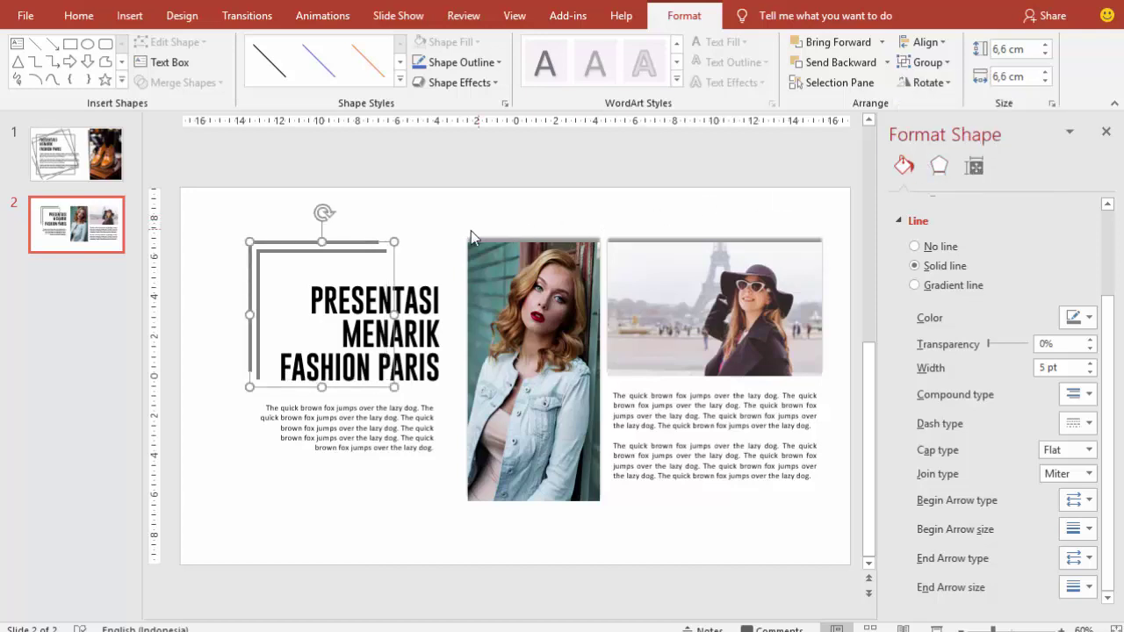
ctrl+drag(376, 244, 344, 431)
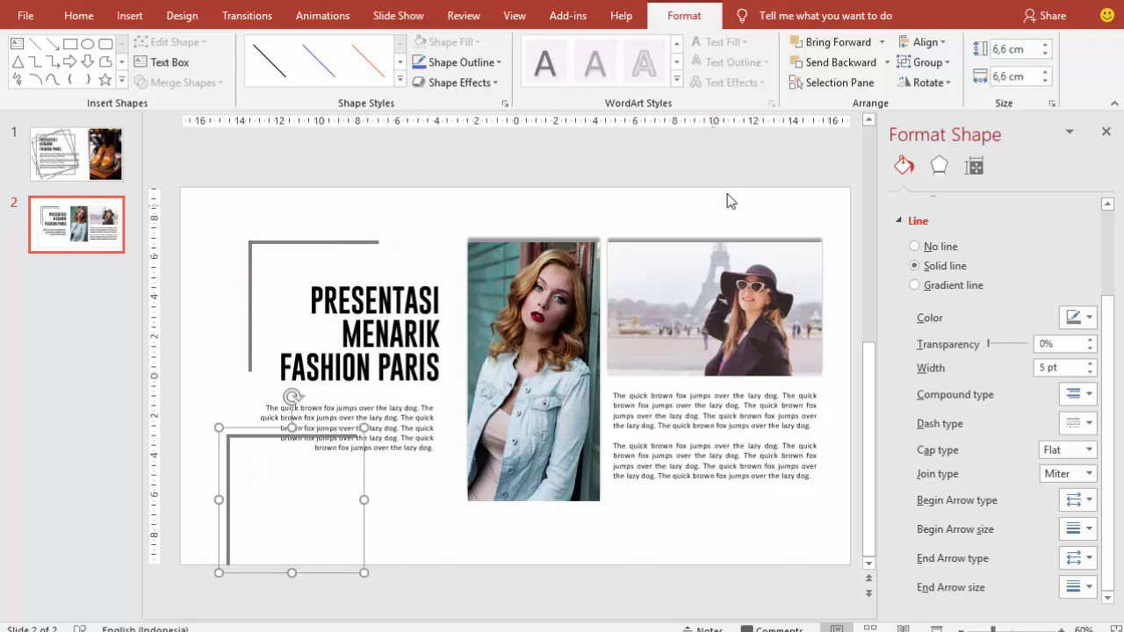
- Flip the lower bracket vertically and align it to frame the body text
click(929, 83)
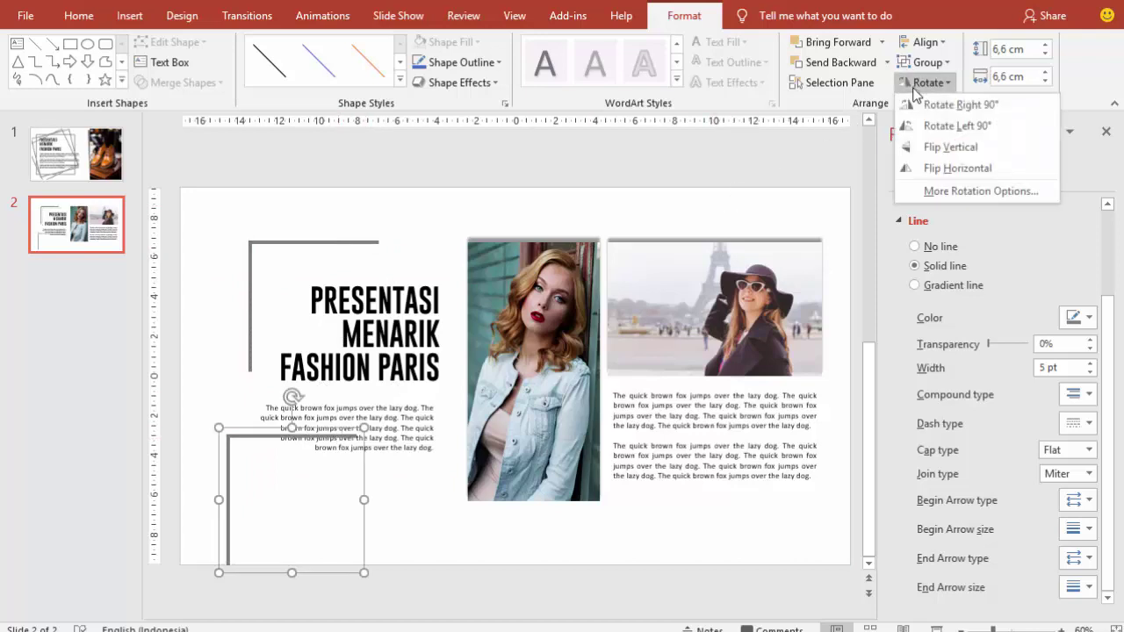
click(925, 151)
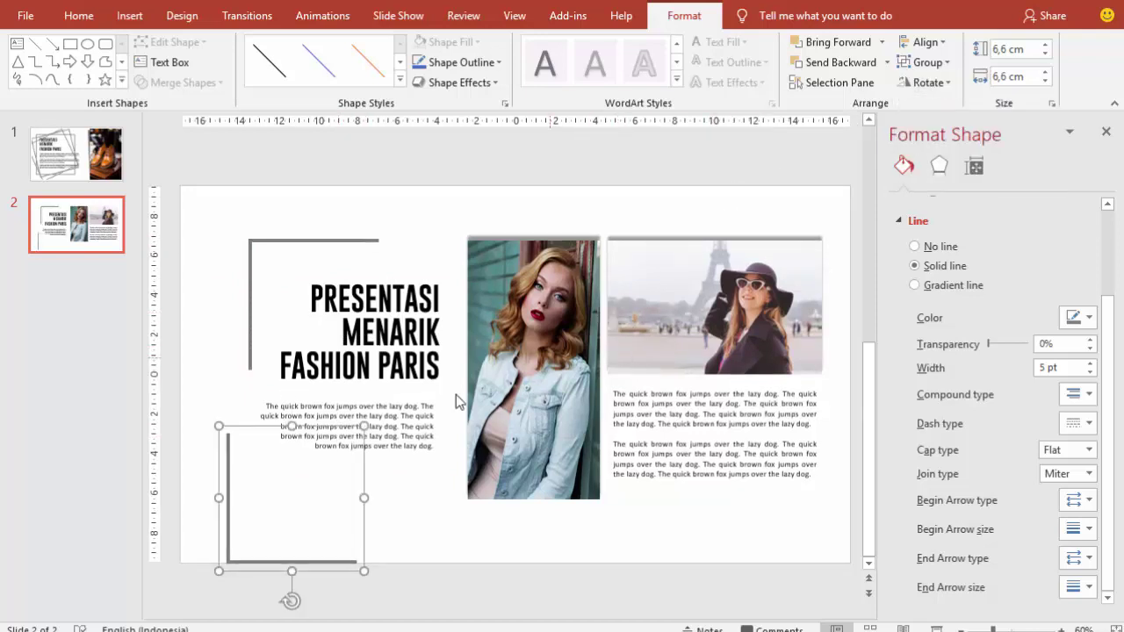
drag(241, 471, 244, 424)
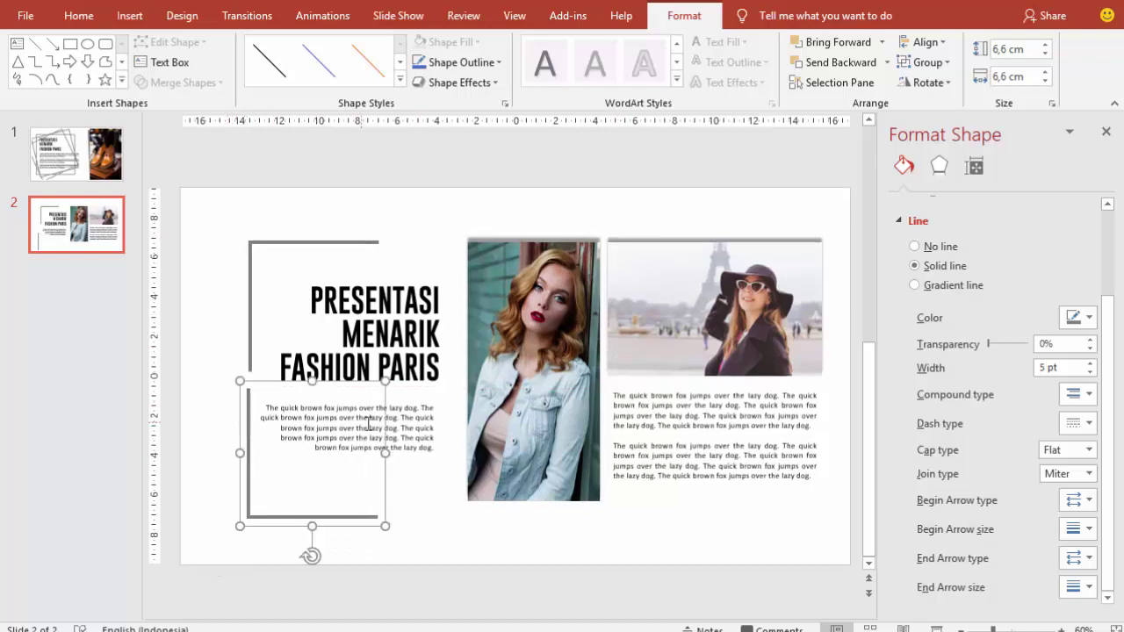
key(ctrl+Right)
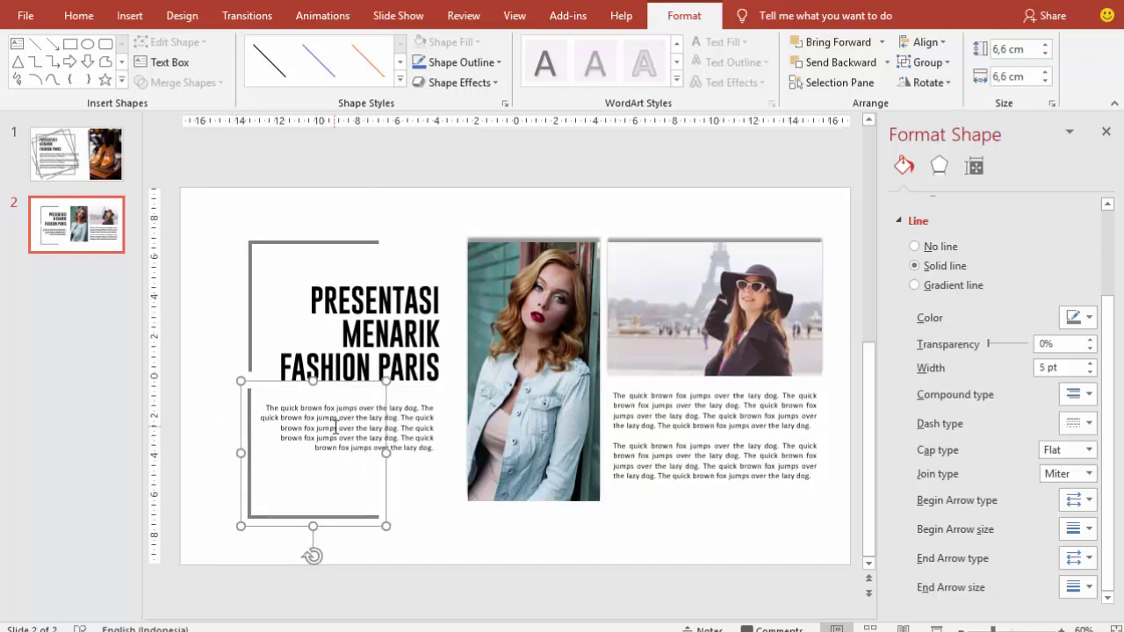
- Shift the body text slightly down and the FASHION PARIS title slightly up
click(389, 402)
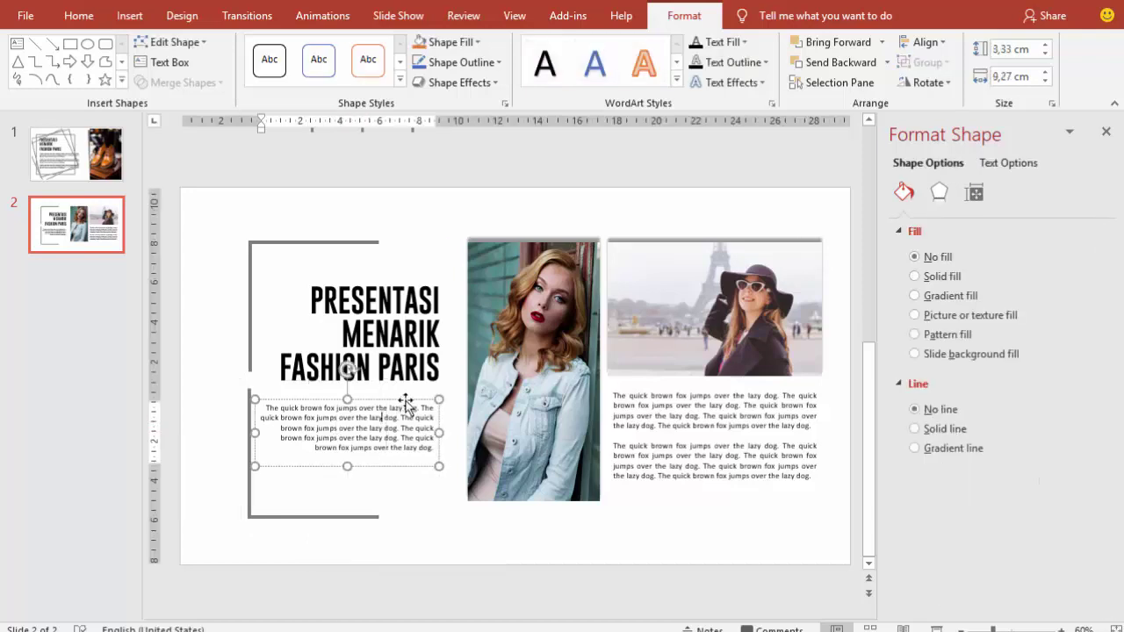
drag(401, 402, 405, 412)
click(414, 353)
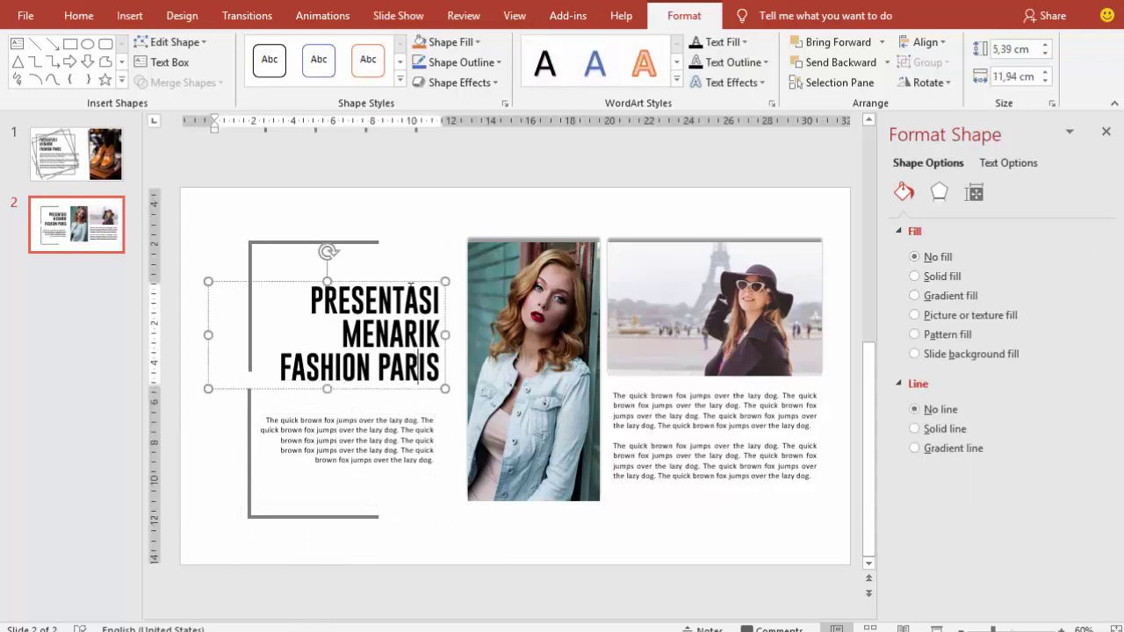
drag(404, 282, 405, 273)
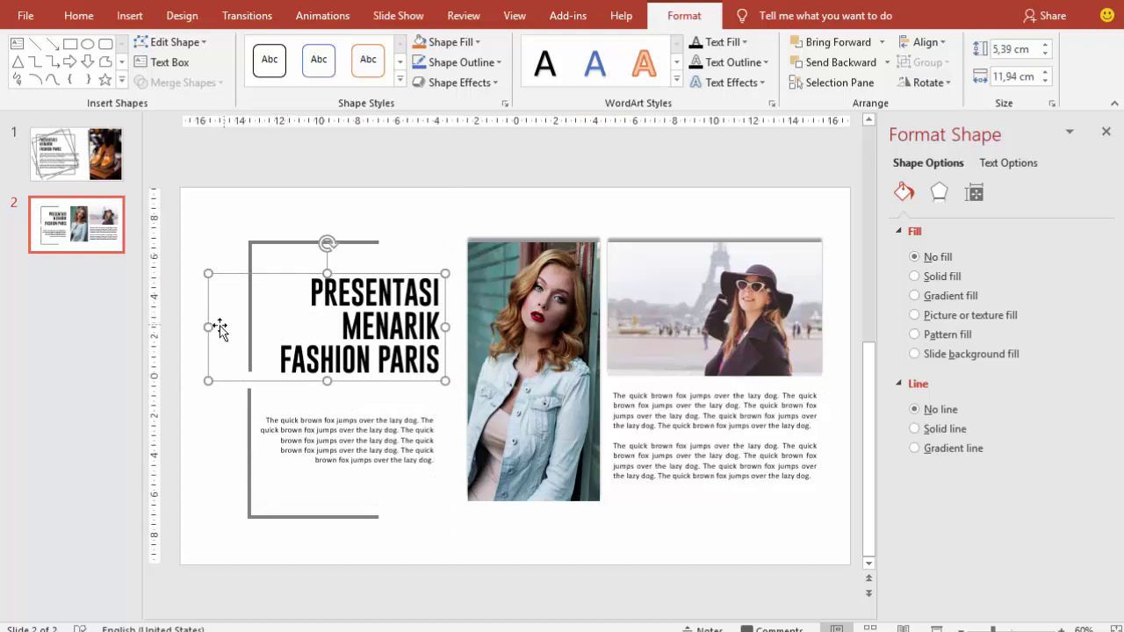
click(201, 272)
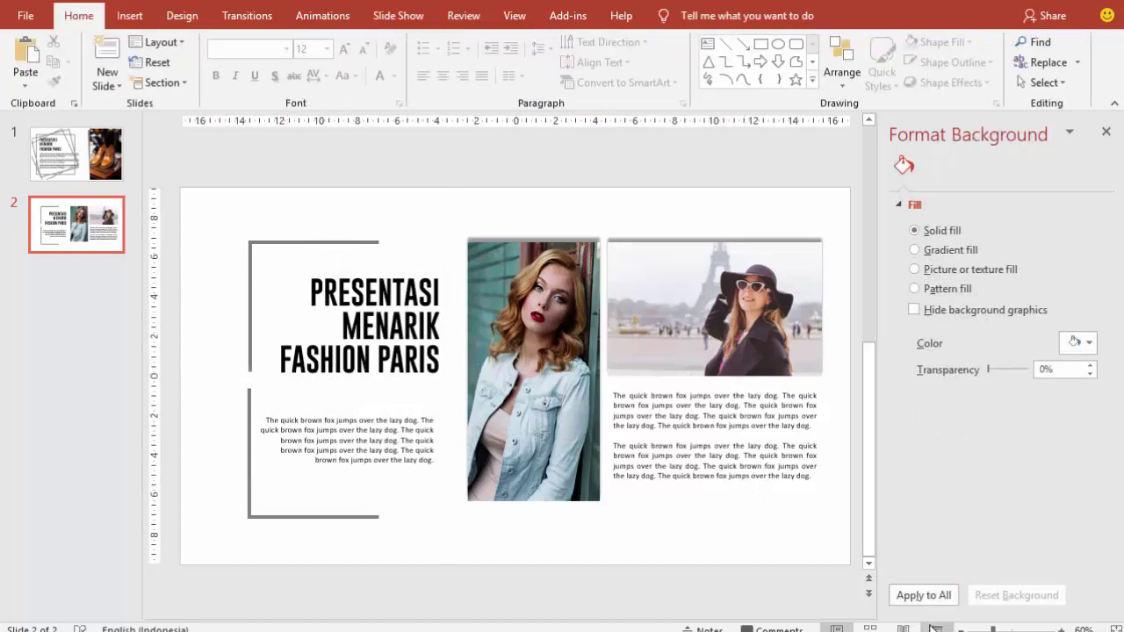
key(shift+F5)
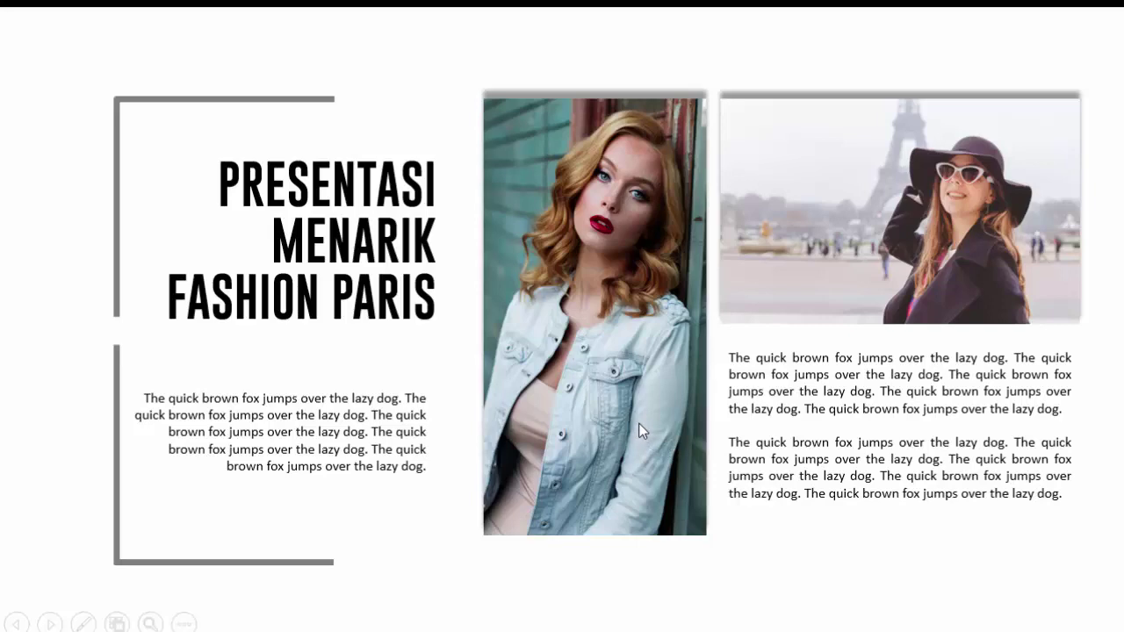
key(Escape)
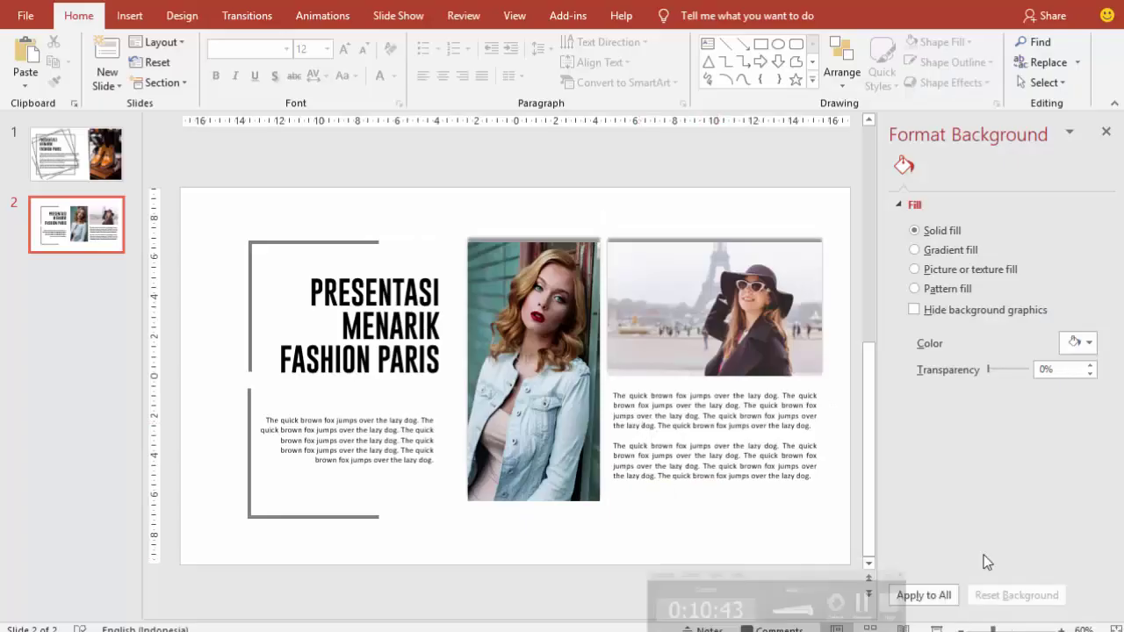
- Add a new slide after slide 2 and delete its title and content placeholders
right_click(70, 277)
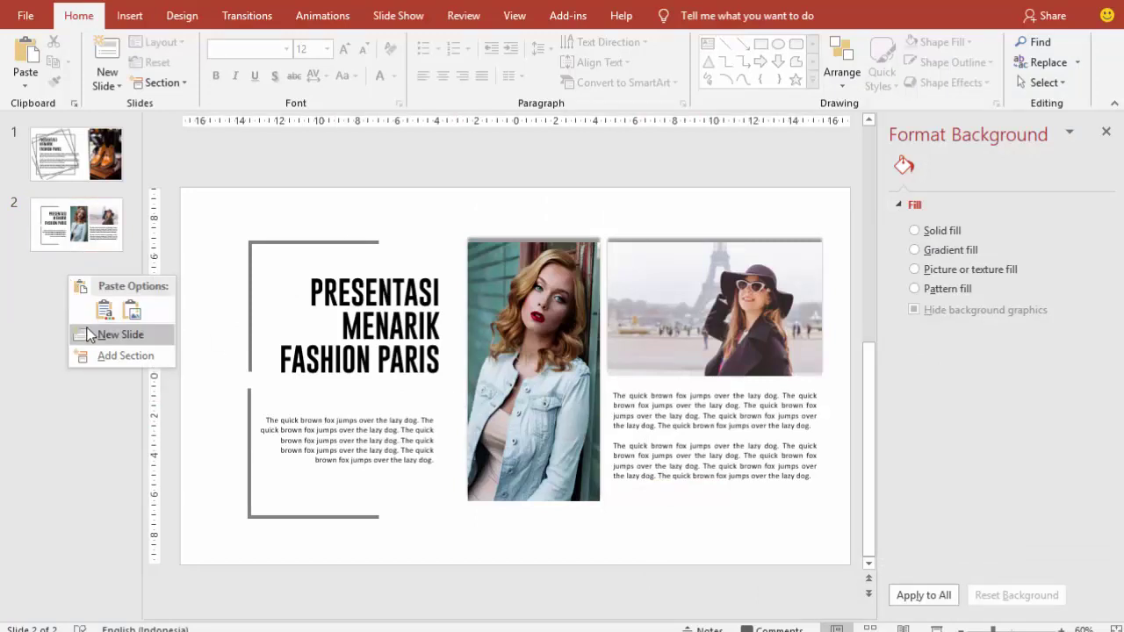
click(114, 334)
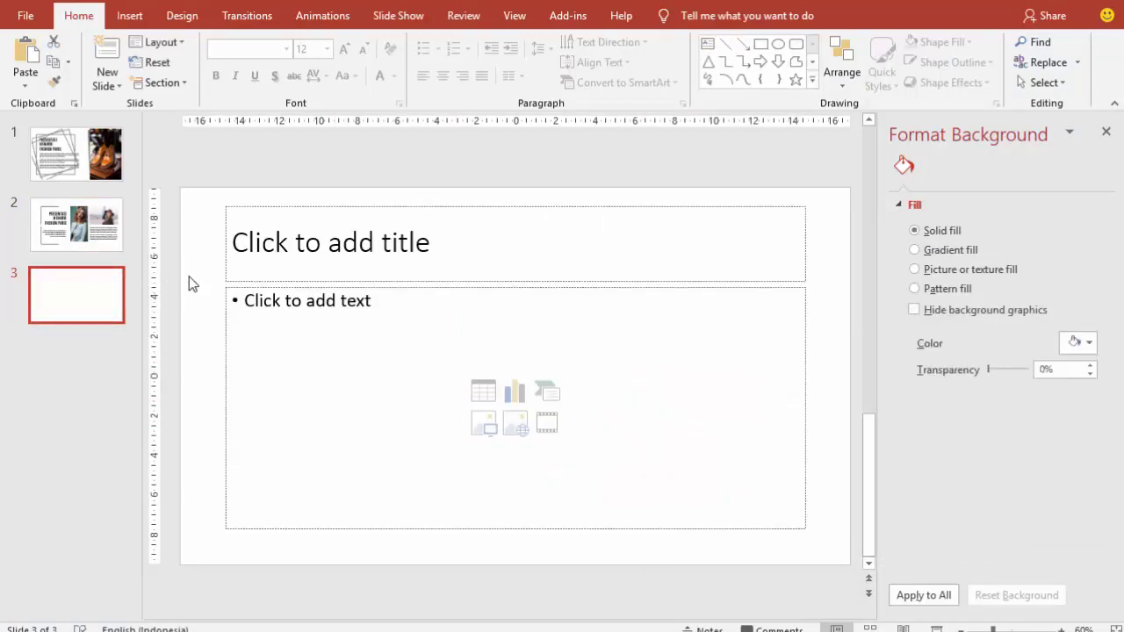
click(224, 246)
key(Delete)
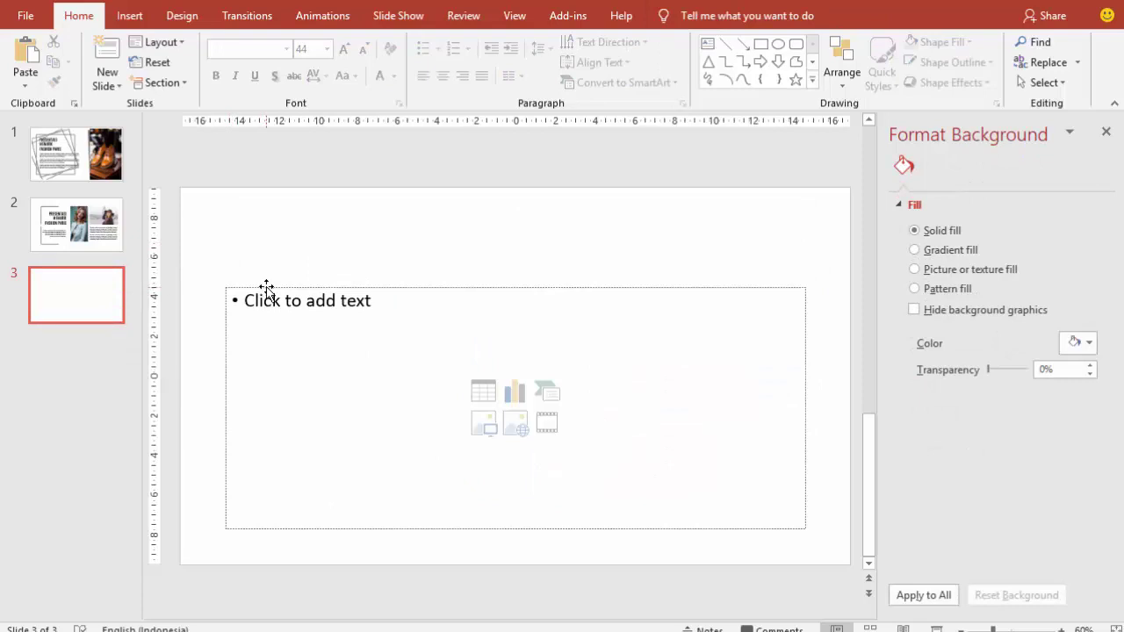
click(266, 290)
key(Delete)
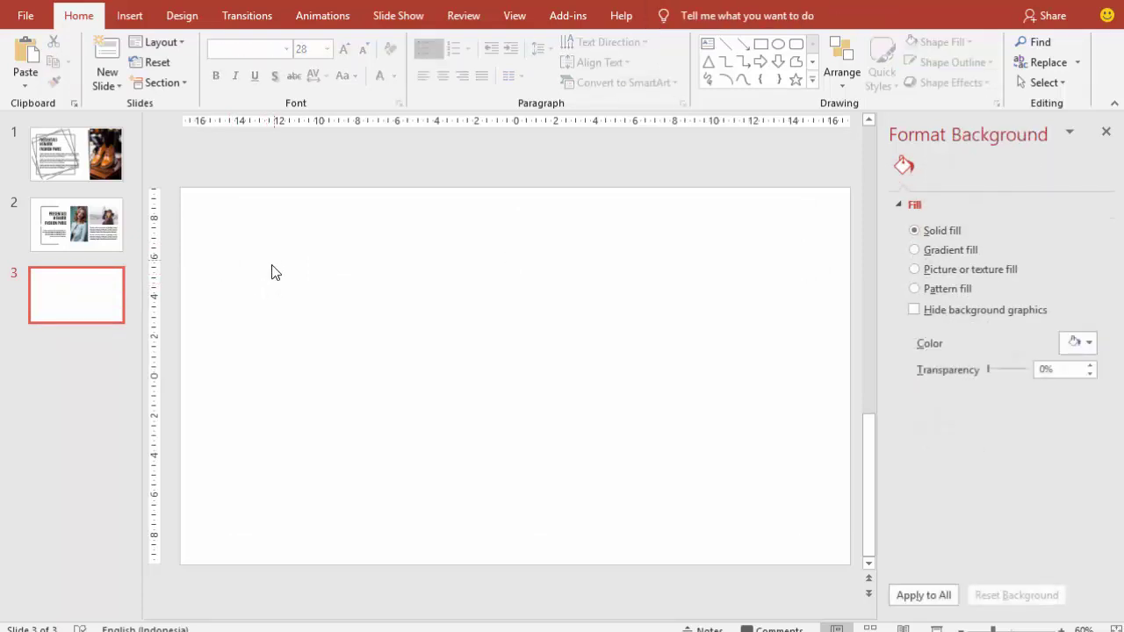
- Draw a small blue rectangle near the top left of slide 3
click(130, 16)
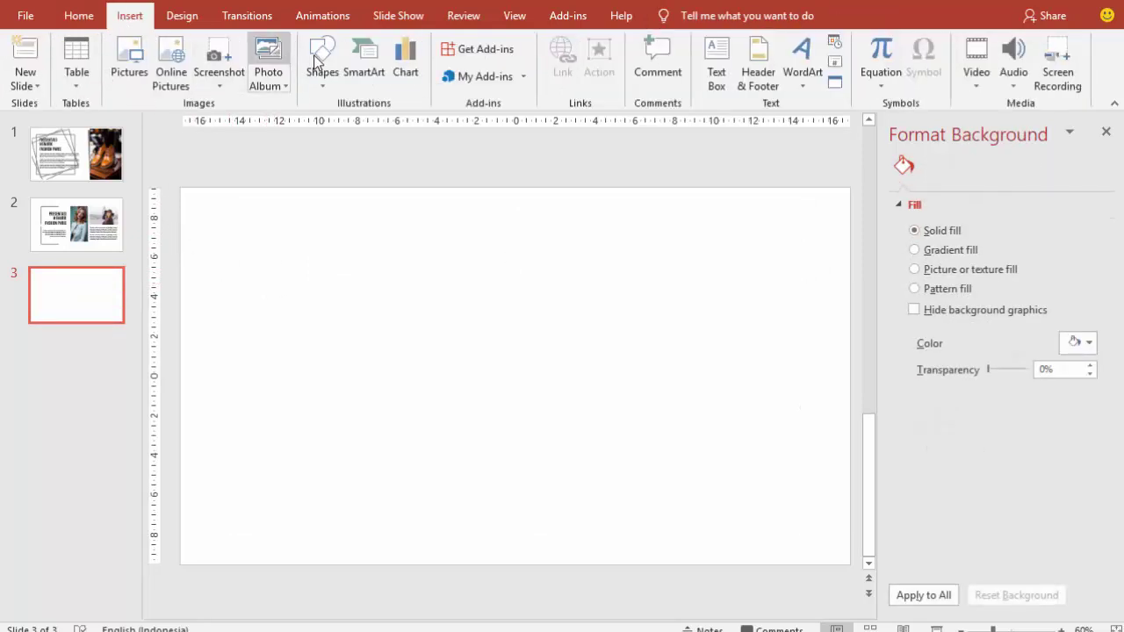
click(323, 61)
click(348, 285)
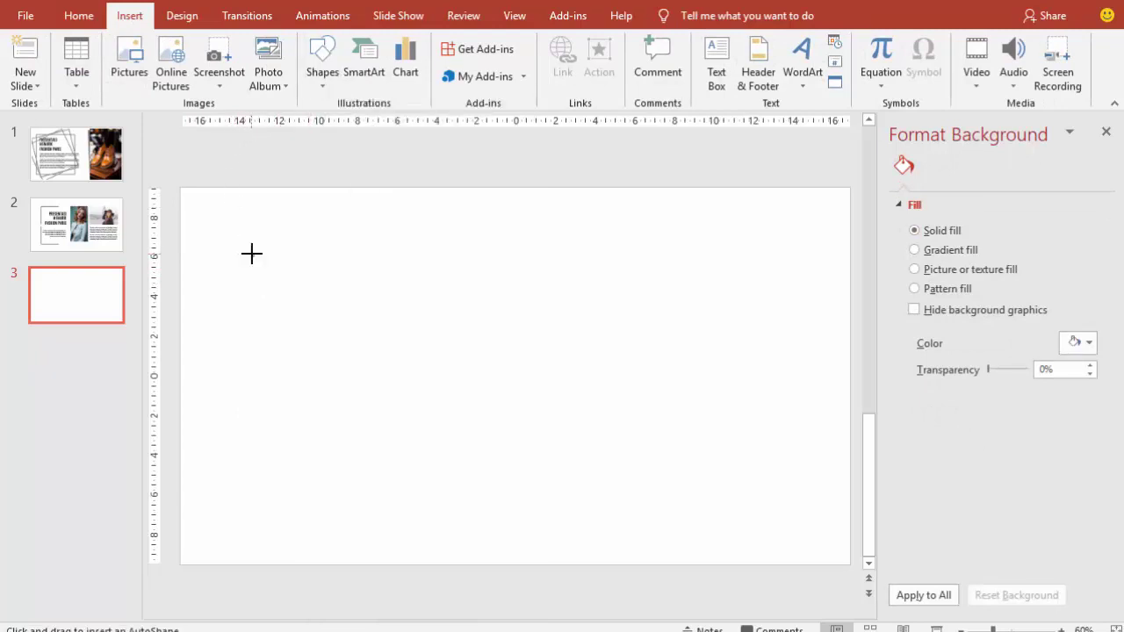
drag(252, 254, 368, 346)
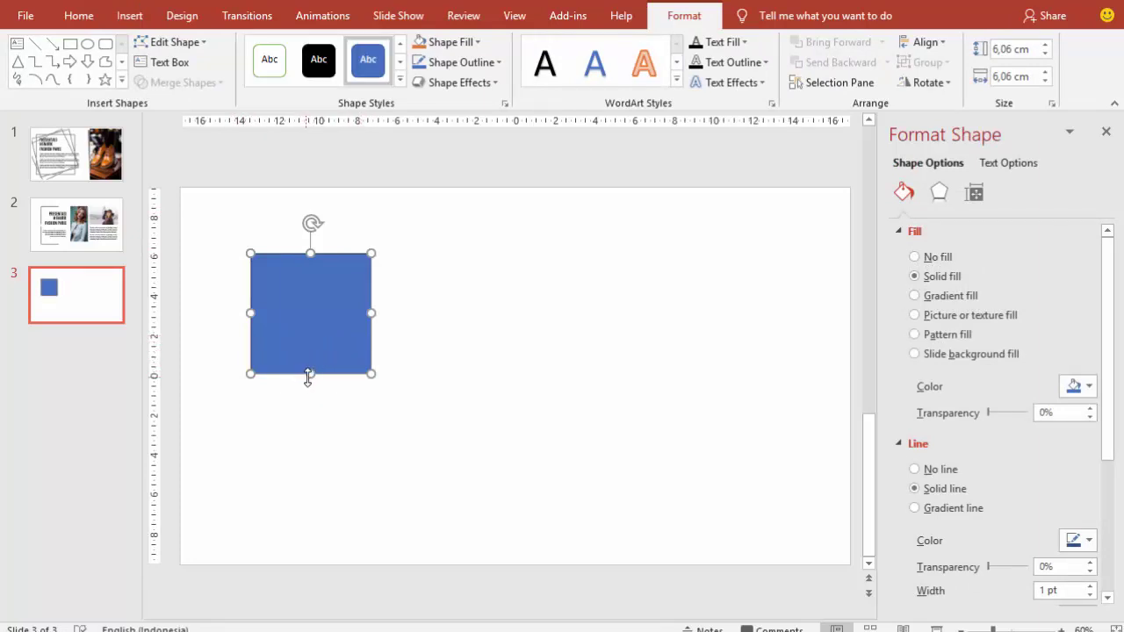
drag(310, 373, 310, 347)
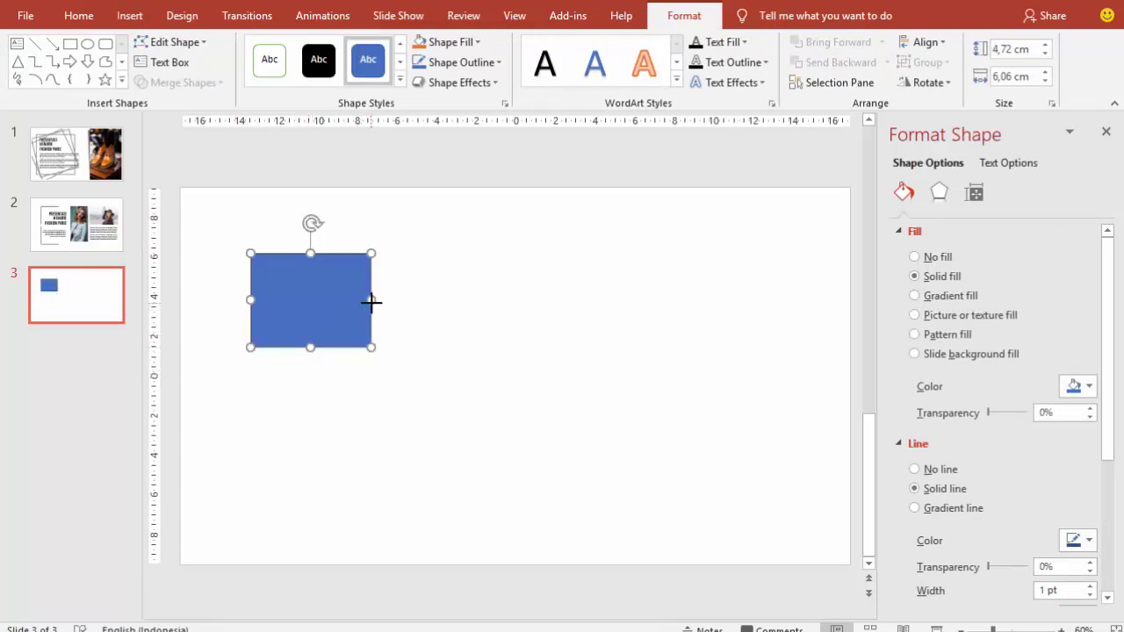
mouse_move(371, 301)
mouse_down()
mouse_move(386, 301)
mouse_move(338, 291)
mouse_move(465, 274)
mouse_up()
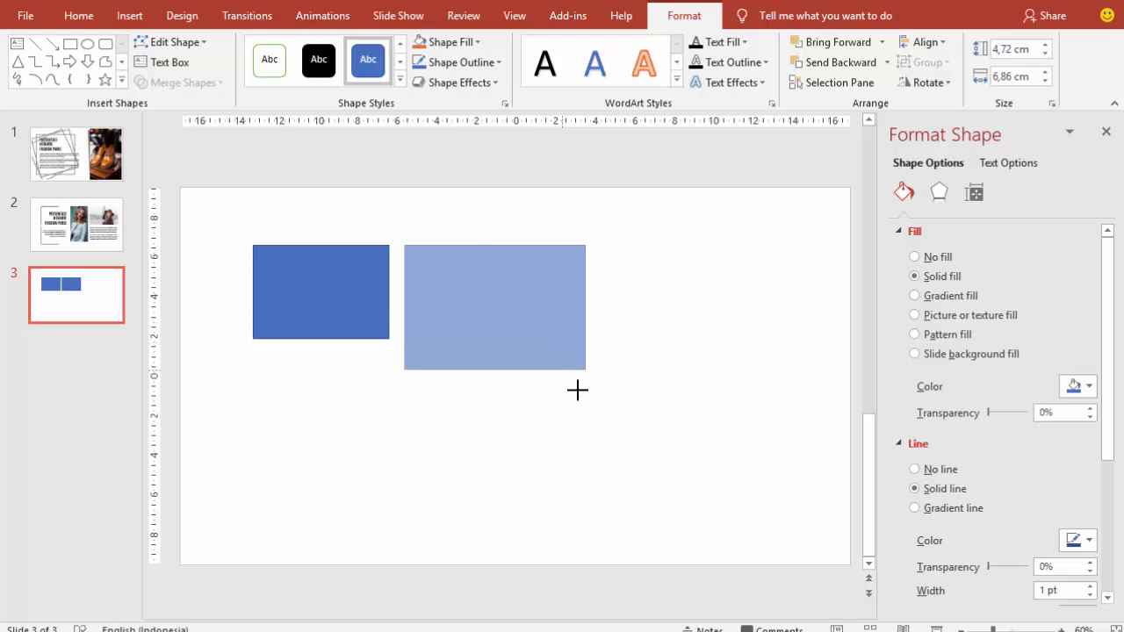
- Draw a taller blue rectangle beside it, sized to 10.52 × 11.89 cm
drag(539, 339, 692, 443)
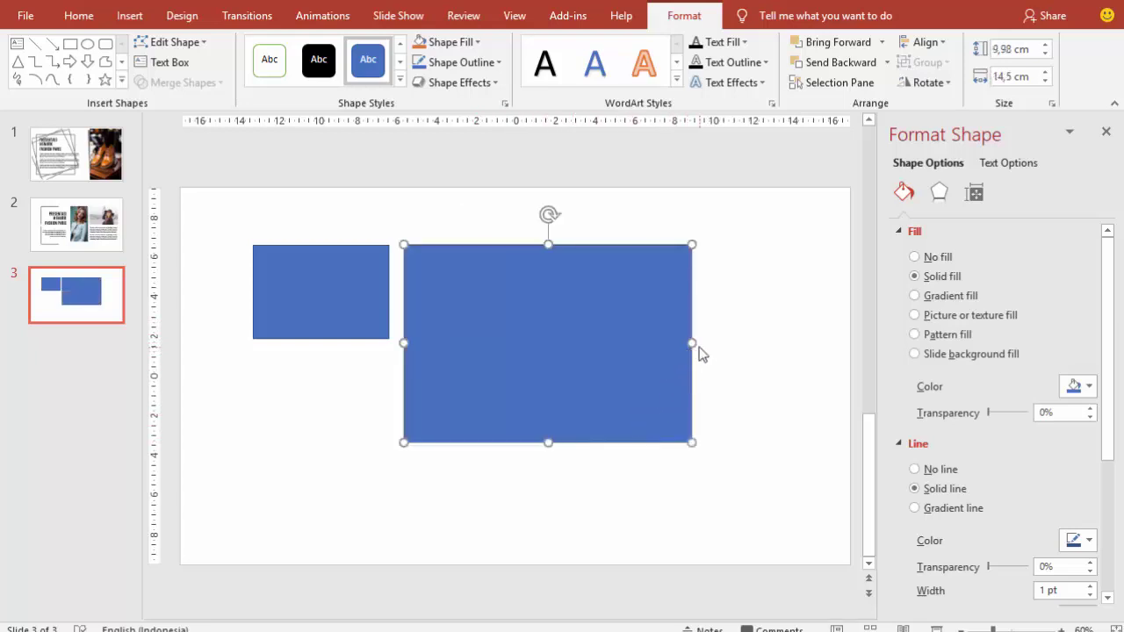
drag(681, 342, 607, 345)
drag(515, 443, 516, 453)
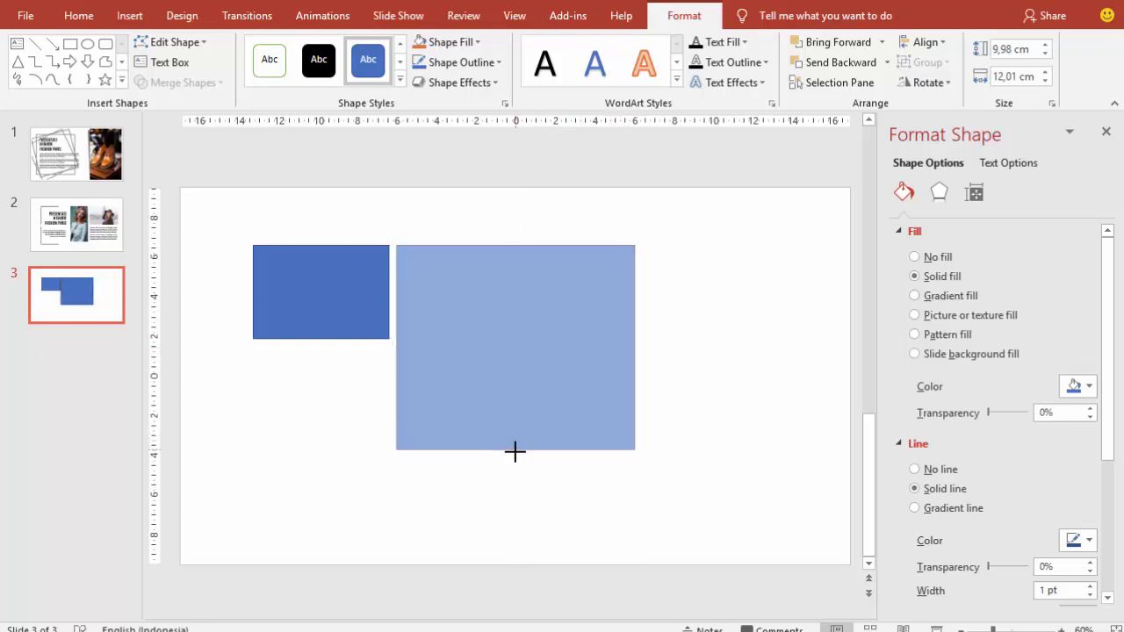
drag(635, 350, 632, 351)
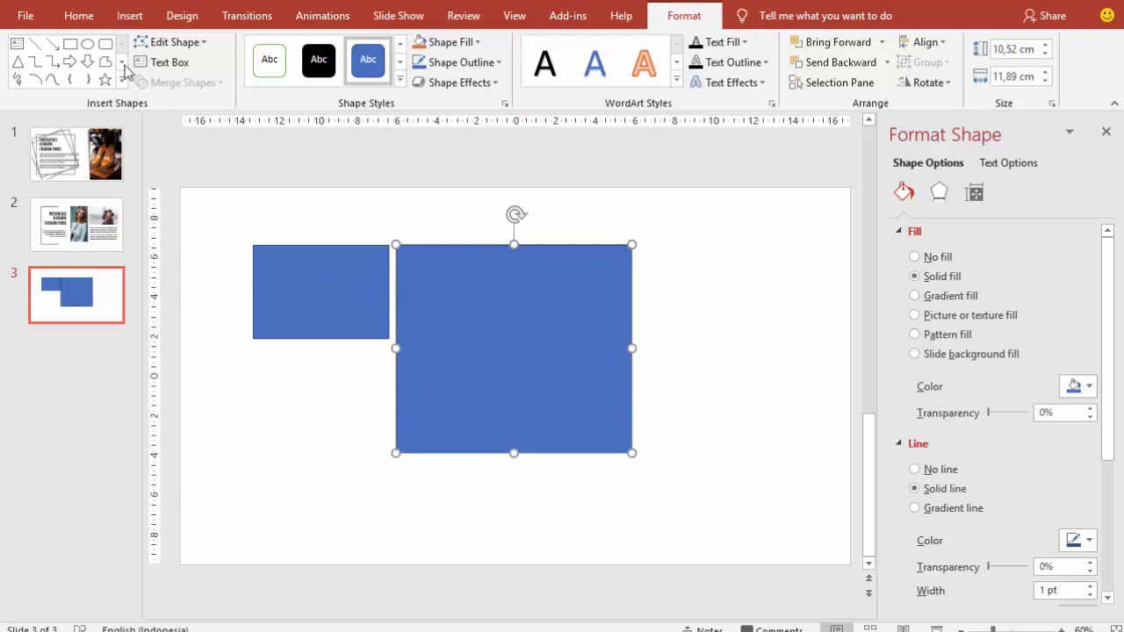
- Draw a third blue square, 6.42 × 6.42 cm, at the slide's lower right
click(130, 16)
click(322, 72)
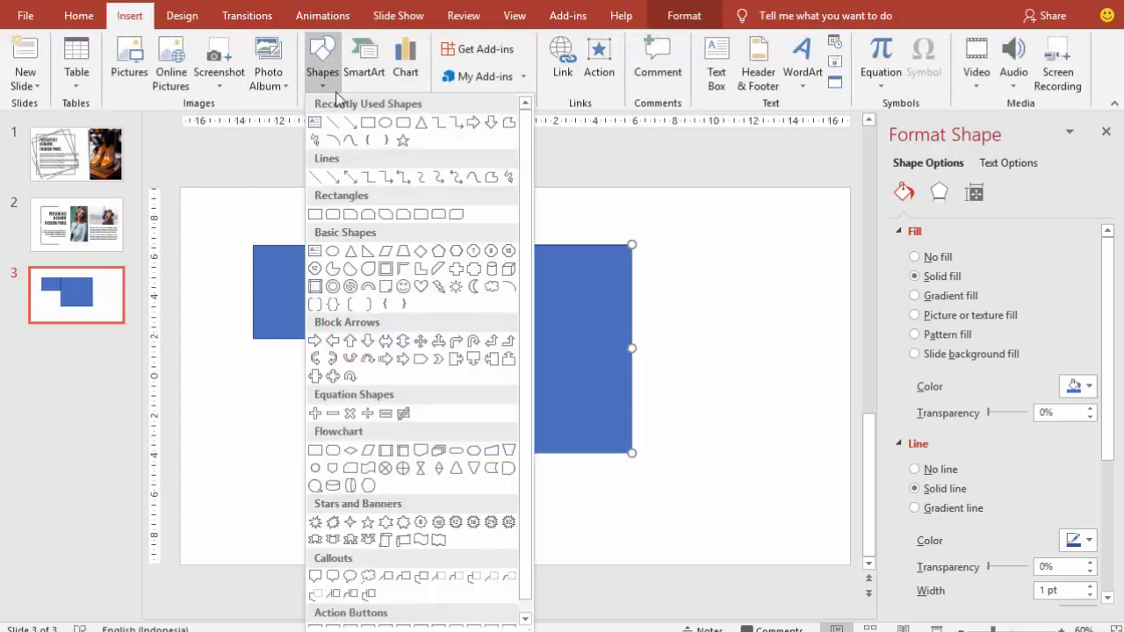
click(368, 123)
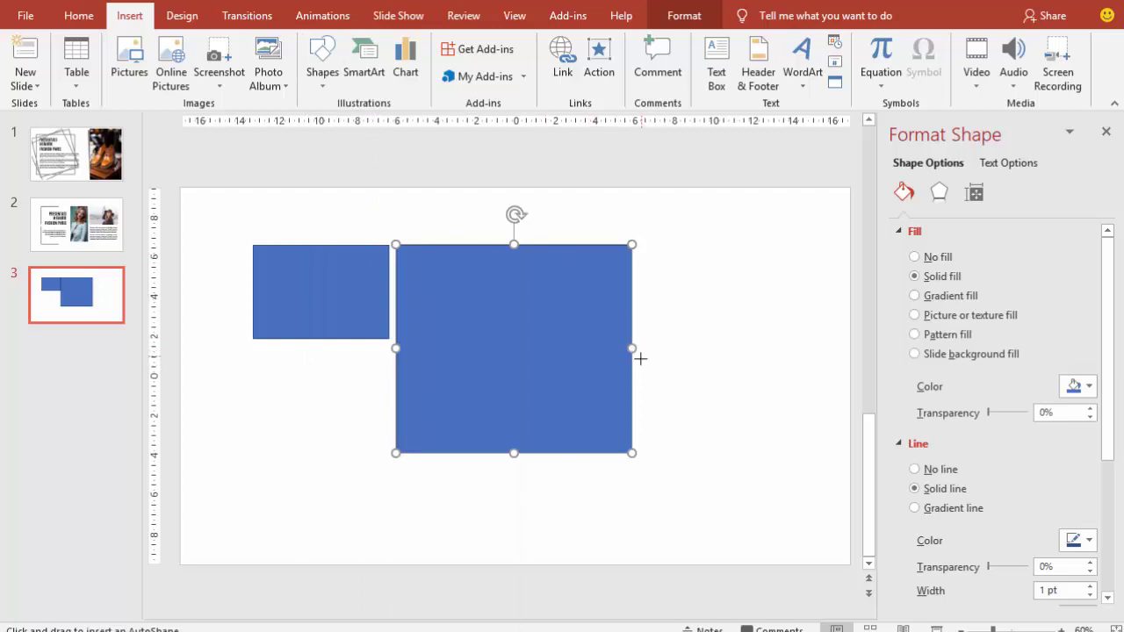
drag(663, 400, 789, 477)
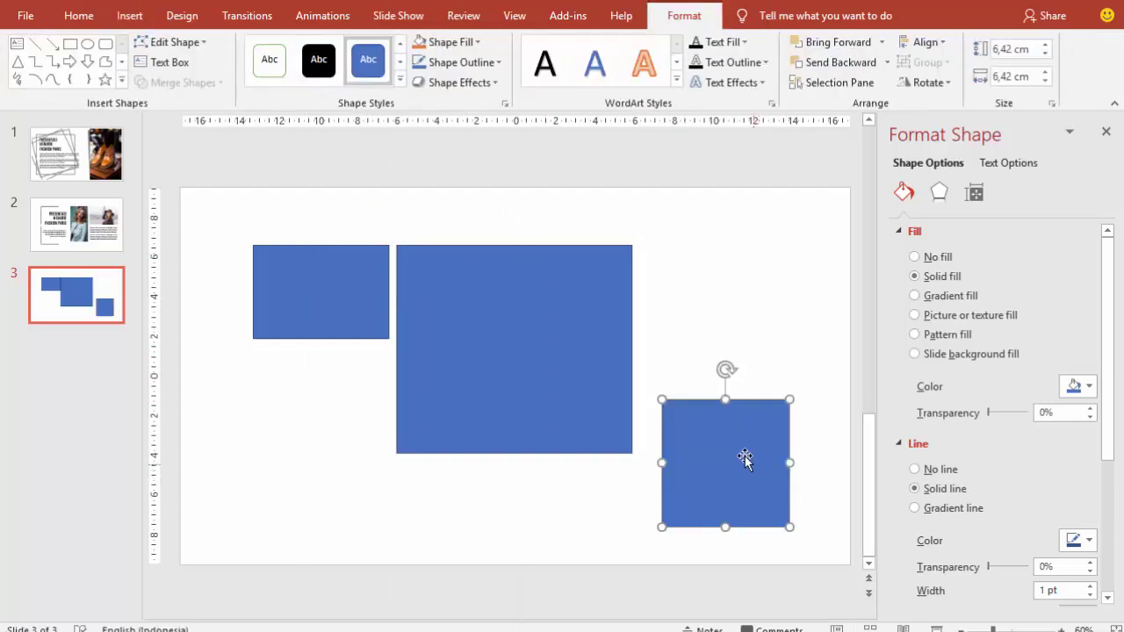
drag(729, 447, 736, 451)
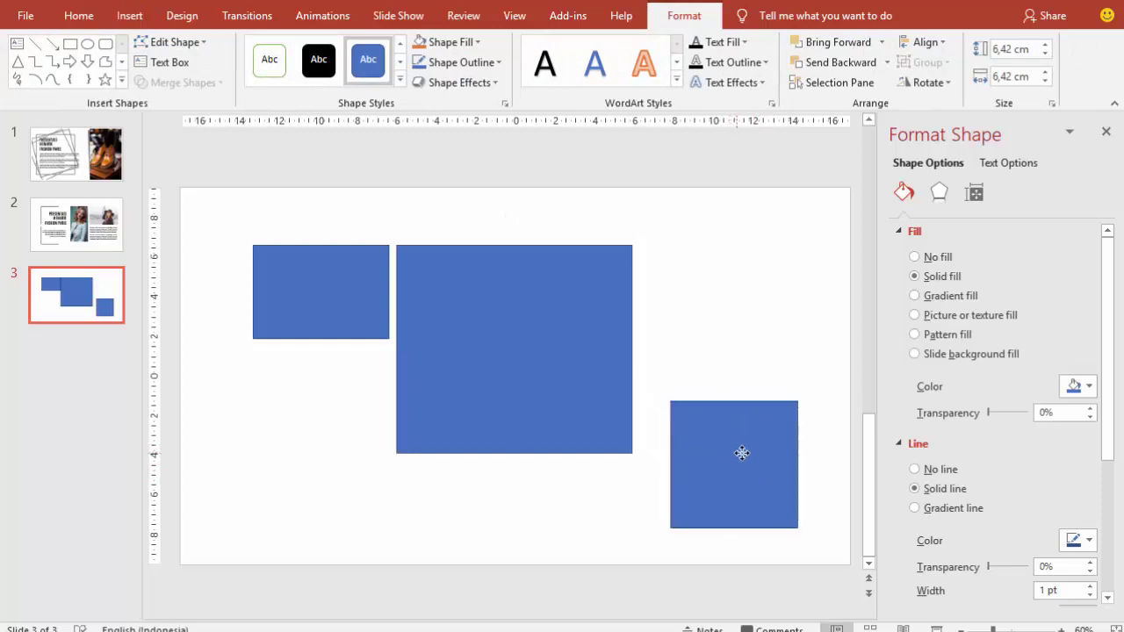
- Nudge the large rectangle slightly right and the small square slightly left
click(600, 419)
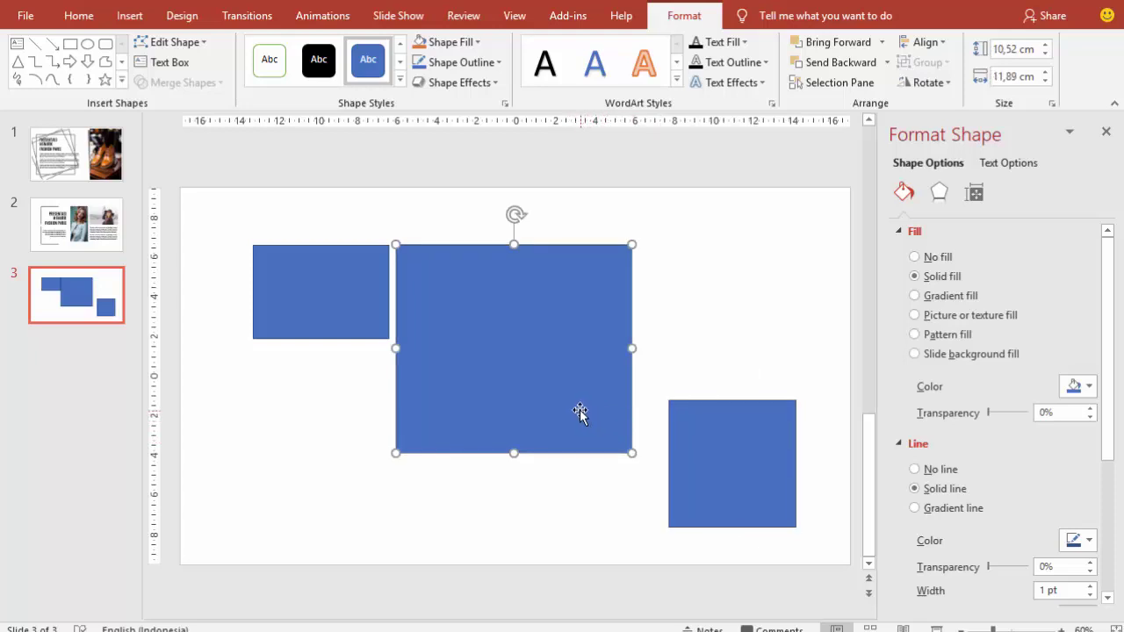
drag(575, 407, 591, 408)
drag(679, 434, 671, 434)
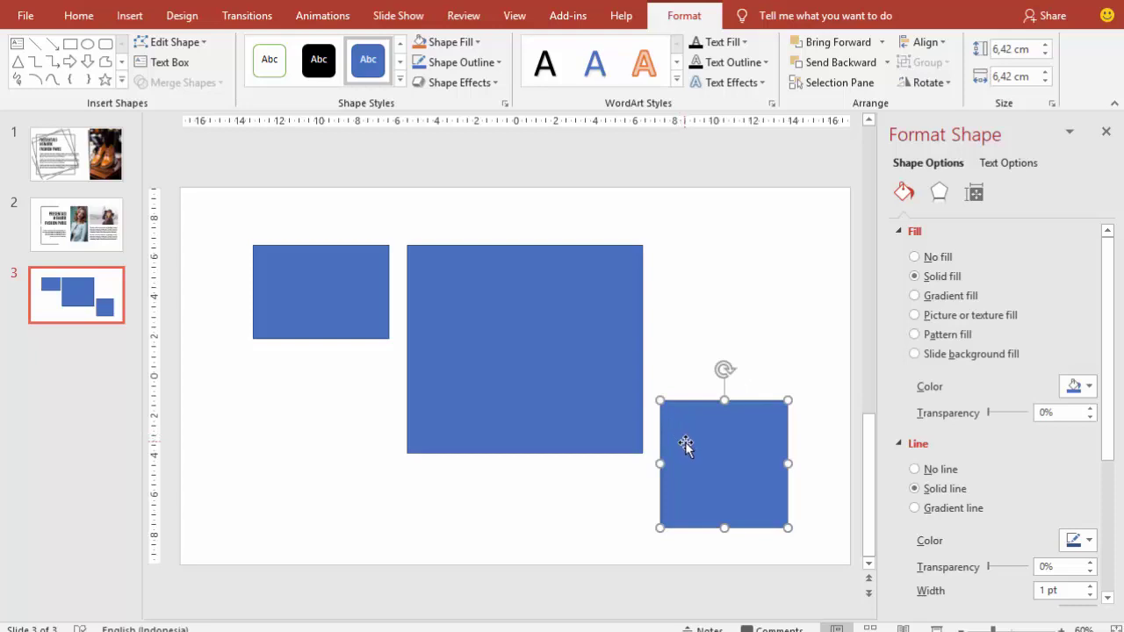
drag(686, 445, 688, 445)
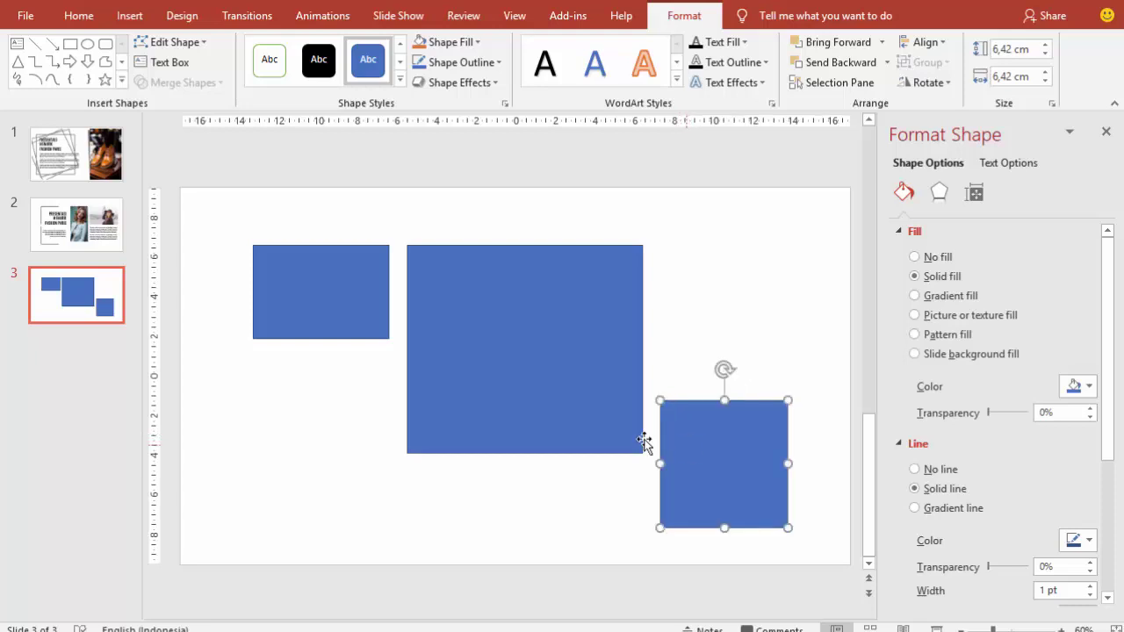
- Fill the left rectangle with the boots-and-accessories photo and remove its outline
click(358, 441)
click(349, 322)
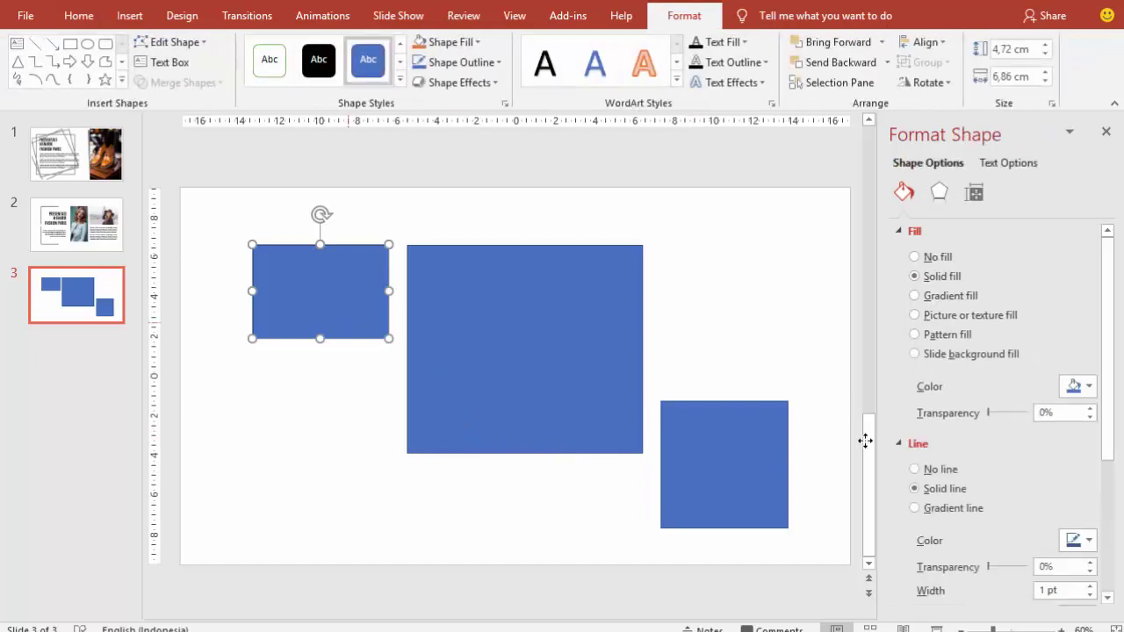
click(932, 471)
click(946, 316)
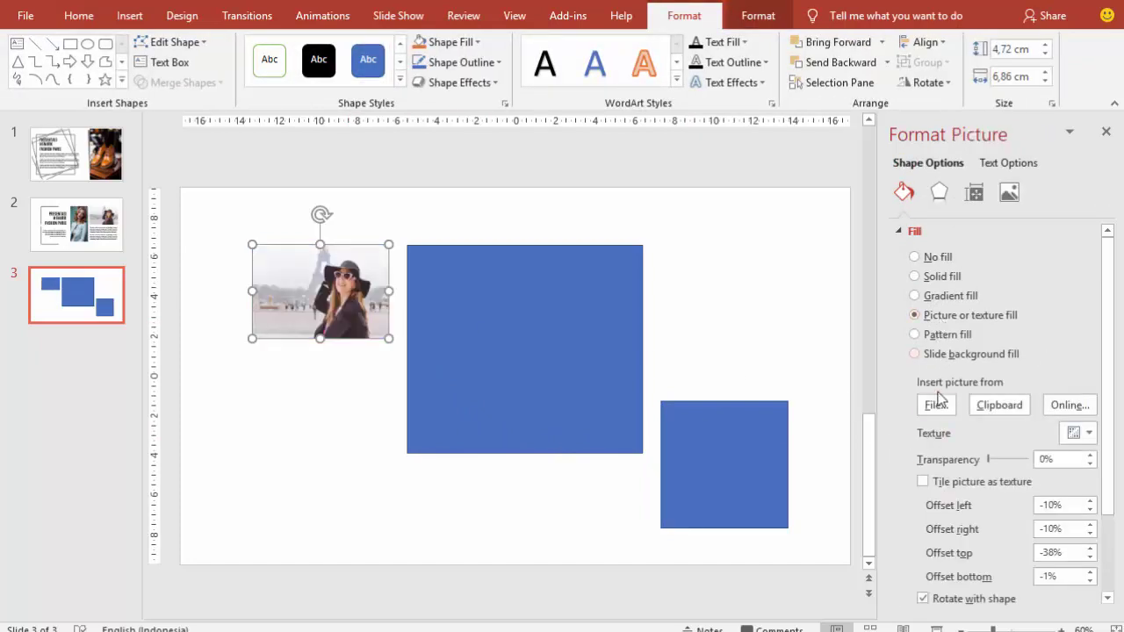
click(937, 405)
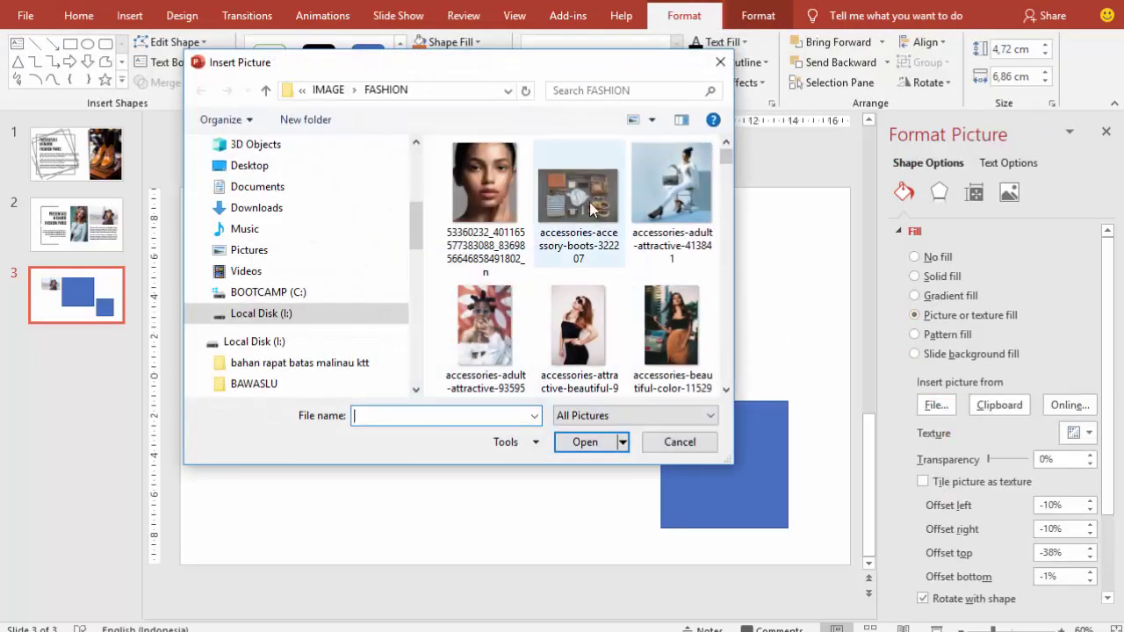
click(590, 202)
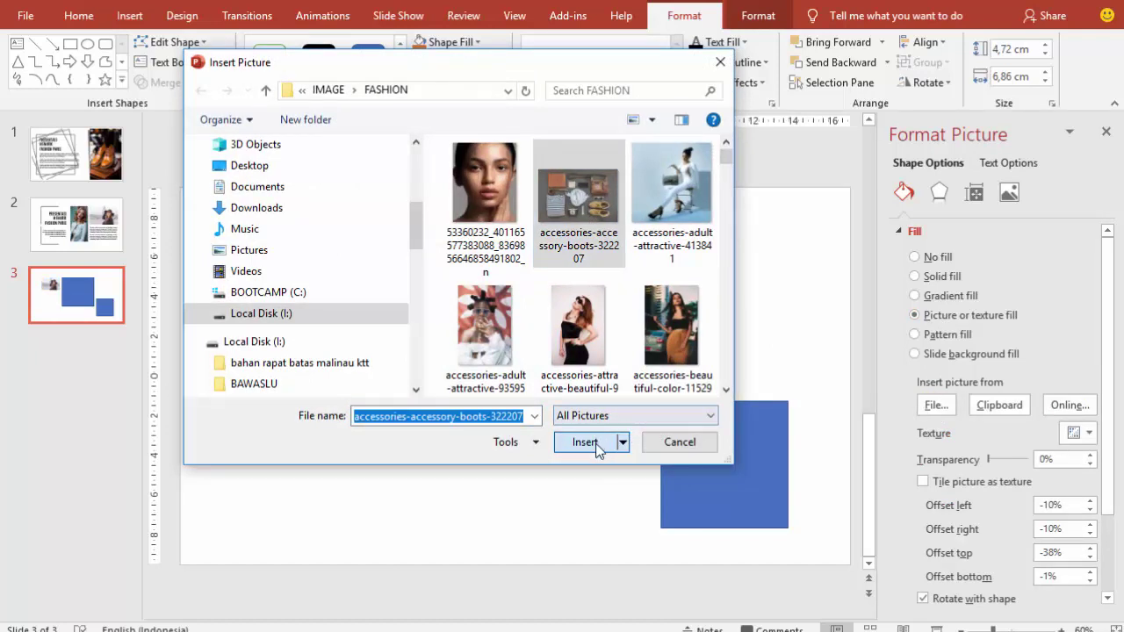
click(587, 443)
- Fill the large rectangle with adult-city-clothes-211050, top offset -11%, with no outline
click(531, 382)
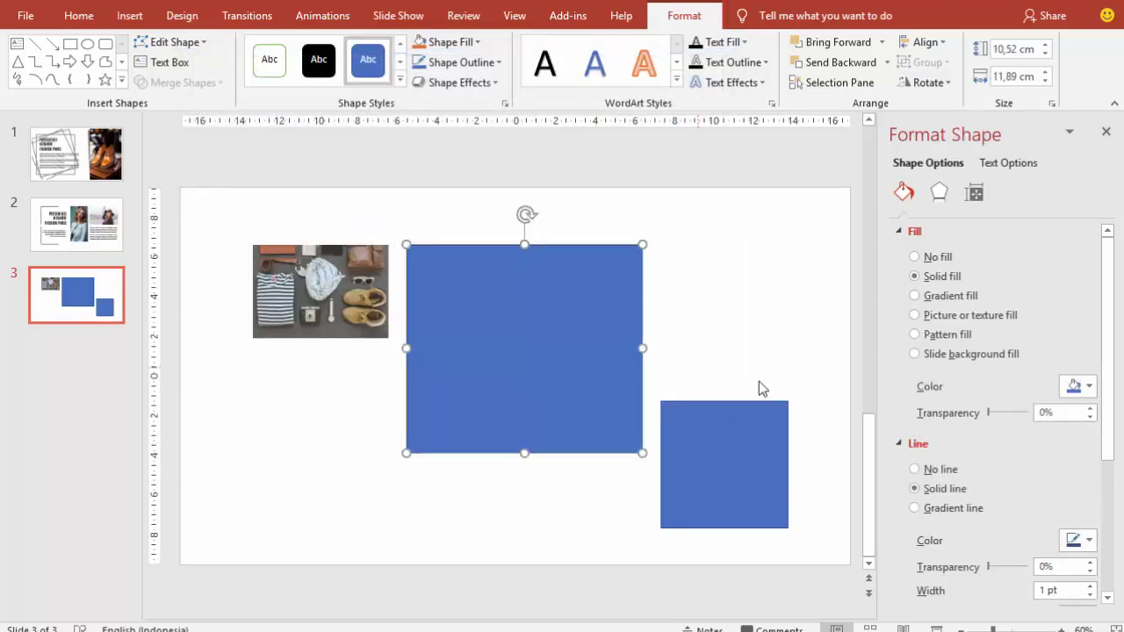
click(916, 315)
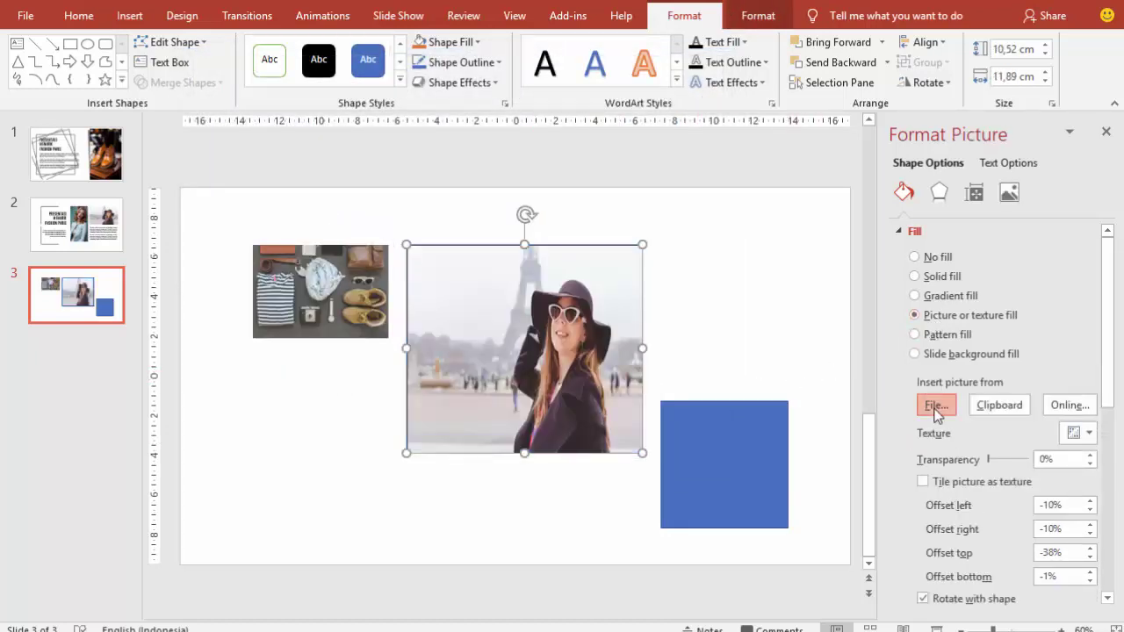
click(936, 405)
drag(727, 160, 733, 221)
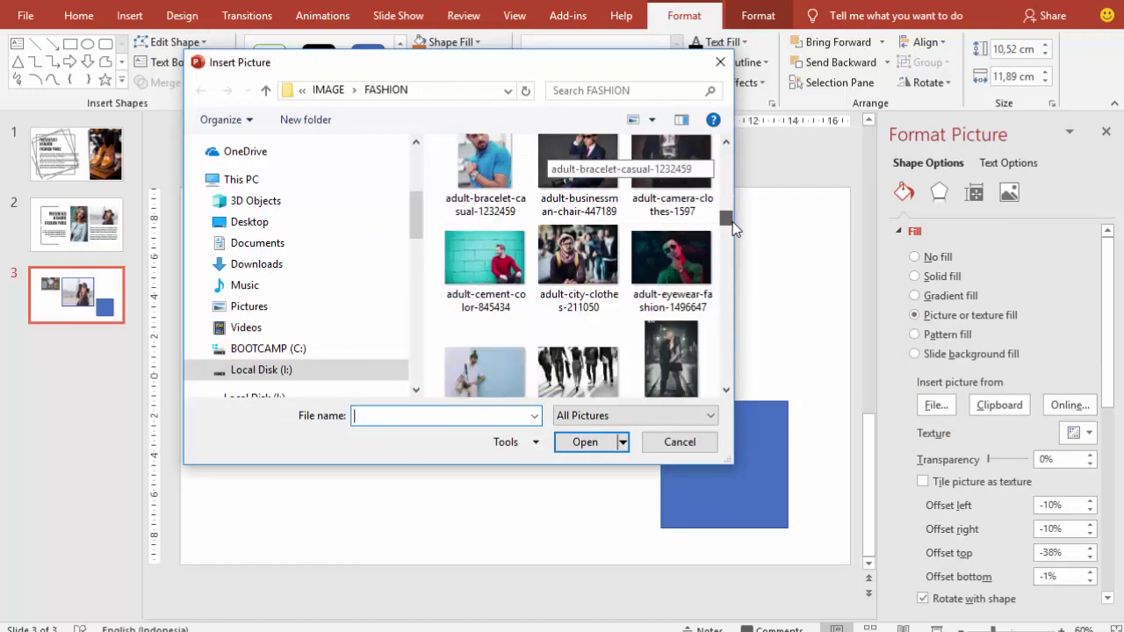
click(591, 249)
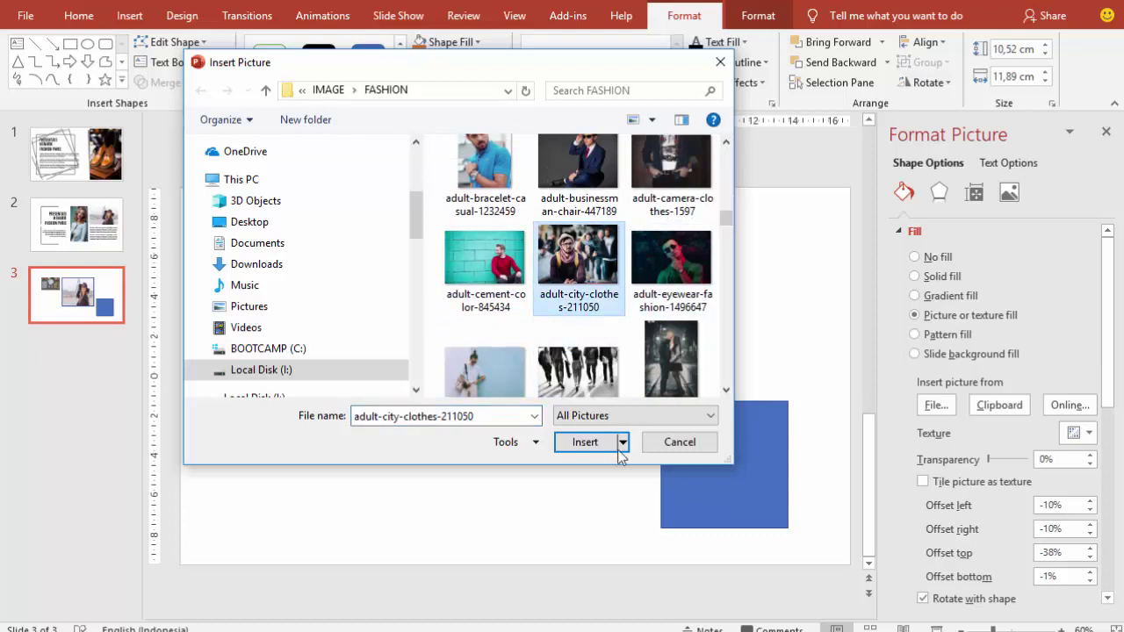
click(585, 444)
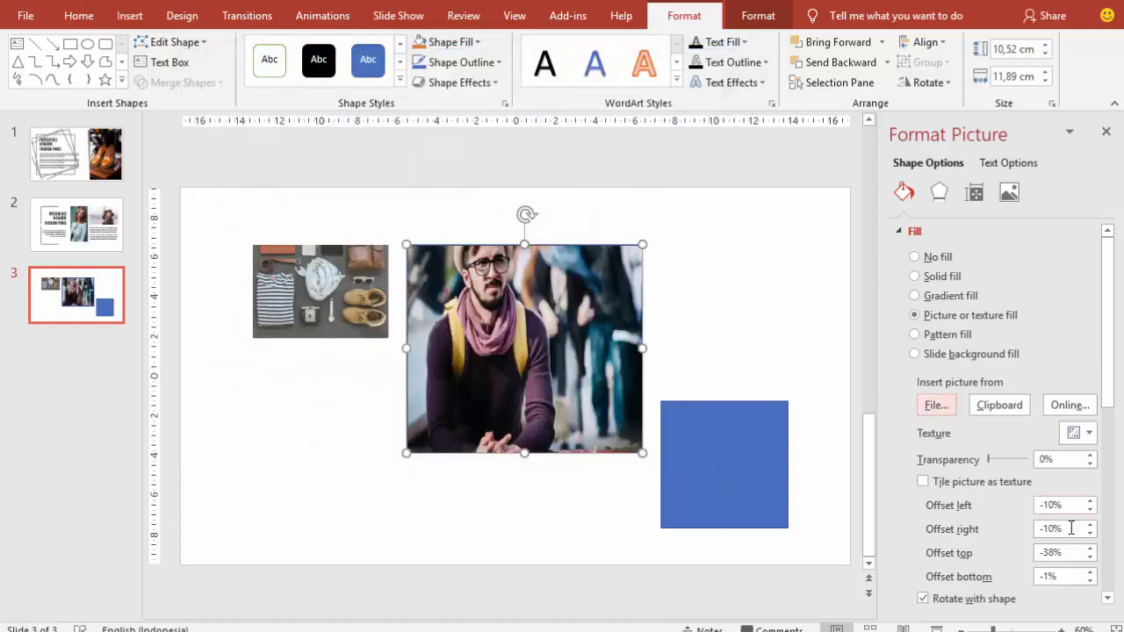
drag(1090, 549, 1092, 553)
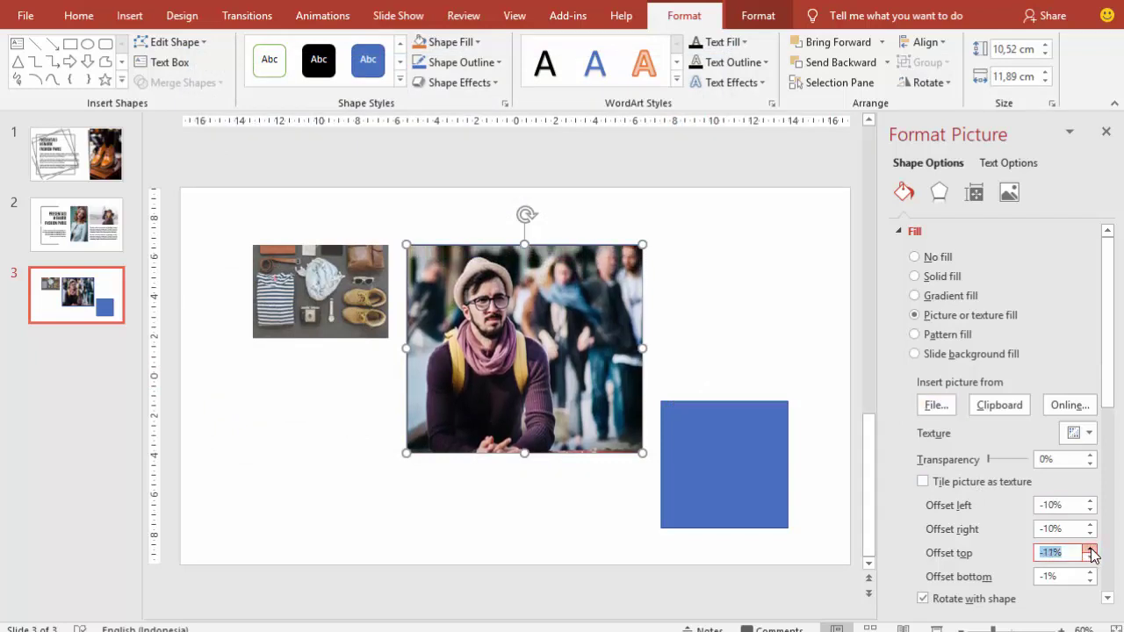
click(899, 232)
click(914, 255)
click(933, 279)
click(748, 428)
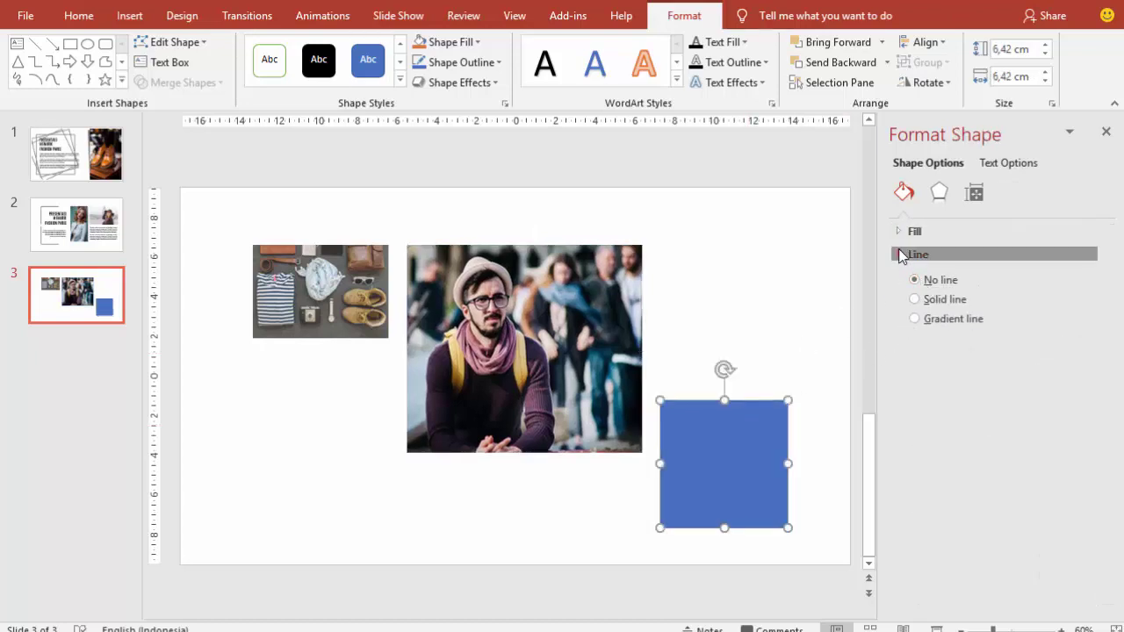
- Fill the small square with the background-bags shopping photo
click(900, 253)
click(900, 231)
click(941, 315)
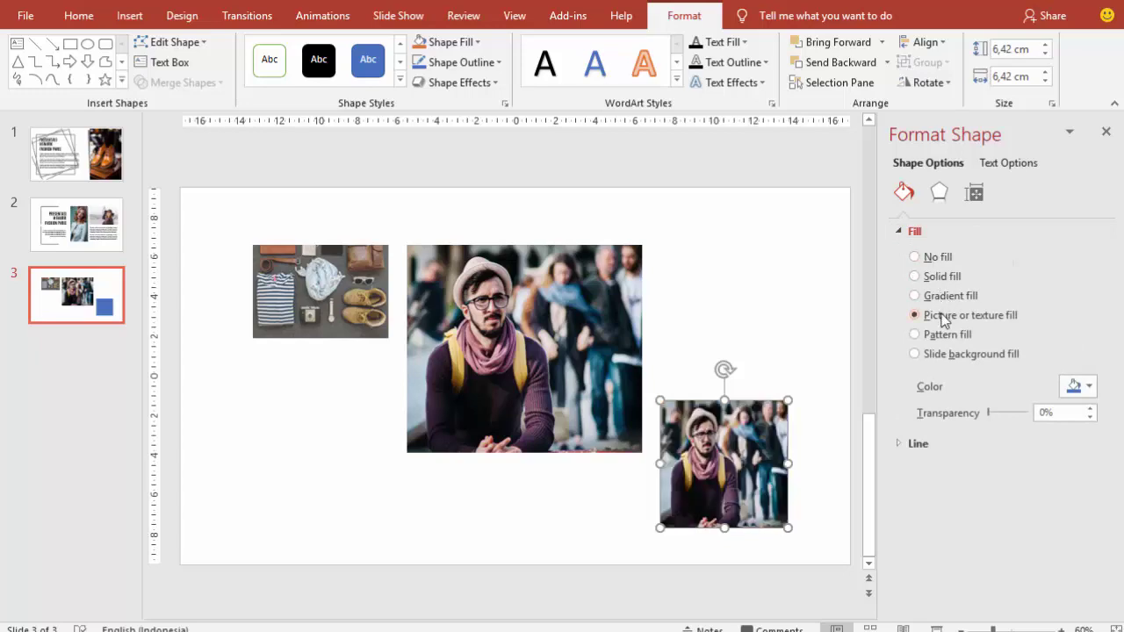
click(935, 406)
scroll(680, 300, down, 1)
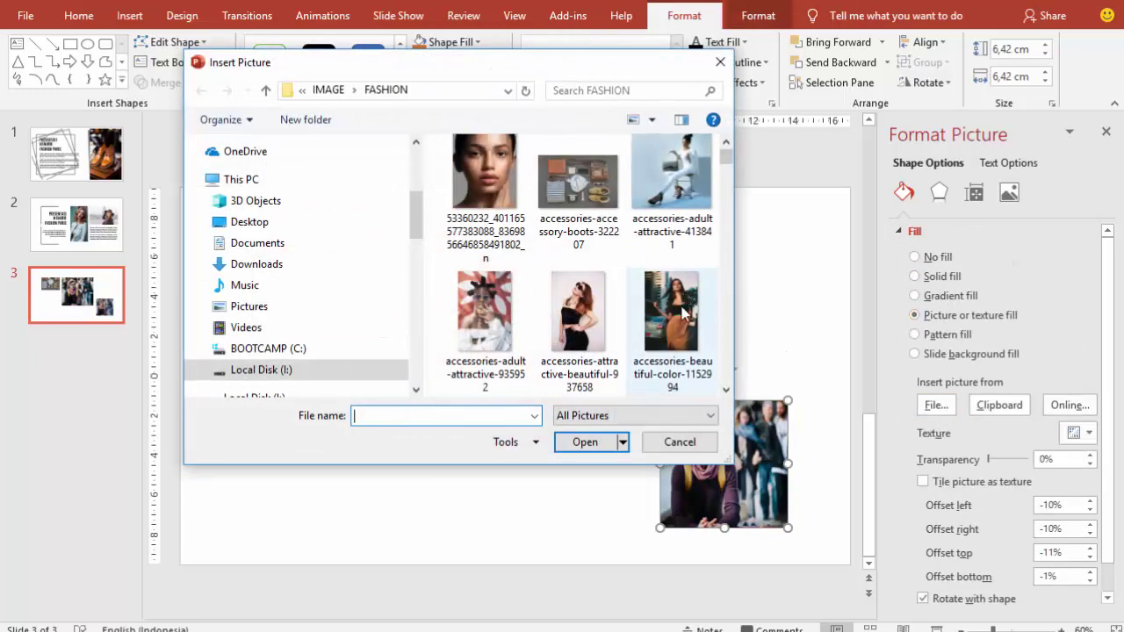
scroll(681, 300, down, 5)
scroll(681, 300, down, 5)
scroll(681, 300, down, 5)
scroll(681, 300, down, 3)
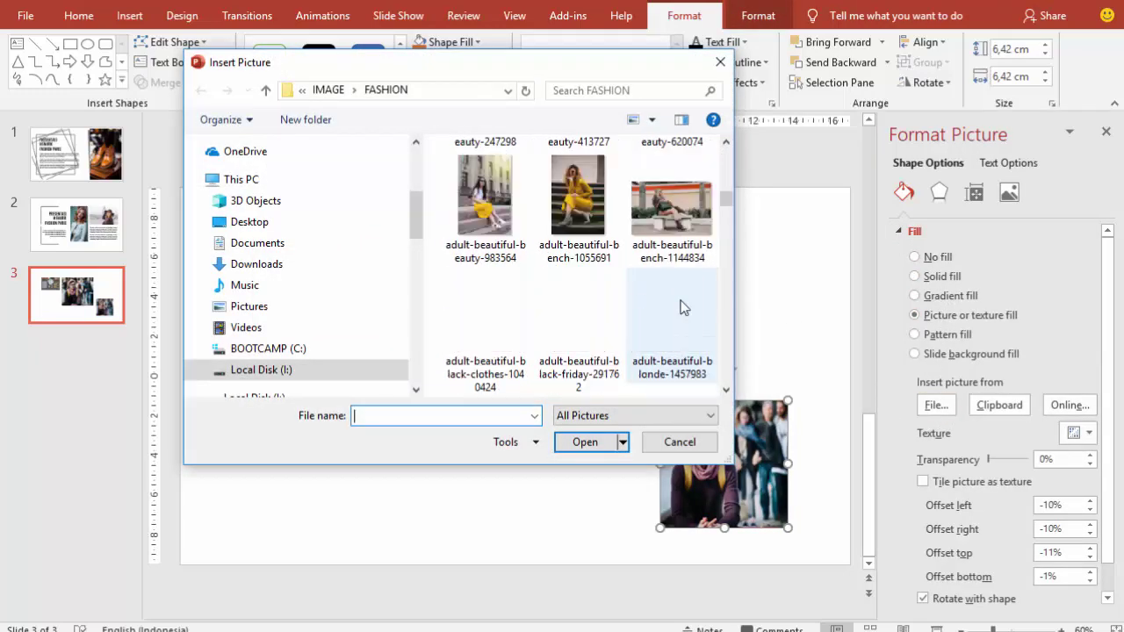
scroll(685, 299, down, 5)
scroll(692, 289, down, 5)
scroll(691, 288, down, 5)
scroll(691, 288, down, 3)
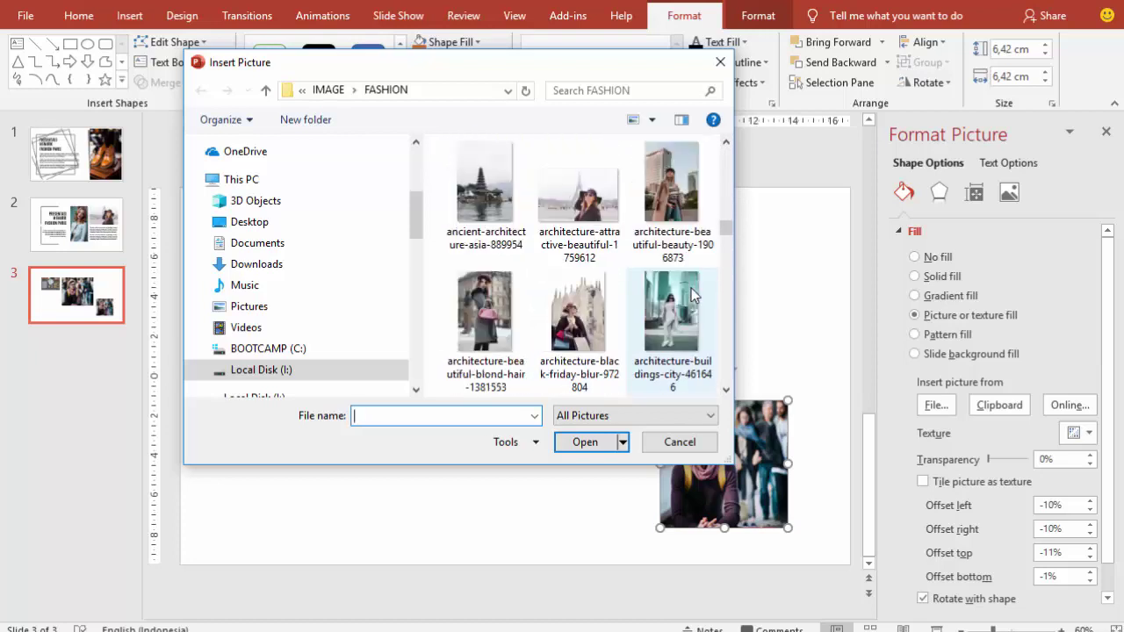
scroll(692, 288, down, 5)
scroll(692, 288, down, 5)
scroll(691, 288, down, 3)
scroll(691, 288, down, 3)
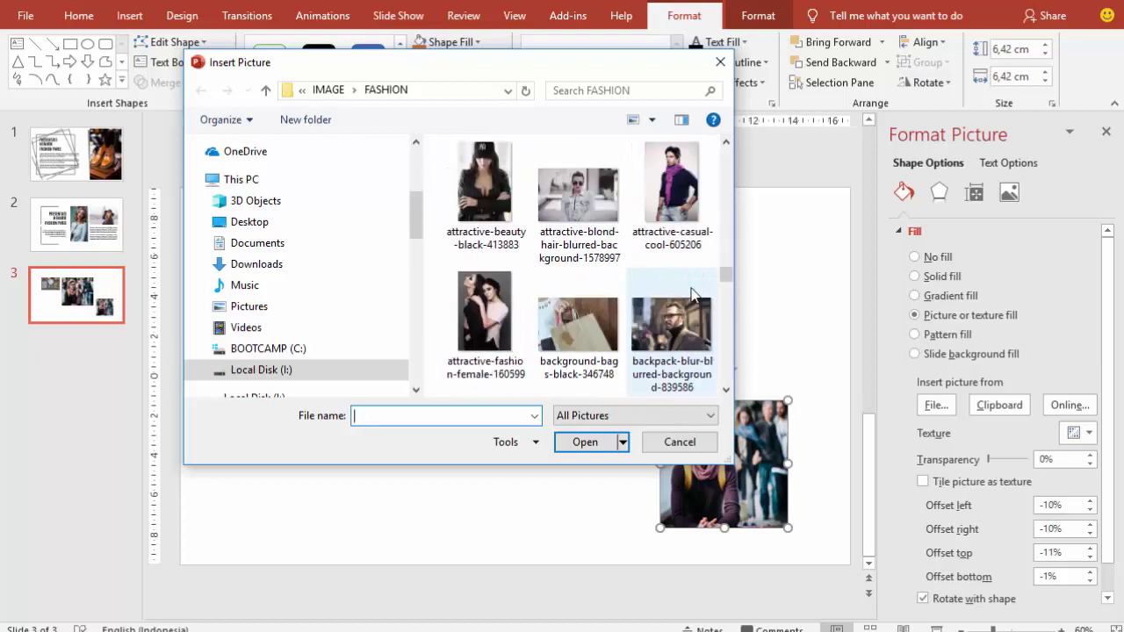
click(578, 323)
click(595, 441)
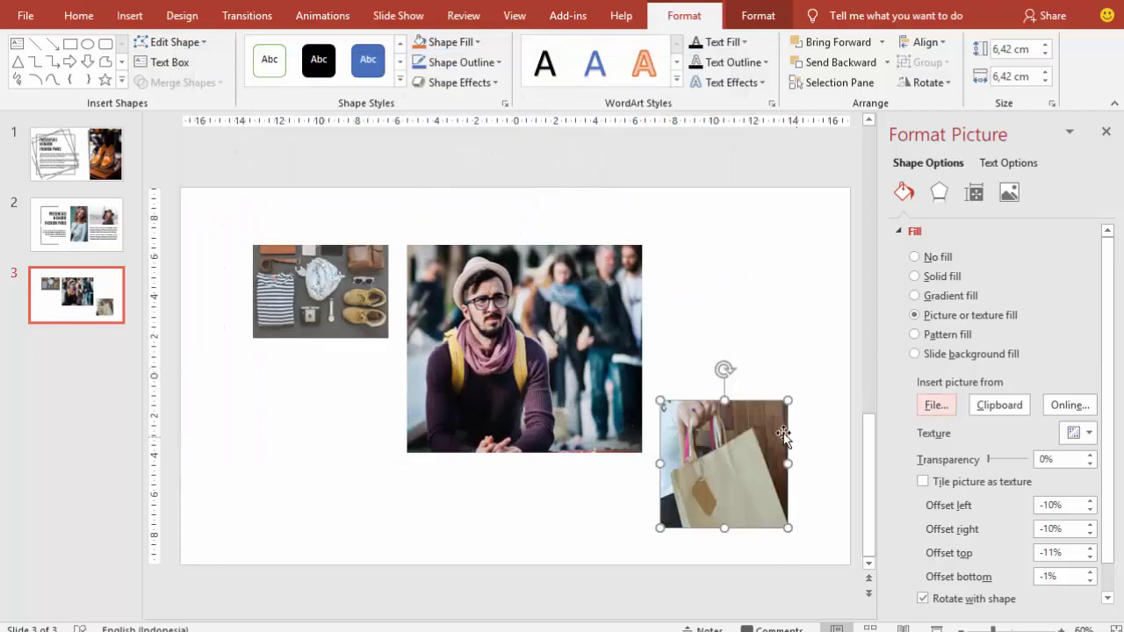
- Set the bag photo's offsets to -6% left, -4% right and -1% top
click(1088, 503)
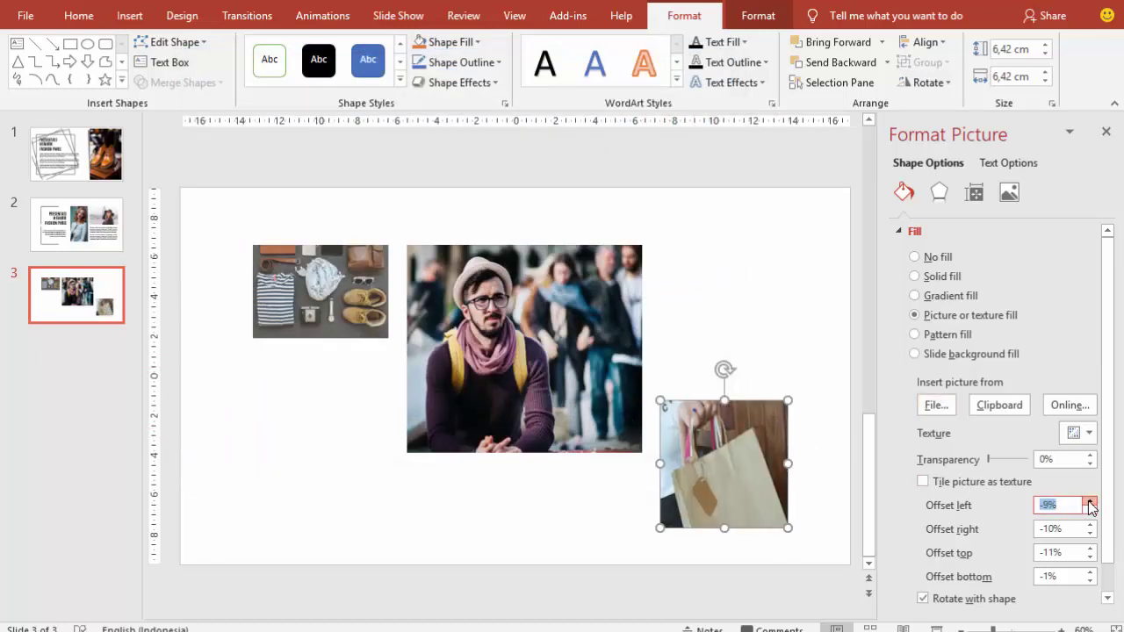
click(1088, 503)
click(1092, 524)
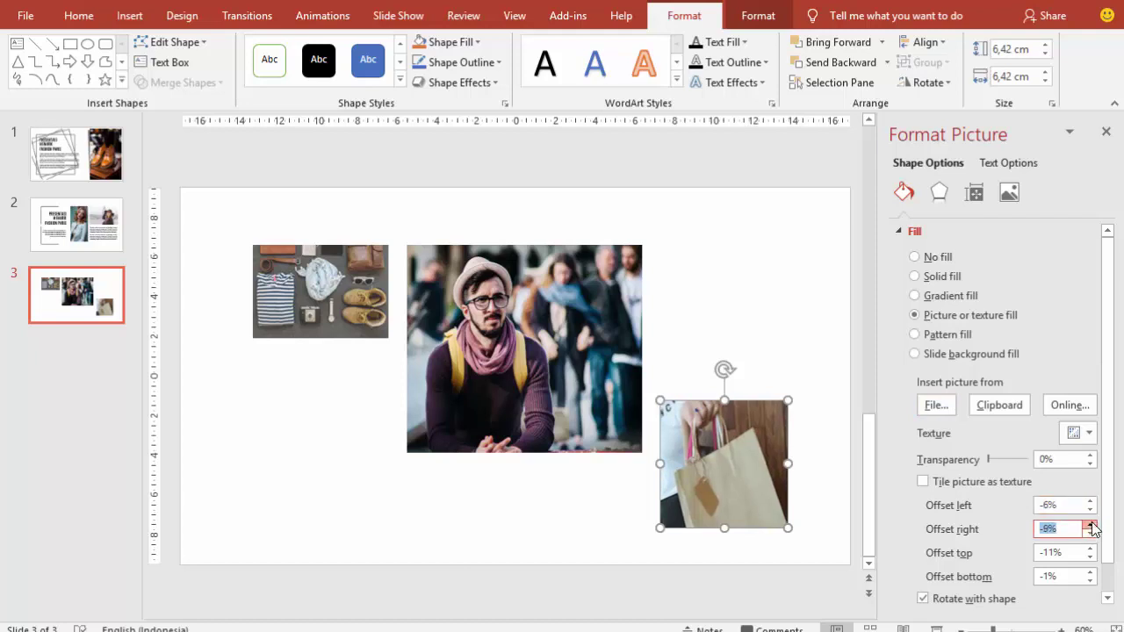
click(1092, 524)
click(1092, 524)
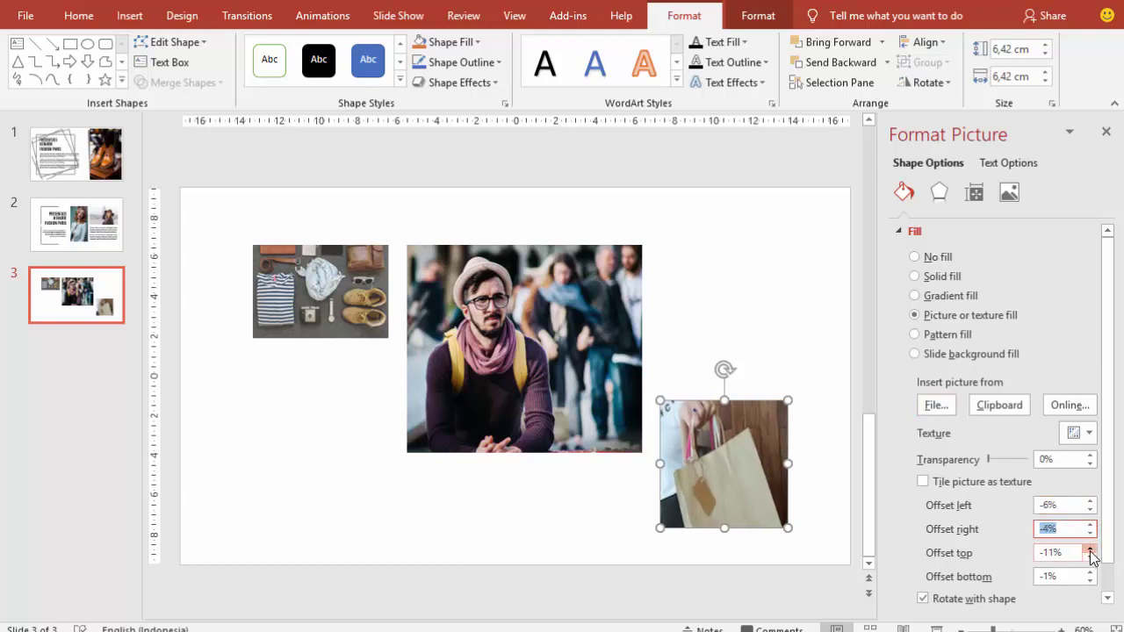
click(1090, 549)
click(1091, 549)
click(1090, 549)
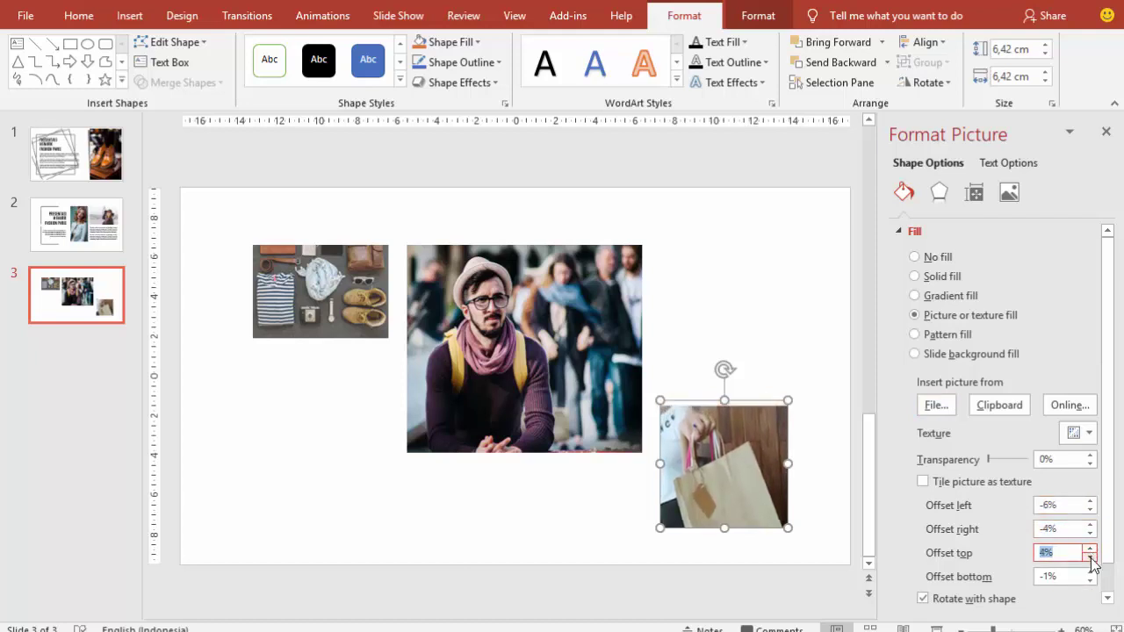
click(1090, 552)
click(1090, 552)
click(1090, 551)
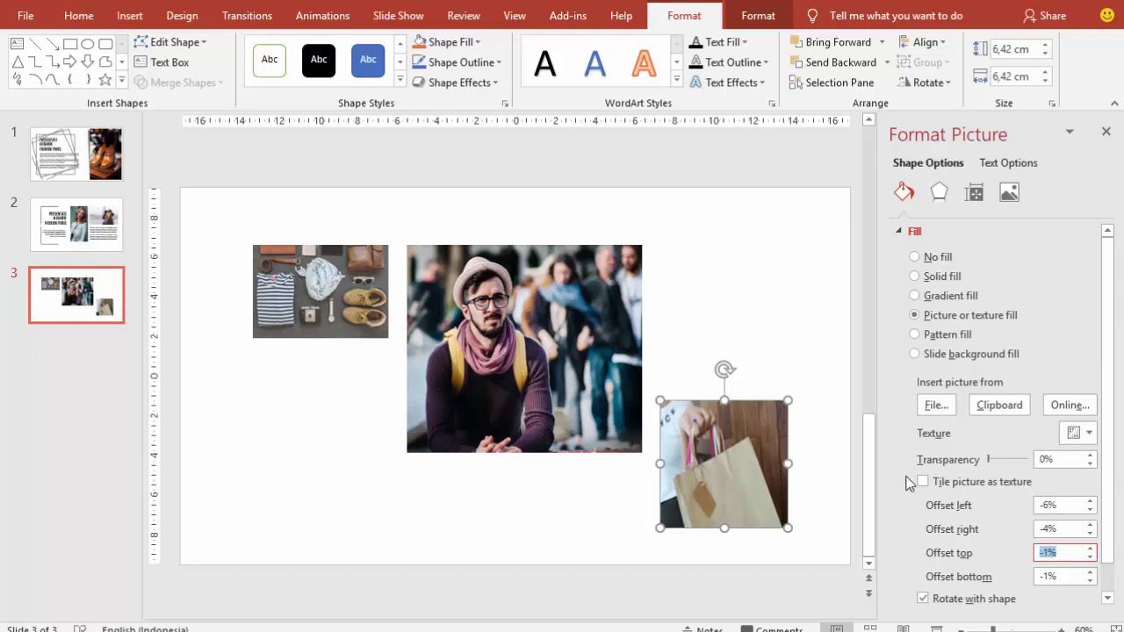
click(804, 415)
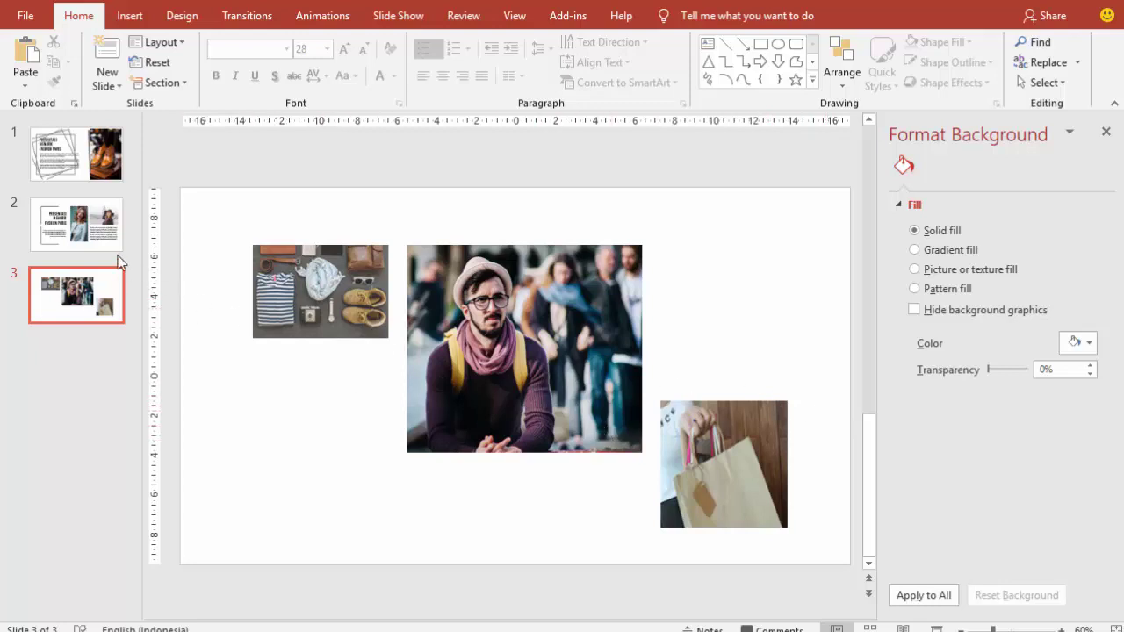
- Copy the title and body text boxes from slide 2 onto slide 3, placed lower left
click(97, 230)
click(365, 347)
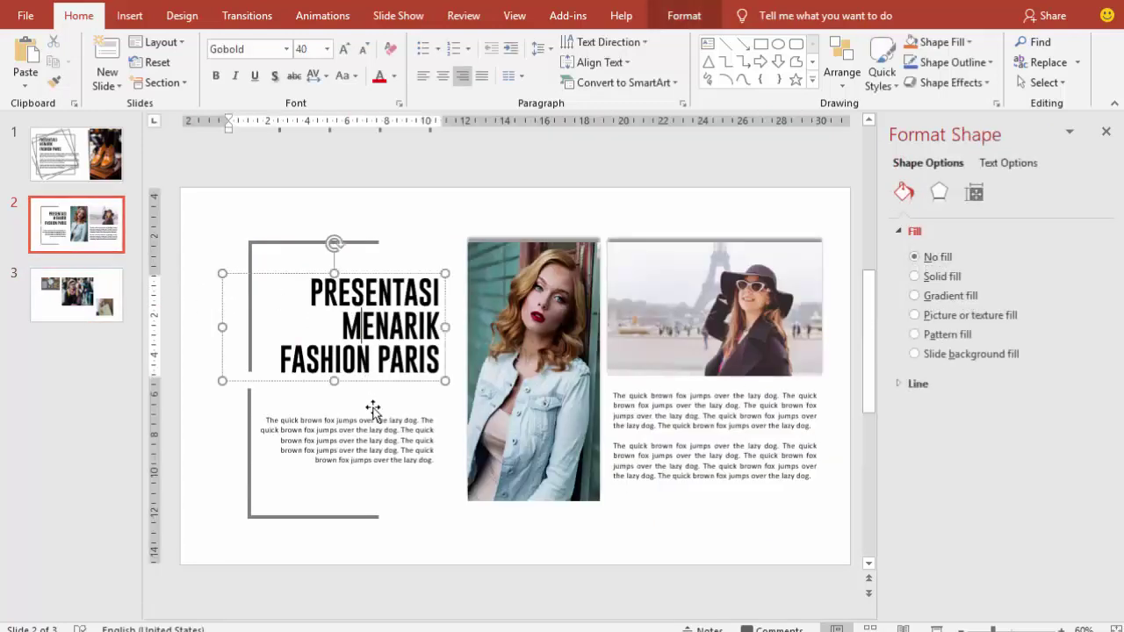
shift+click(376, 419)
key(ctrl+c)
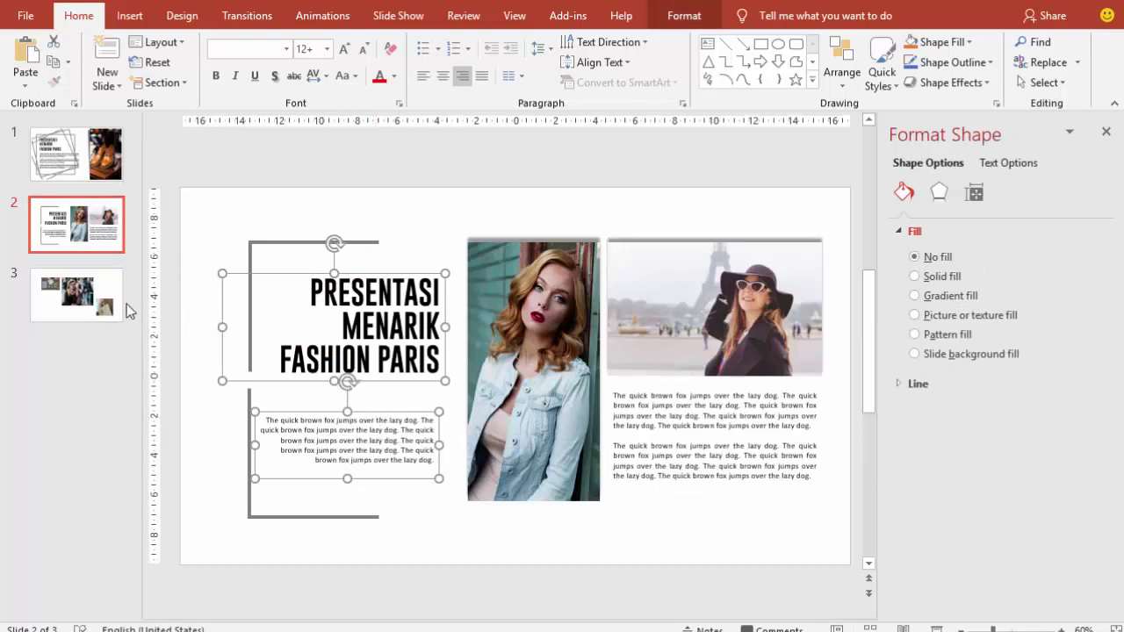
click(120, 309)
key(ctrl+v)
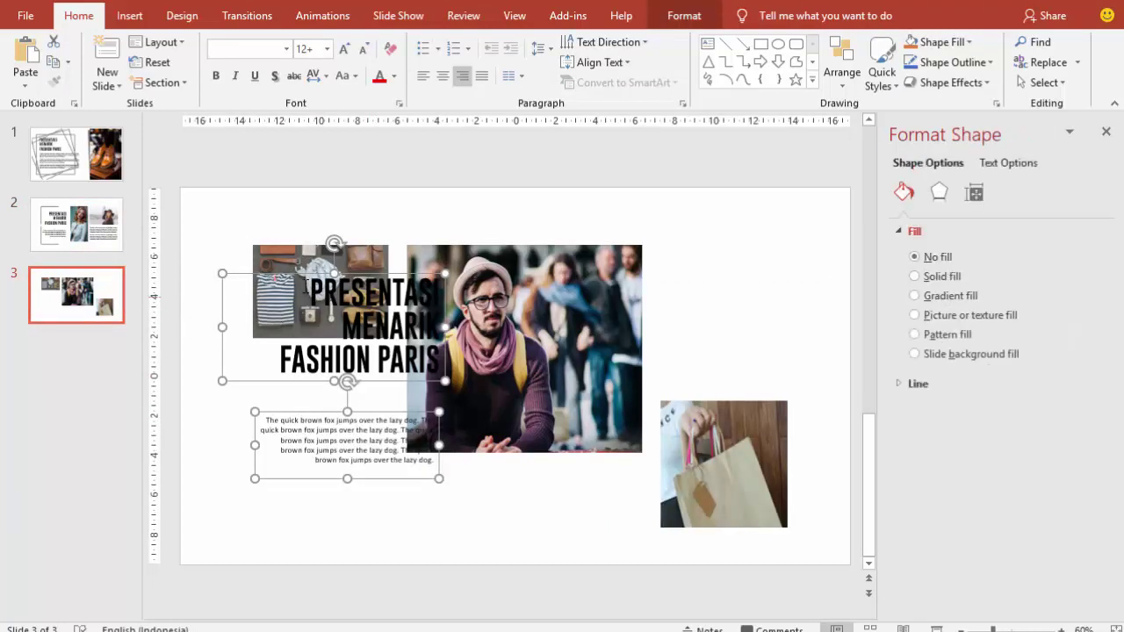
drag(244, 272, 209, 357)
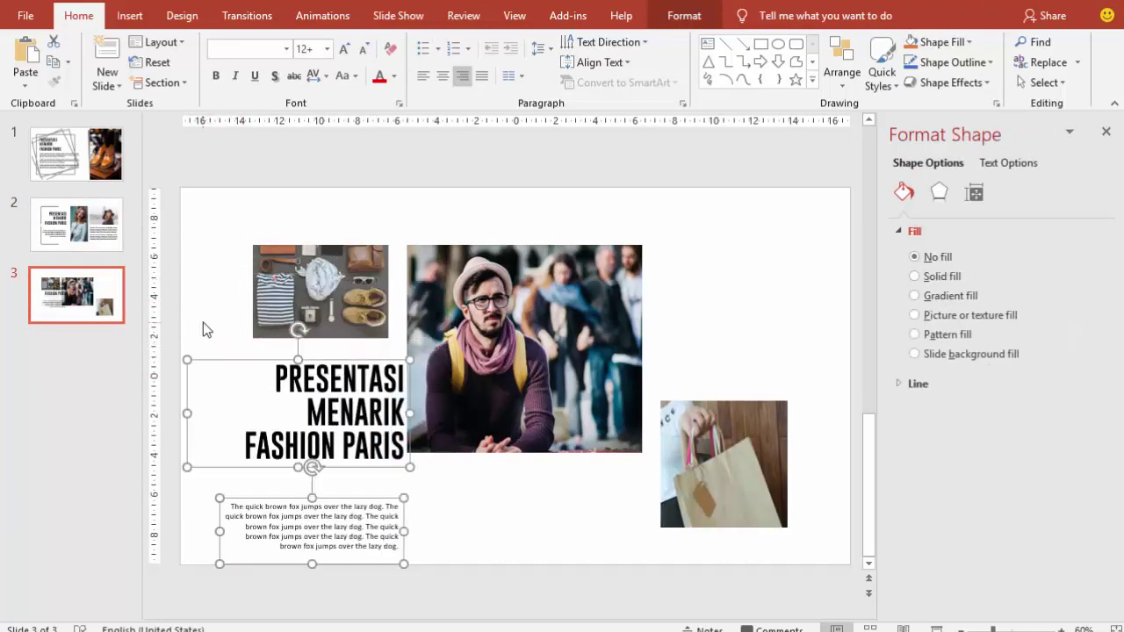
click(203, 322)
click(232, 362)
drag(262, 364, 243, 353)
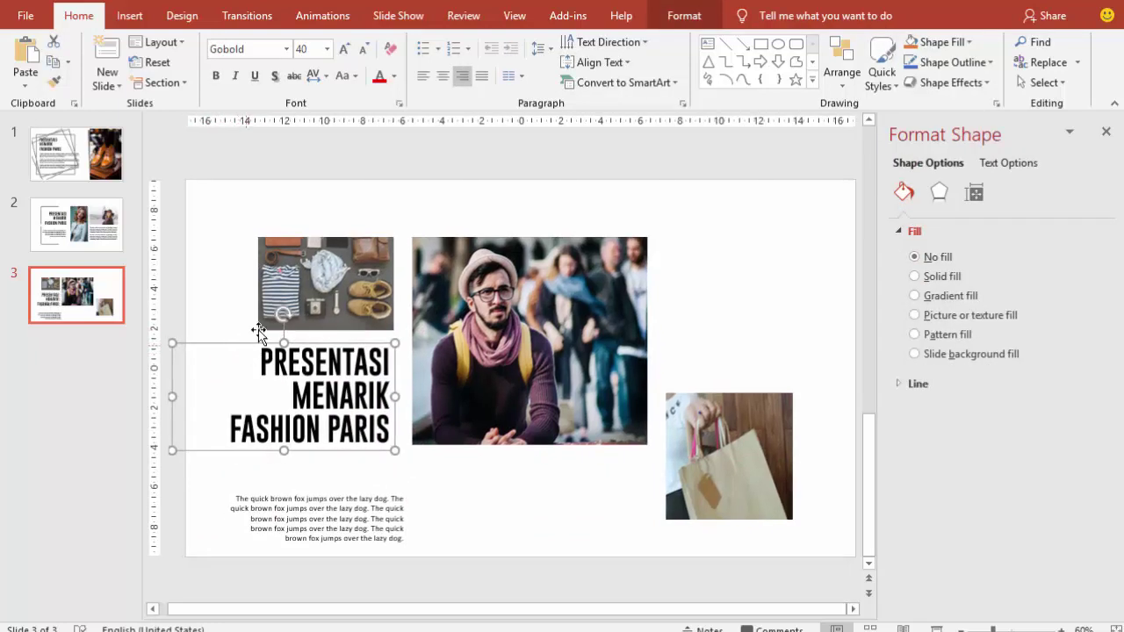
- Make the title 20 pt, left-aligned, and line it up with the photo's left edge
click(326, 49)
click(304, 221)
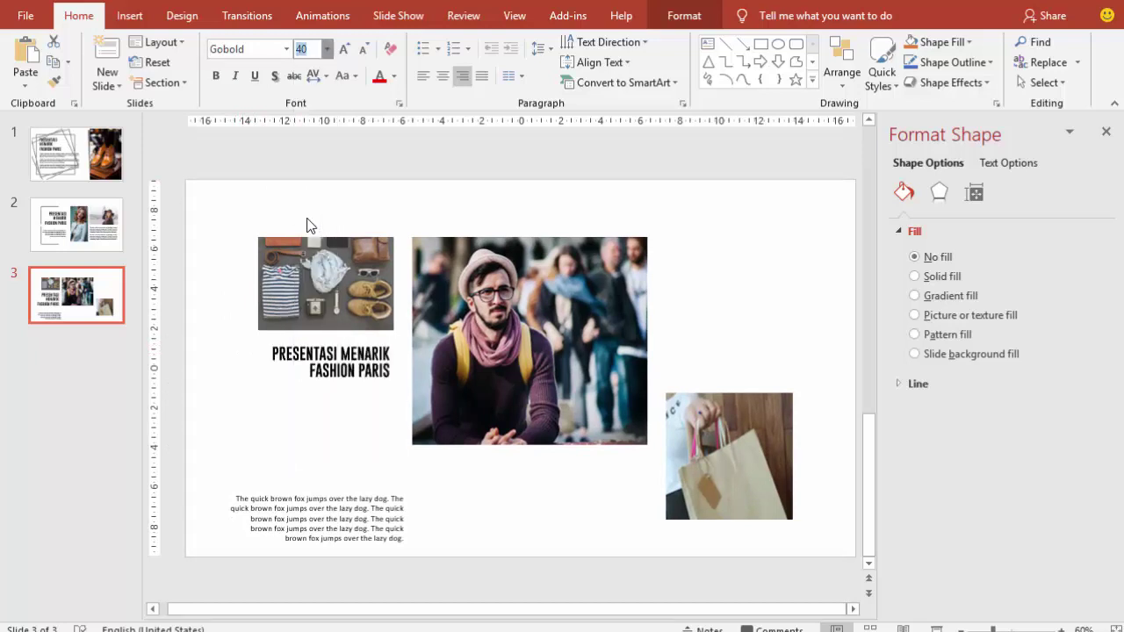
click(424, 76)
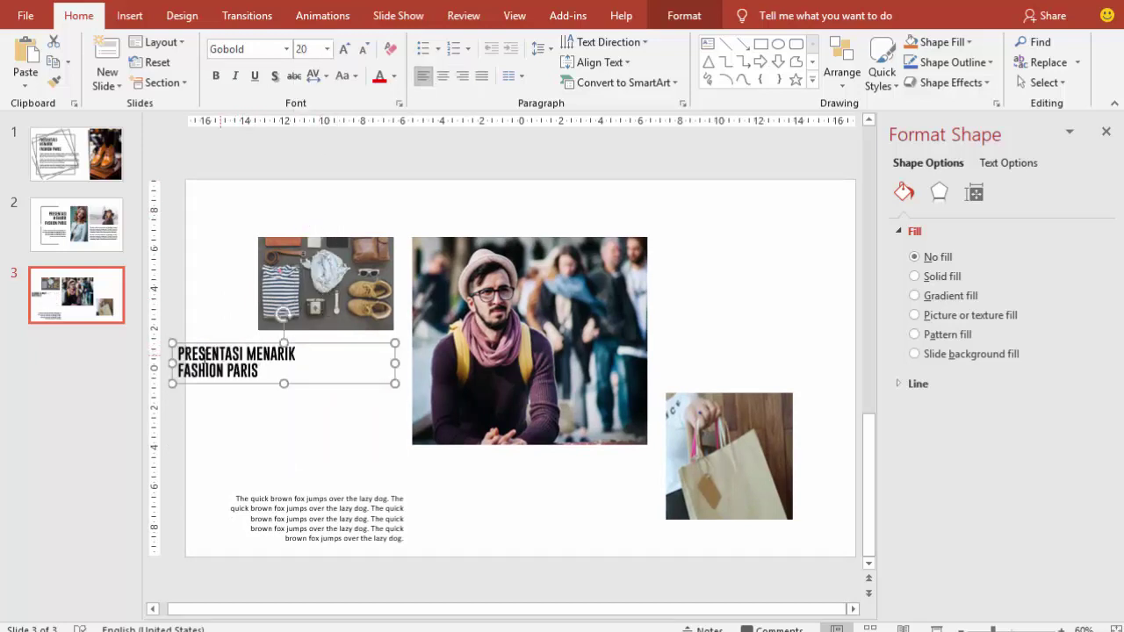
mouse_move(167, 363)
mouse_down()
mouse_move(257, 363)
mouse_move(247, 370)
mouse_up()
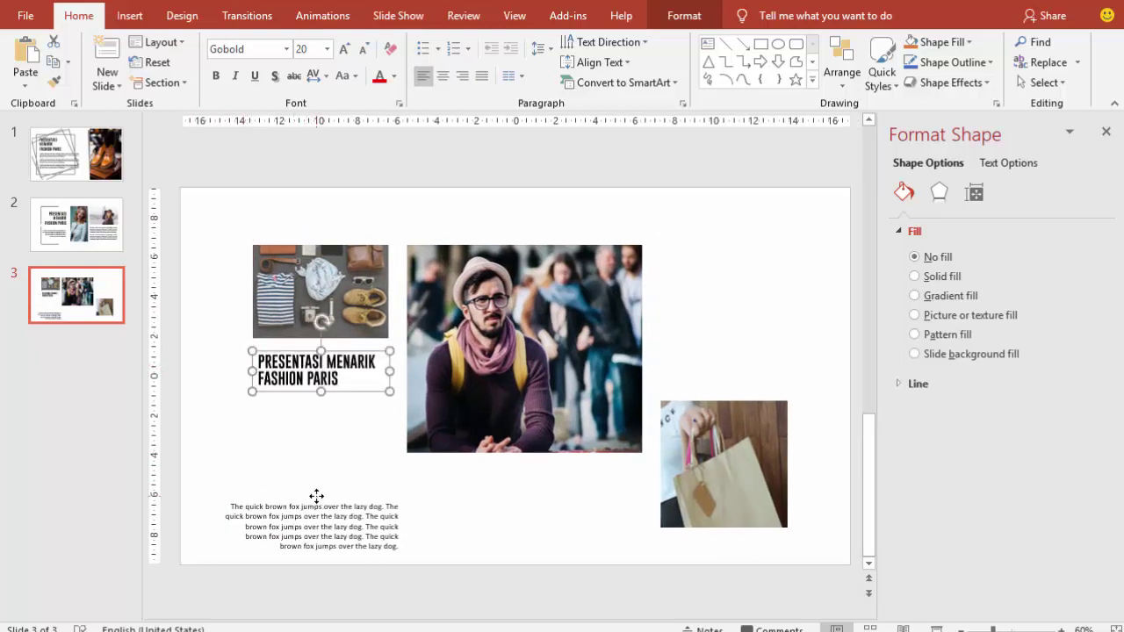
- Move the body text box just under the title, narrow it, and left-align it
drag(316, 498, 309, 407)
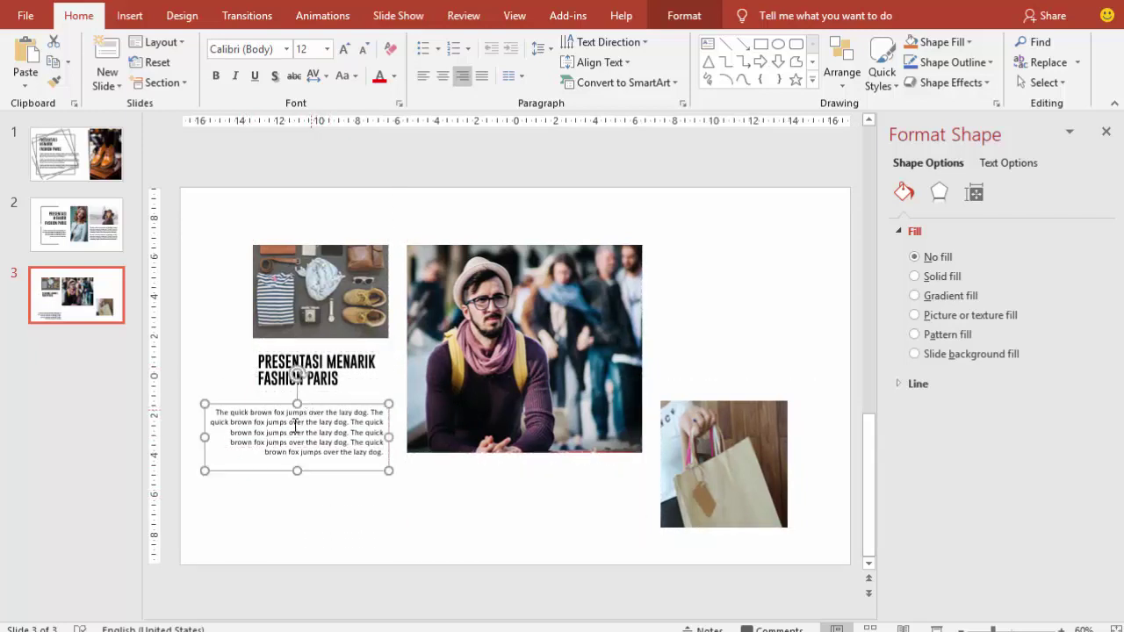
drag(206, 436, 250, 434)
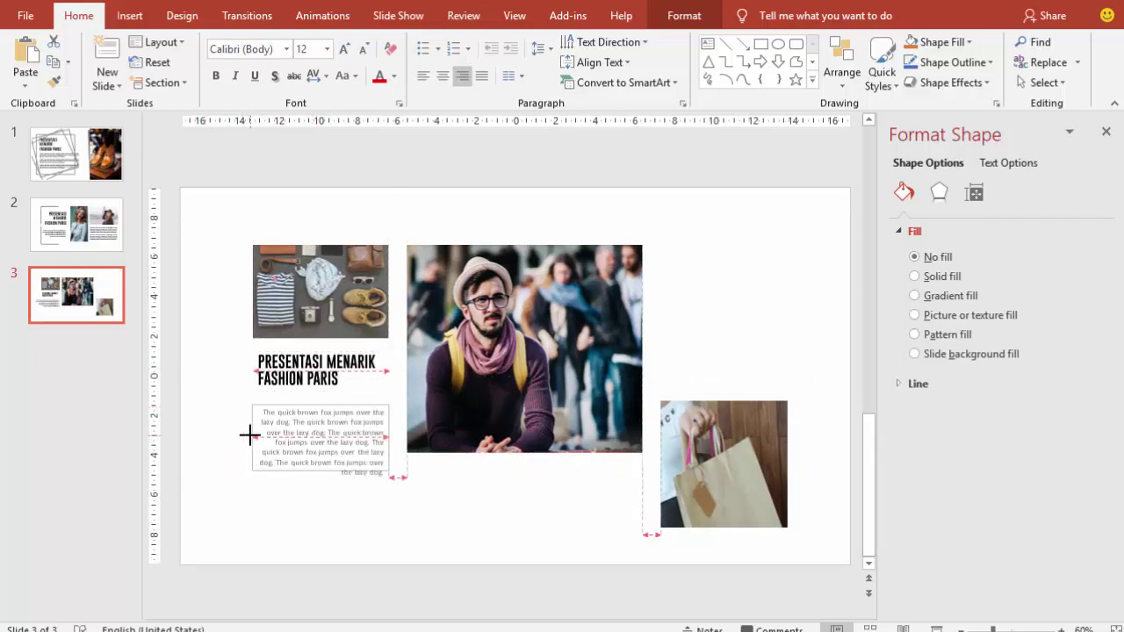
click(424, 75)
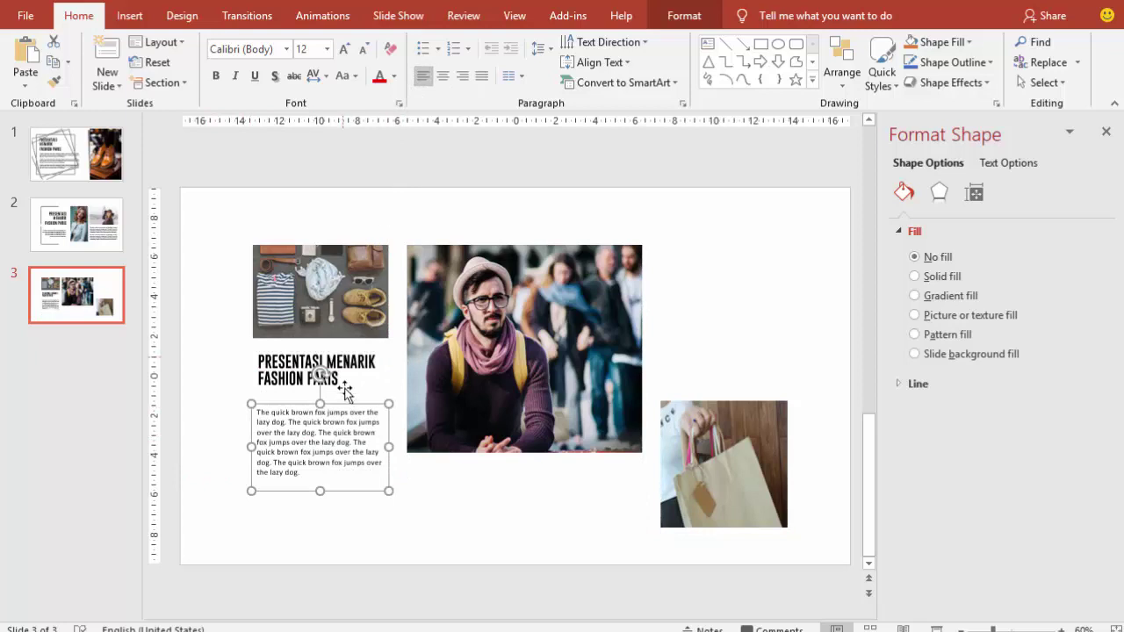
drag(346, 396, 349, 384)
click(419, 492)
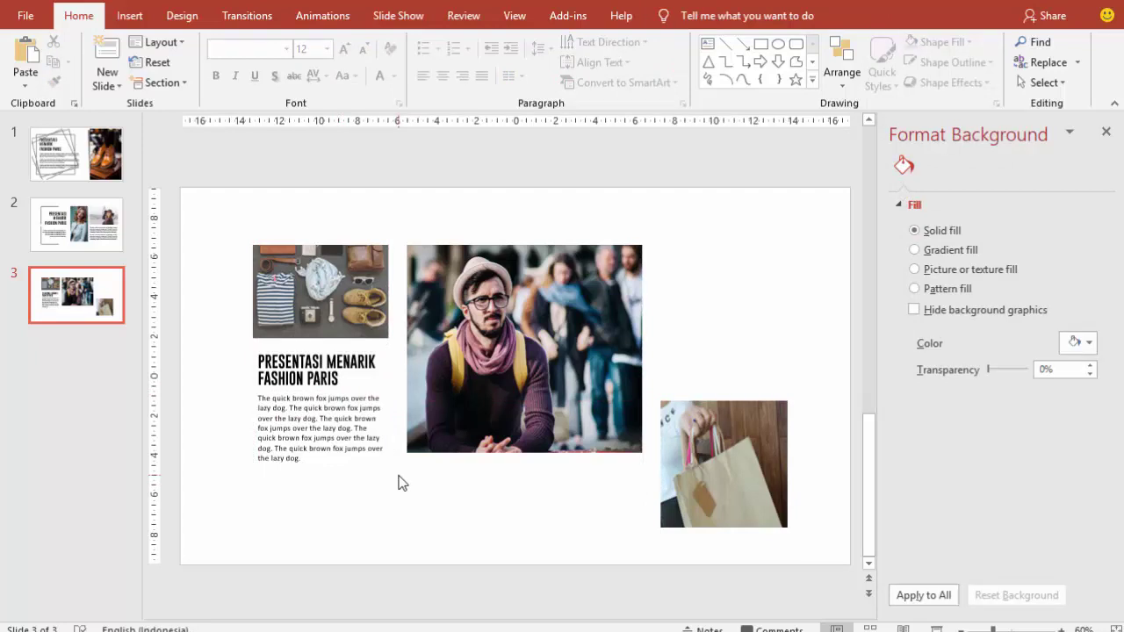
- Make the body text grey, then copy the title and body block above the shopping-bag photo
click(346, 408)
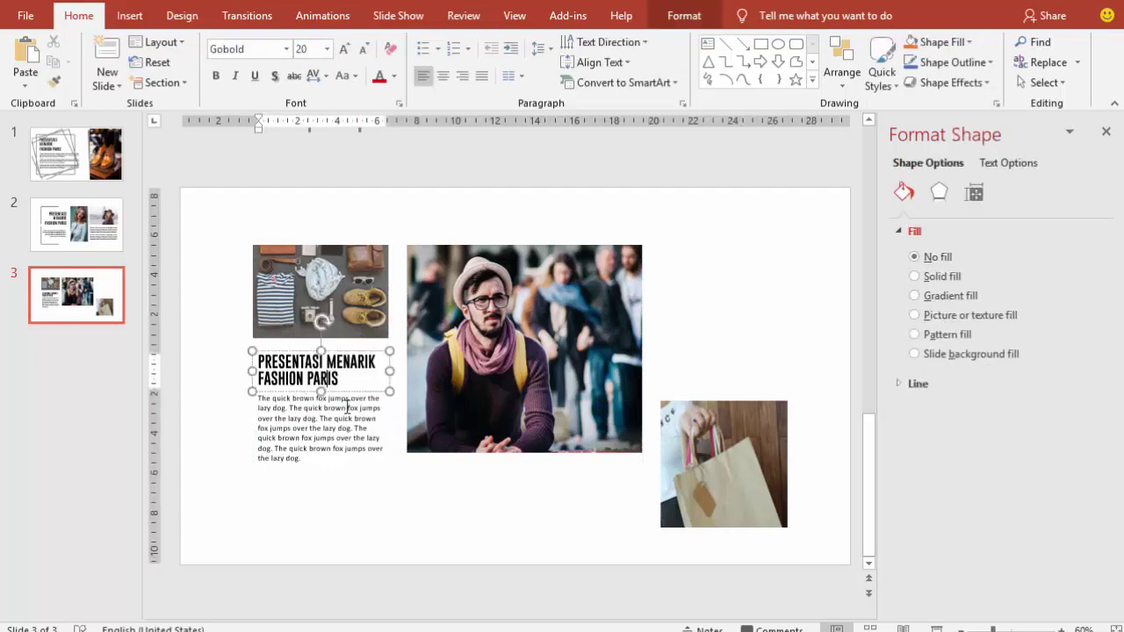
click(359, 392)
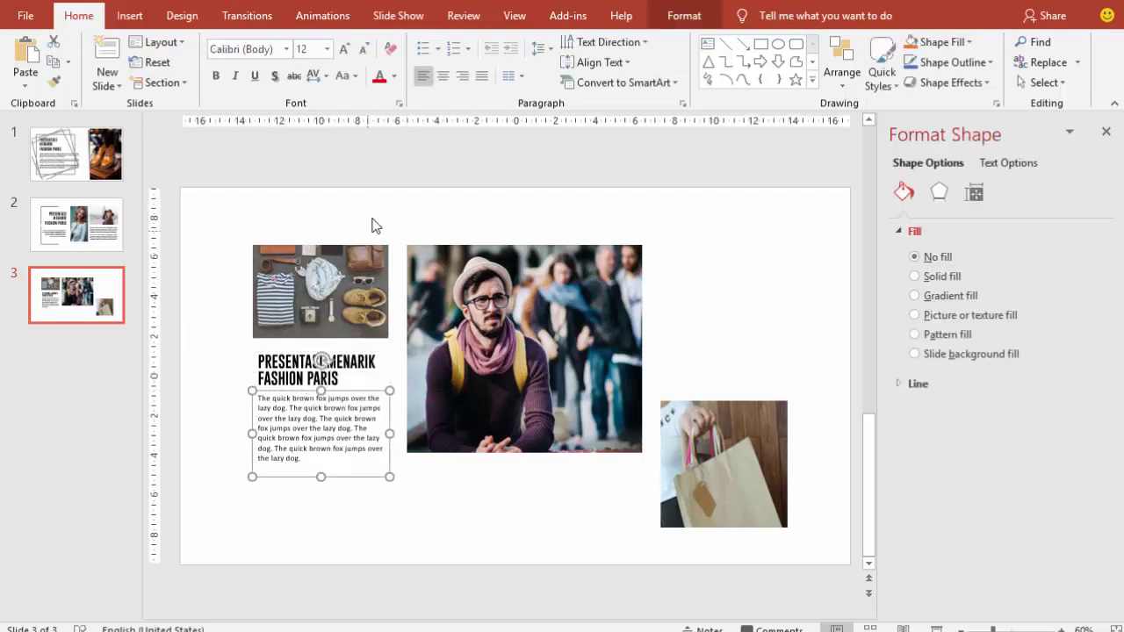
click(393, 76)
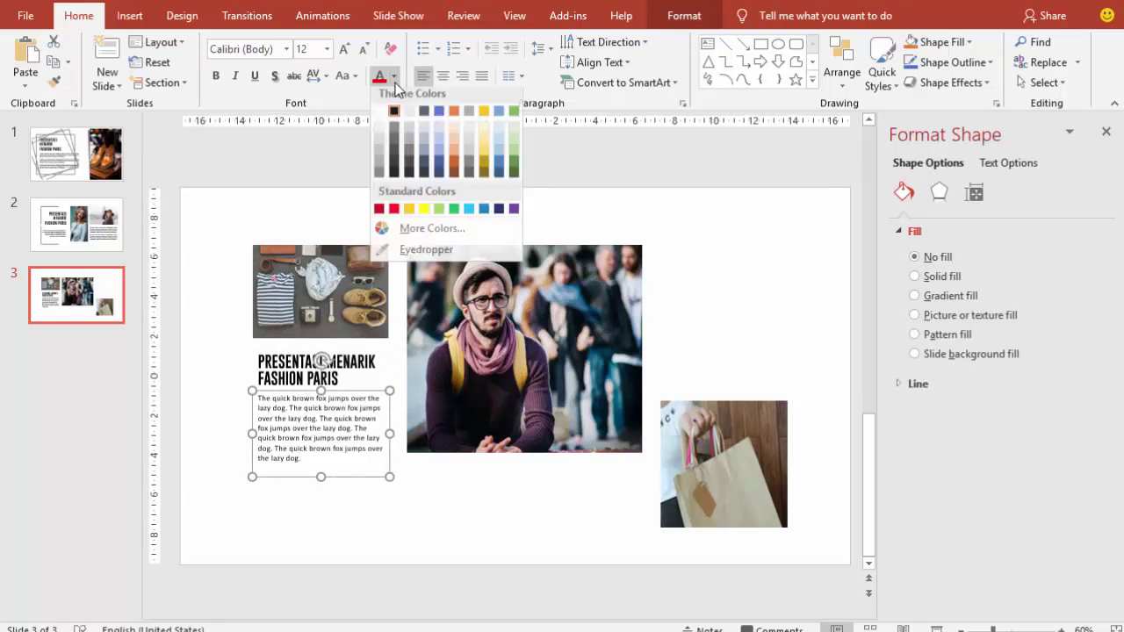
click(407, 161)
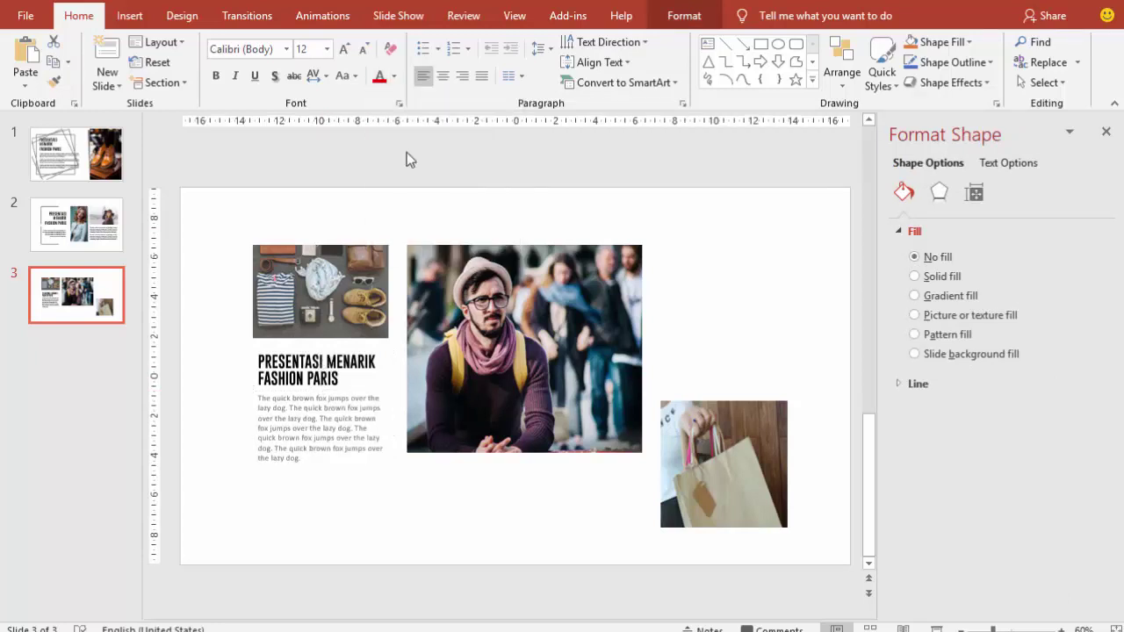
shift+click(365, 355)
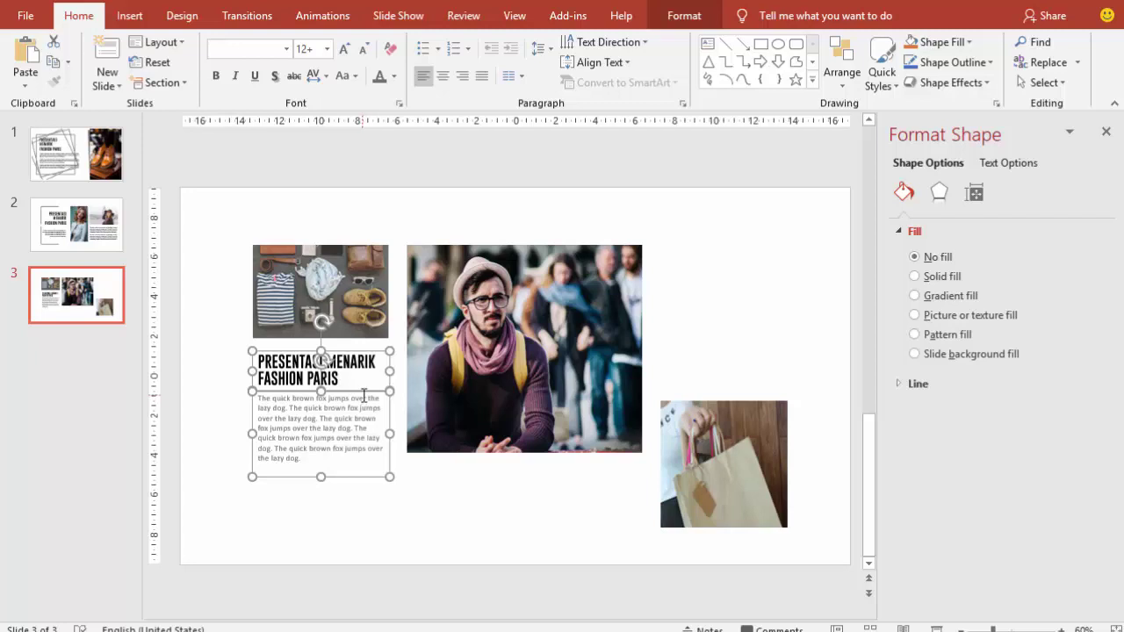
mouse_move(364, 397)
mouse_down()
mouse_move(772, 259)
mouse_move(772, 243)
mouse_up()
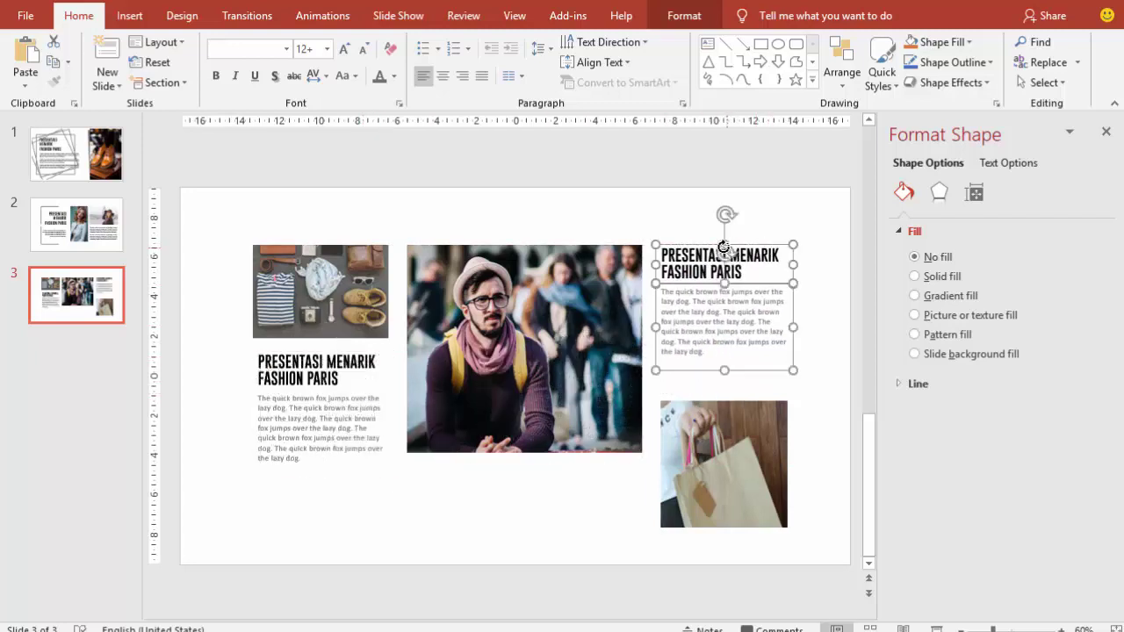
- Justify the copied body text and narrow its box from both sides
click(808, 312)
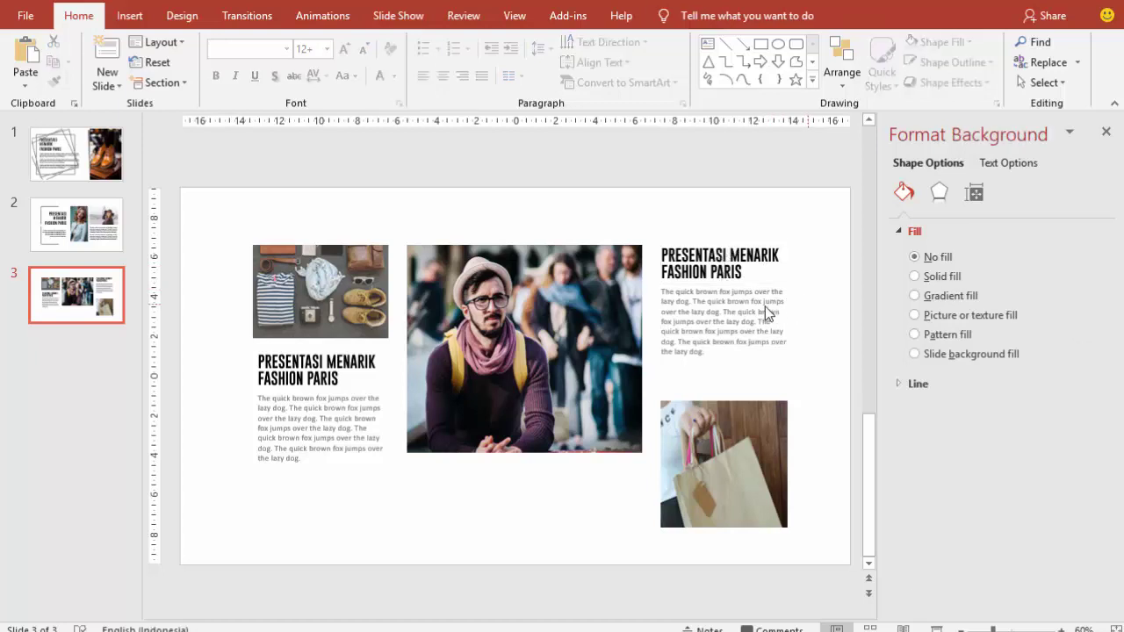
click(765, 303)
click(795, 310)
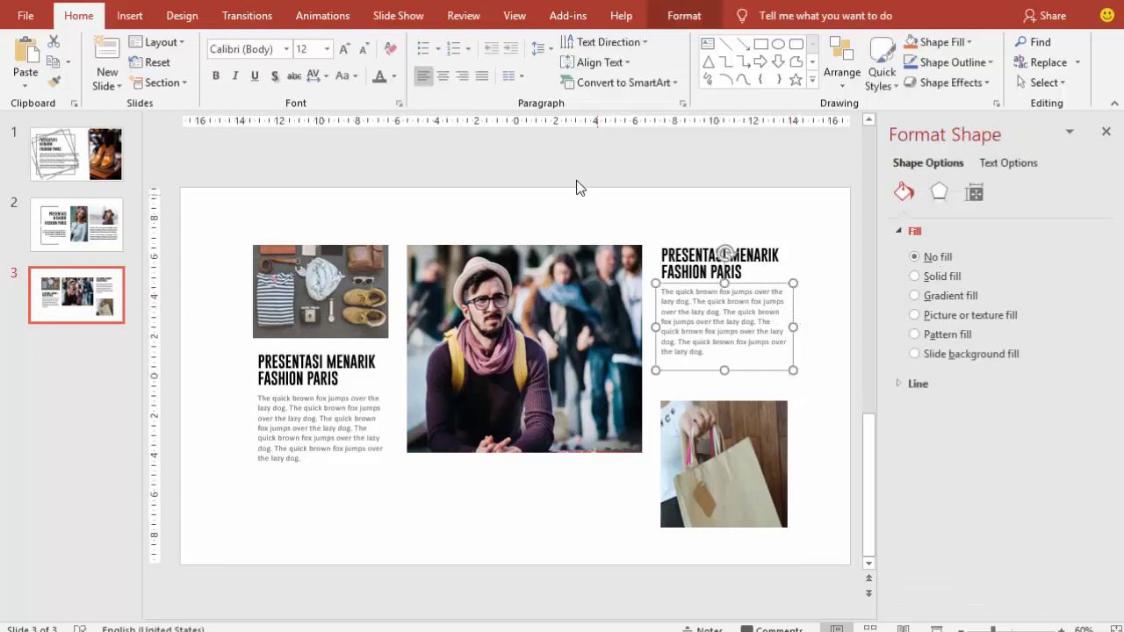
click(480, 77)
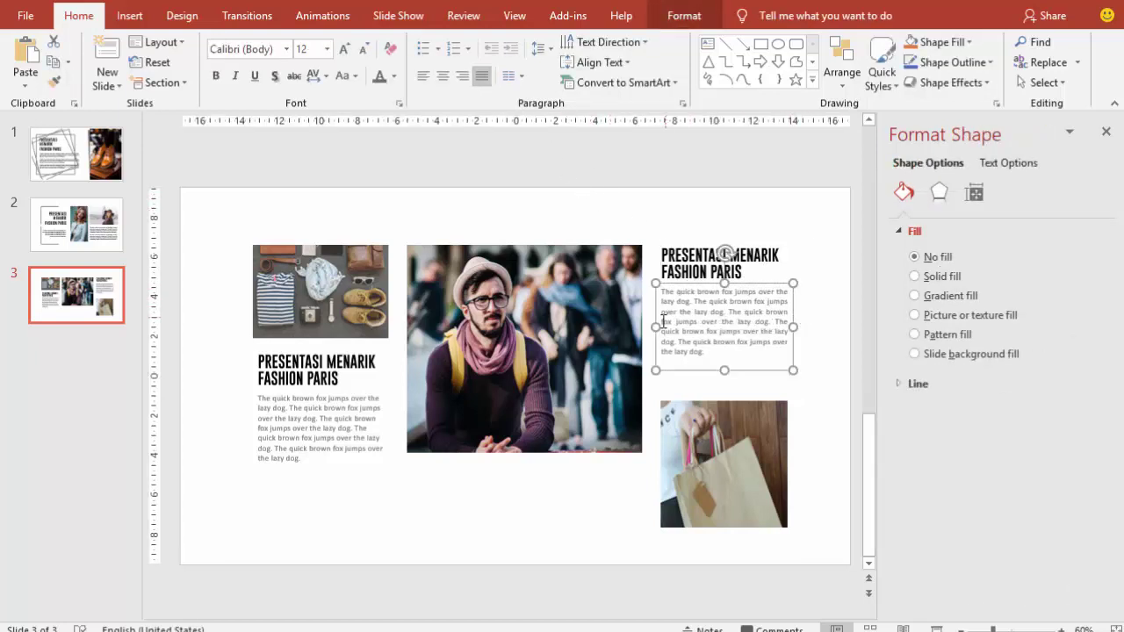
drag(656, 328, 661, 327)
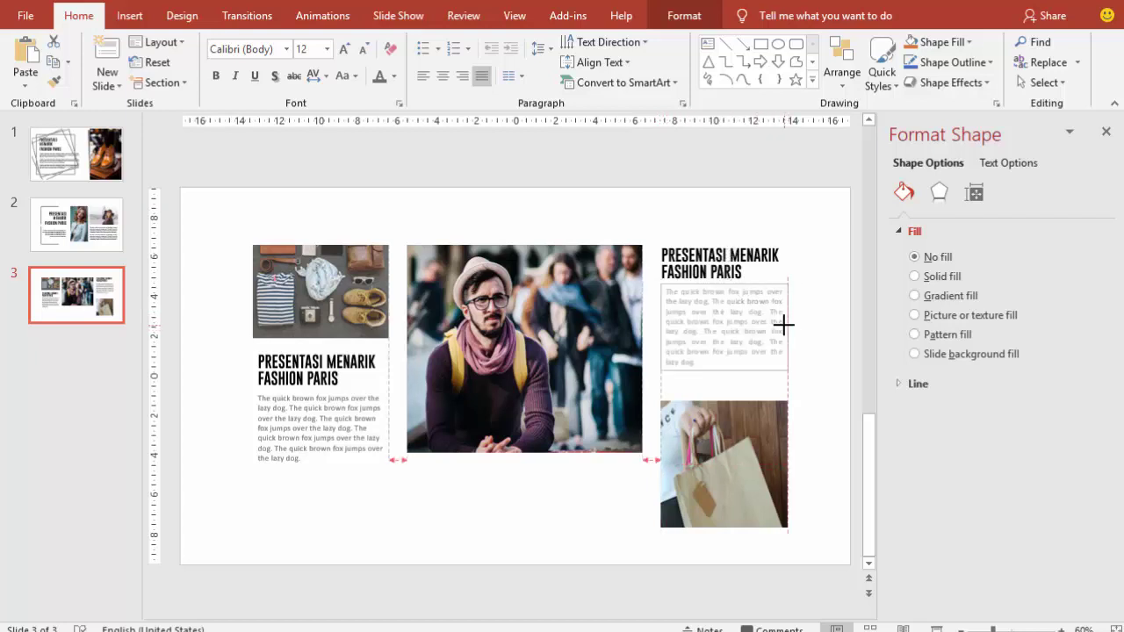
drag(793, 326, 788, 326)
- Nudge the copied title into place just above its body text
click(745, 255)
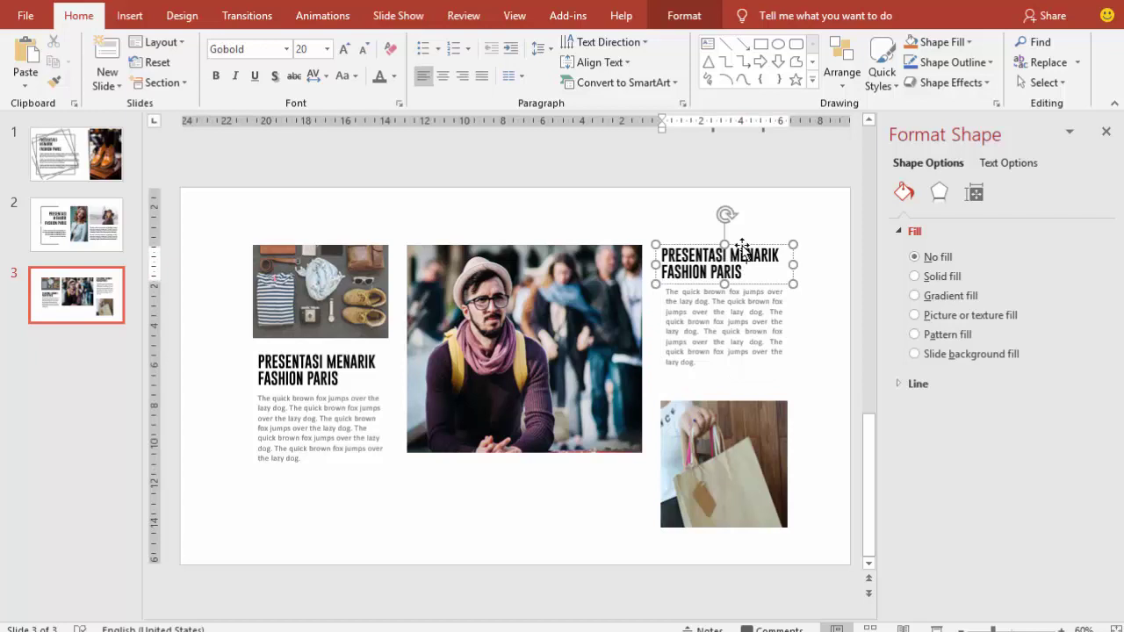
drag(742, 248, 741, 243)
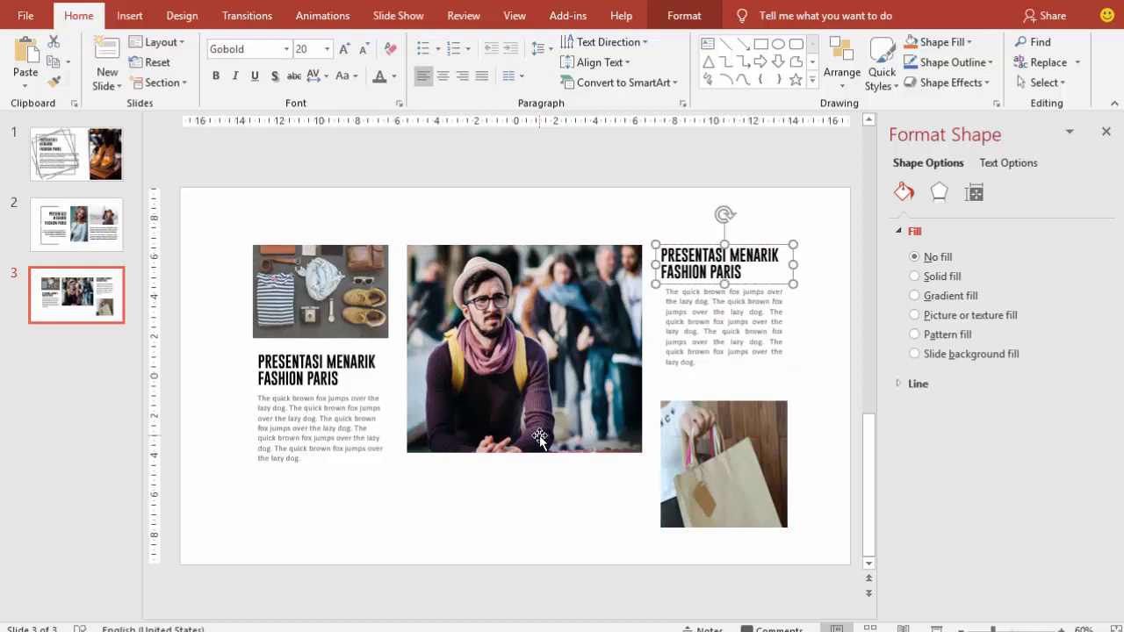
click(500, 479)
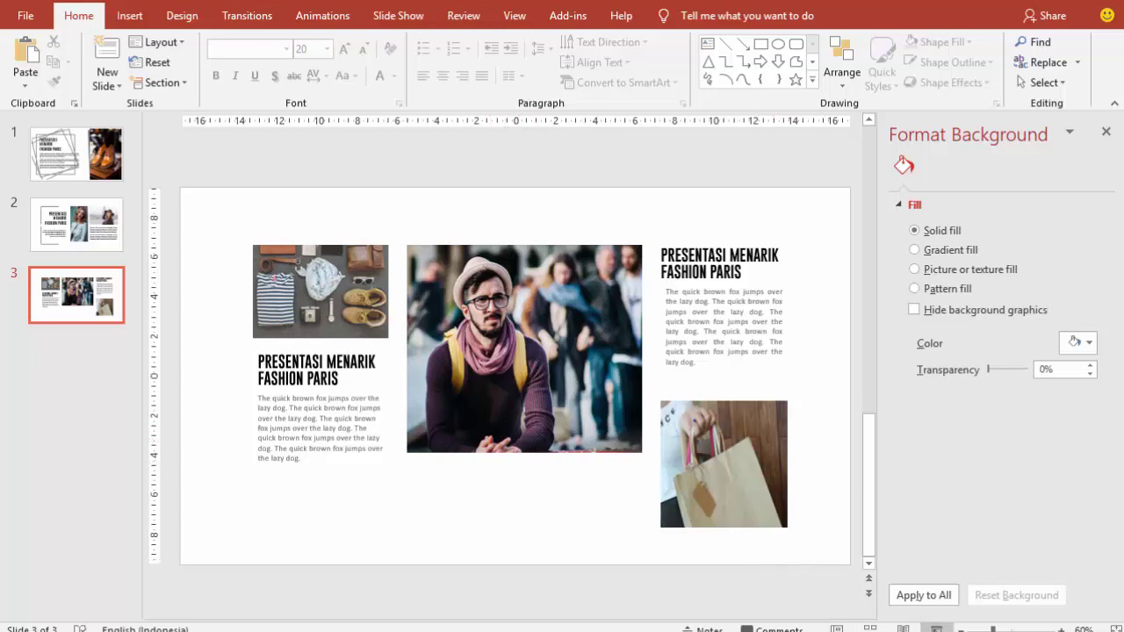
key(shift+F5)
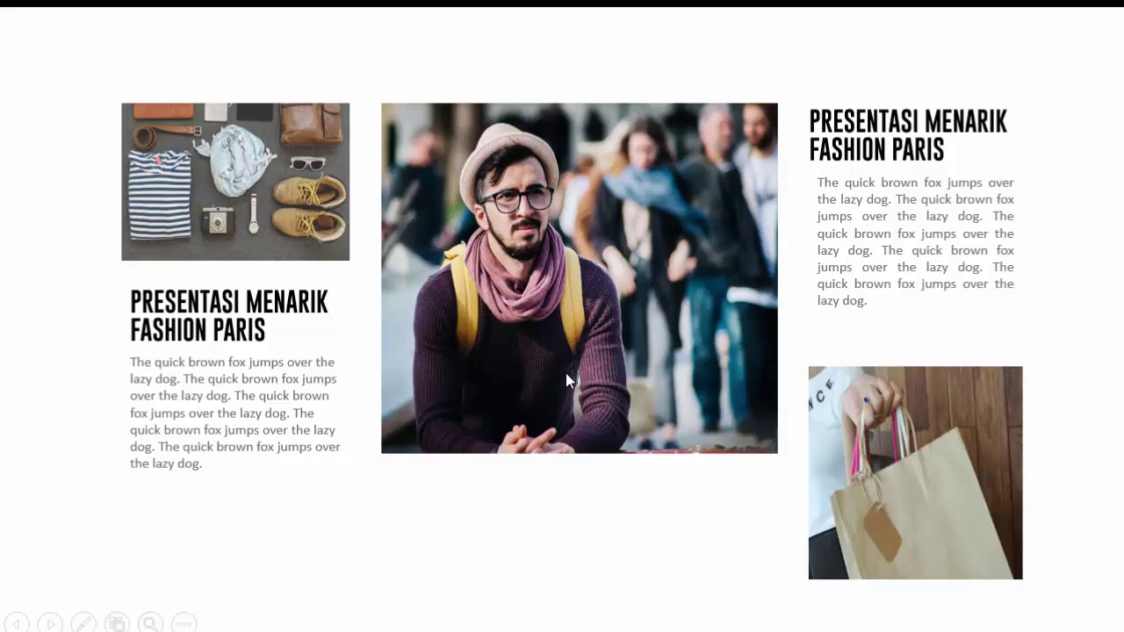
key(Escape)
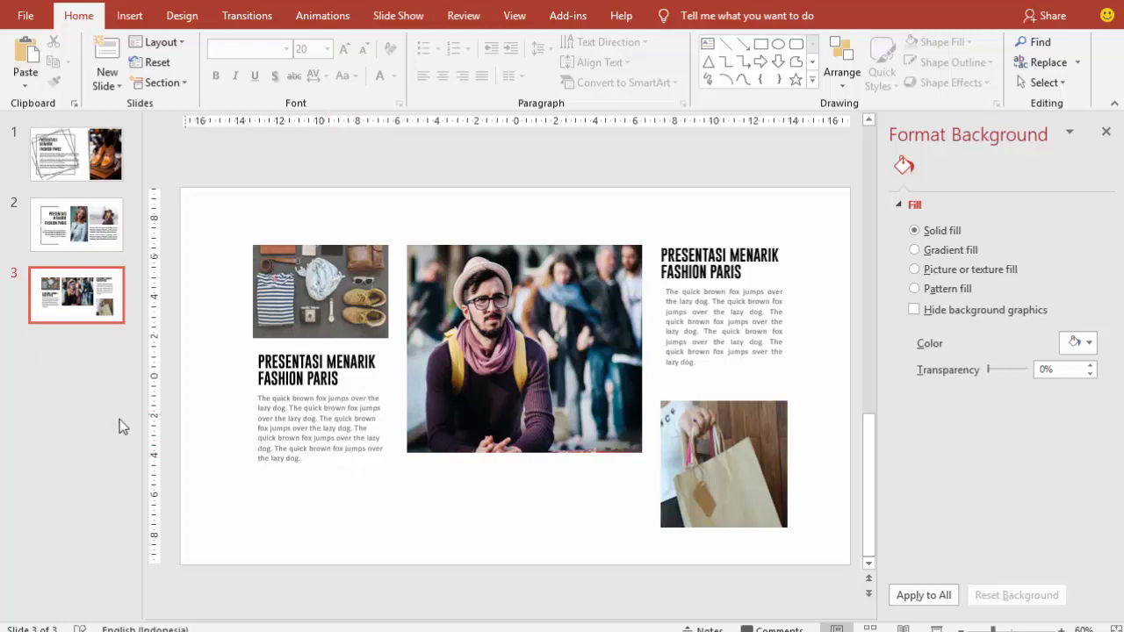
- Insert a new slide after slide 3 and delete its content and title placeholders
right_click(105, 362)
click(145, 414)
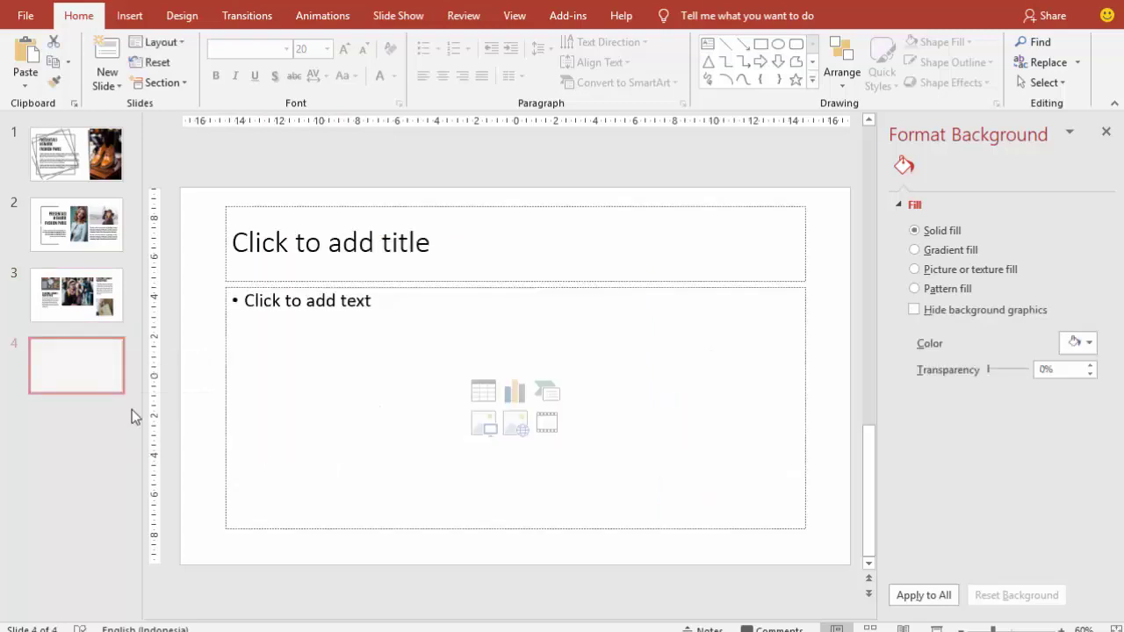
click(221, 328)
key(Delete)
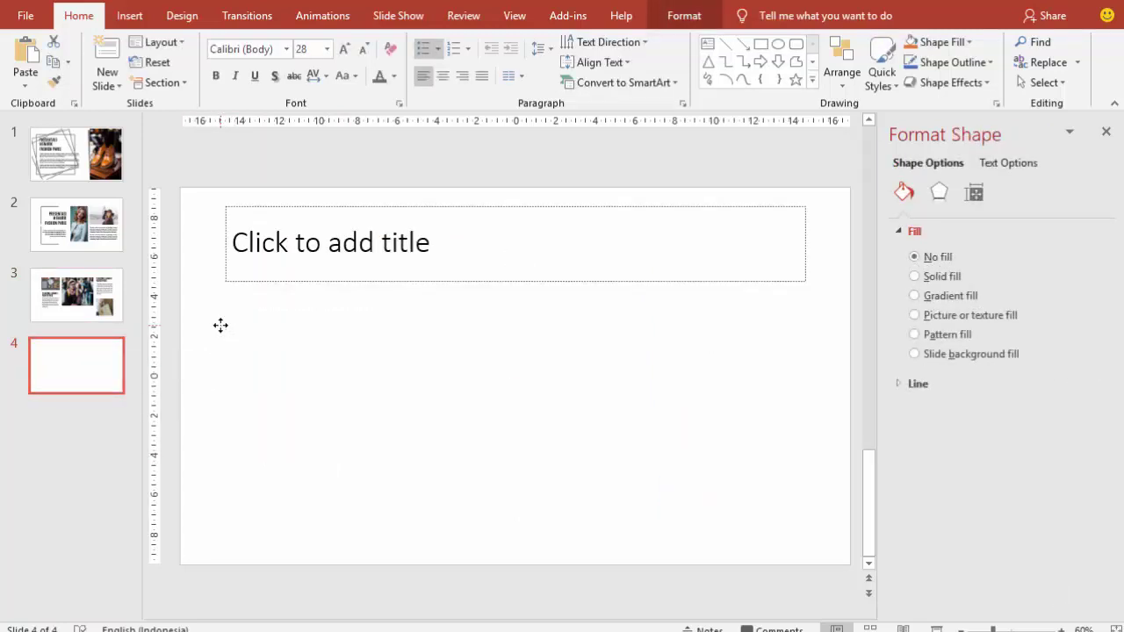
click(272, 281)
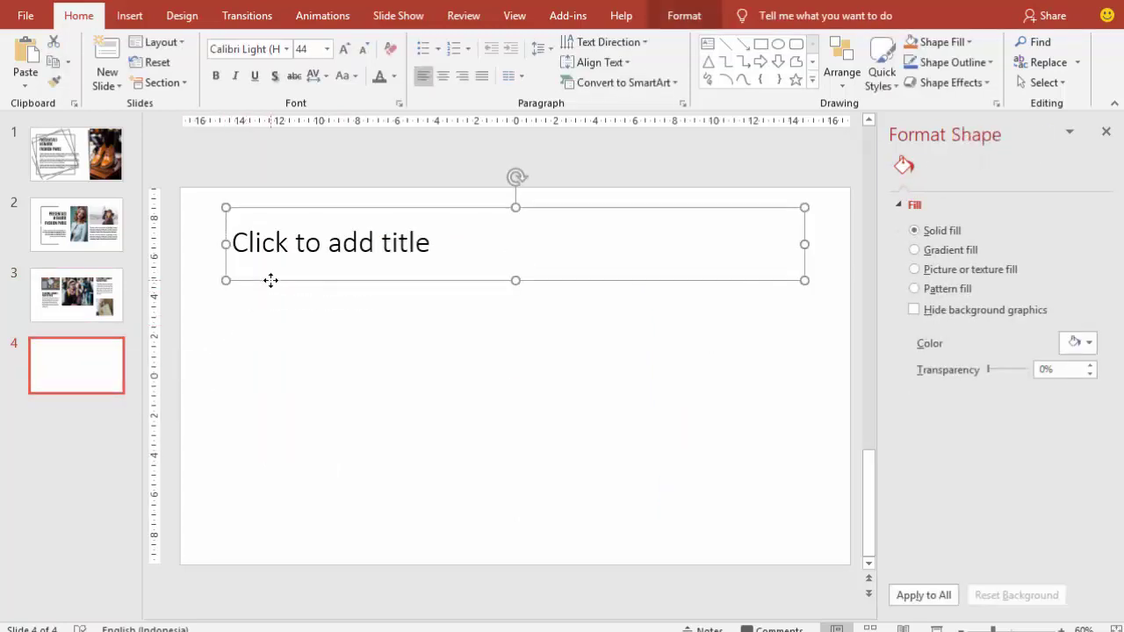
key(Delete)
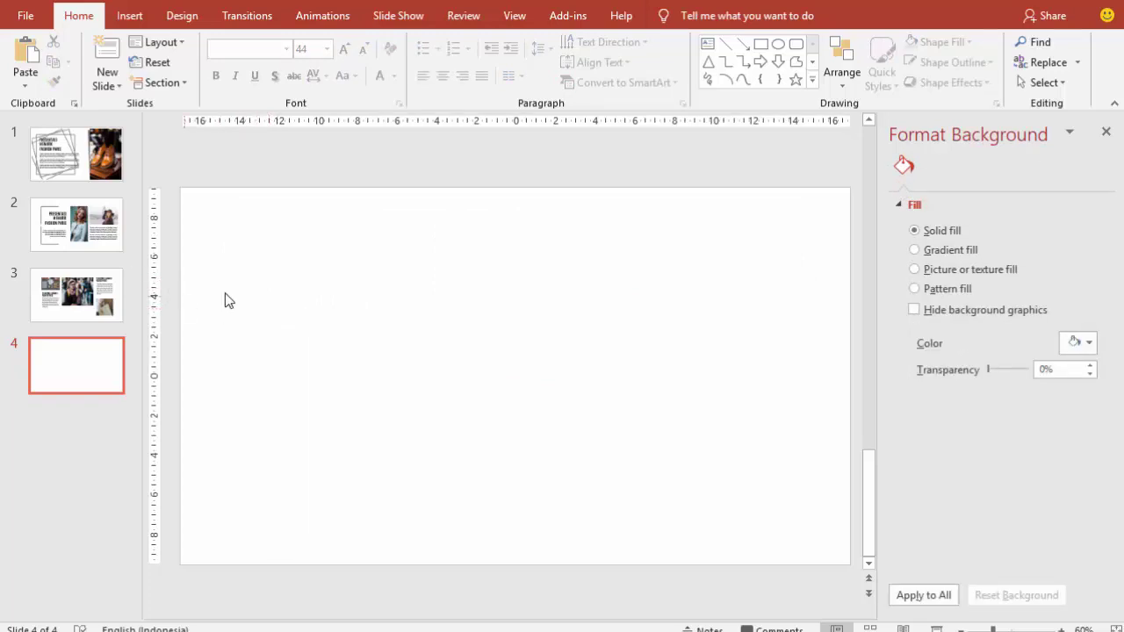
- Draw a blue rectangle in the upper left of slide 4
click(130, 16)
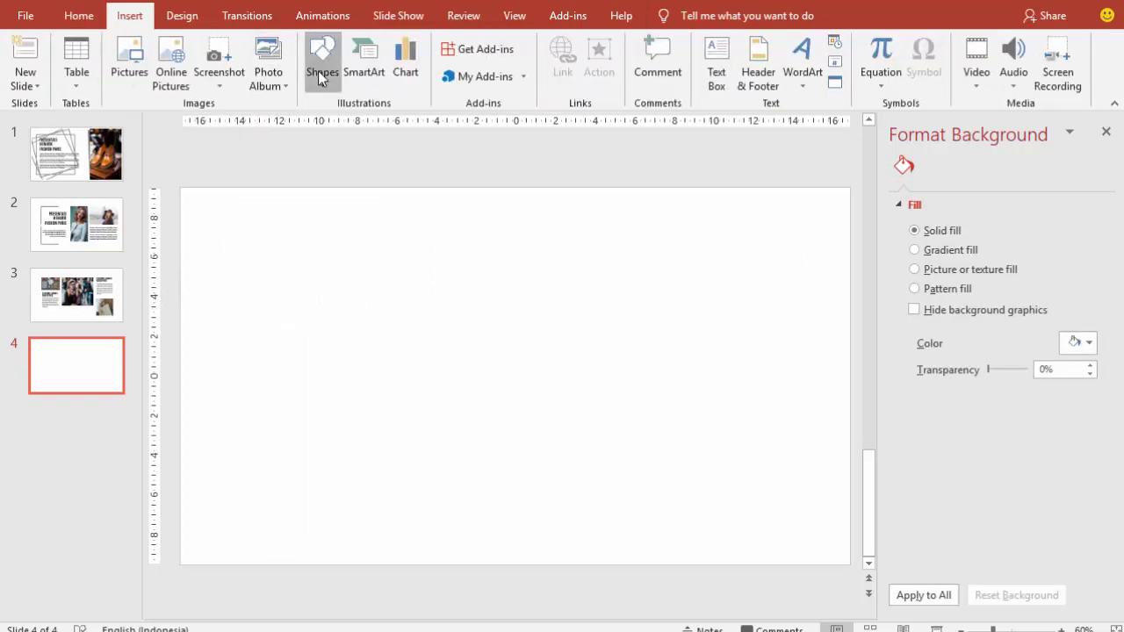
click(320, 70)
click(369, 125)
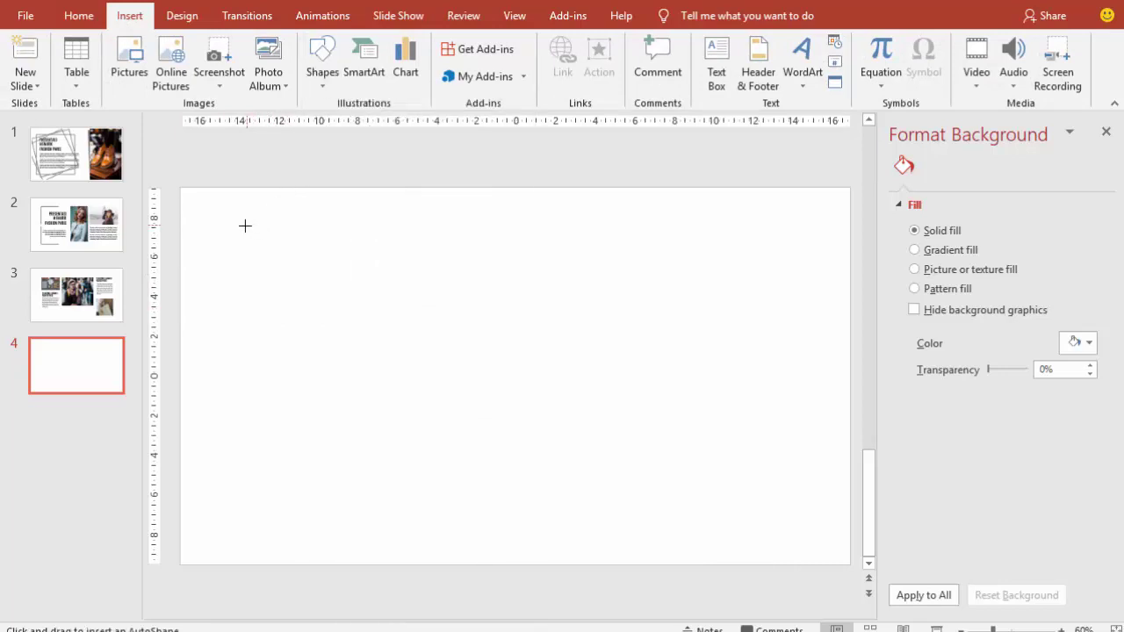
drag(270, 249, 404, 345)
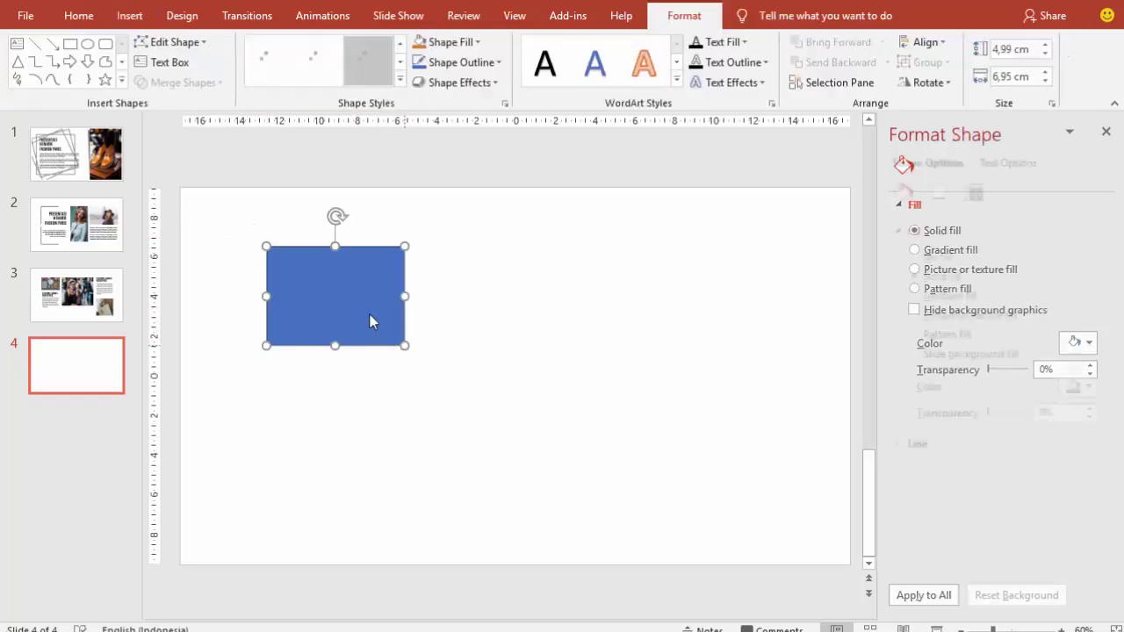
mouse_move(370, 304)
mouse_down()
mouse_move(360, 303)
mouse_move(493, 277)
mouse_up()
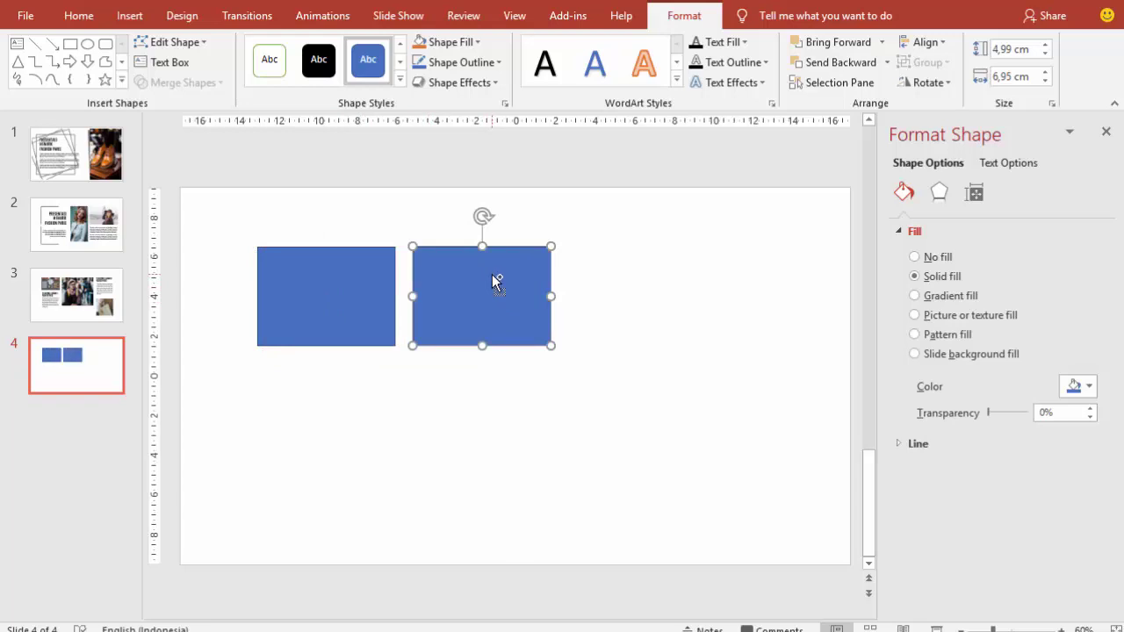
- Duplicate the rectangle into a row of three, then copy the row down as a second row
key(ctrl+d)
shift+click(495, 281)
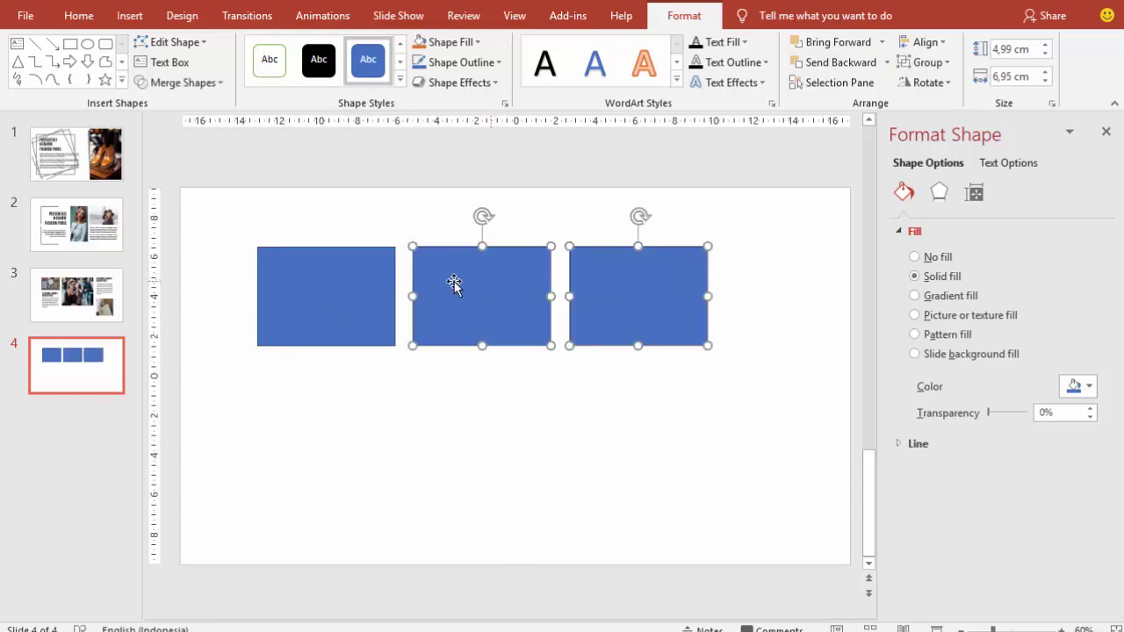
shift+click(369, 280)
drag(363, 280, 386, 288)
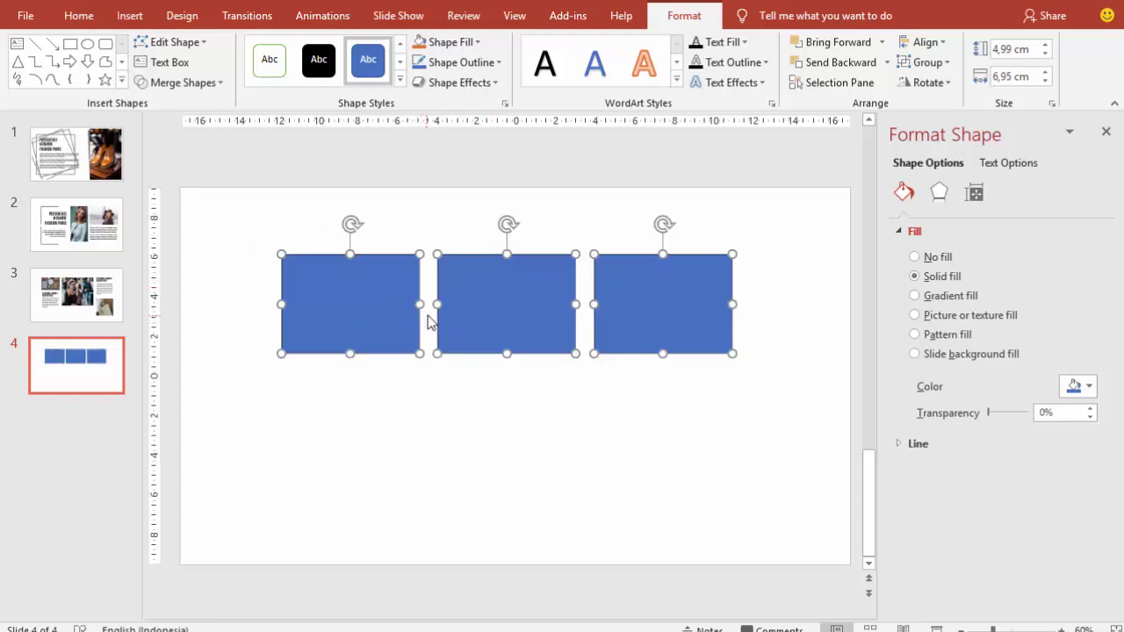
ctrl+drag(475, 299, 472, 424)
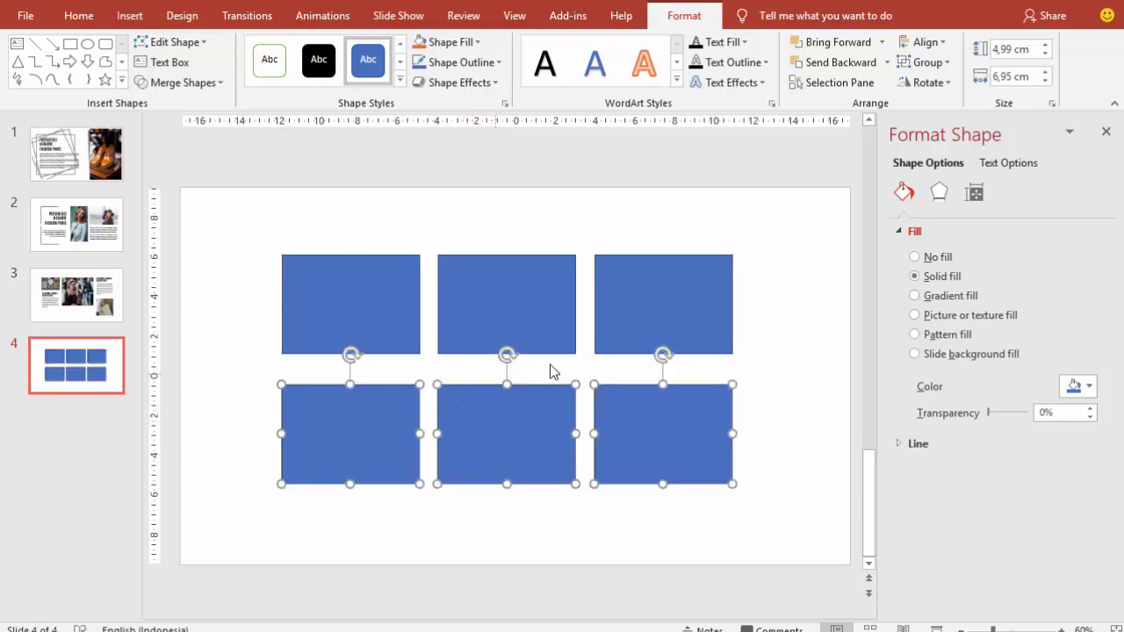
- Set No Outline on all six rectangles
click(898, 444)
click(917, 470)
click(722, 330)
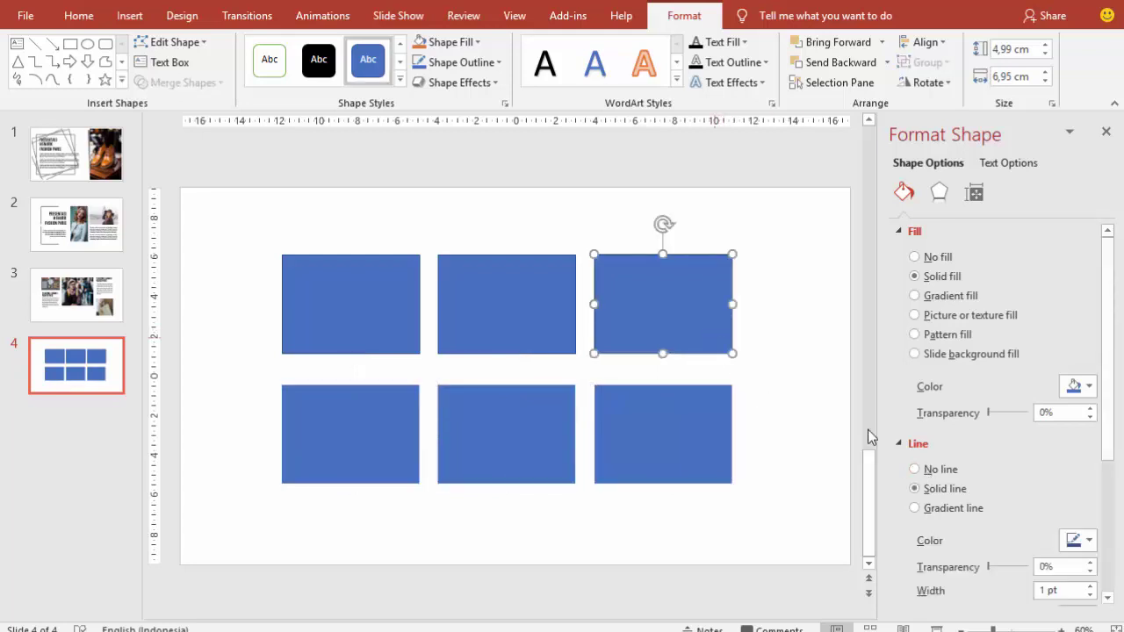
click(916, 470)
click(569, 327)
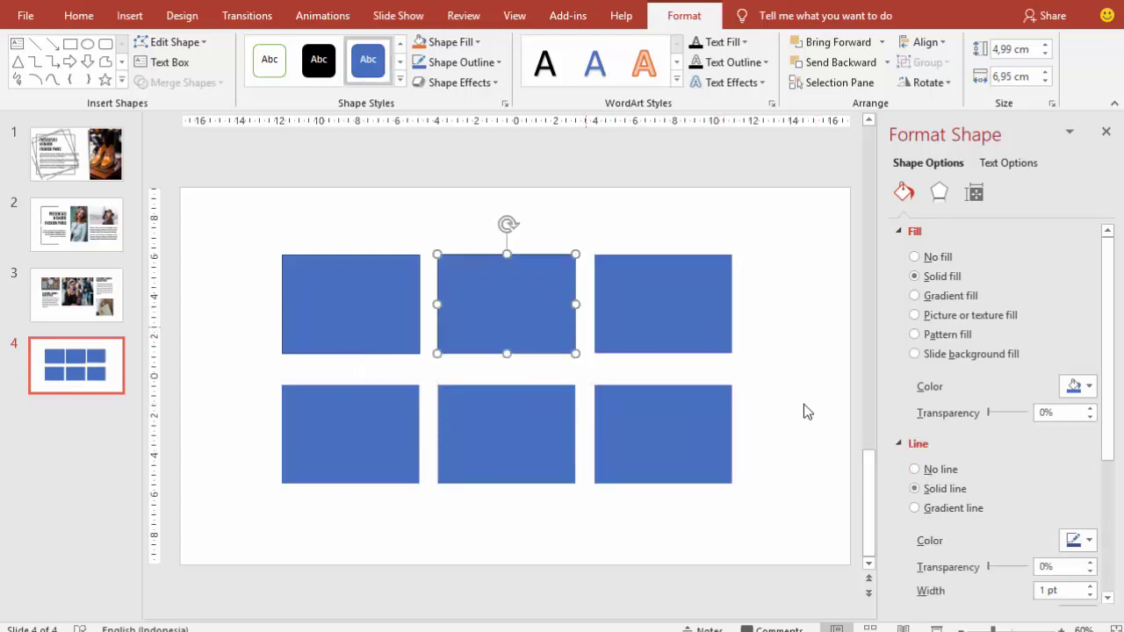
click(916, 470)
click(386, 302)
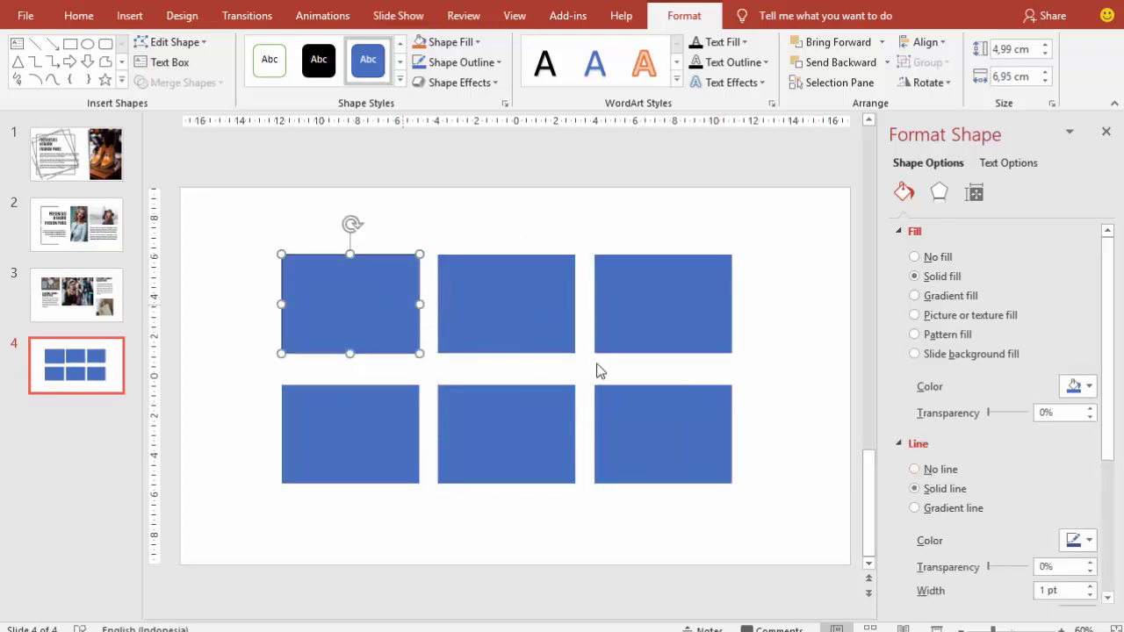
click(914, 470)
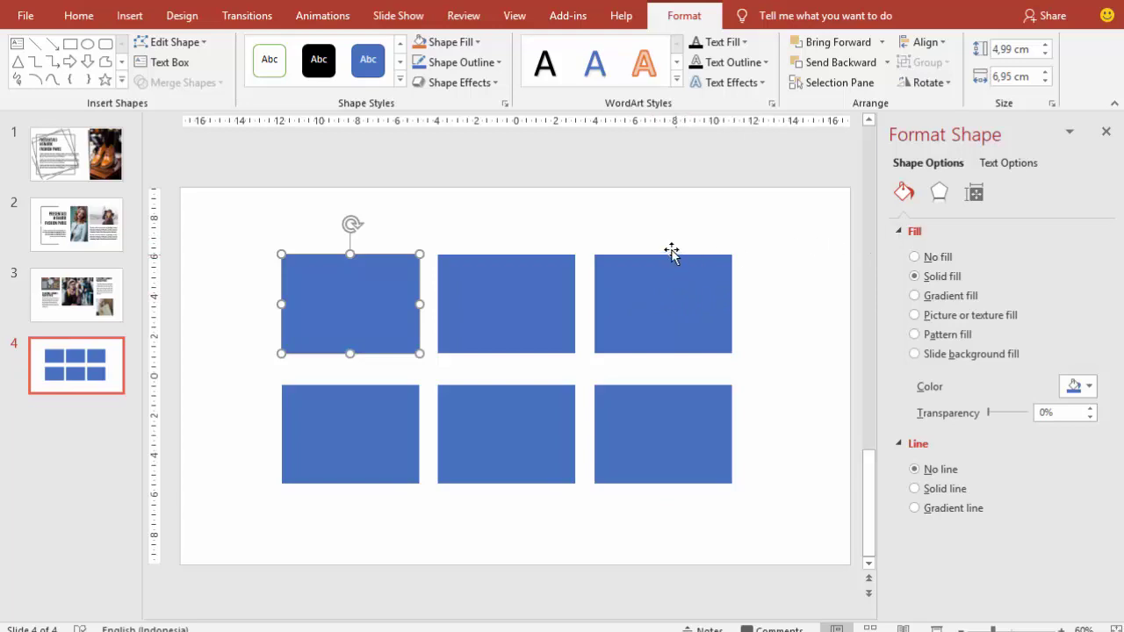
- Give the top-row rectangles bottom-left, downward and bottom-right offset shadows
click(939, 193)
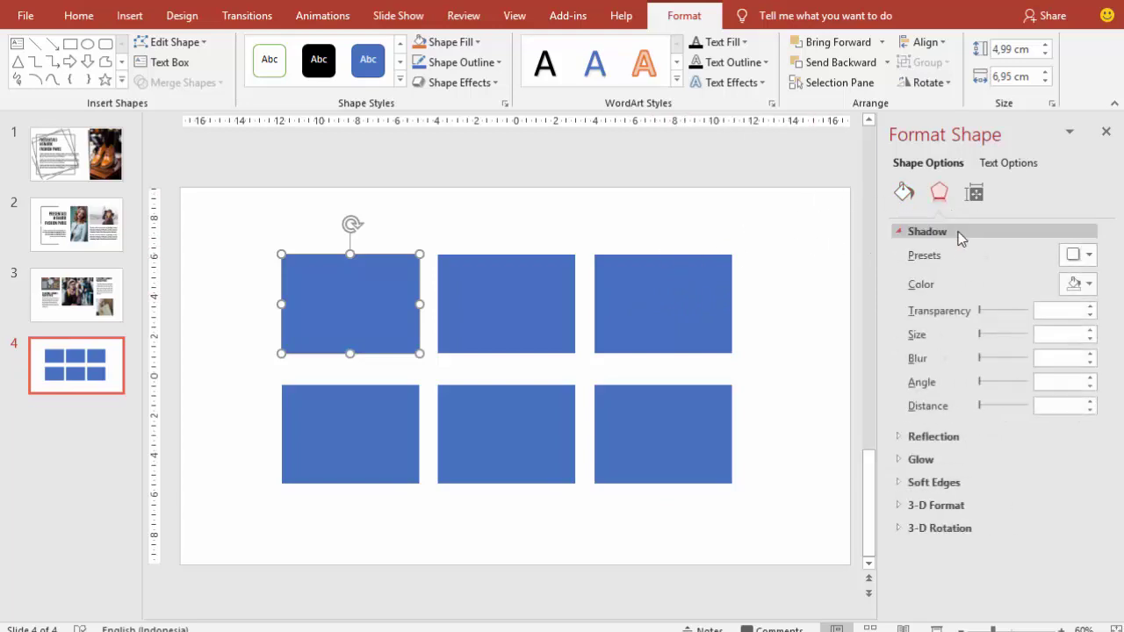
click(1076, 255)
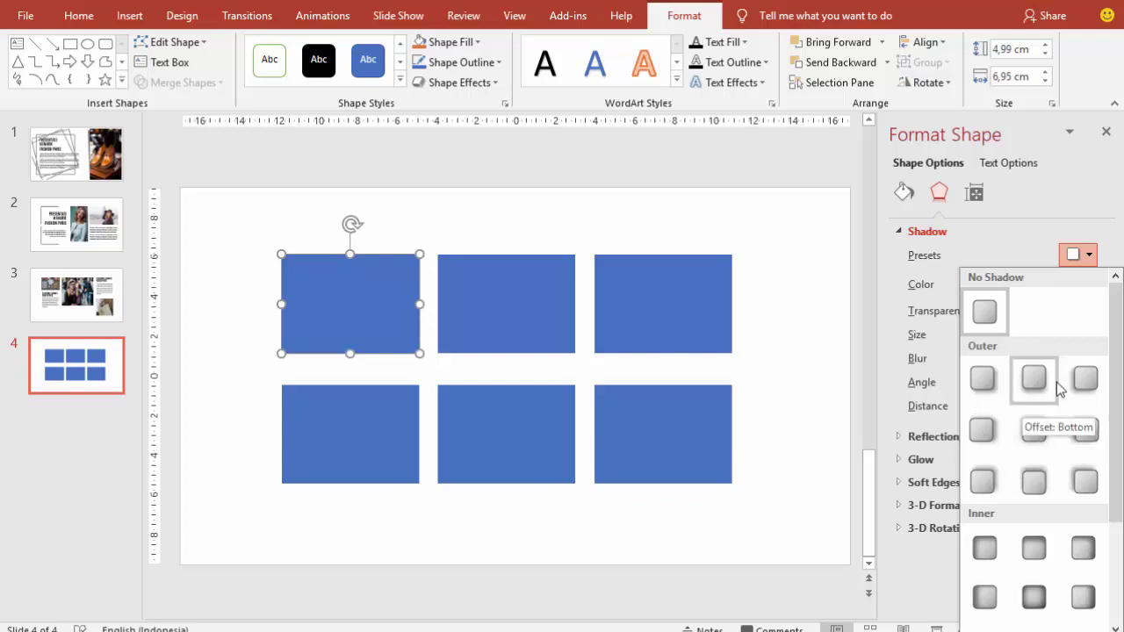
click(1086, 378)
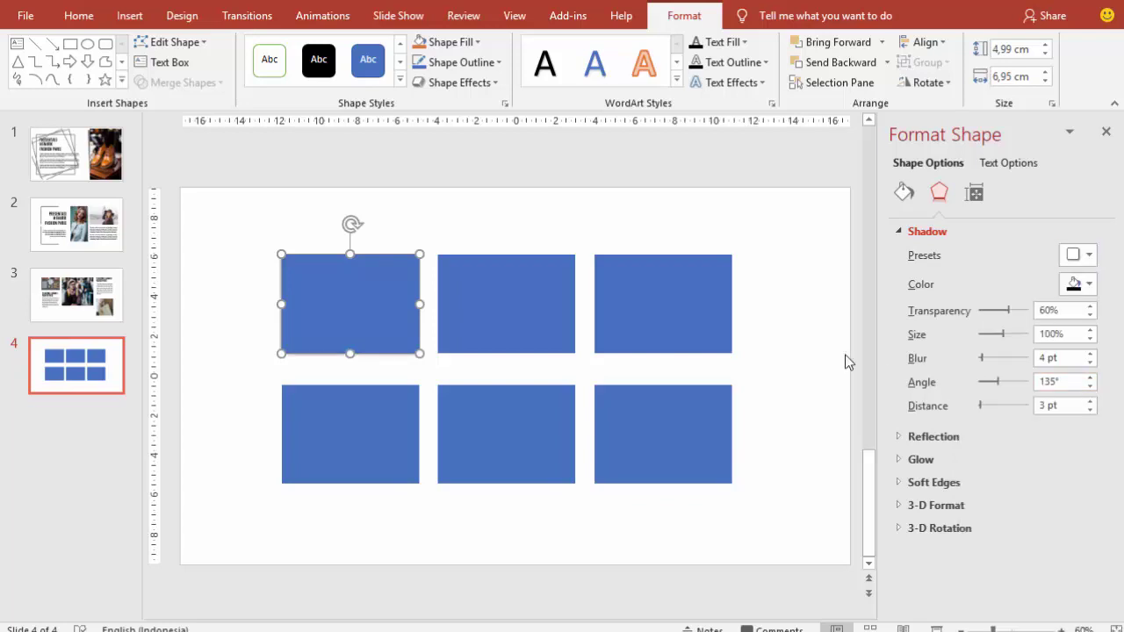
click(535, 312)
click(1077, 255)
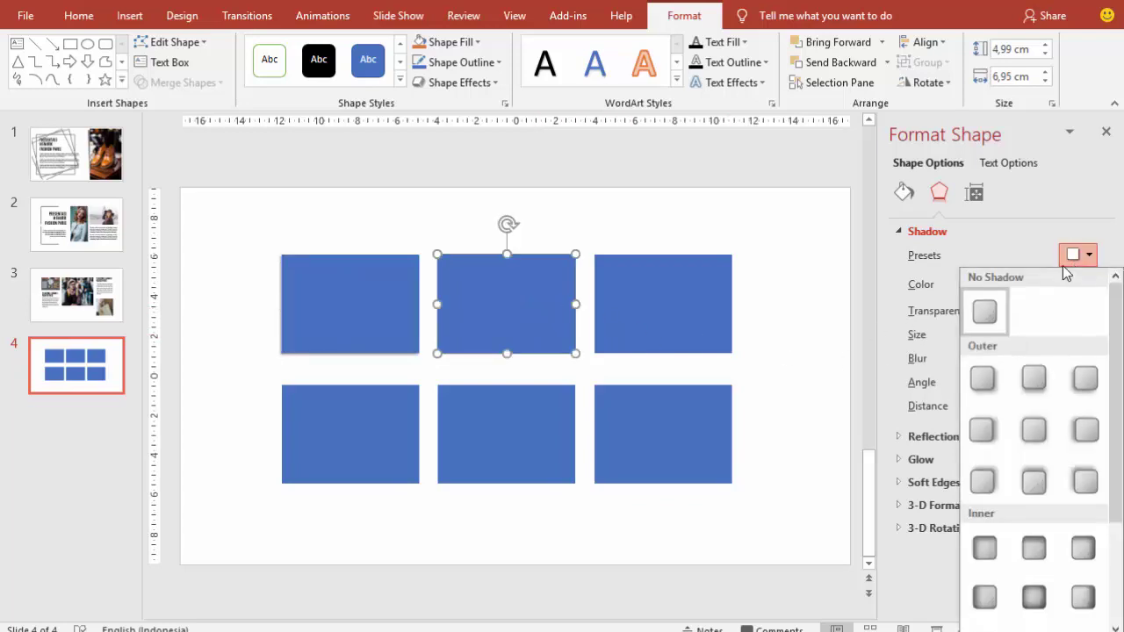
click(1033, 389)
click(685, 348)
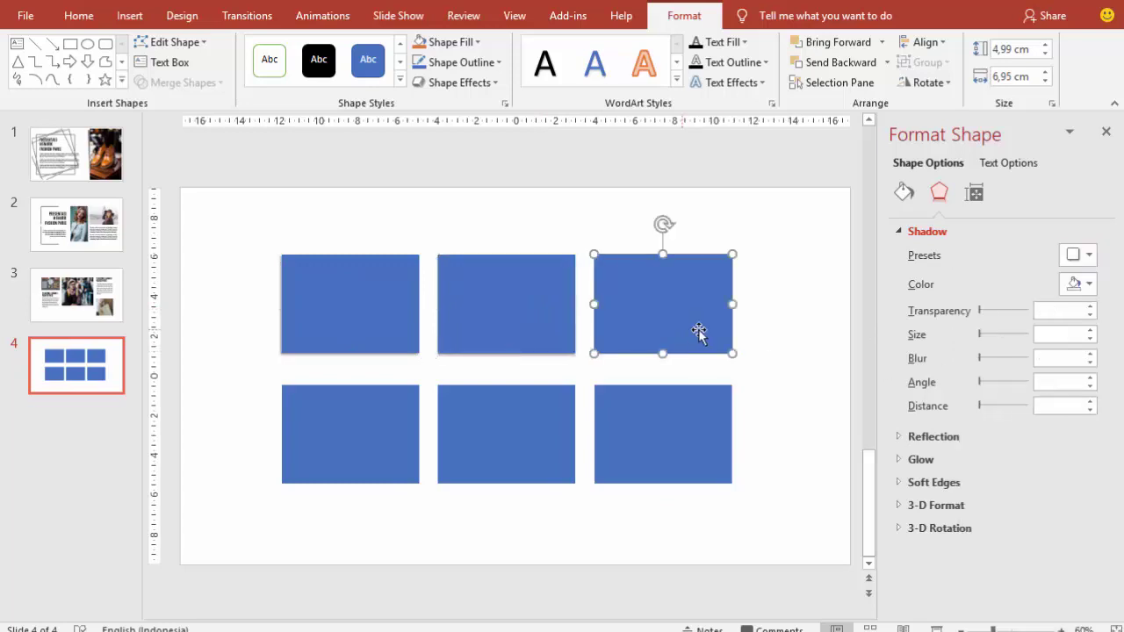
click(1077, 256)
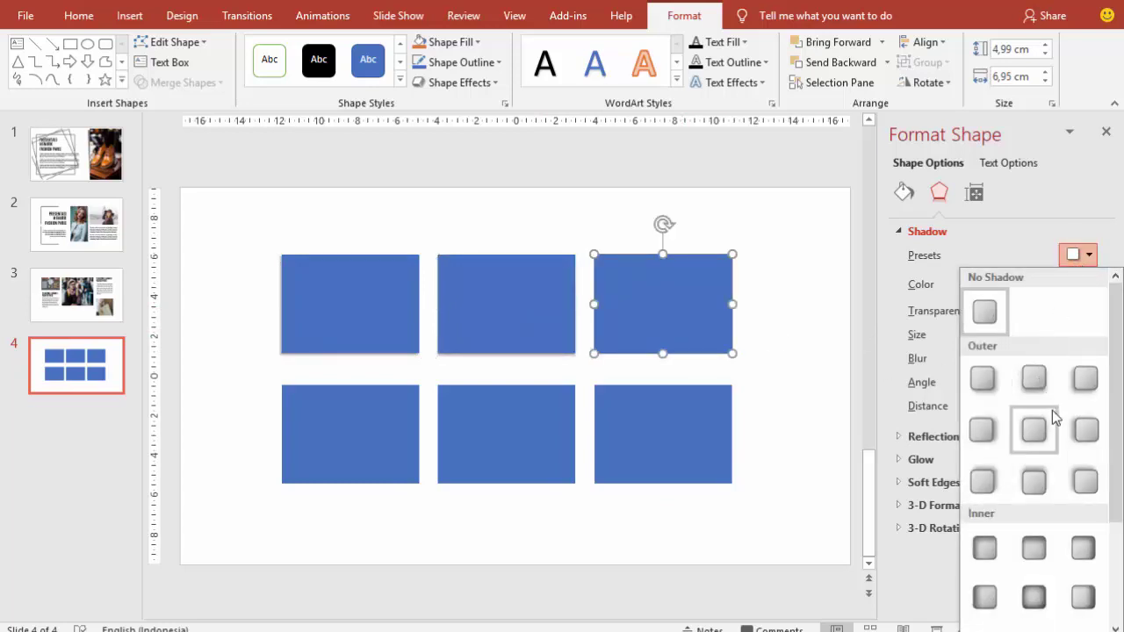
click(984, 383)
click(812, 317)
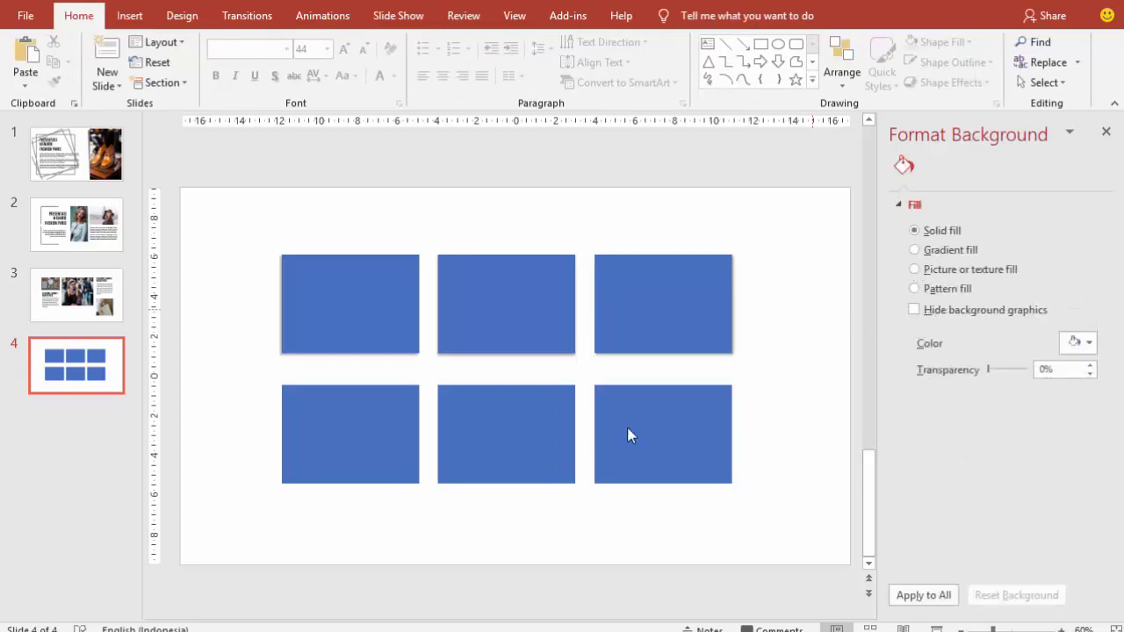
- Give the bottom-row rectangles top-left, upward and top-right offset shadows
click(390, 419)
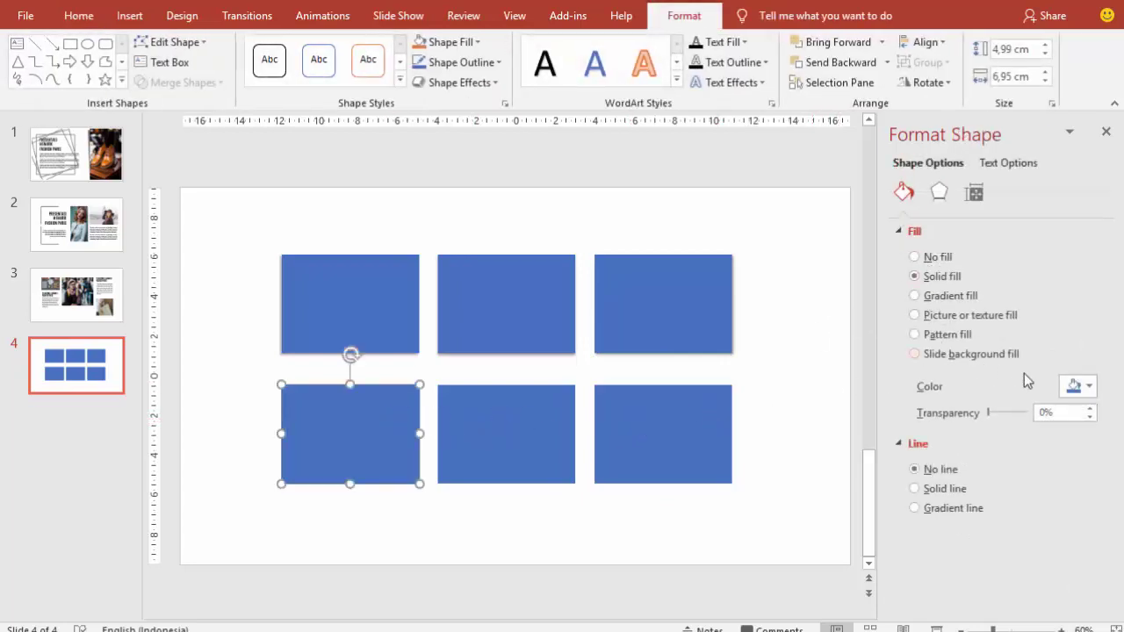
click(1074, 389)
click(958, 188)
click(940, 192)
click(1067, 255)
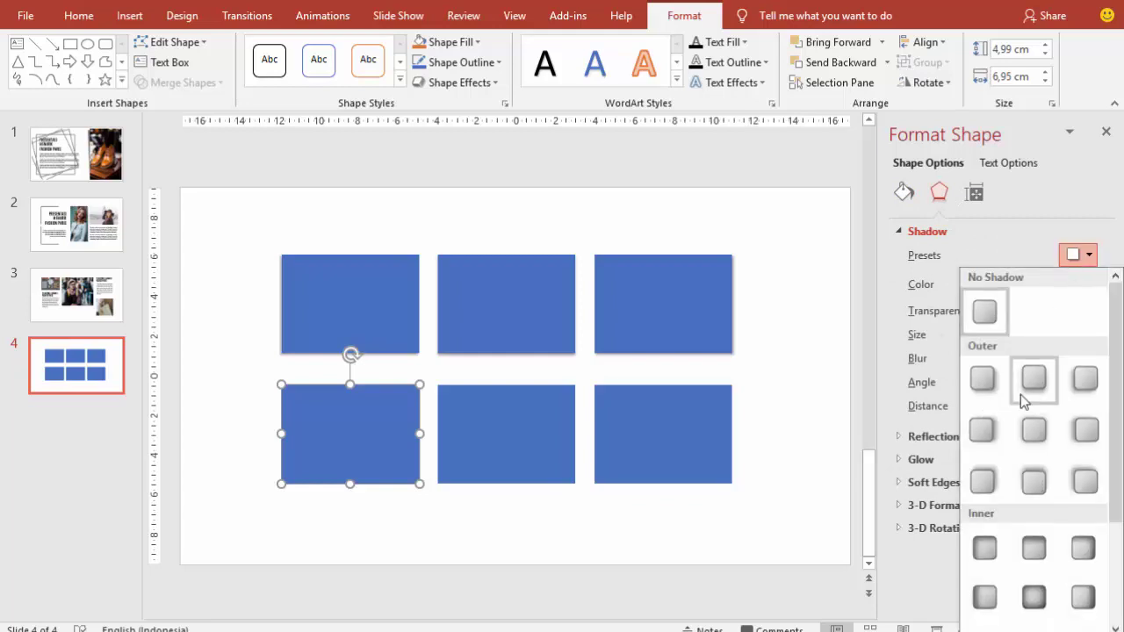
click(1086, 481)
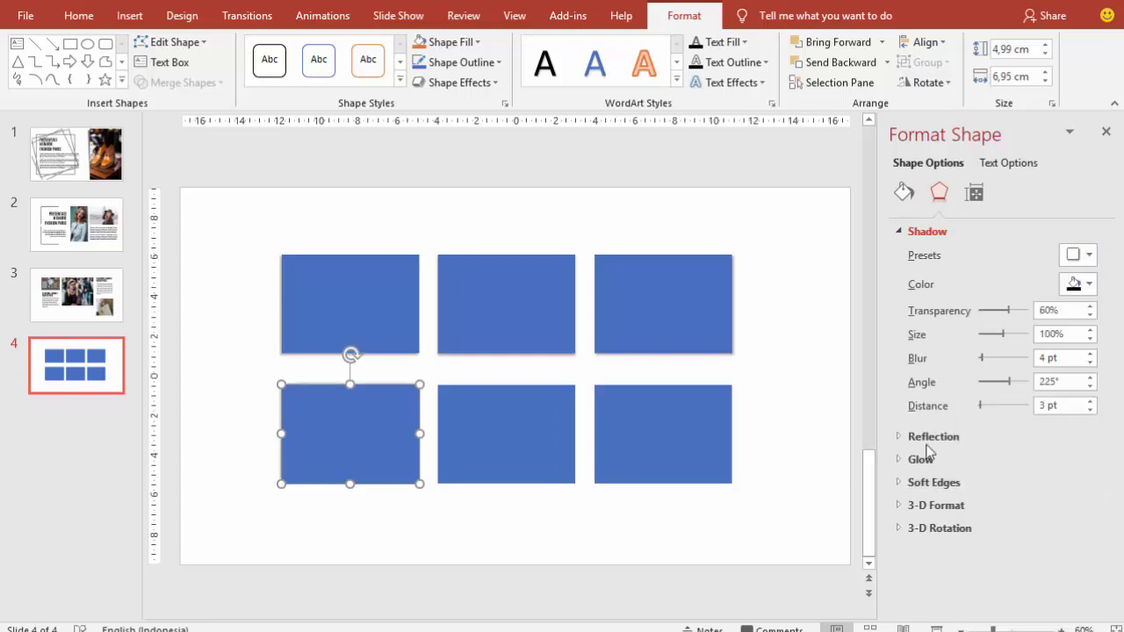
click(544, 427)
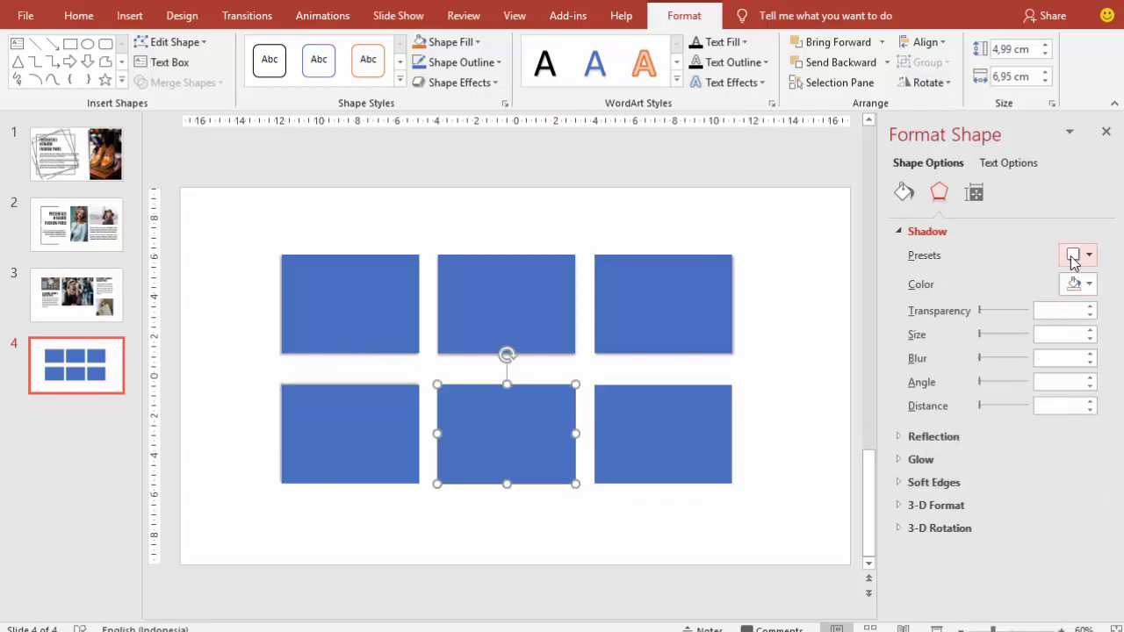
click(1073, 256)
click(1034, 482)
click(716, 422)
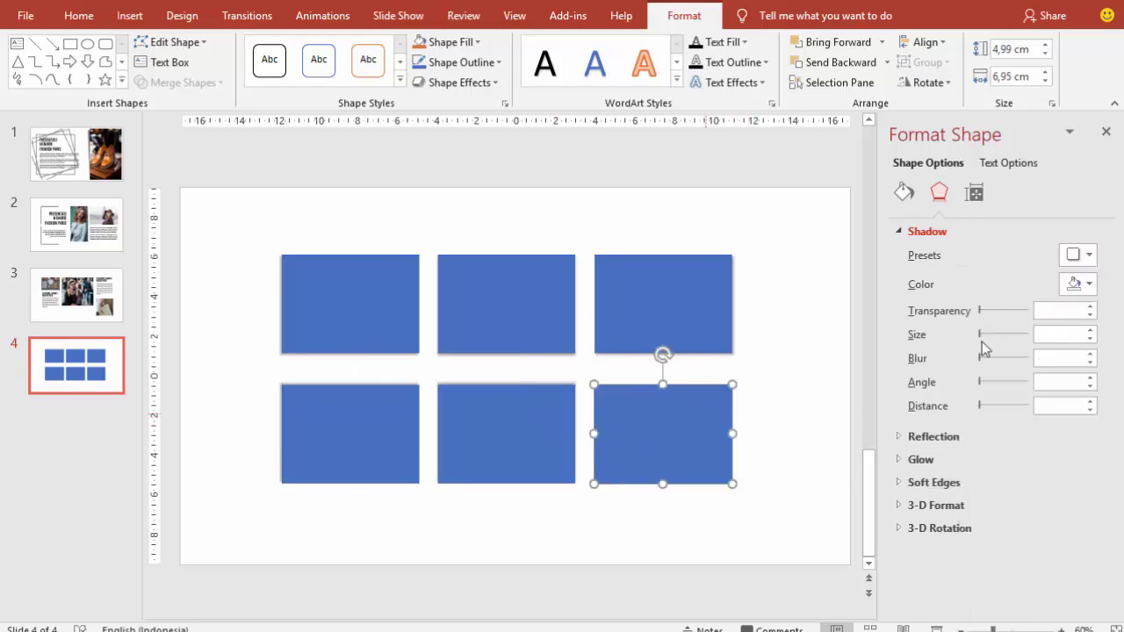
click(1075, 255)
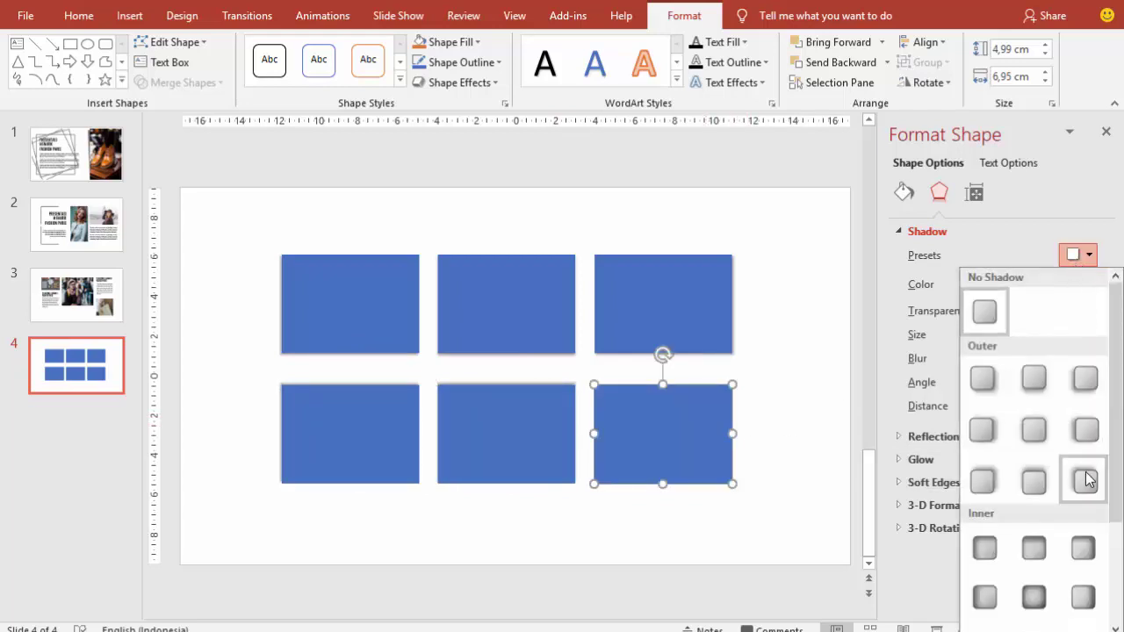
click(983, 480)
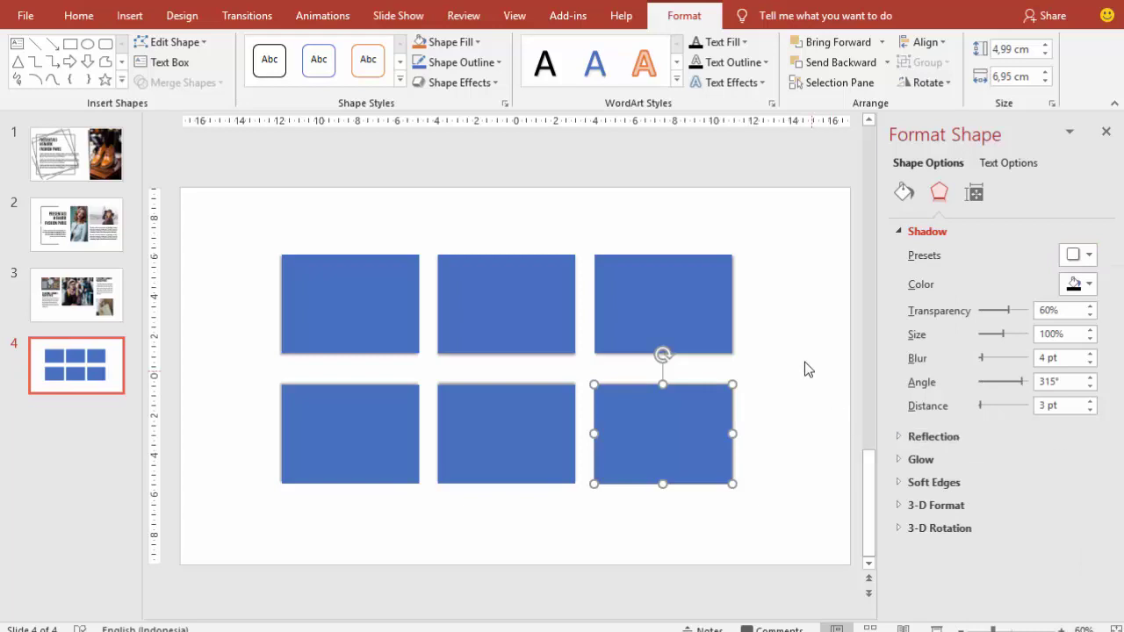
click(769, 346)
click(397, 297)
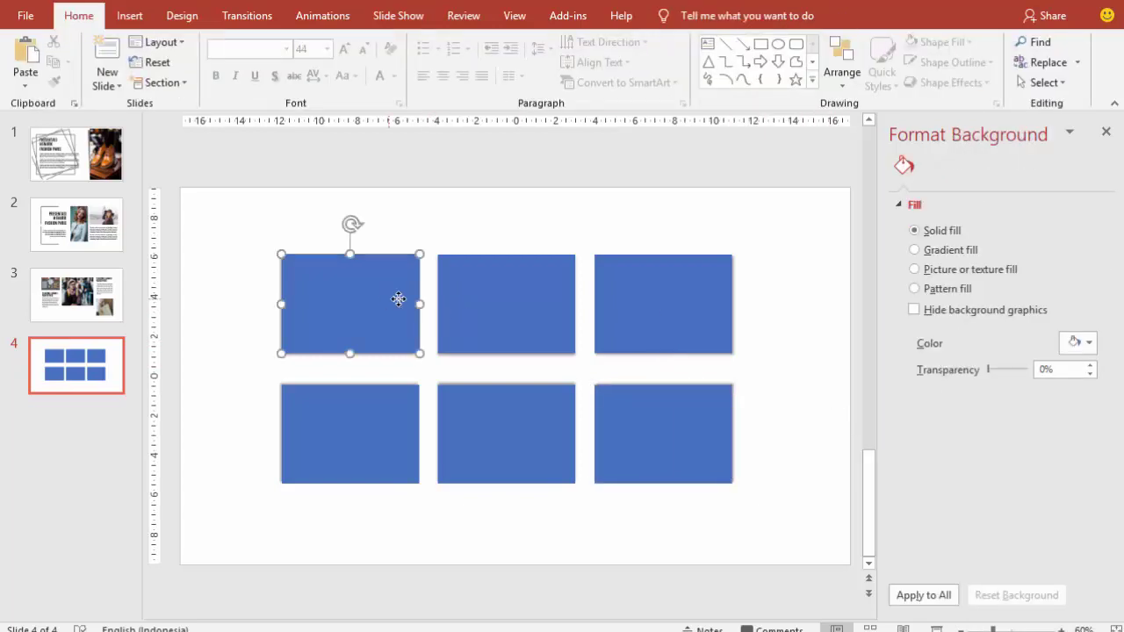
- Fill the top-left rectangle with the adult-attractive-aviator-1449664 photo
click(930, 318)
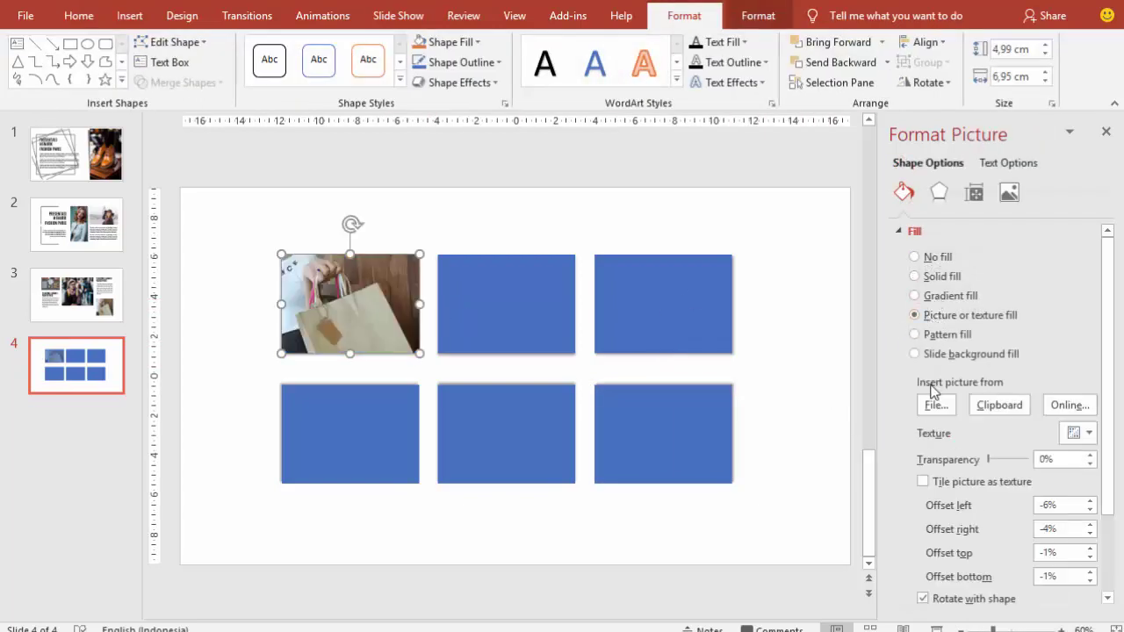
click(934, 406)
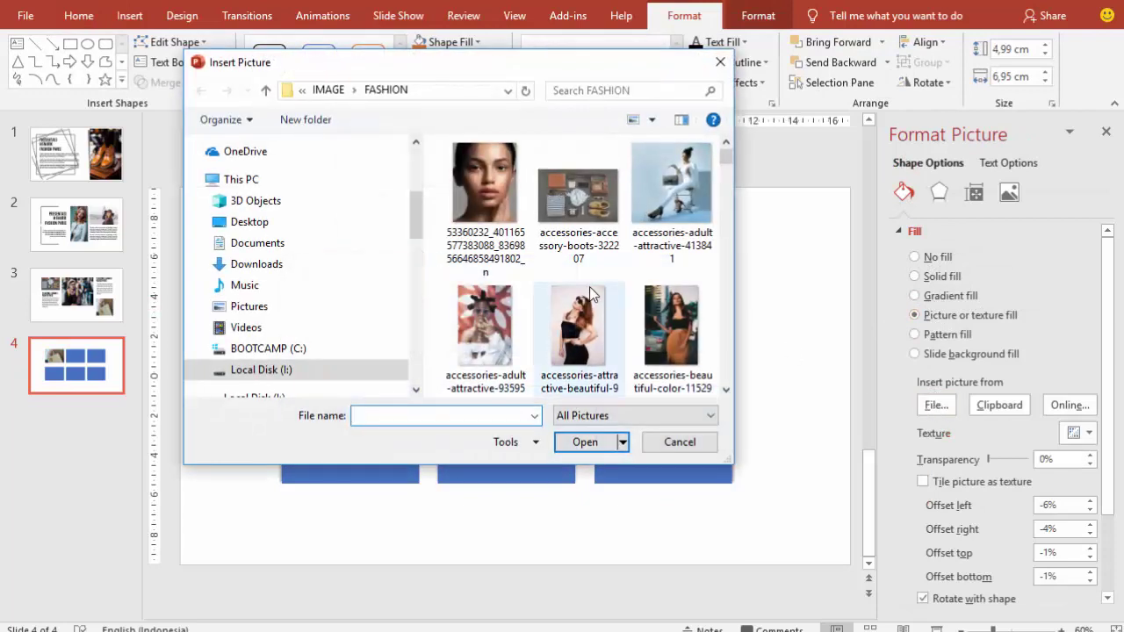
scroll(591, 281, down, 2)
scroll(591, 270, down, 2)
scroll(592, 271, down, 2)
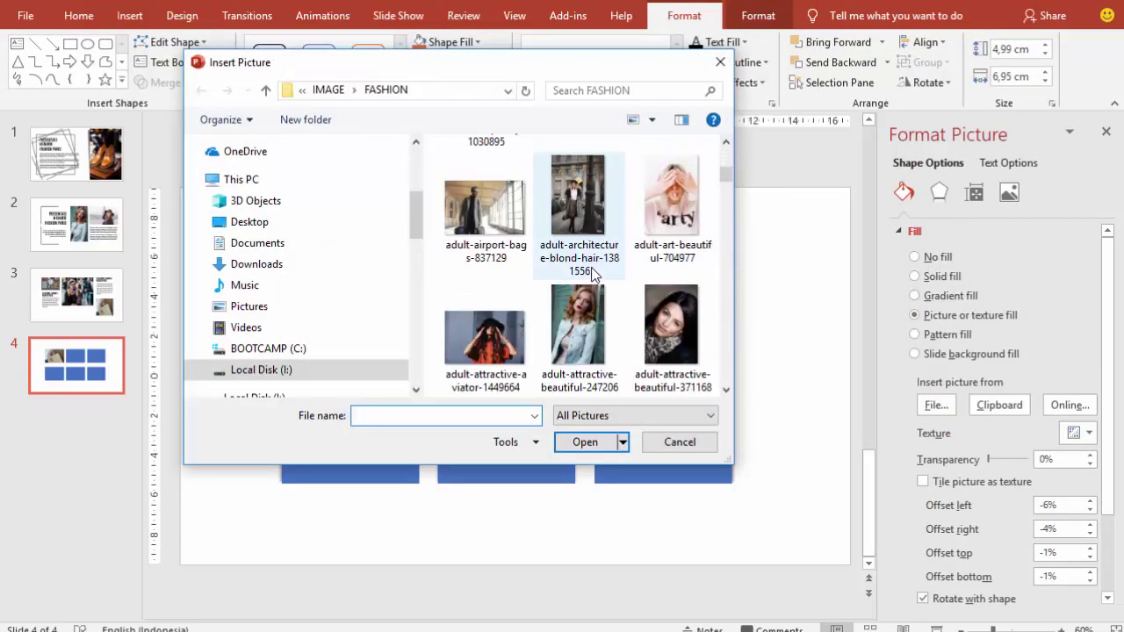
click(500, 333)
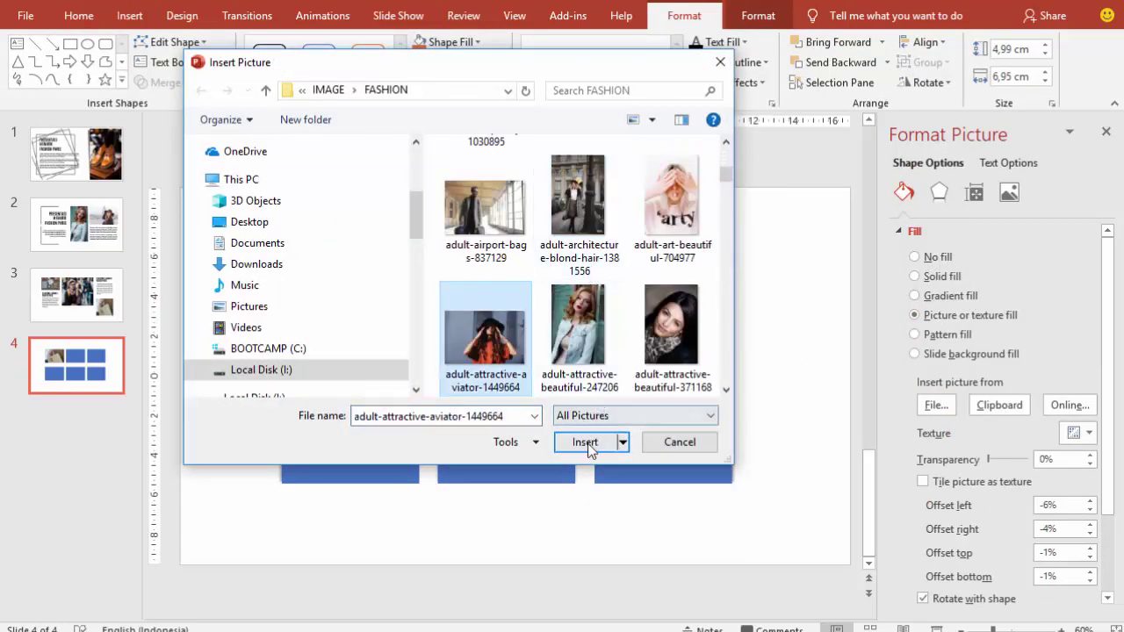
click(587, 445)
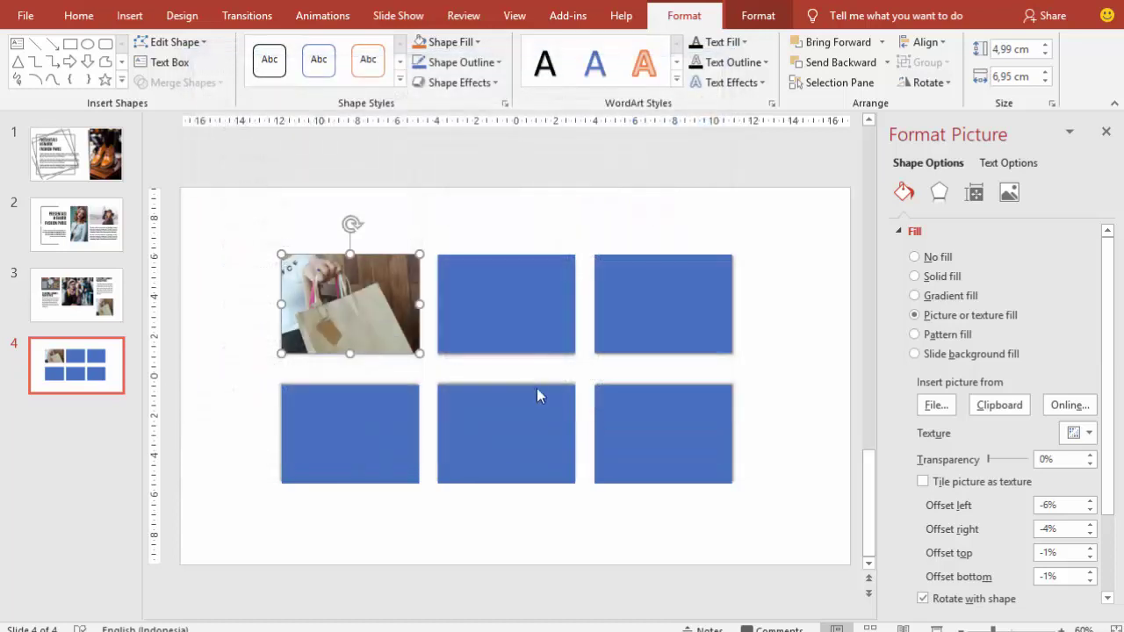
- Fill the top-middle rectangle with the adult-beanie-beautiful-206445 photo
click(520, 303)
click(914, 315)
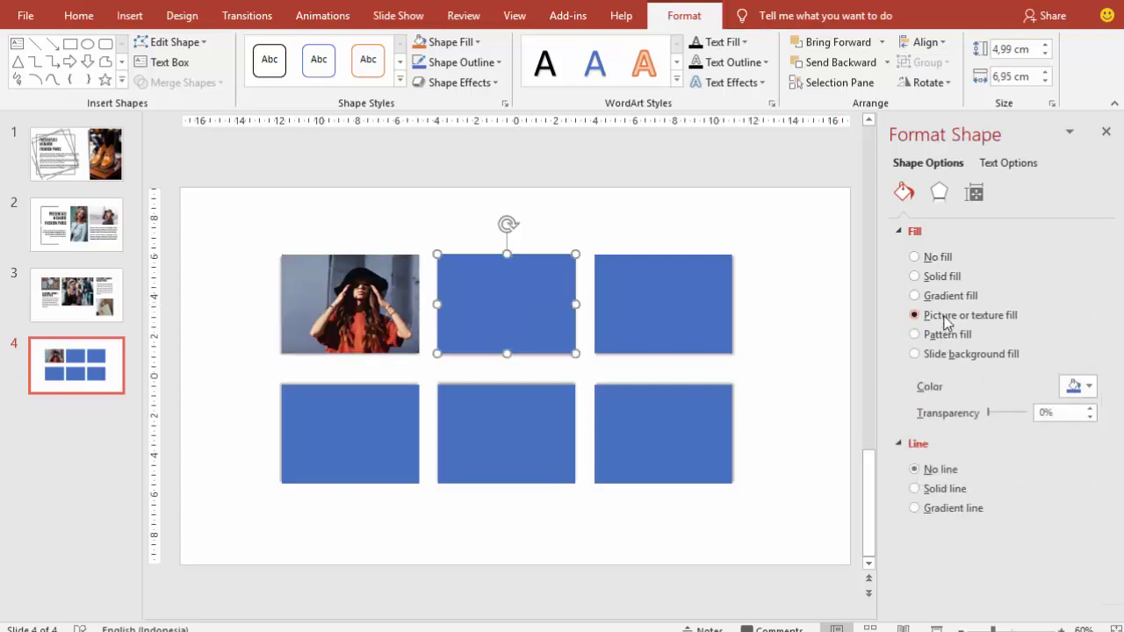
click(937, 405)
scroll(684, 278, down, 3)
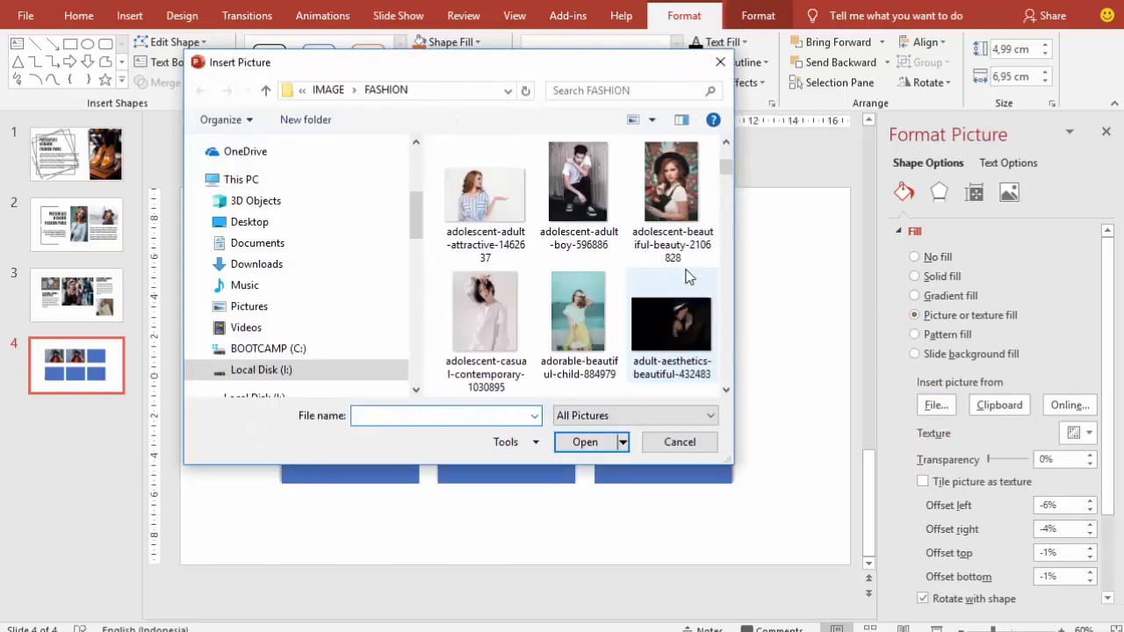
scroll(692, 262, down, 2)
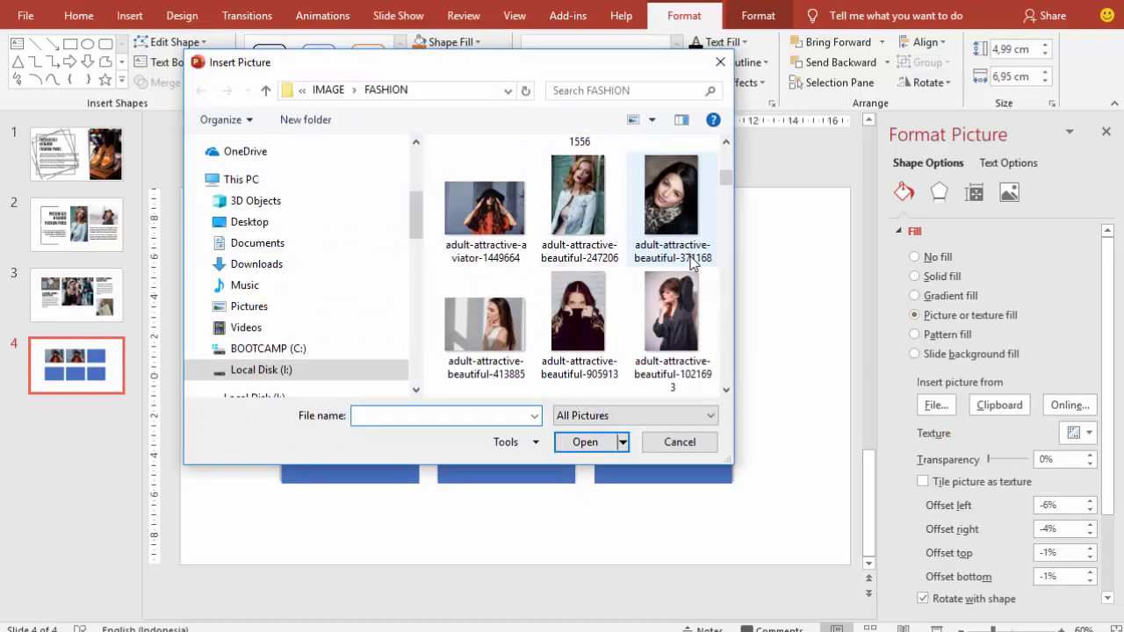
scroll(692, 262, down, 3)
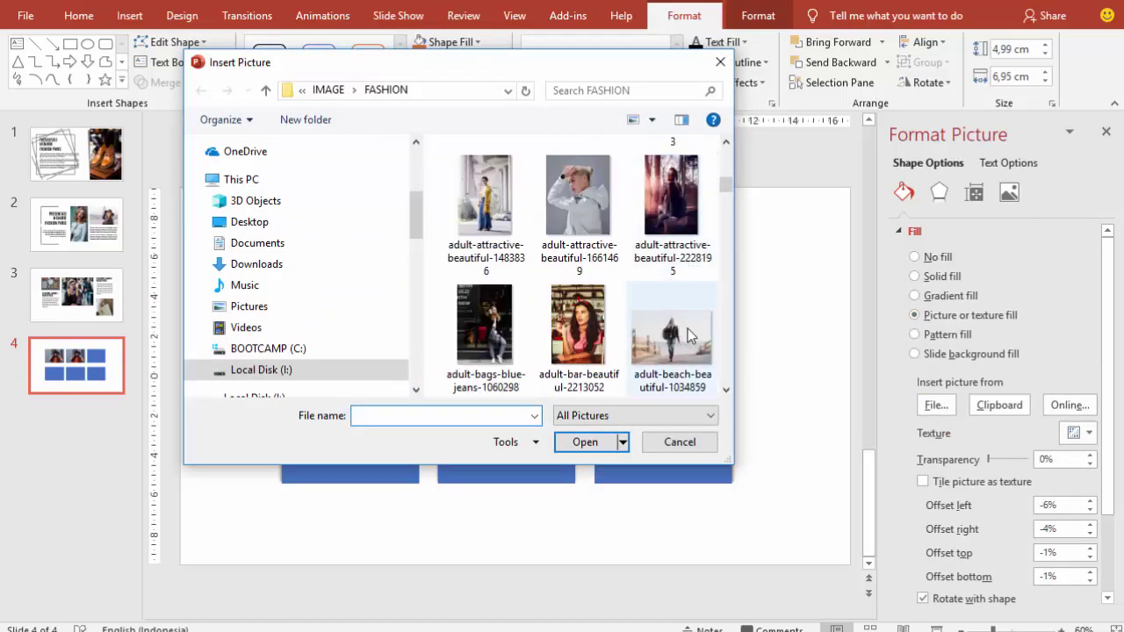
scroll(681, 330, down, 3)
scroll(681, 330, down, 3)
scroll(681, 331, down, 2)
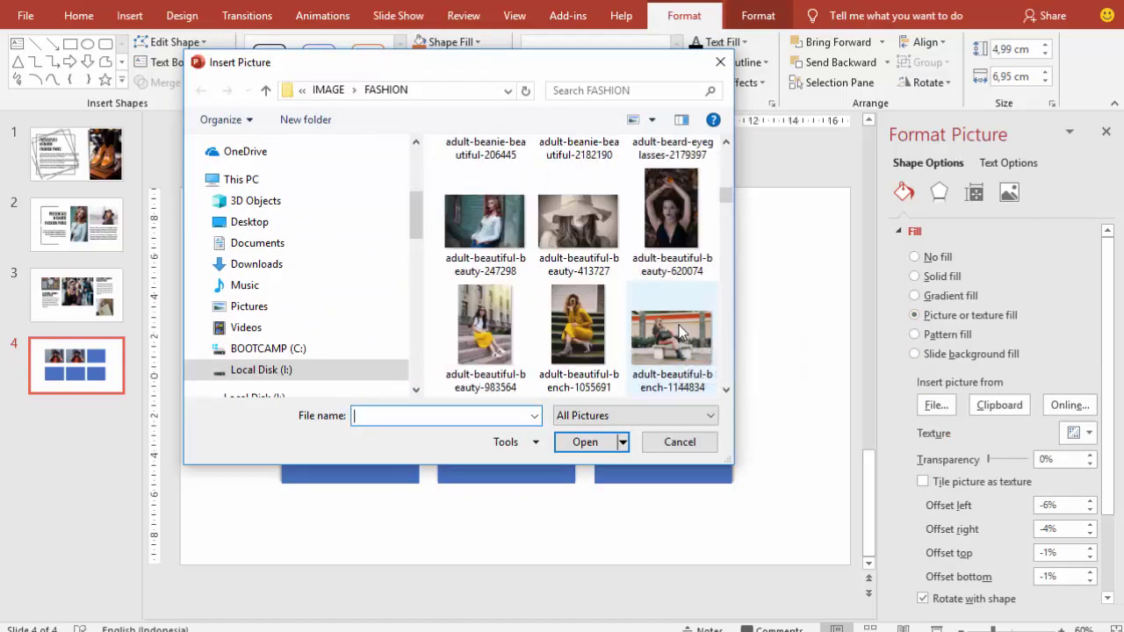
scroll(681, 330, up, 2)
click(488, 202)
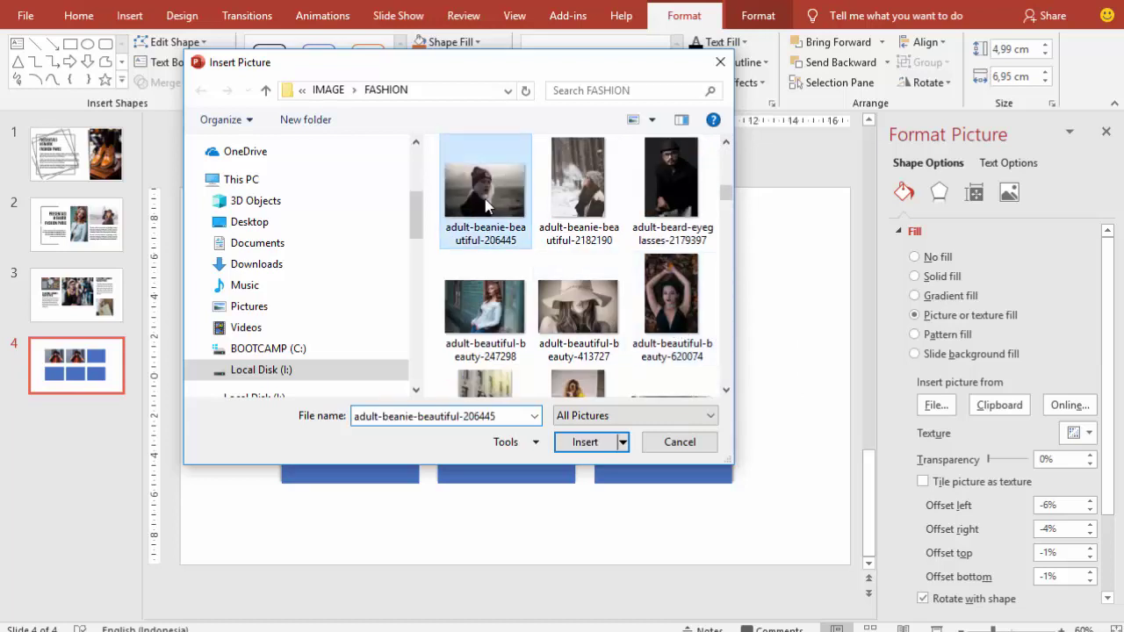
click(569, 443)
- Fill the top-right rectangle with the sweater and sunglasses close-up photo
click(635, 299)
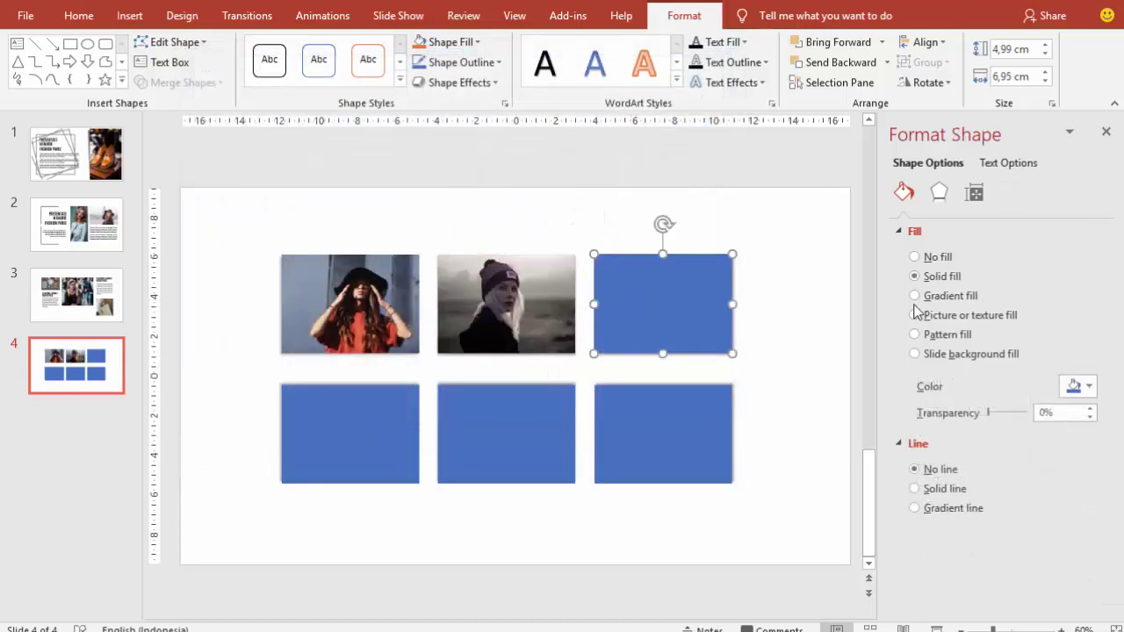
click(964, 316)
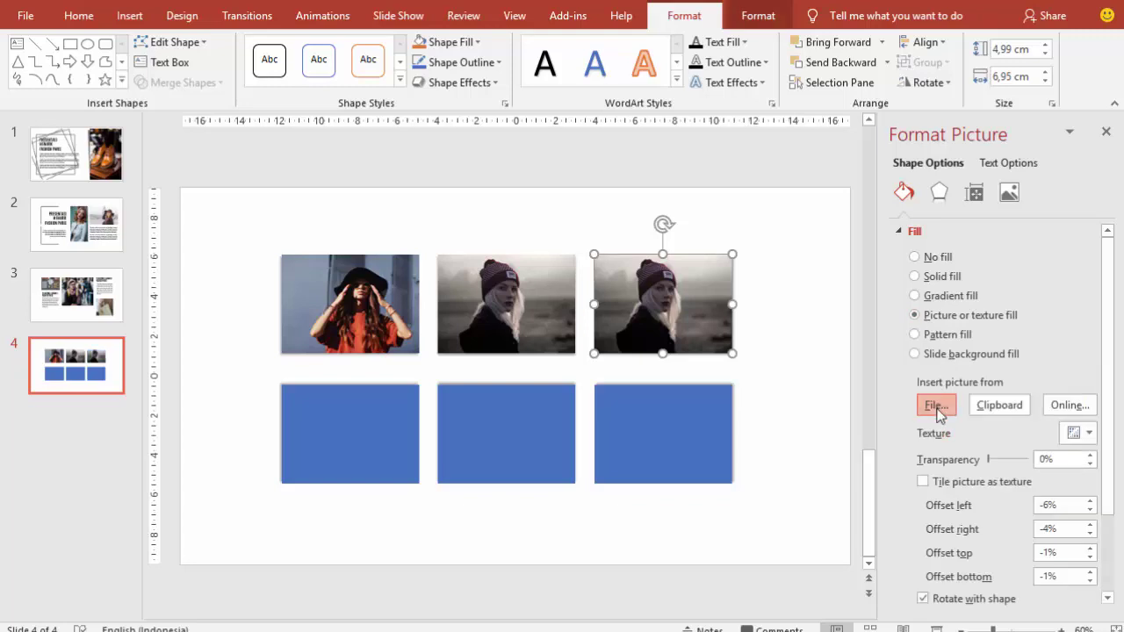
click(936, 405)
scroll(665, 322, down, 1)
scroll(676, 264, down, 1)
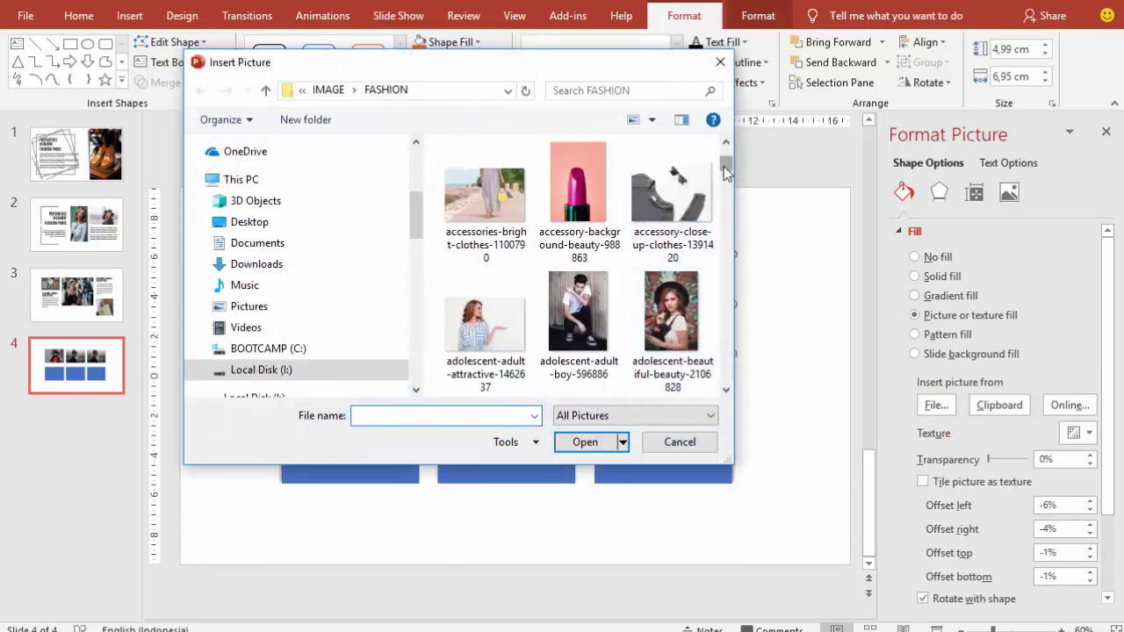
click(692, 190)
click(585, 442)
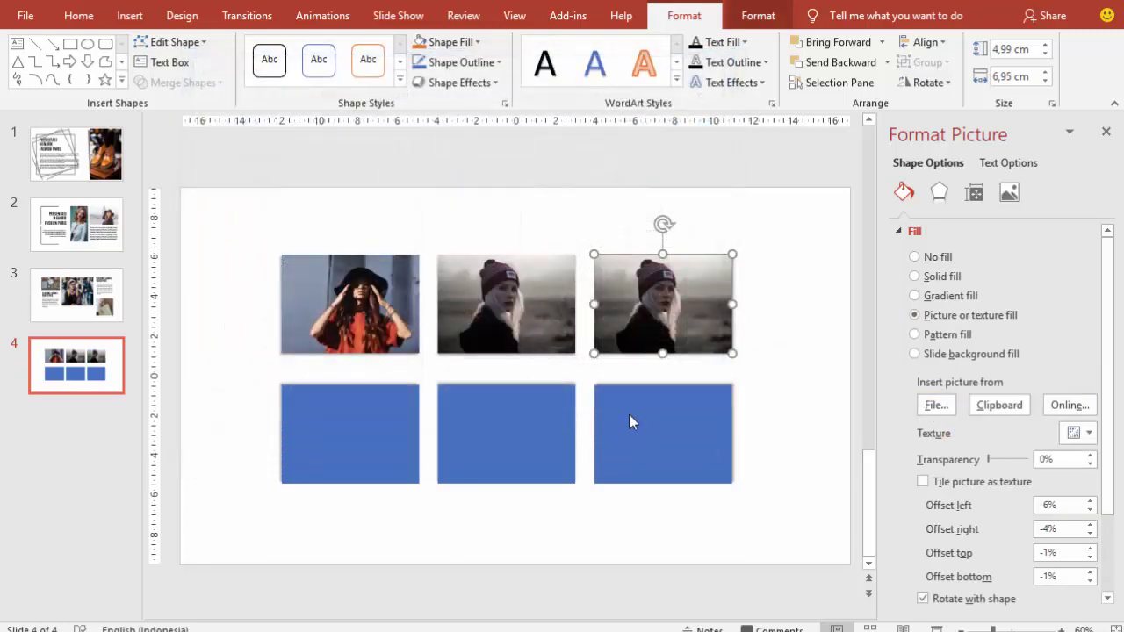
- Fill the bottom-left rectangle with the adult-beautiful-black-friday-291762 photo
click(387, 394)
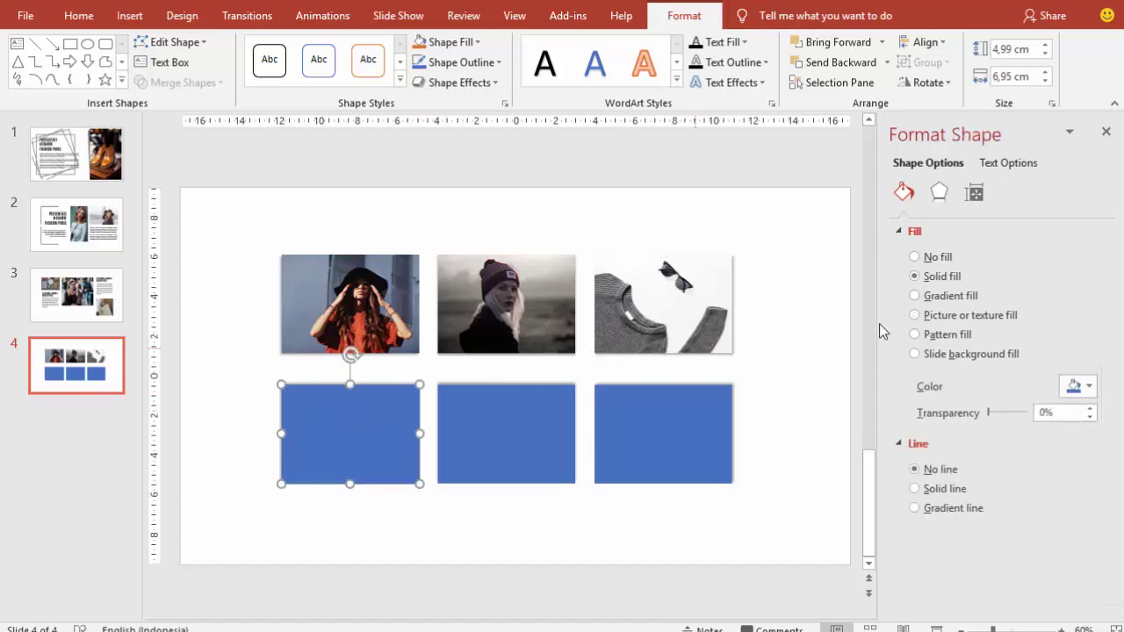
click(943, 318)
click(935, 405)
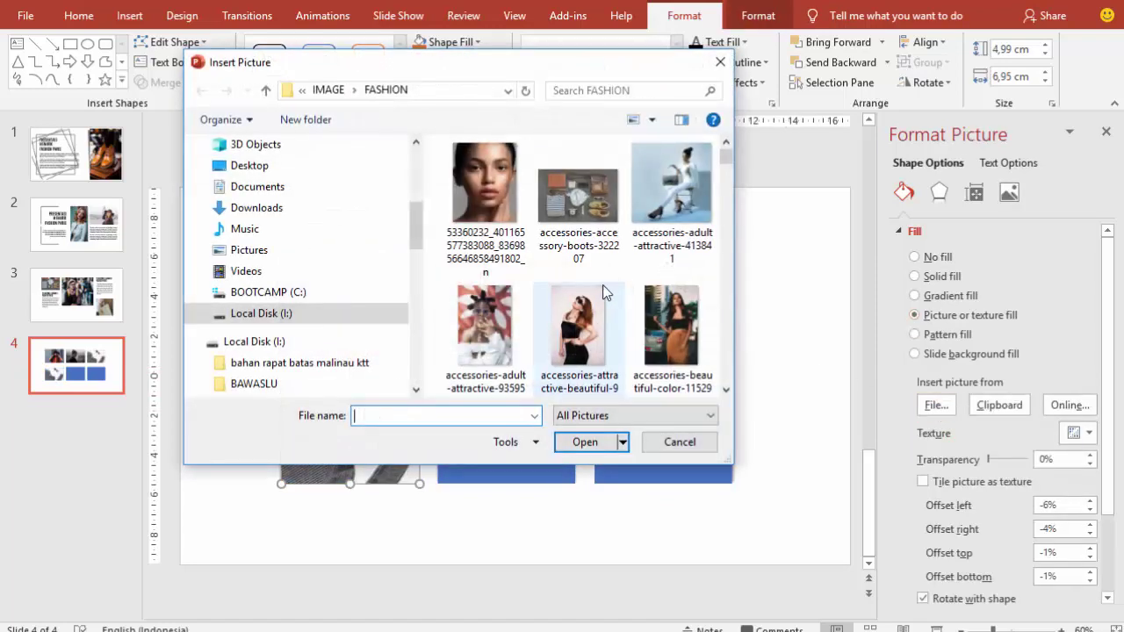
drag(725, 162, 724, 211)
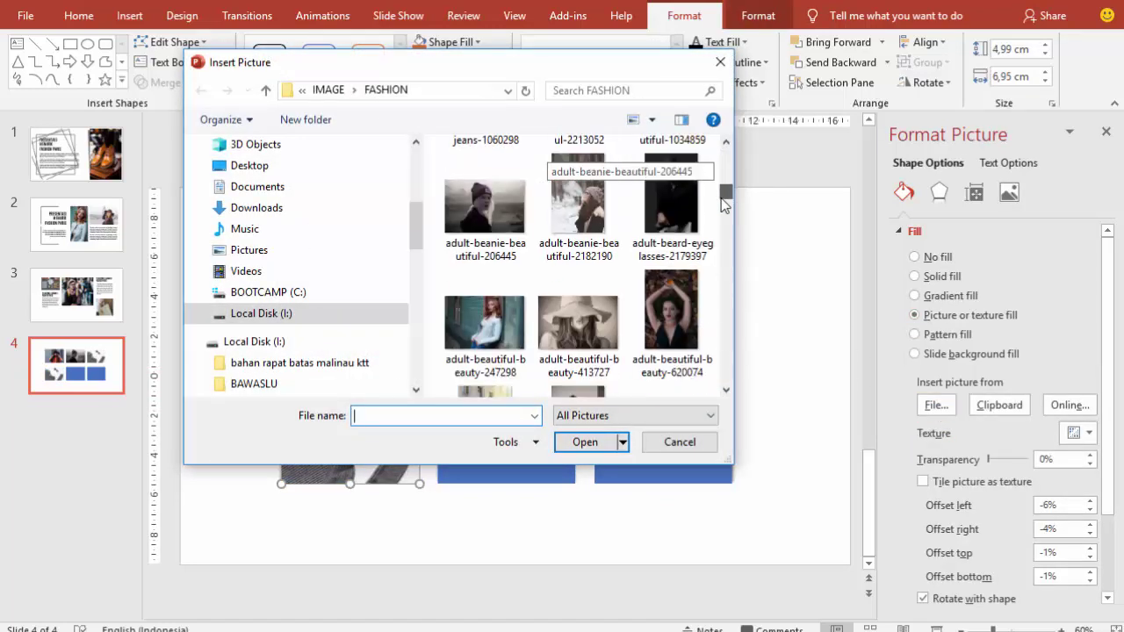
click(578, 239)
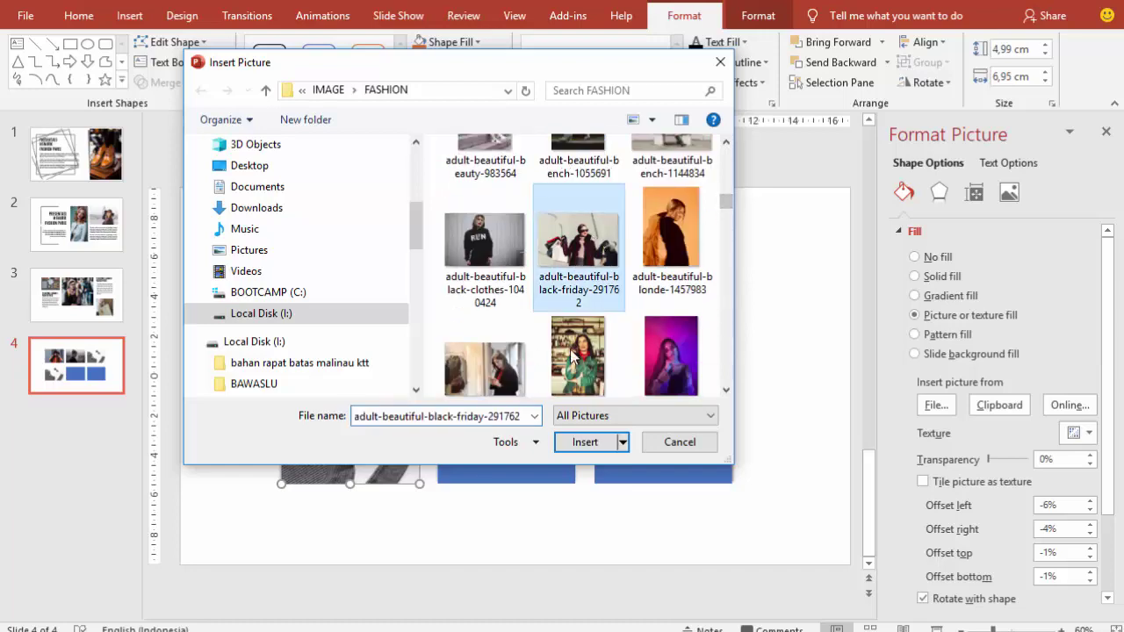
click(585, 442)
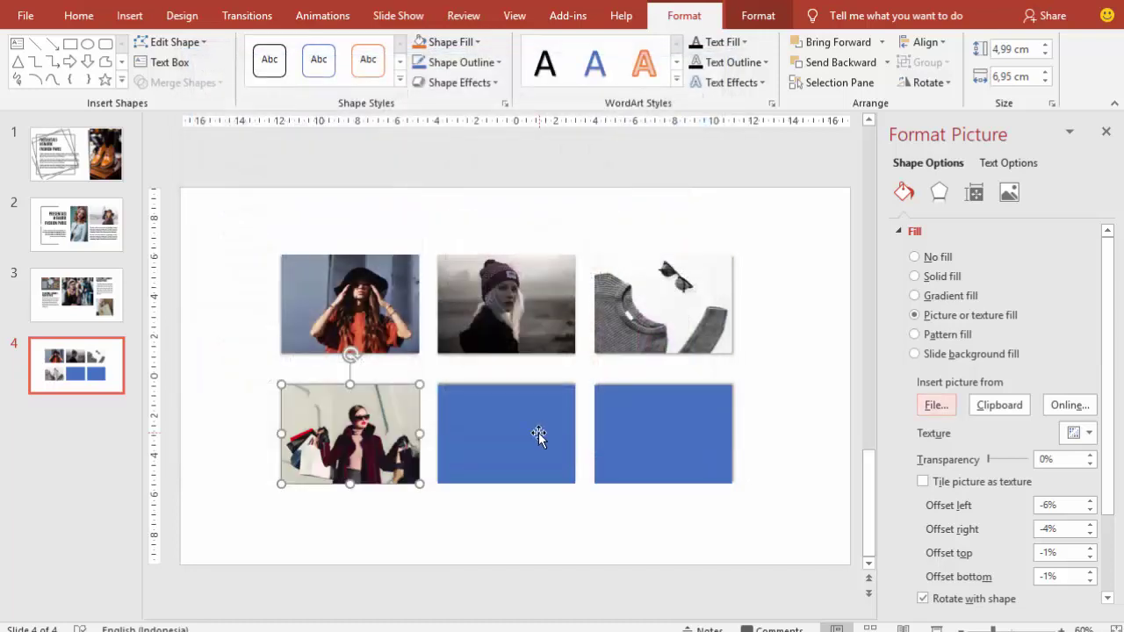
- Fill the bottom-middle rectangle with the attractive-beanie-beautiful-1857646 photo
click(540, 434)
click(914, 315)
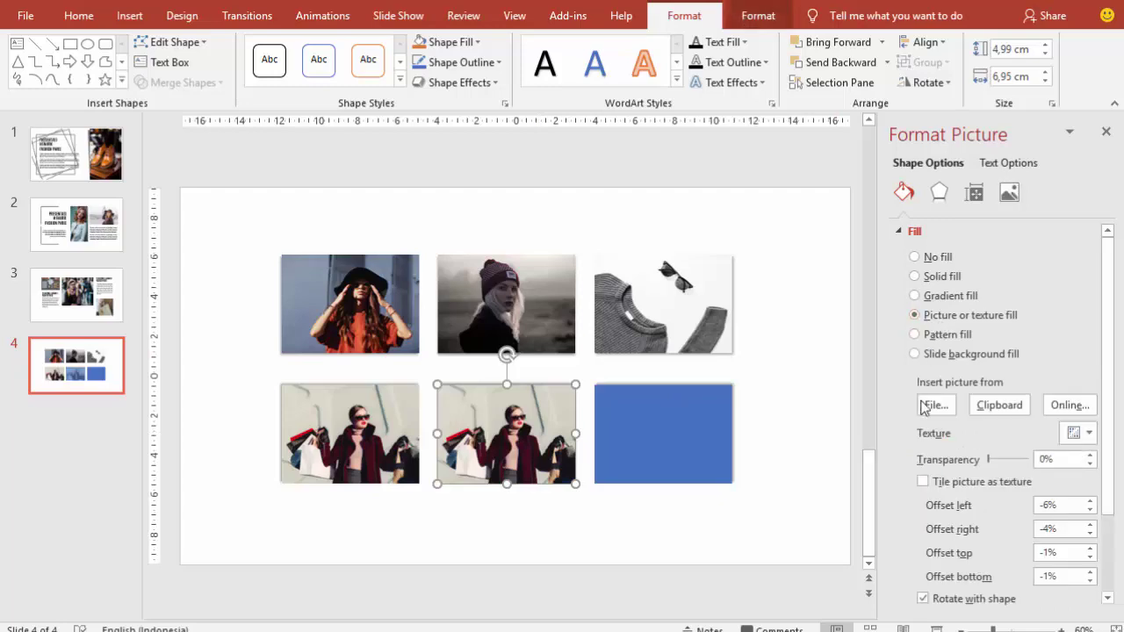
click(935, 405)
drag(726, 161, 730, 239)
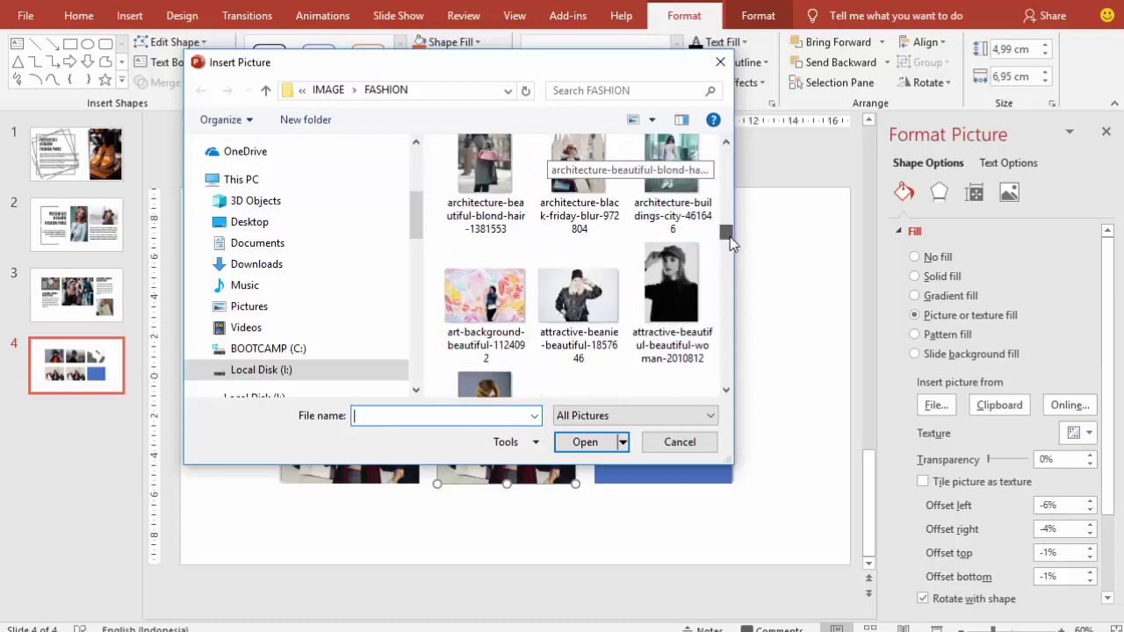
click(578, 206)
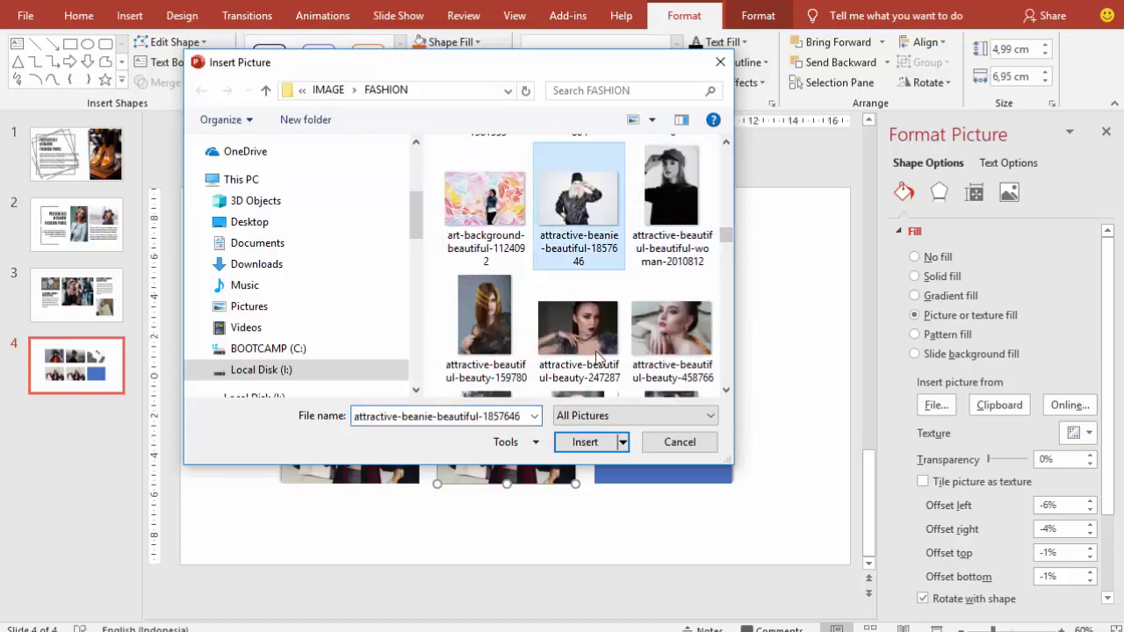
click(605, 447)
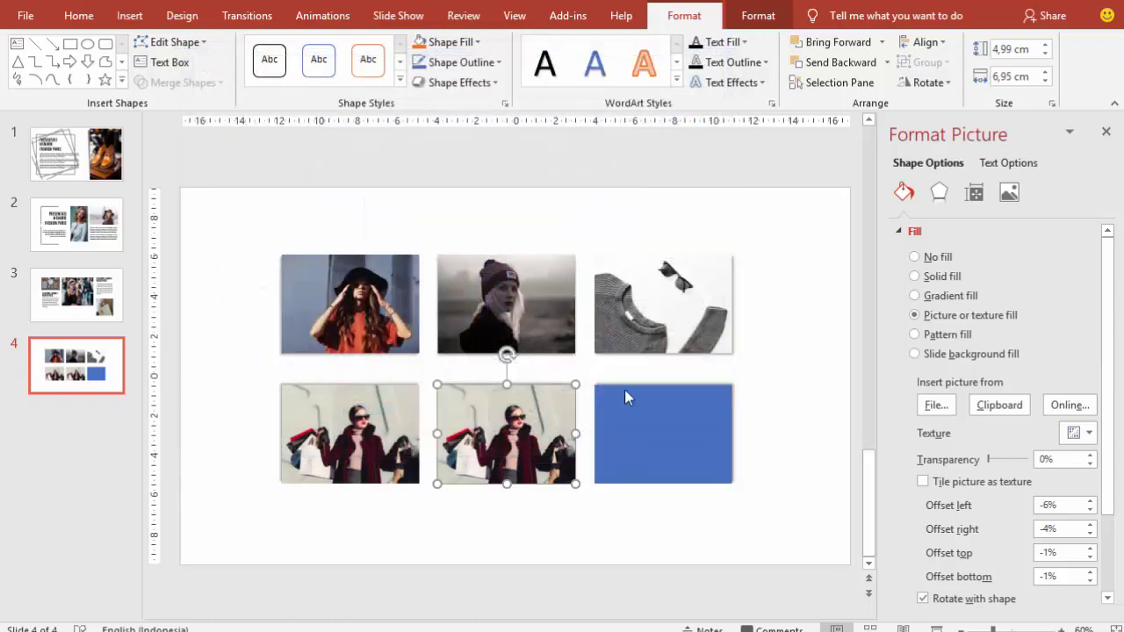
- Fill the bottom-right rectangle with the blond-hair blurred-background photo
click(675, 409)
click(944, 318)
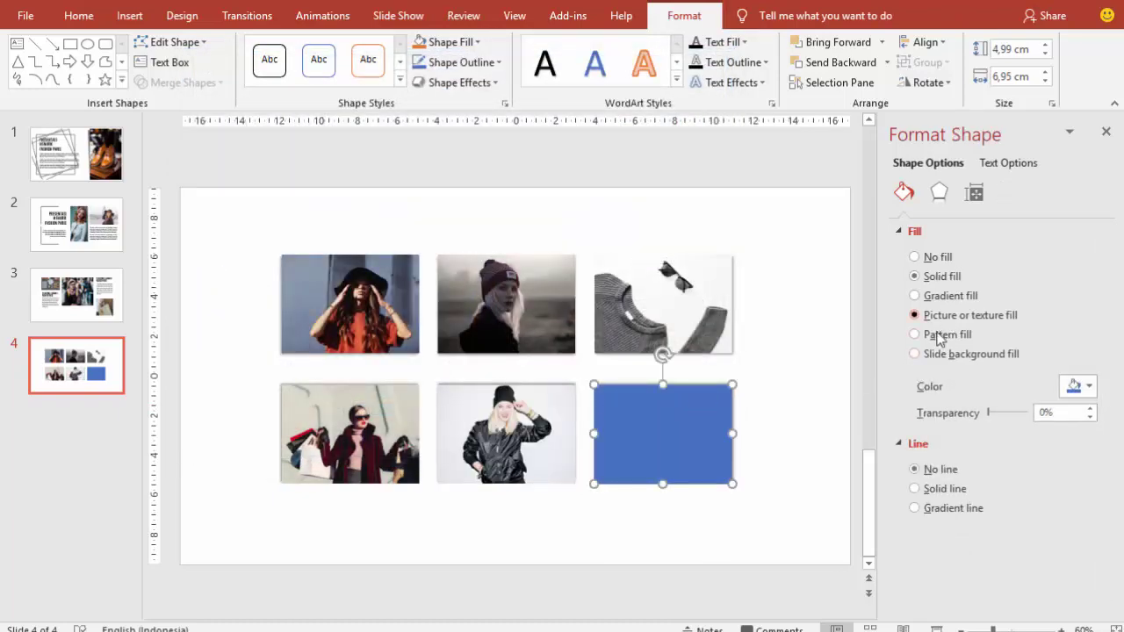
click(936, 405)
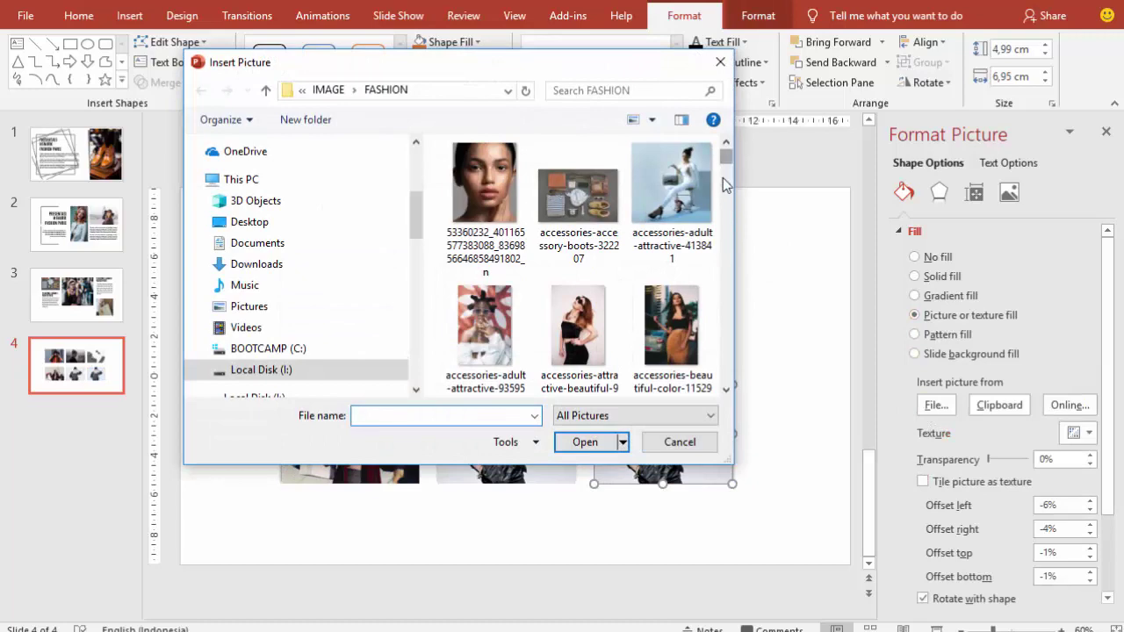
scroll(723, 177, down, 5)
click(578, 286)
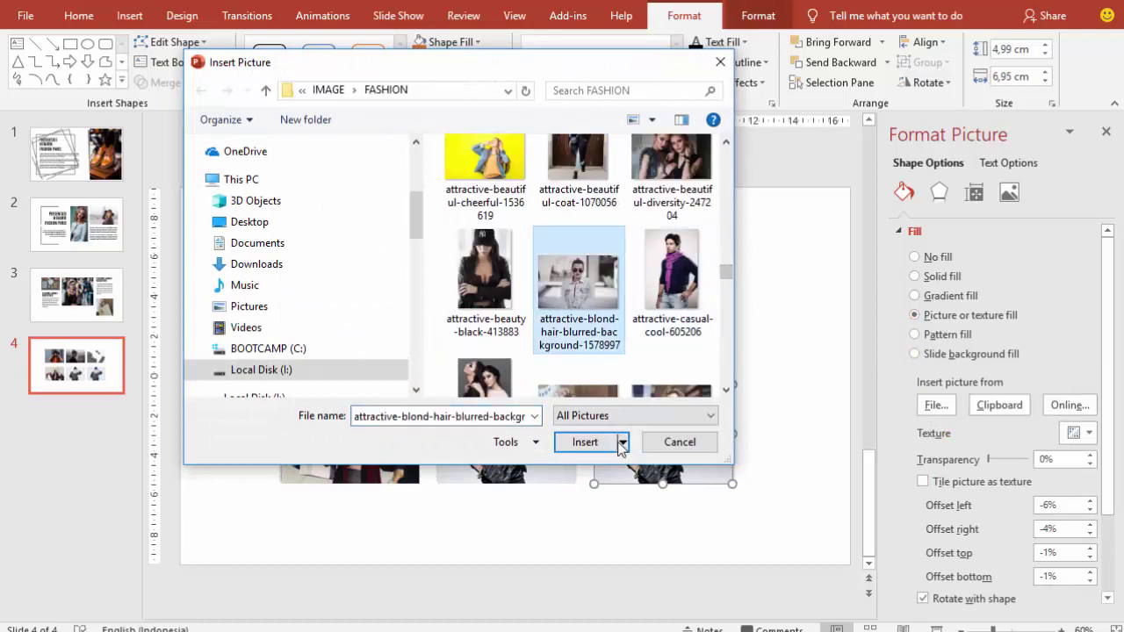
click(619, 443)
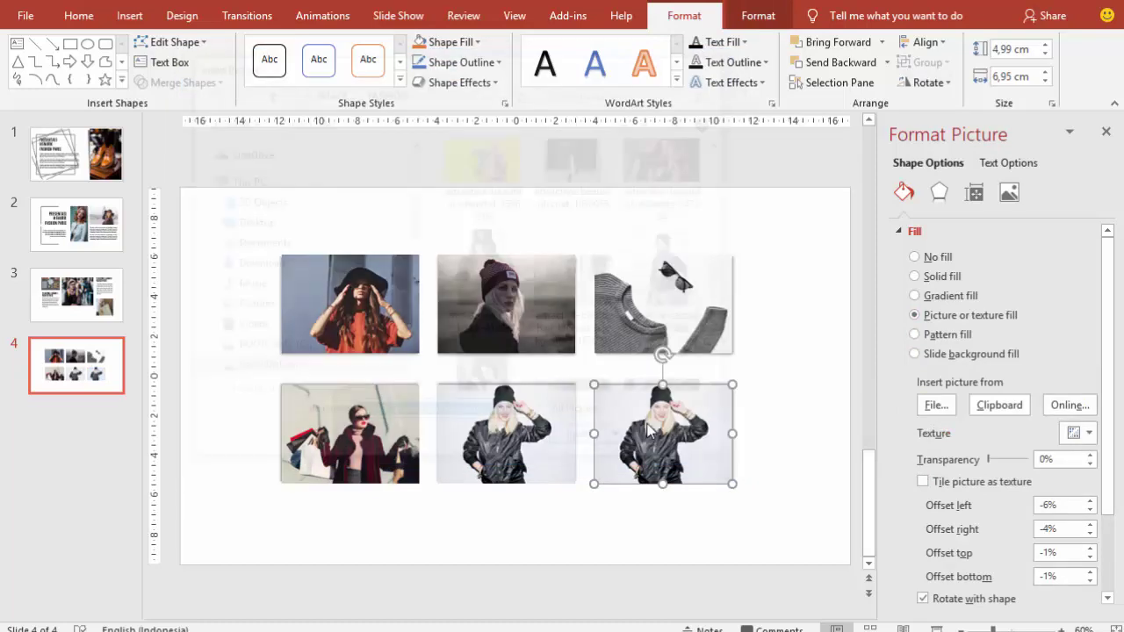
click(774, 381)
- Paste slide 3's title and body text onto slide 4, widening the body text beneath the photos
click(105, 314)
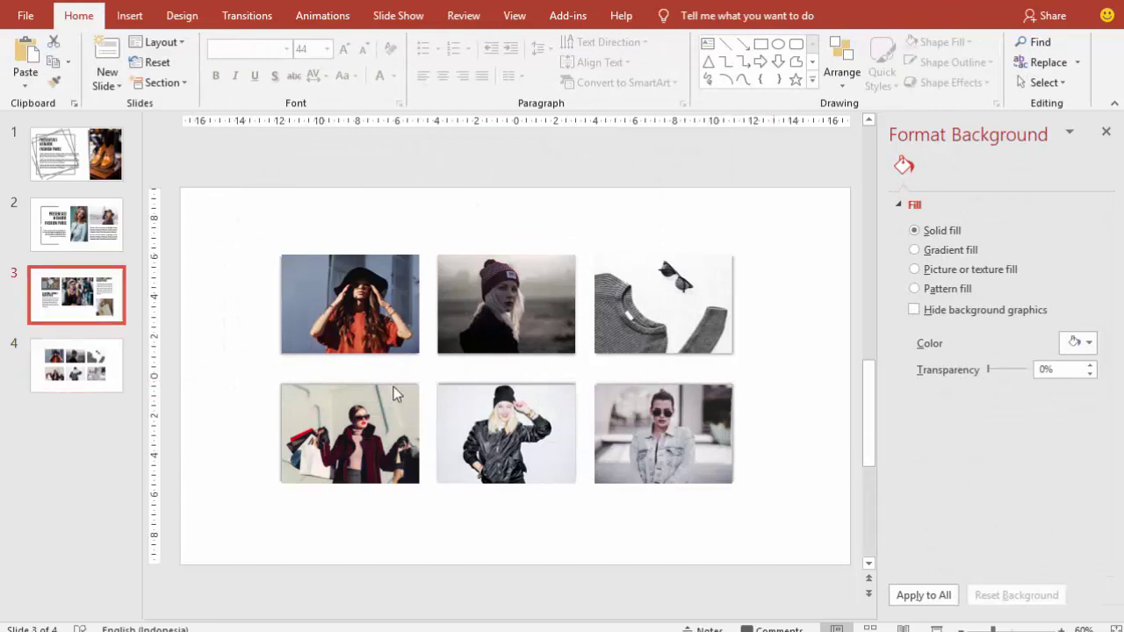
click(335, 408)
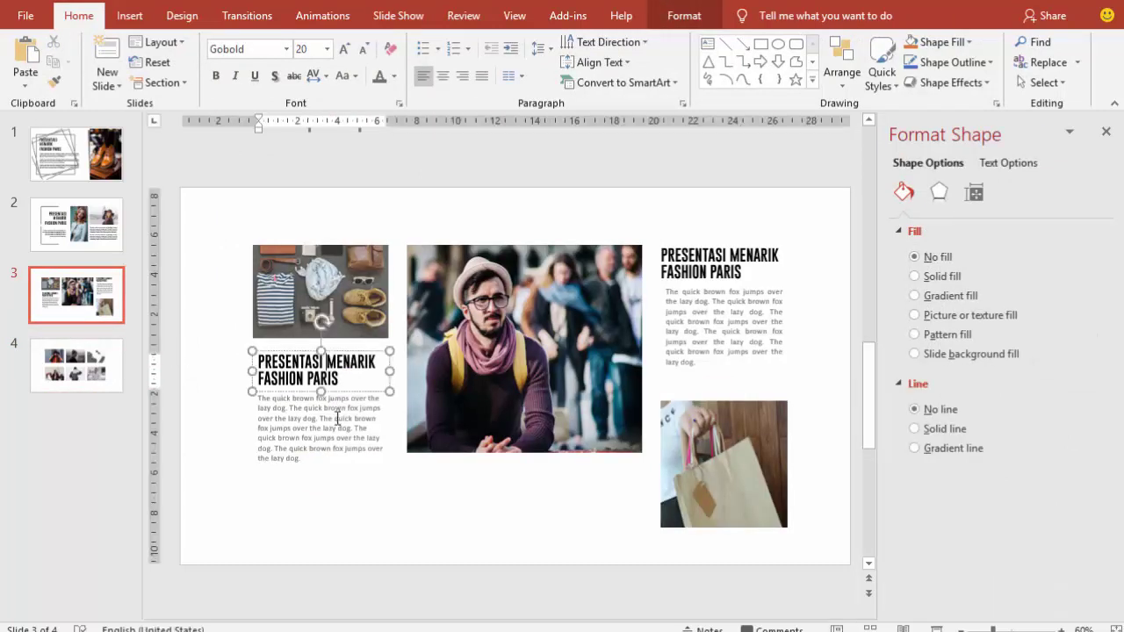
click(116, 376)
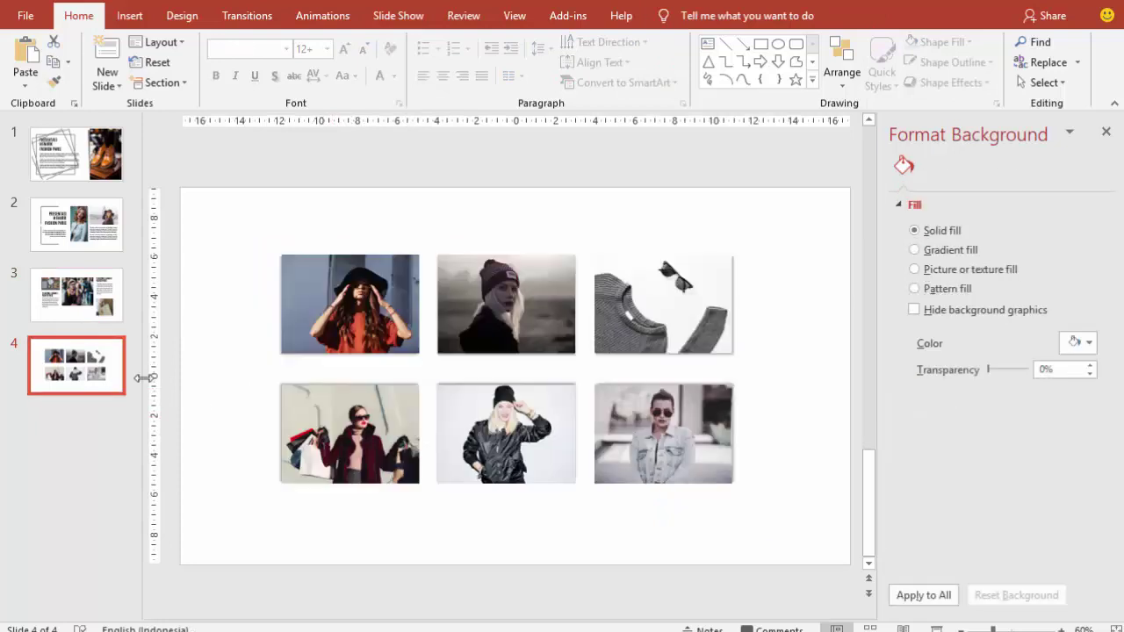
key(ctrl+v)
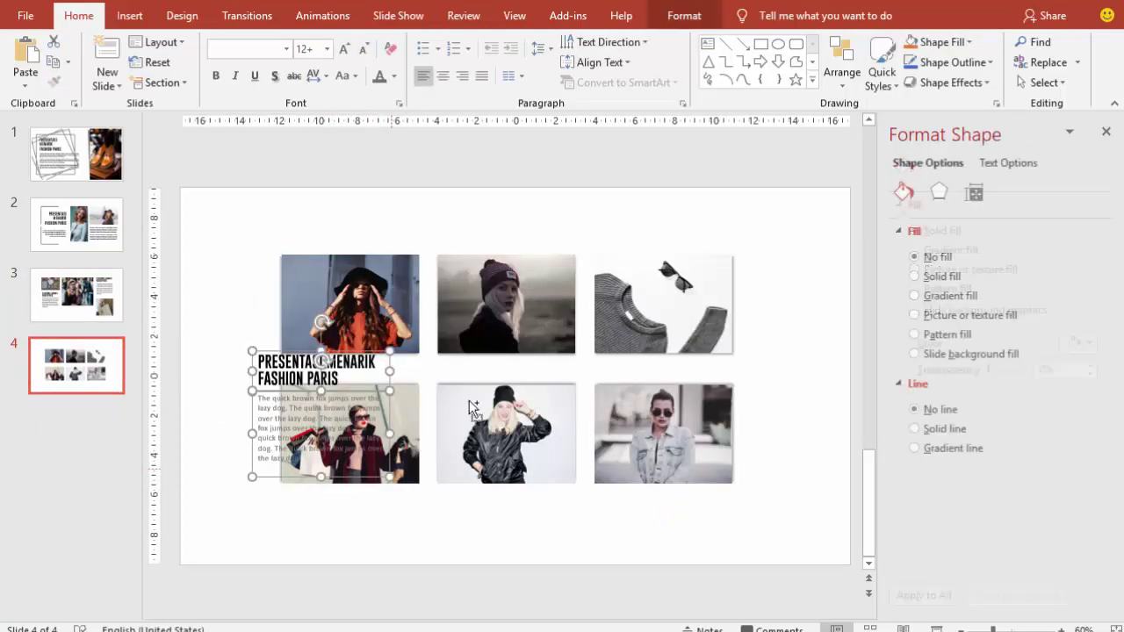
click(250, 413)
click(255, 409)
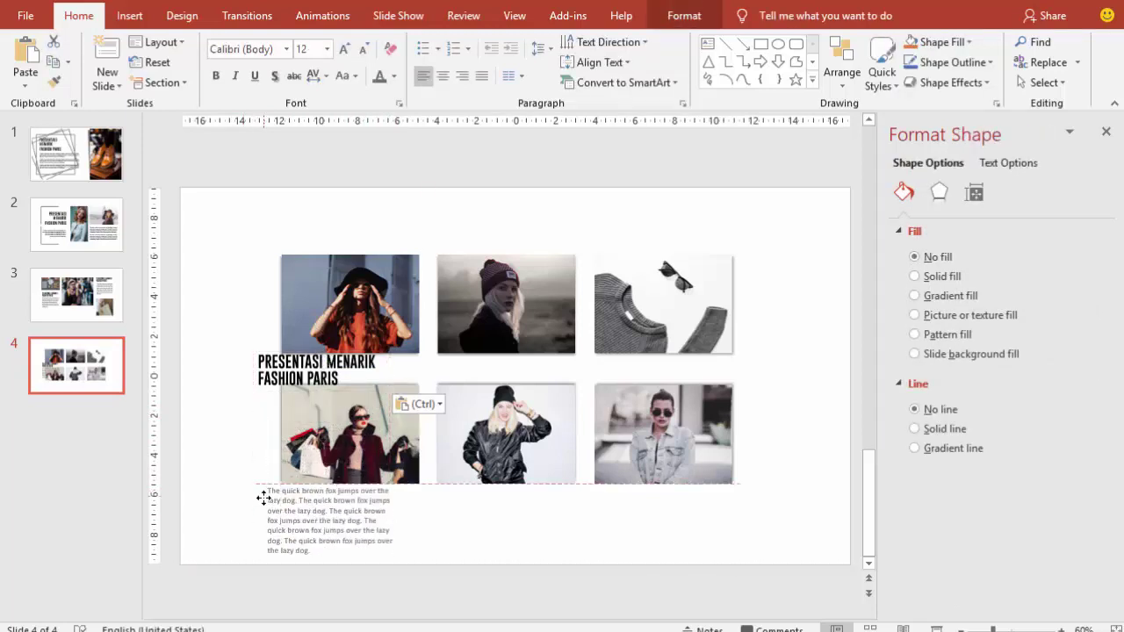
drag(252, 432, 274, 531)
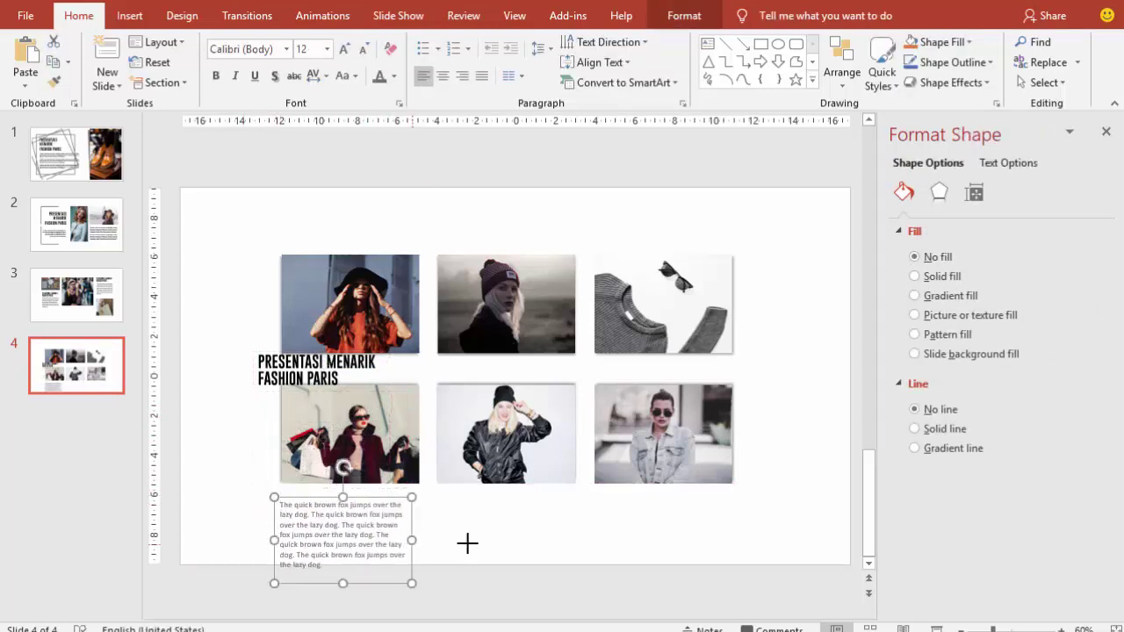
drag(467, 543, 733, 527)
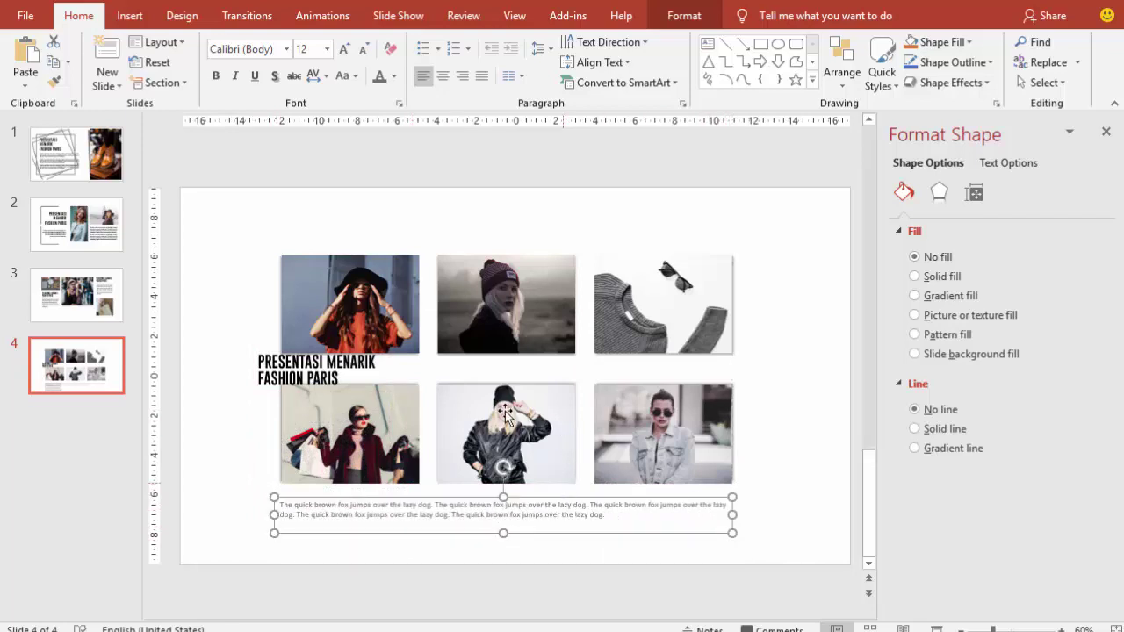
click(351, 353)
- Stretch the title across the grid with 'PRESENTASI MENARIK FASHION PARIS' on one line
click(338, 369)
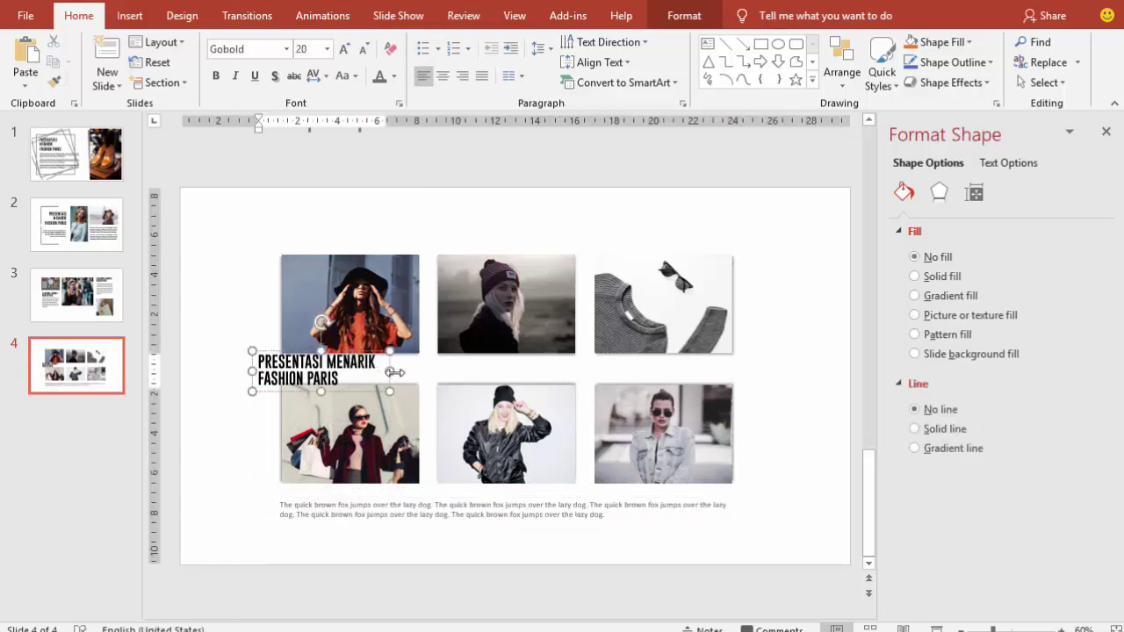
drag(392, 371, 732, 372)
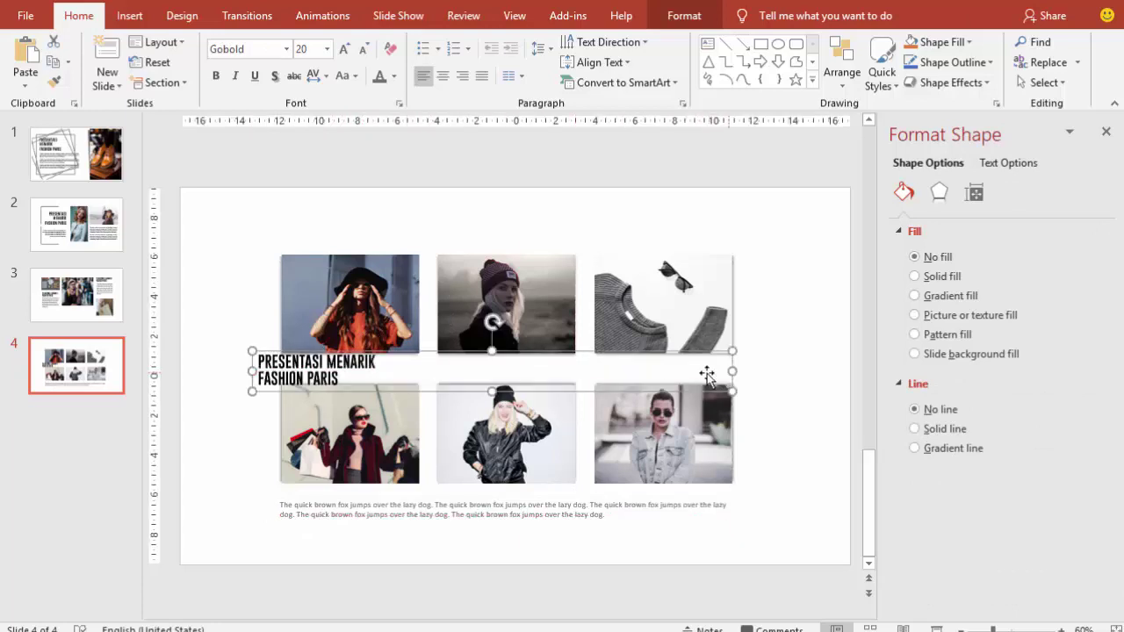
click(377, 362)
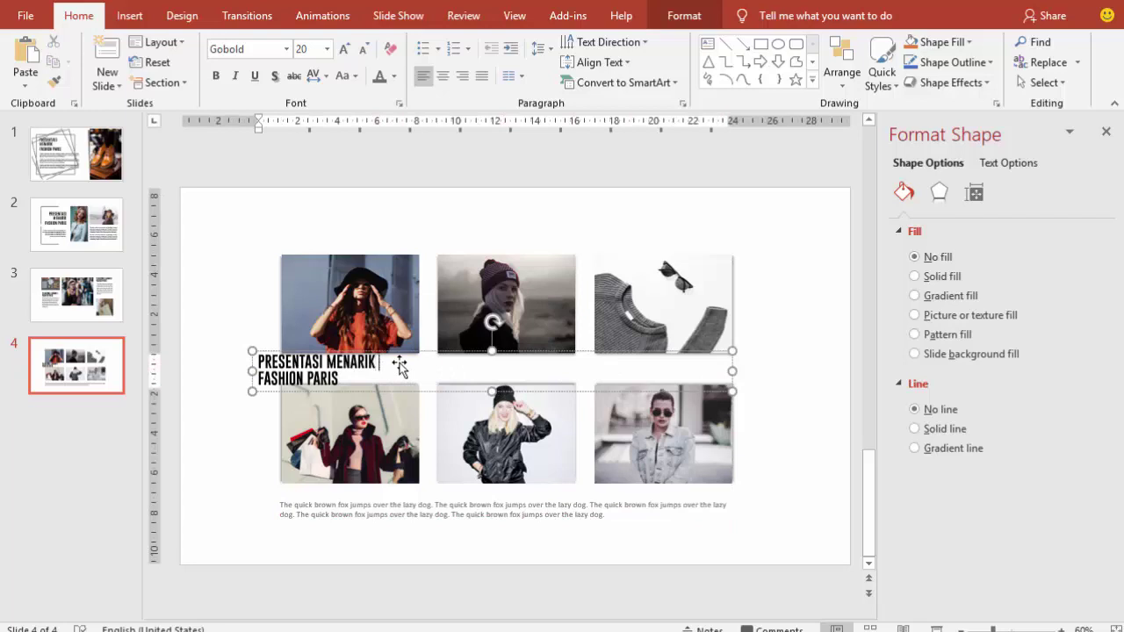
key(Delete)
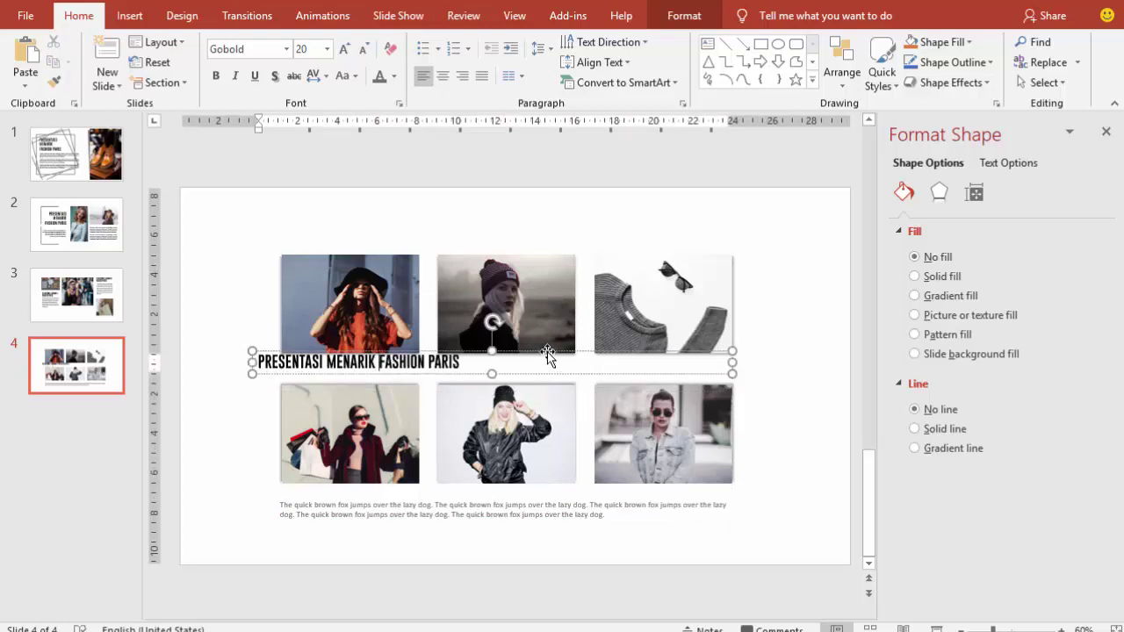
drag(548, 352, 548, 359)
drag(247, 370, 269, 370)
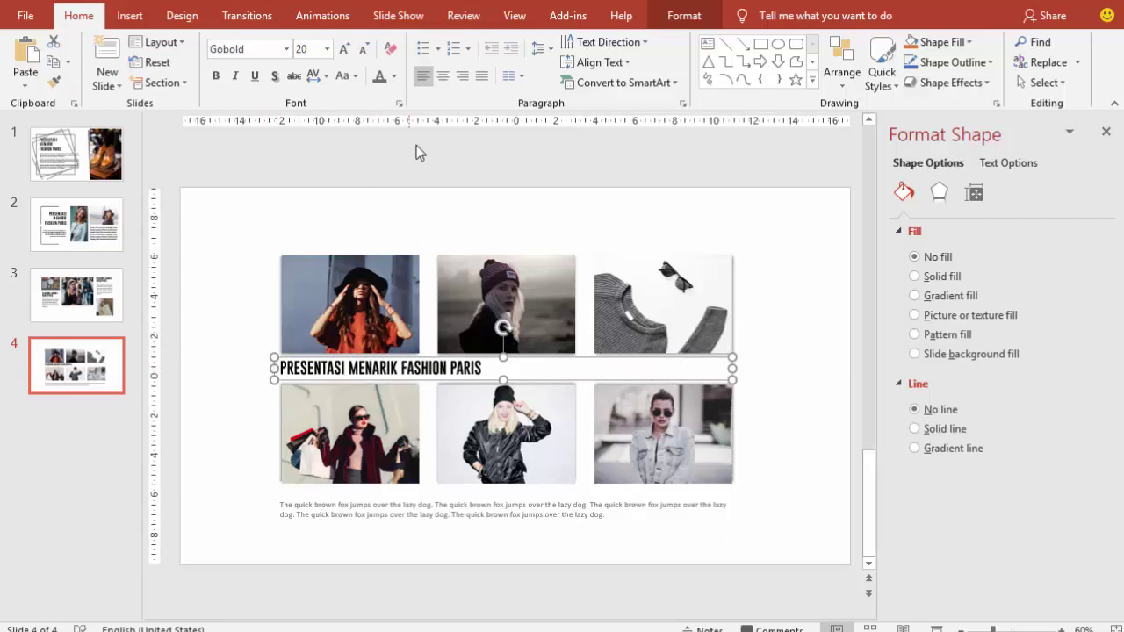
- Center the title and set its character spacing to Very Loose
click(441, 77)
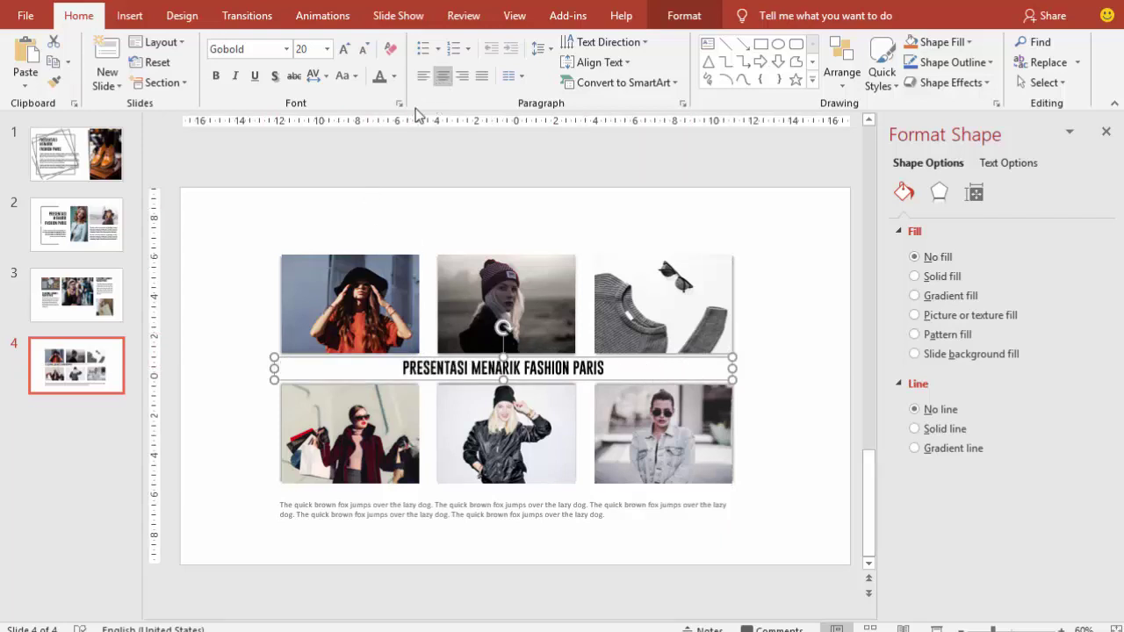
click(316, 79)
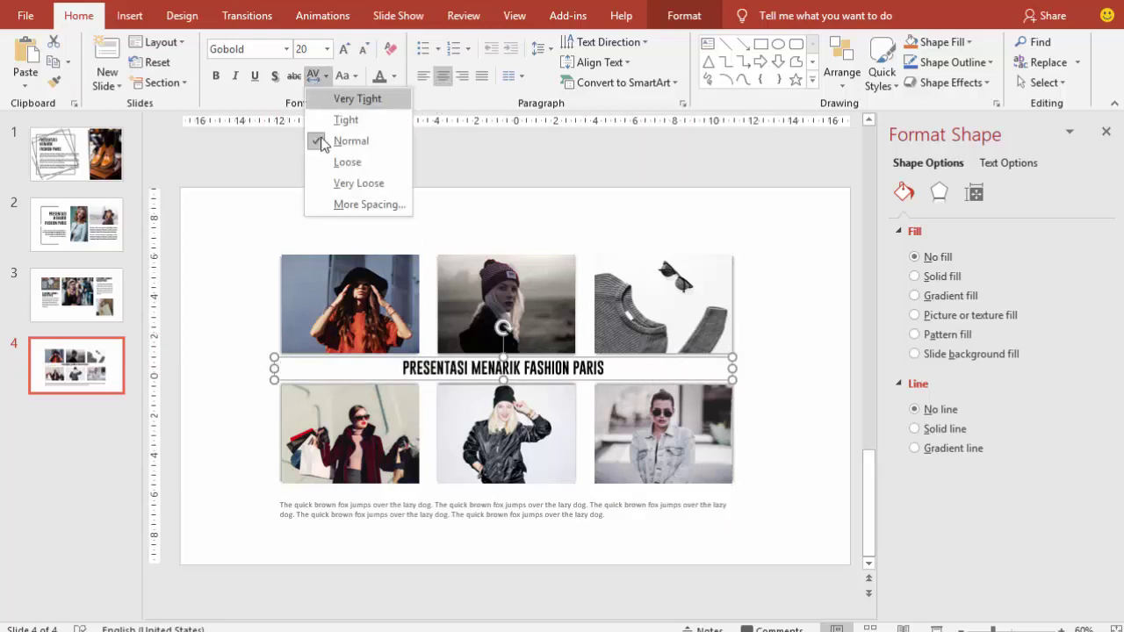
click(352, 183)
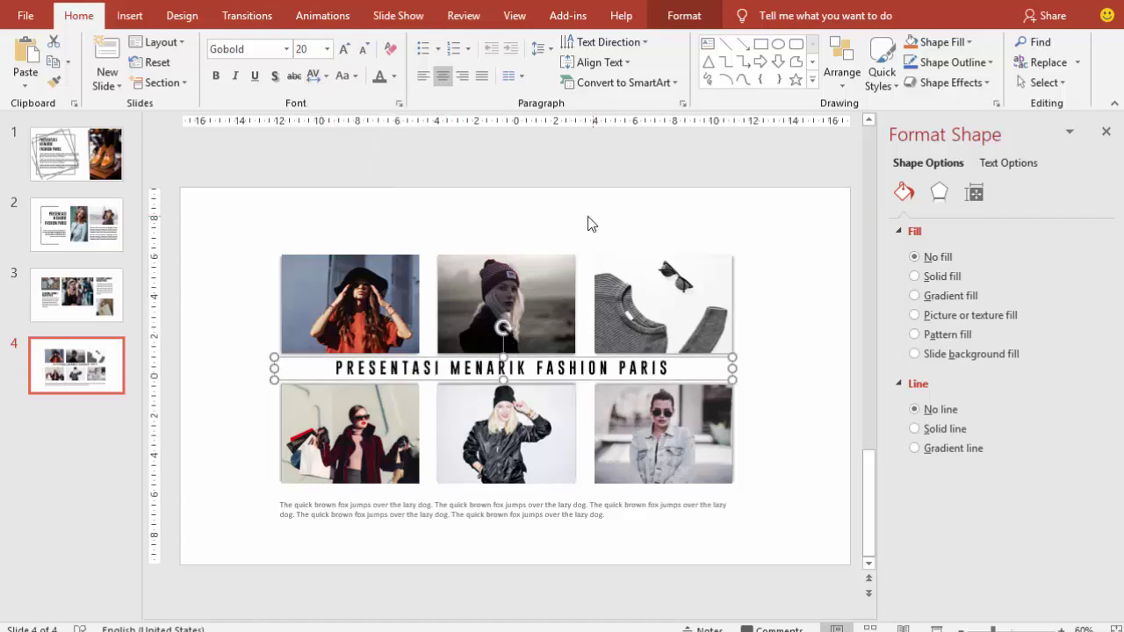
- Preview slide 4 full-screen with Shift+F5, then return to editing
click(785, 254)
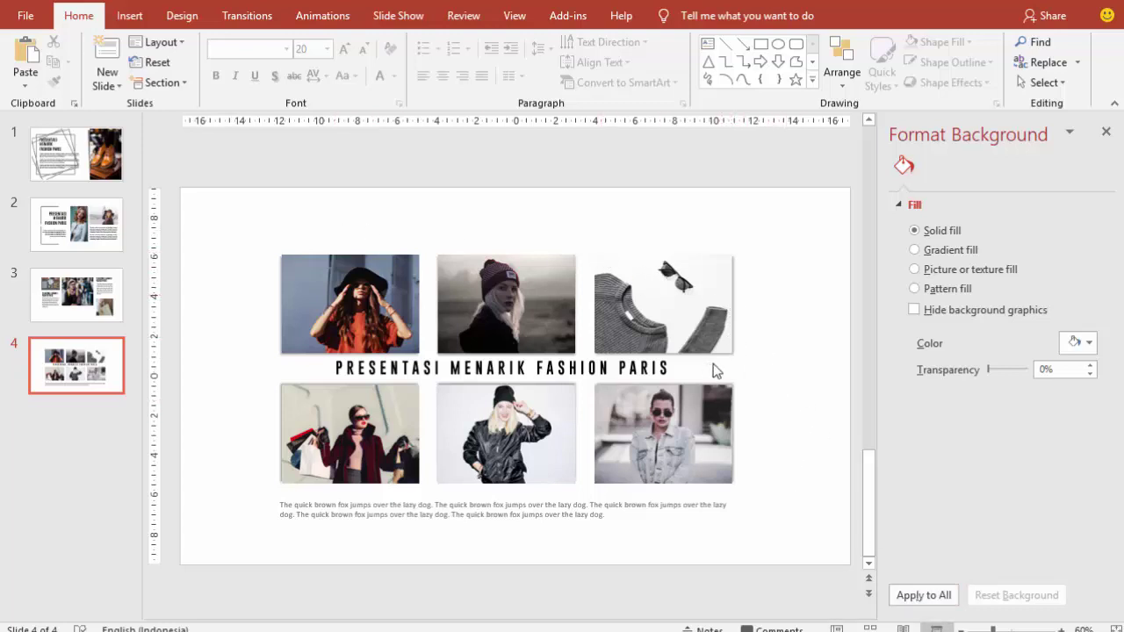
key(shift+F5)
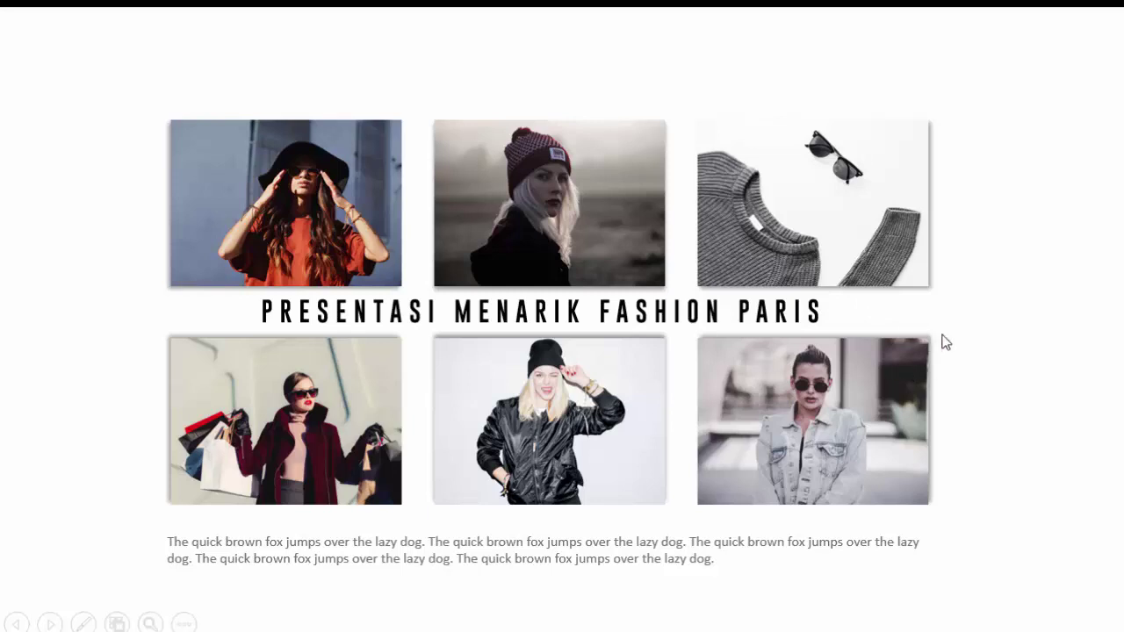
key(Escape)
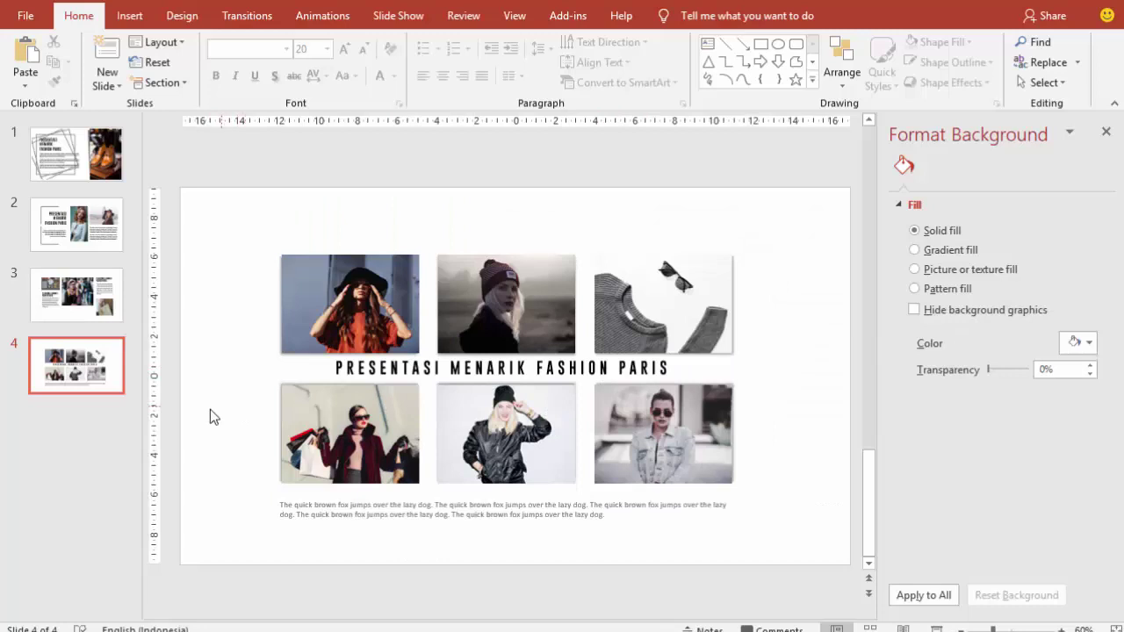
- Add a new slide after slide 4 and delete both its placeholders
right_click(96, 423)
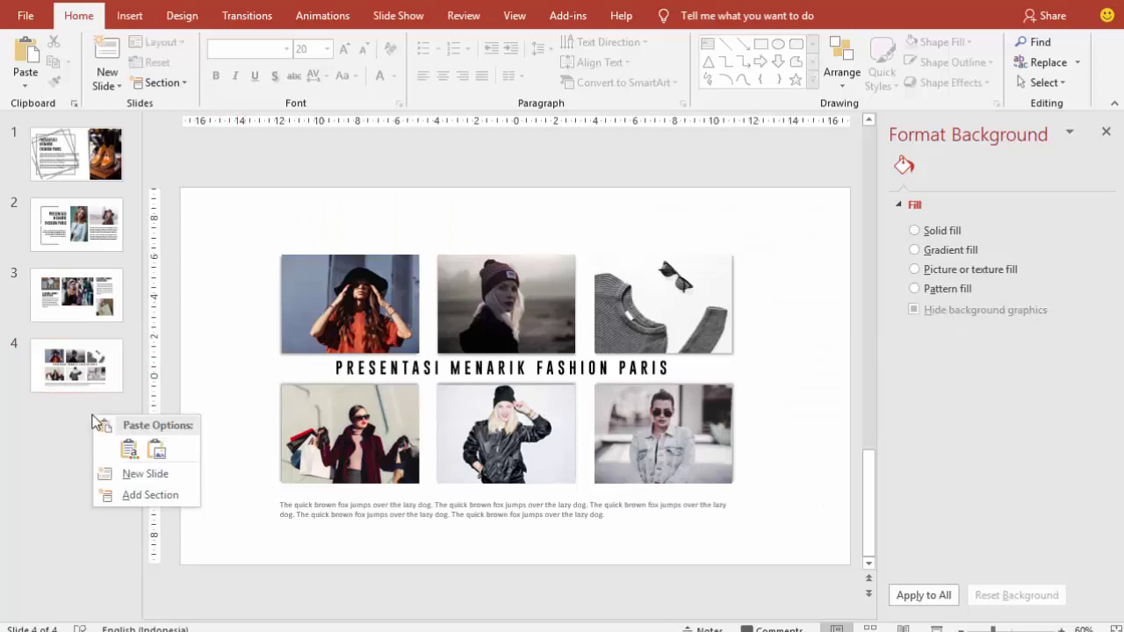
click(132, 475)
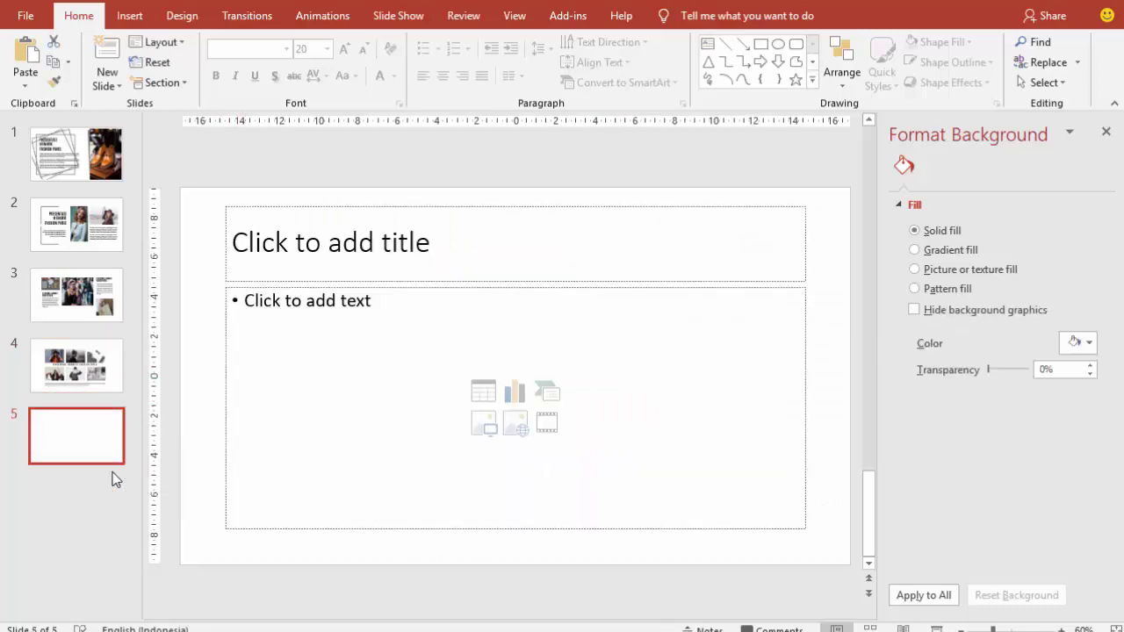
click(225, 377)
key(Delete)
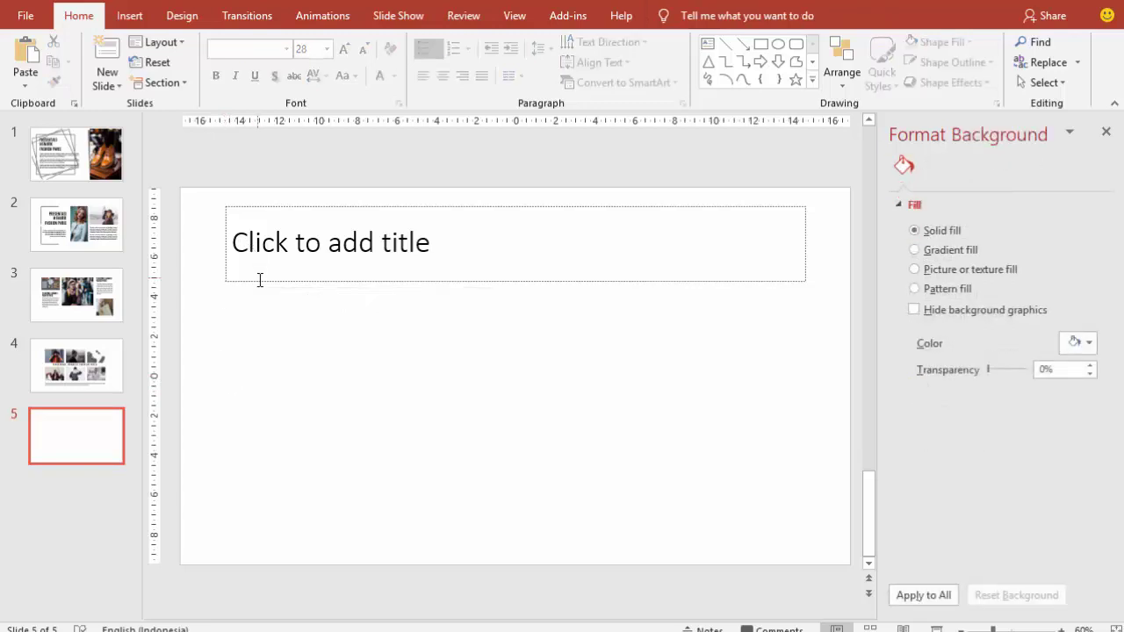
click(258, 282)
key(Delete)
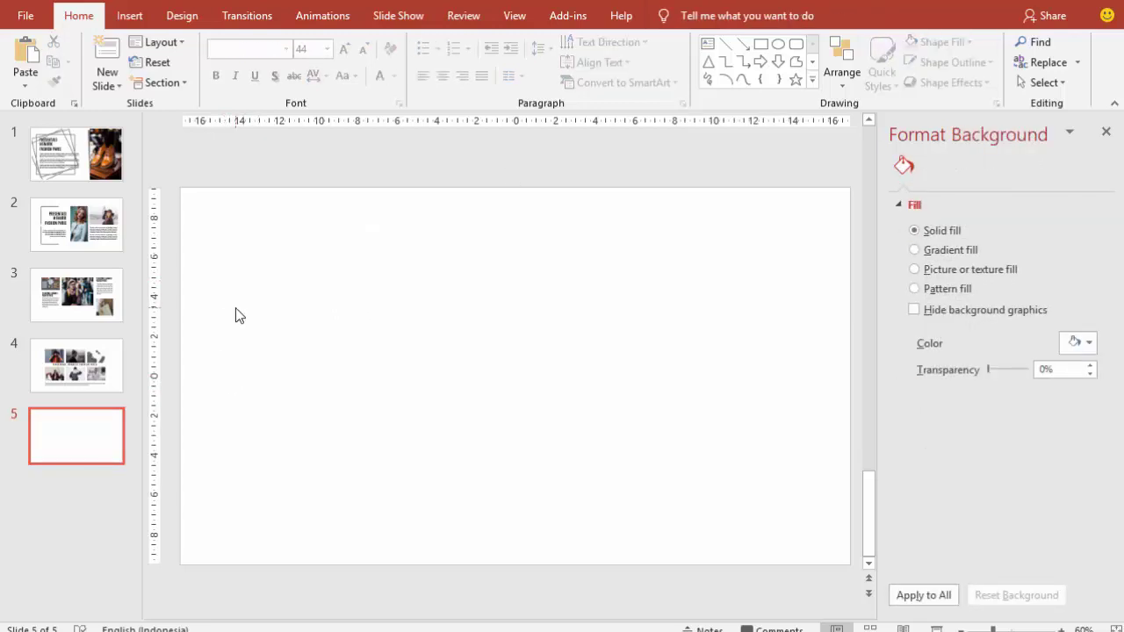
click(109, 376)
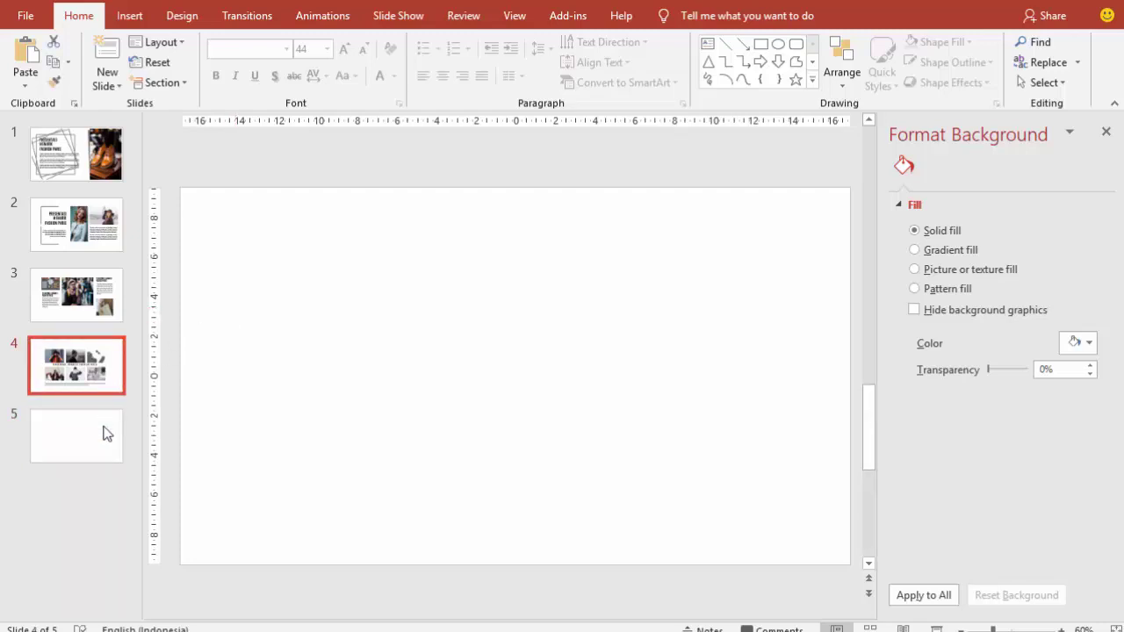
click(105, 433)
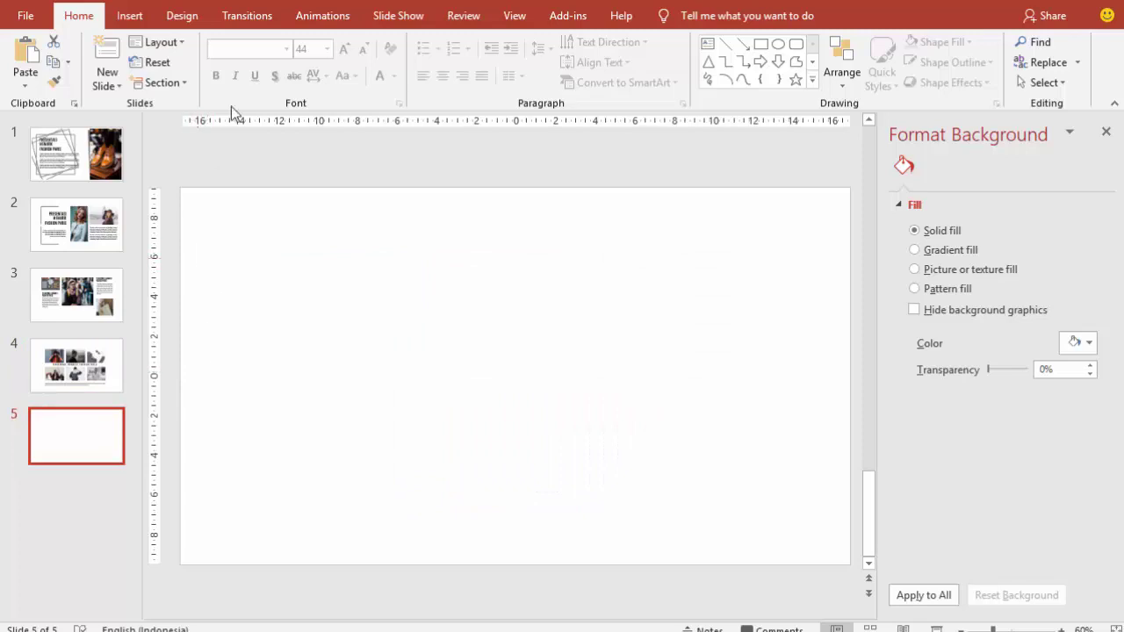
- Pick the Rectangle shape from the Insert Shapes gallery
click(130, 15)
click(305, 64)
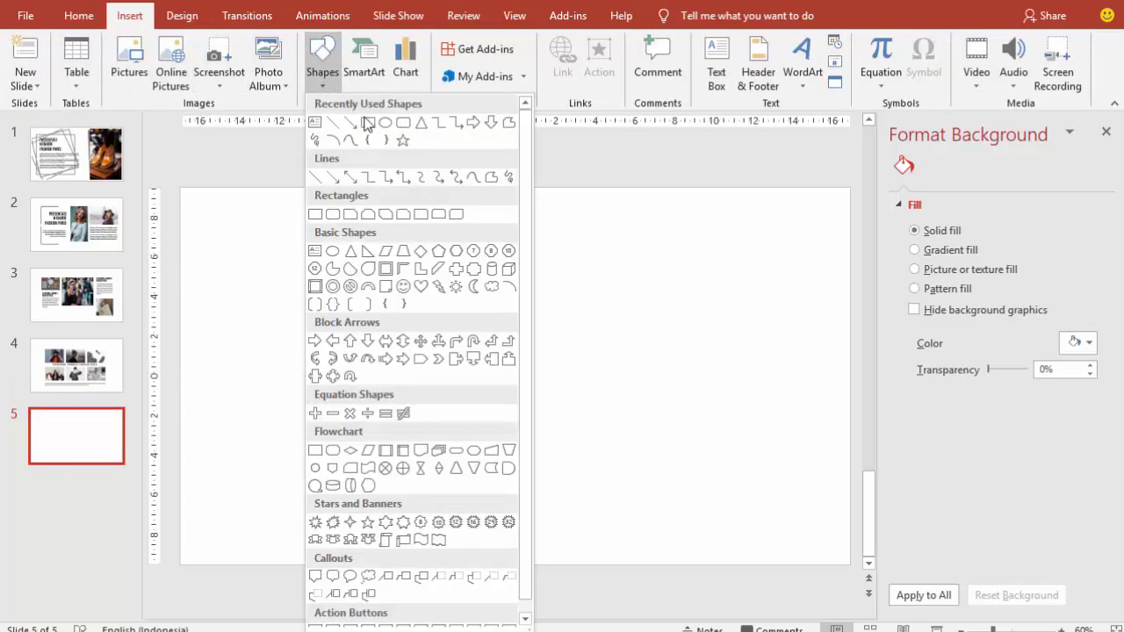
click(367, 126)
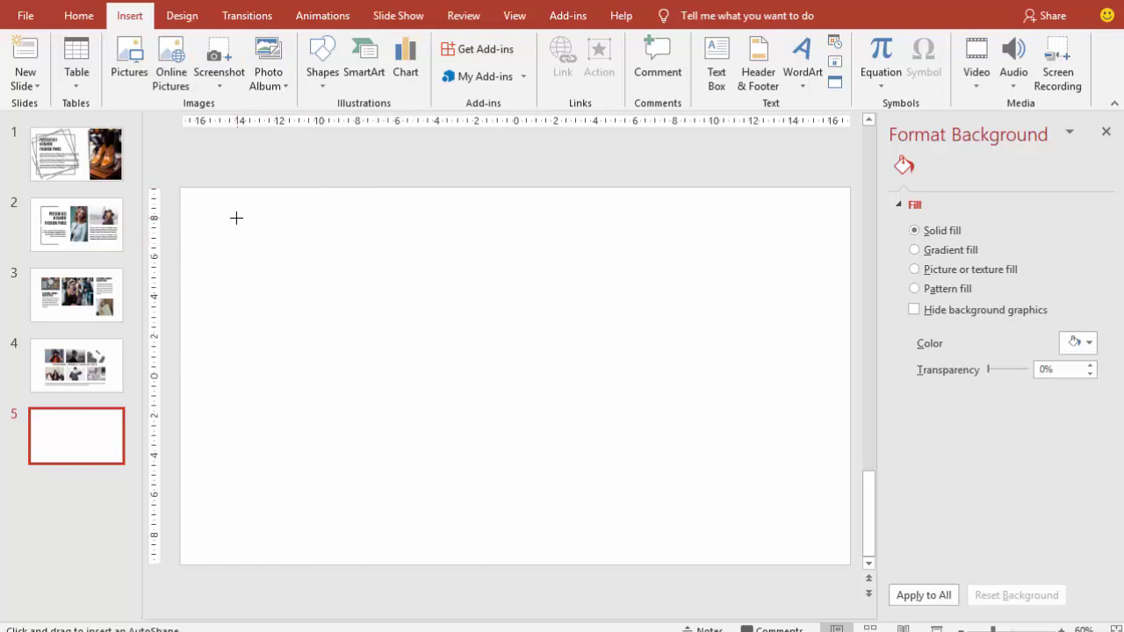
- Draw a blue square near the top-left and stack a copy beneath it
drag(236, 218, 352, 338)
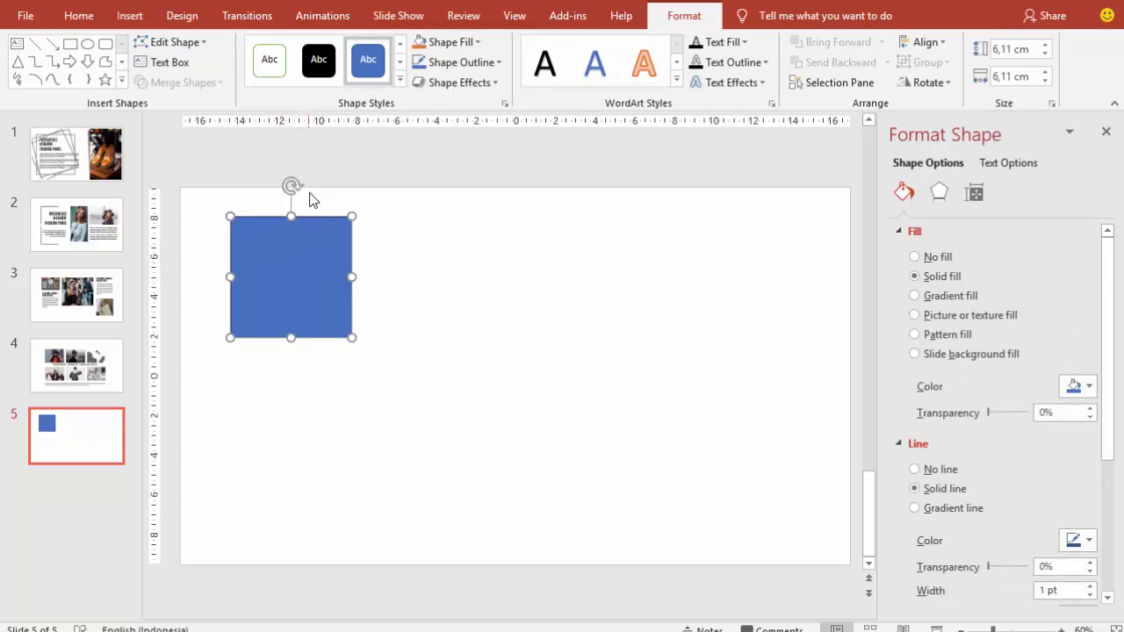
mouse_move(310, 235)
mouse_down()
mouse_move(295, 373)
mouse_move(291, 355)
mouse_up()
shift+click(294, 312)
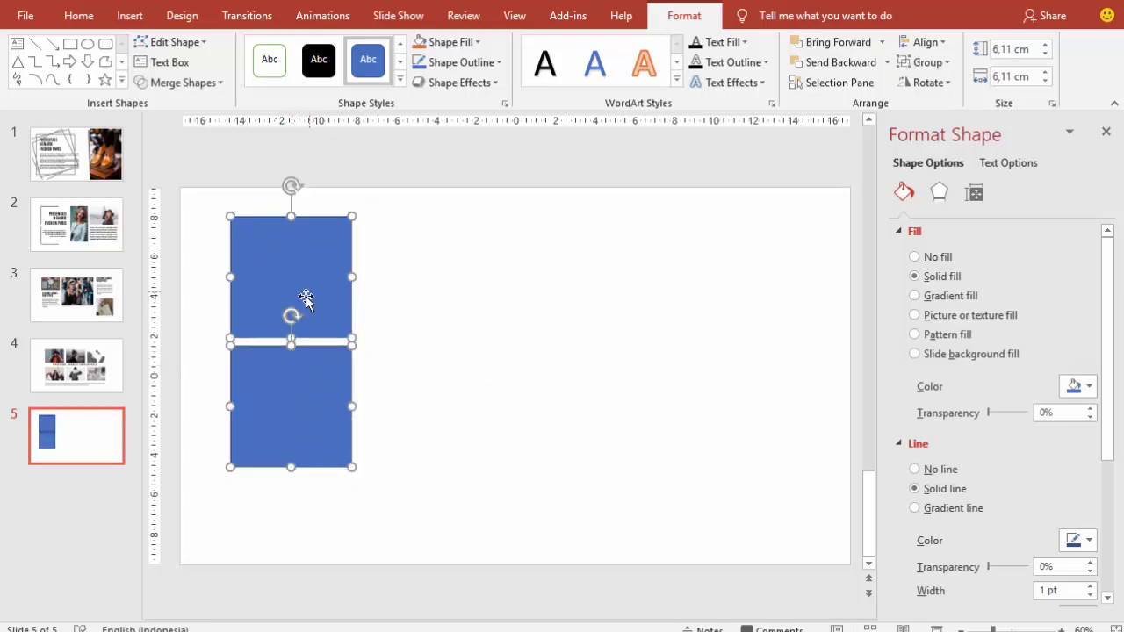
drag(294, 311, 307, 297)
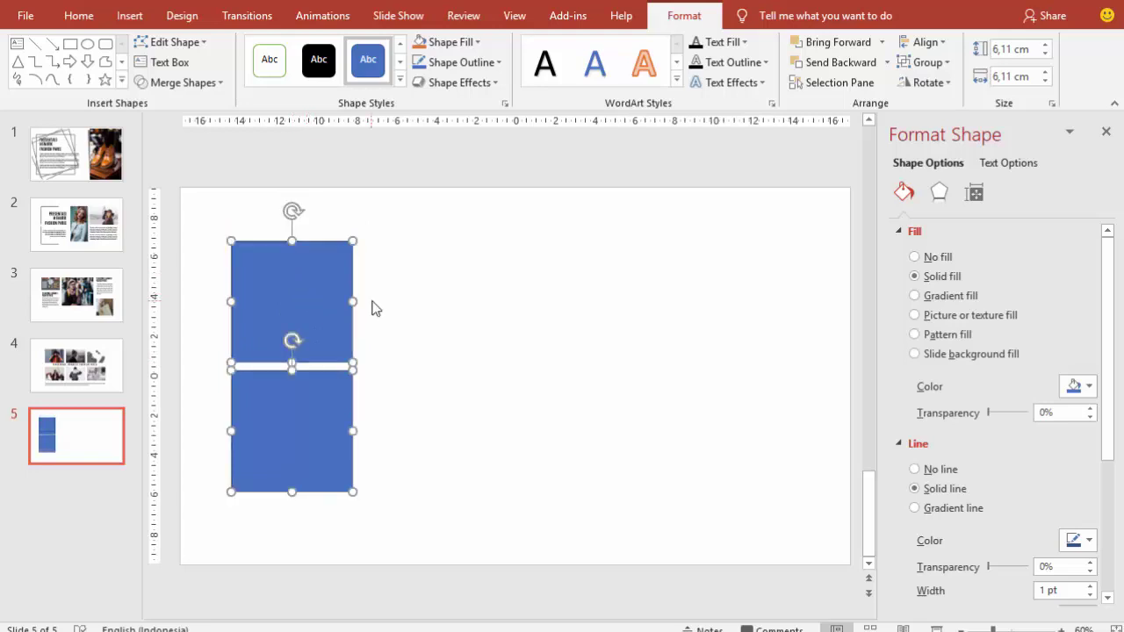
click(372, 308)
click(341, 312)
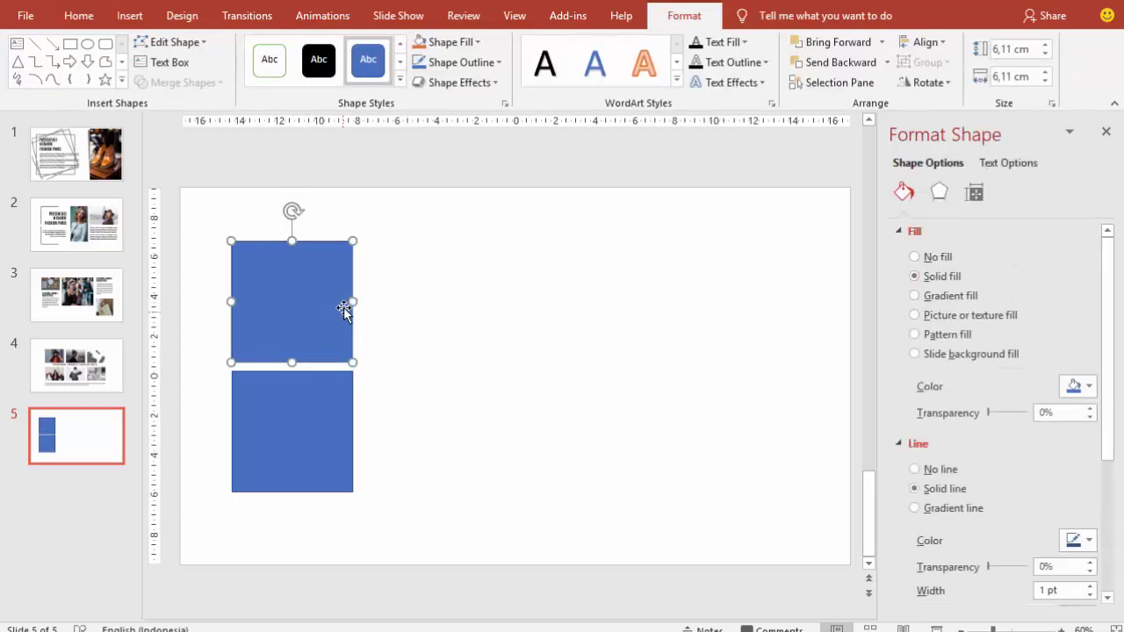
- Copy the top square to the right and stretch it into a tall rectangle matching the left pair, leaving a gap
mouse_move(344, 308)
mouse_down()
mouse_move(434, 289)
mouse_move(546, 304)
mouse_up()
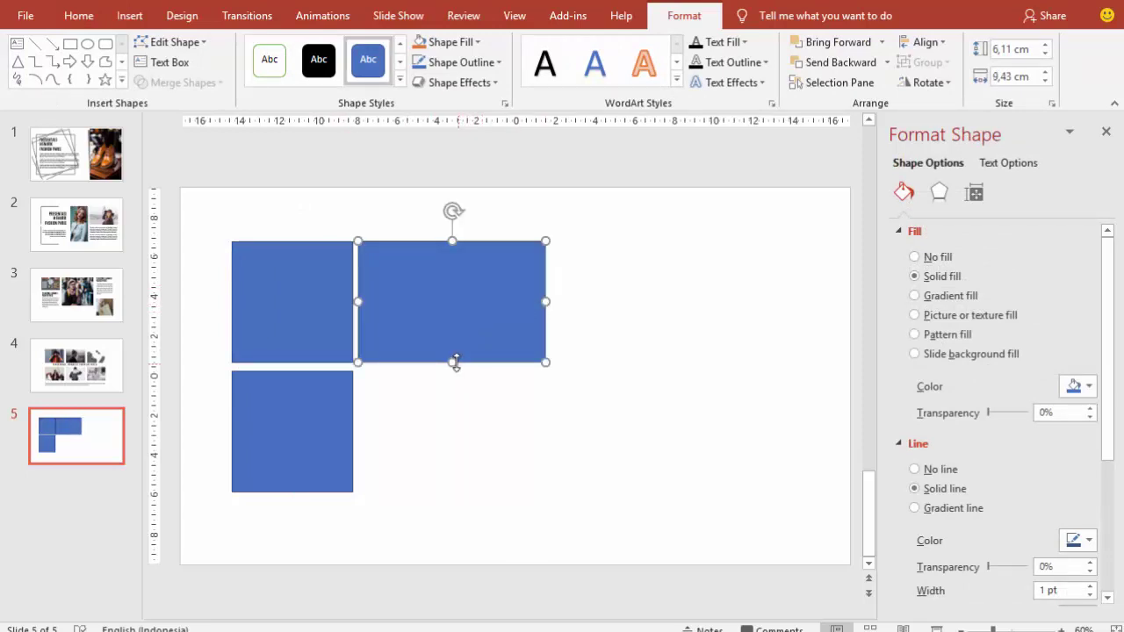
drag(454, 362, 443, 490)
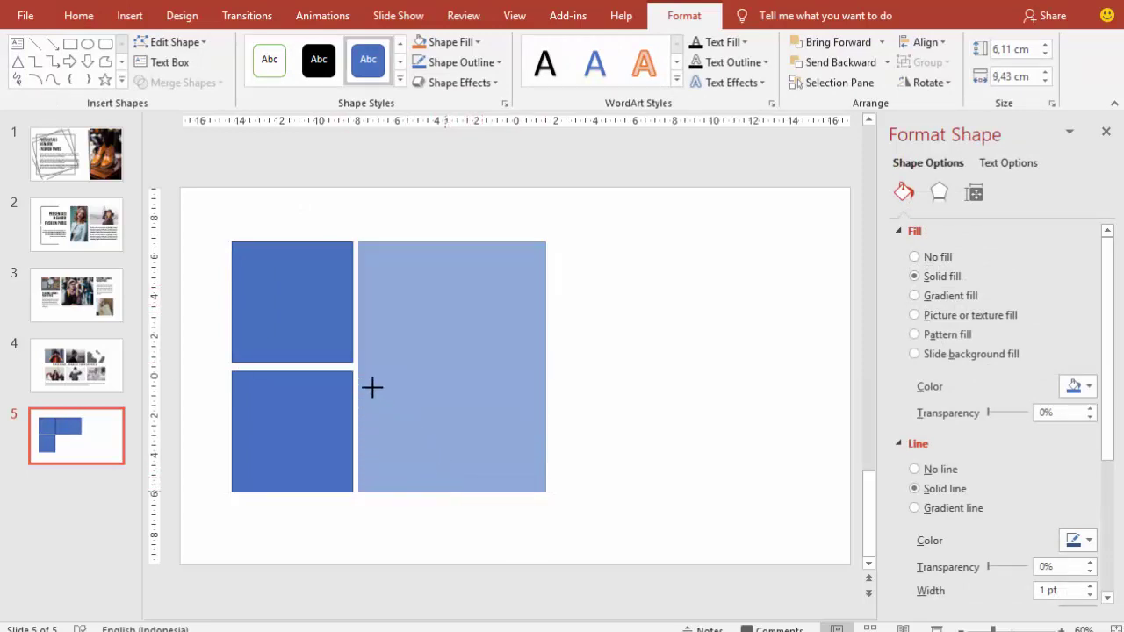
drag(372, 387, 366, 368)
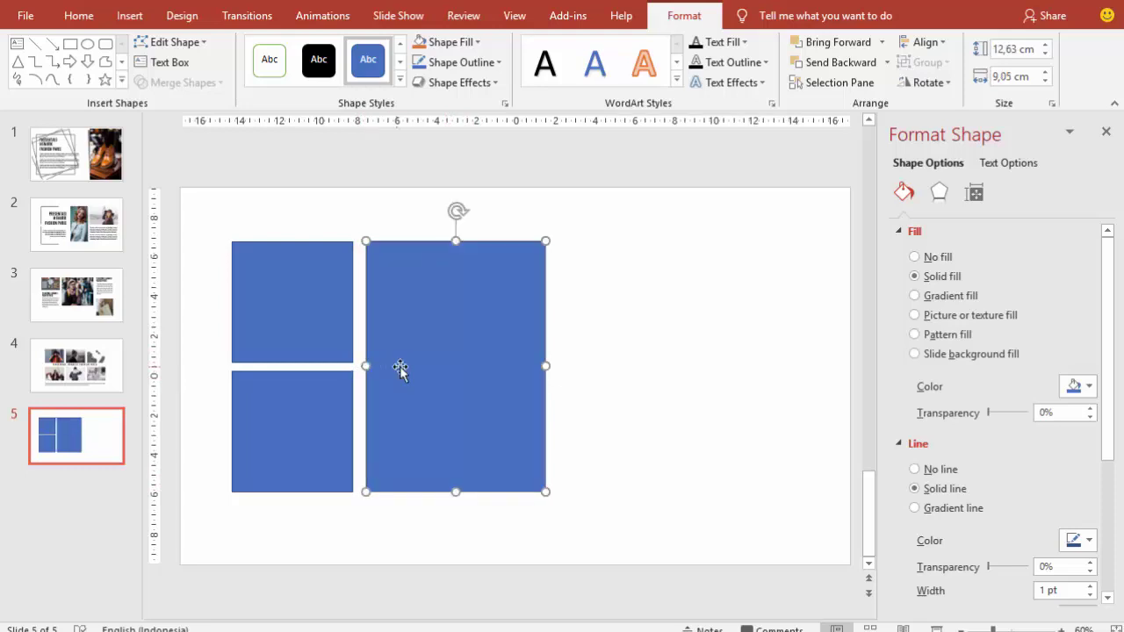
drag(455, 346, 484, 346)
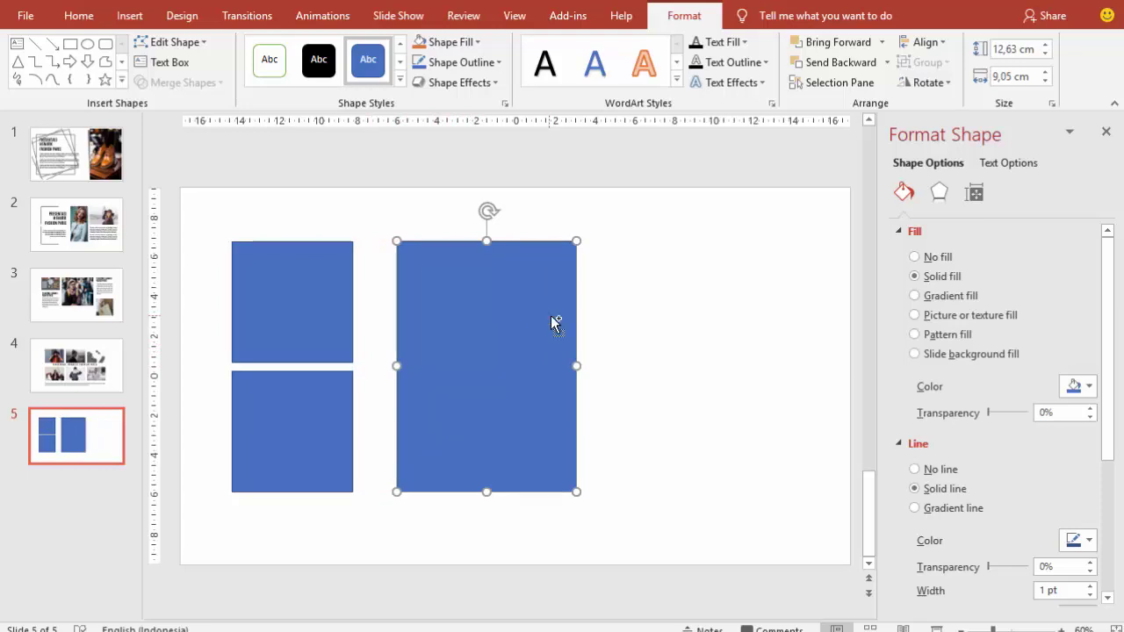
- Duplicate the tall rectangle into a shorter, narrower right-hand column and copy it twice with Ctrl+D
key(ctrl+d)
drag(569, 322, 658, 311)
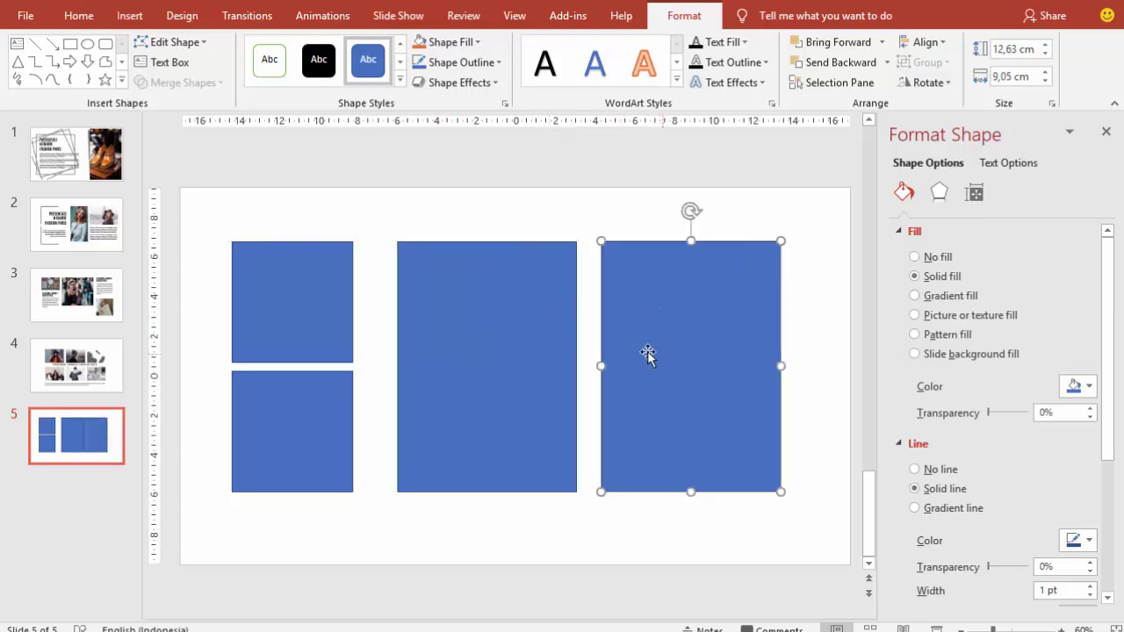
drag(693, 483, 691, 327)
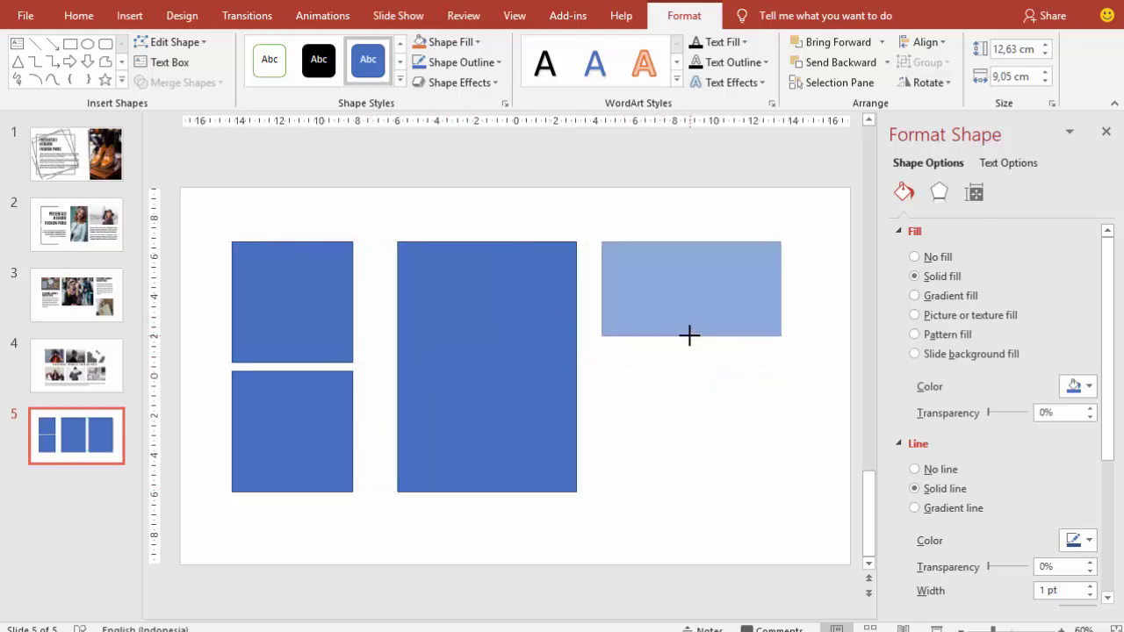
mouse_move(782, 289)
mouse_down()
mouse_move(755, 289)
mouse_move(536, 390)
mouse_up()
key(ctrl+d)
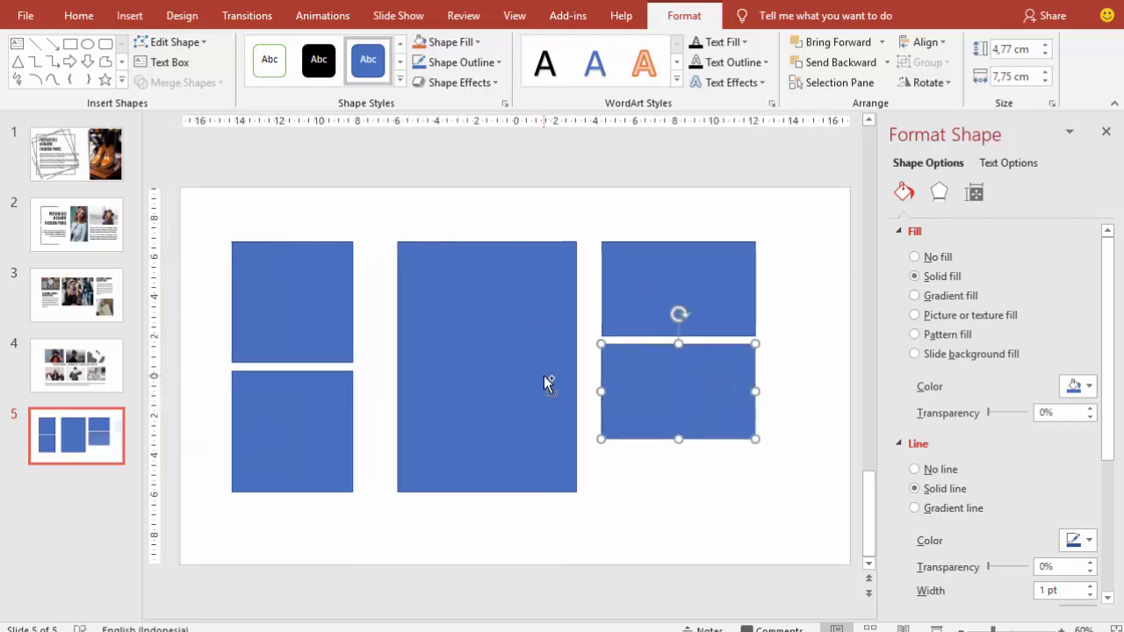
key(ctrl+d)
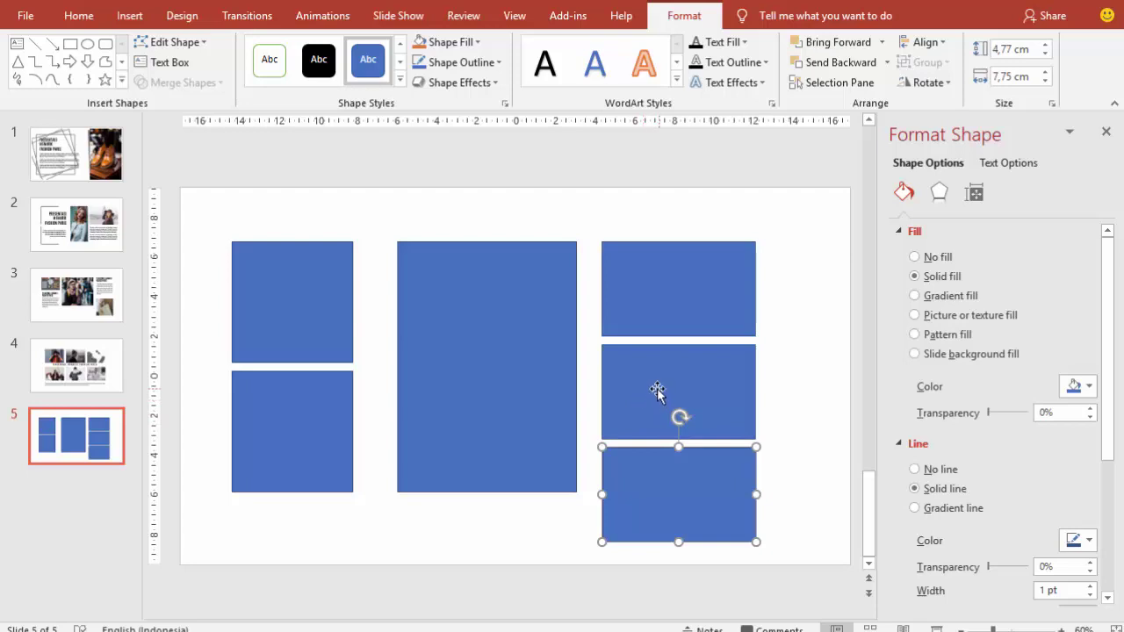
- Shorten the three right-hand rectangles and stack them one under another
click(665, 311)
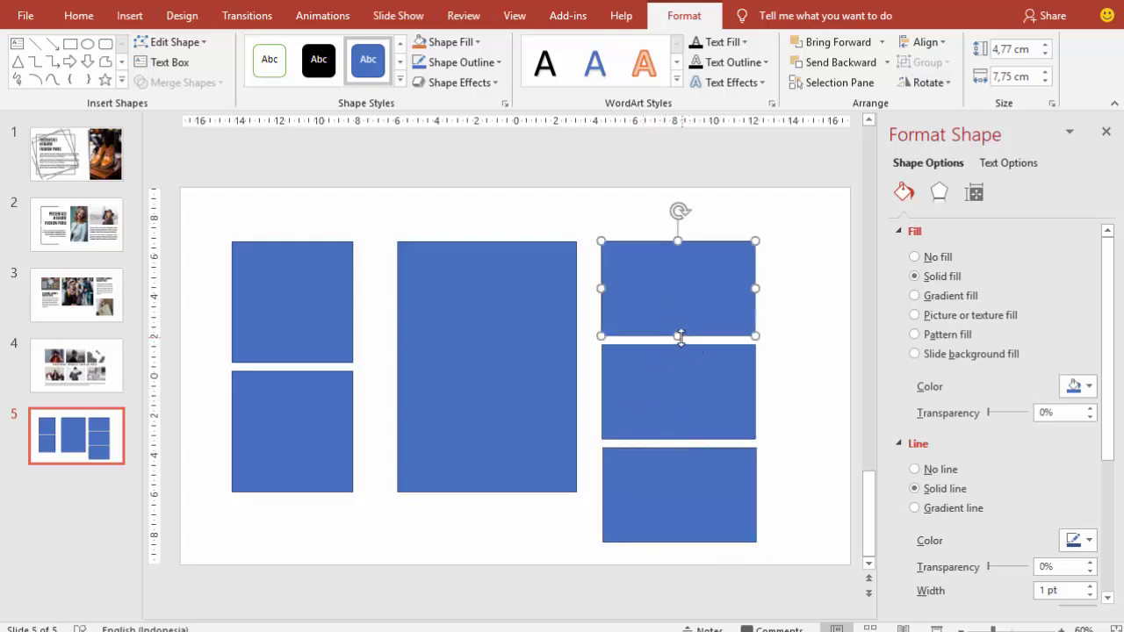
drag(681, 336, 679, 326)
drag(677, 366, 683, 350)
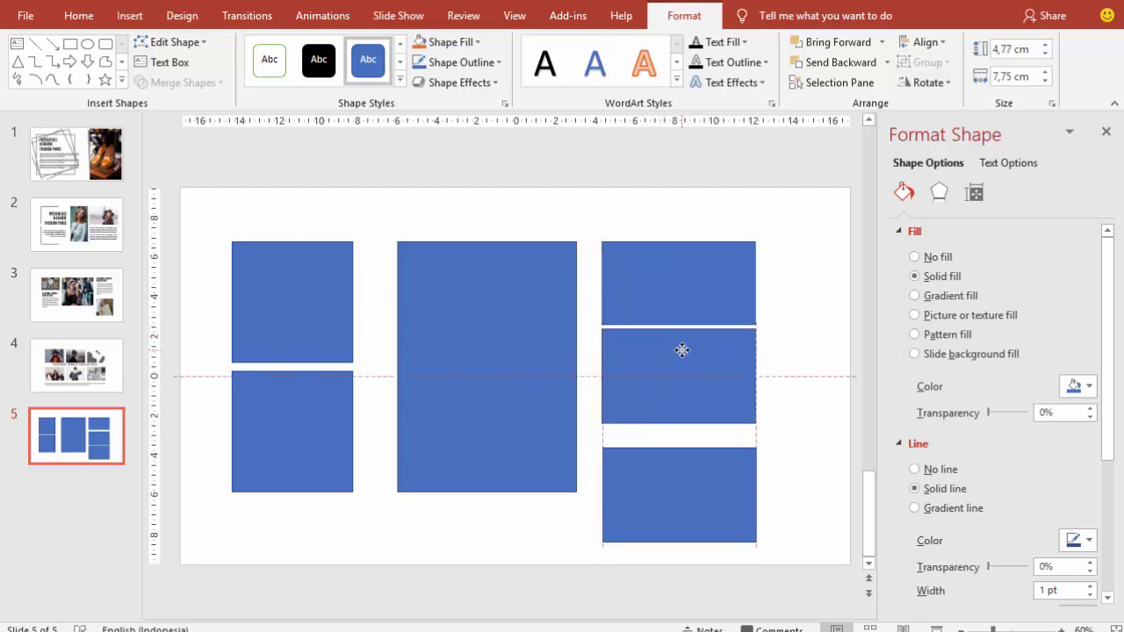
drag(679, 424, 679, 411)
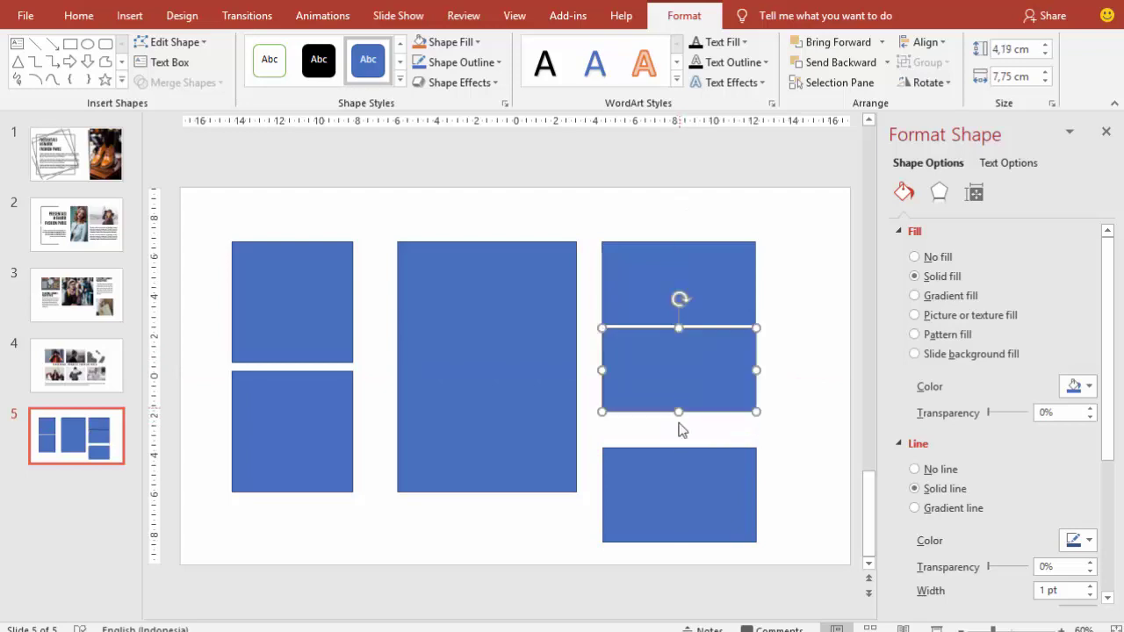
drag(677, 459, 665, 417)
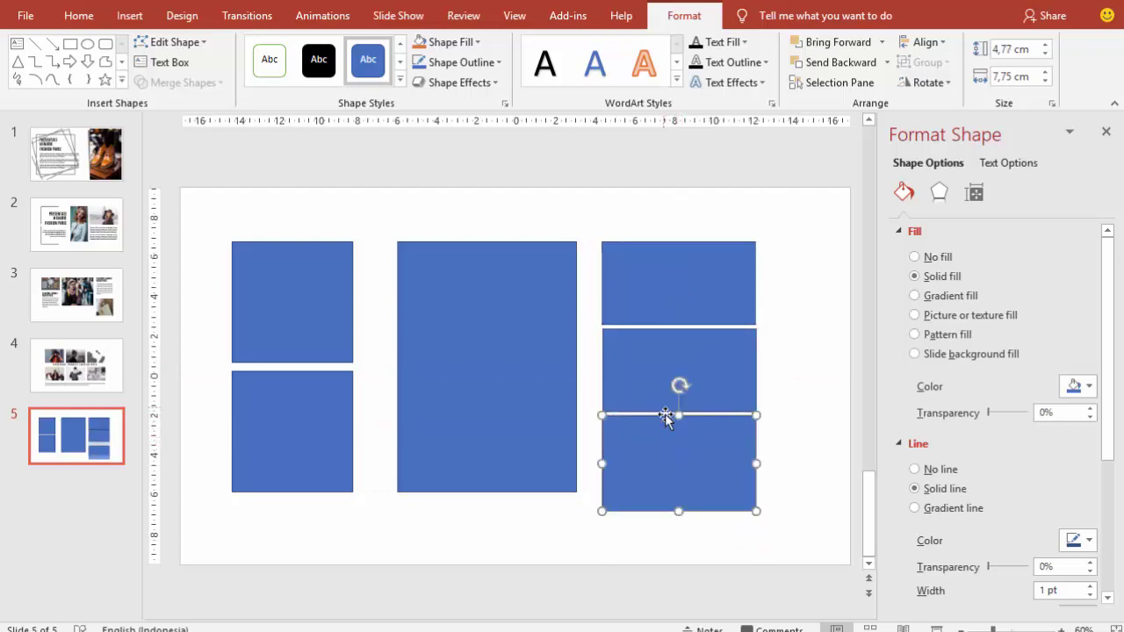
drag(679, 511, 679, 500)
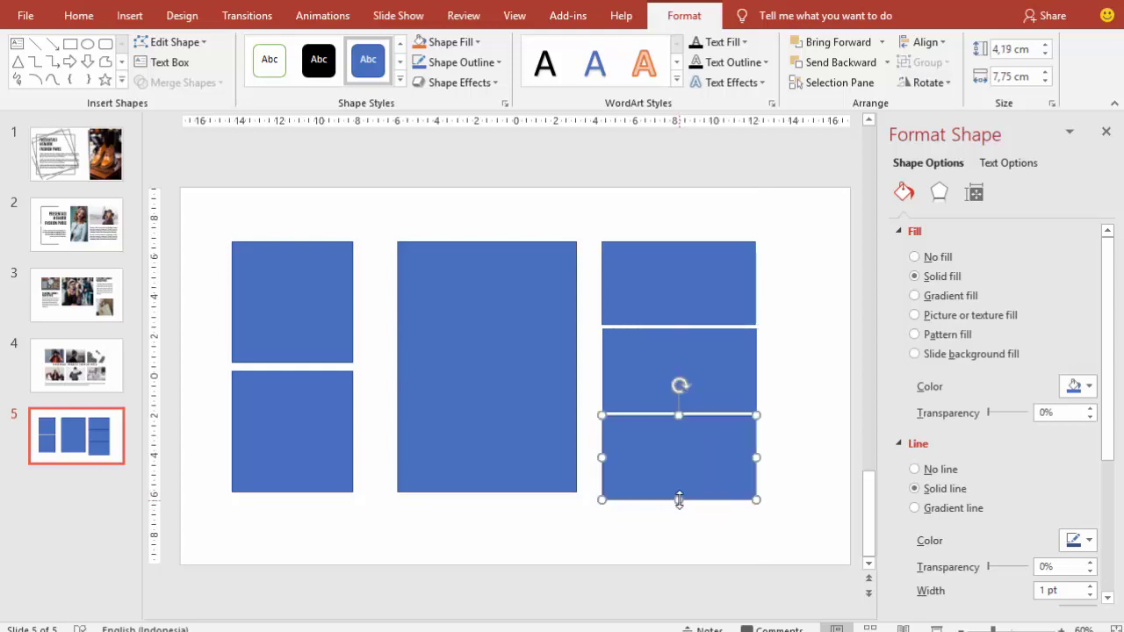
- Set the height of each right-hand rectangle to 4,2 cm
click(714, 390)
click(720, 313)
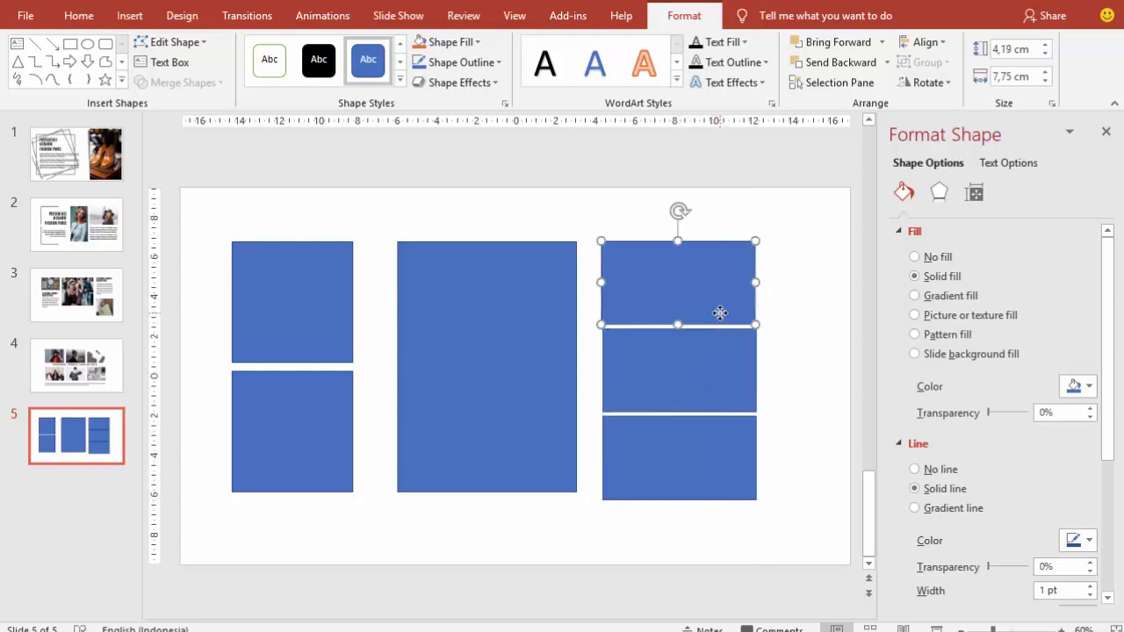
shift+click(718, 369)
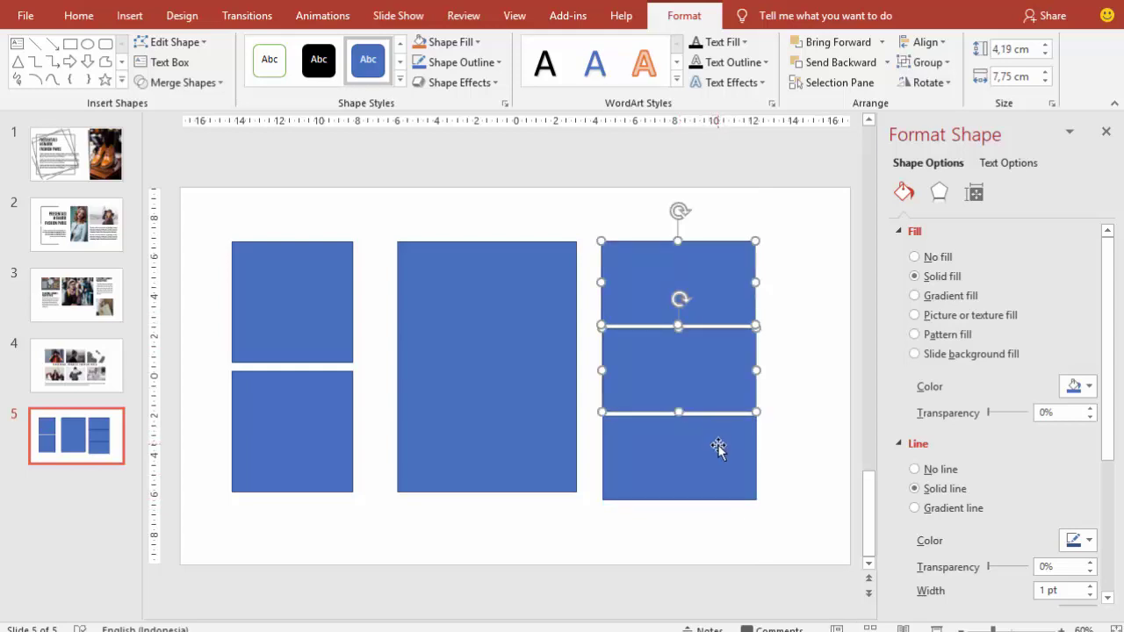
click(778, 402)
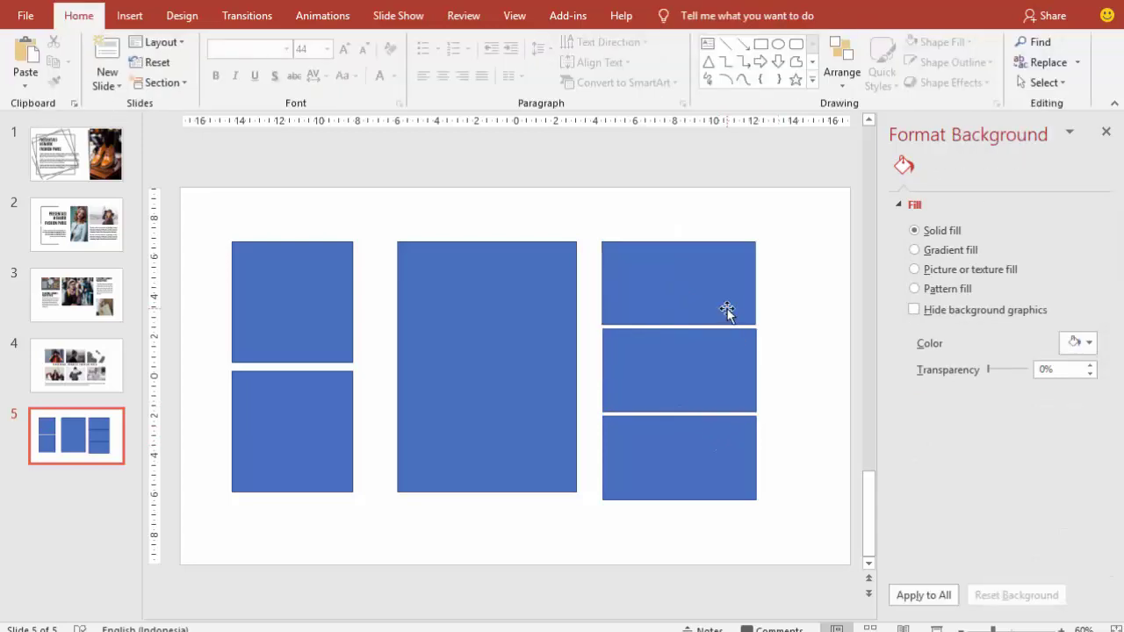
click(729, 312)
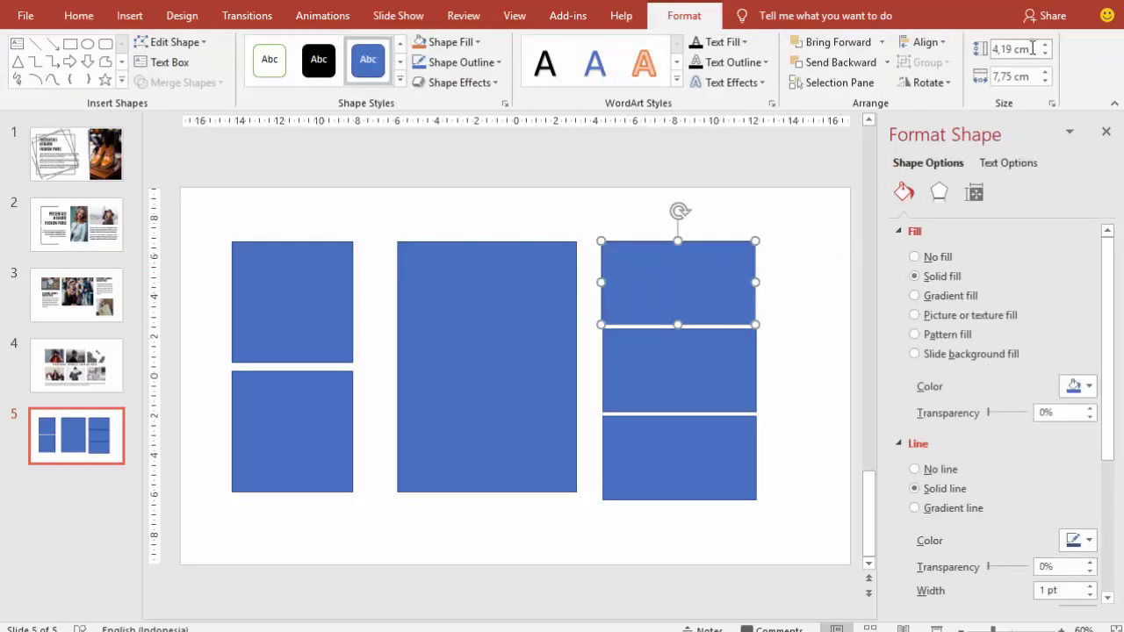
double_click(1000, 50)
click(725, 338)
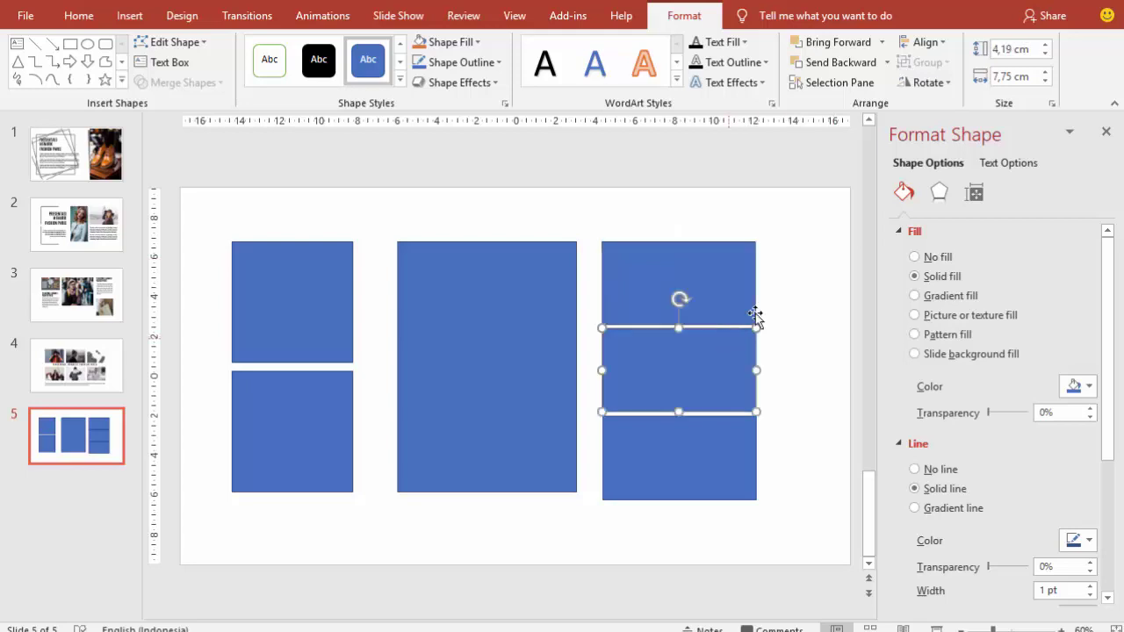
click(1016, 50)
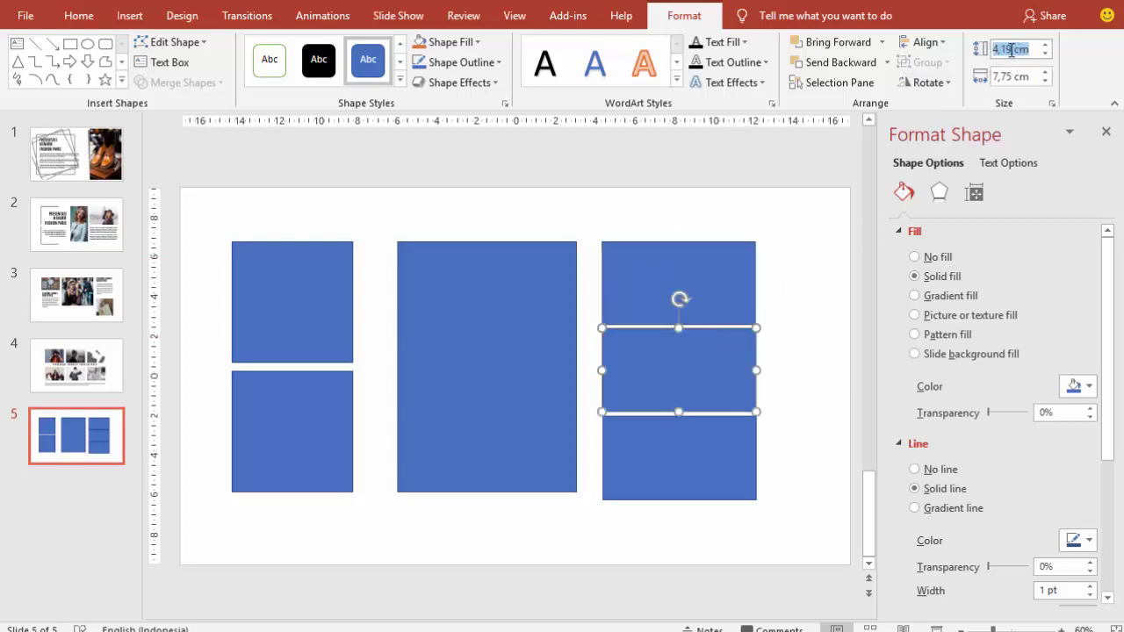
click(1013, 50)
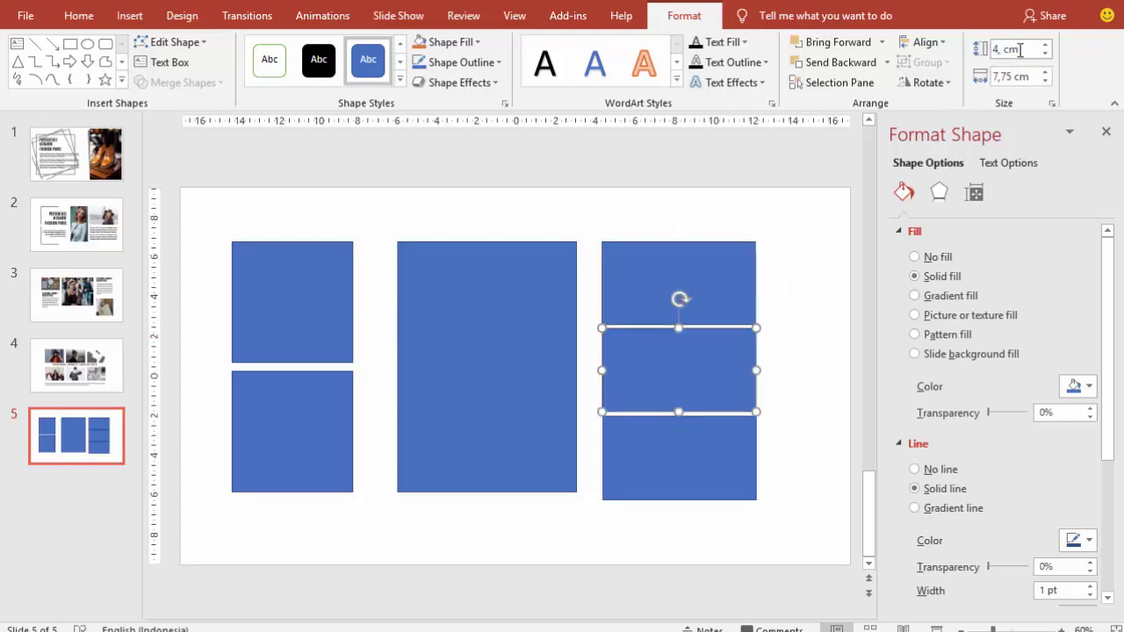
key(Return)
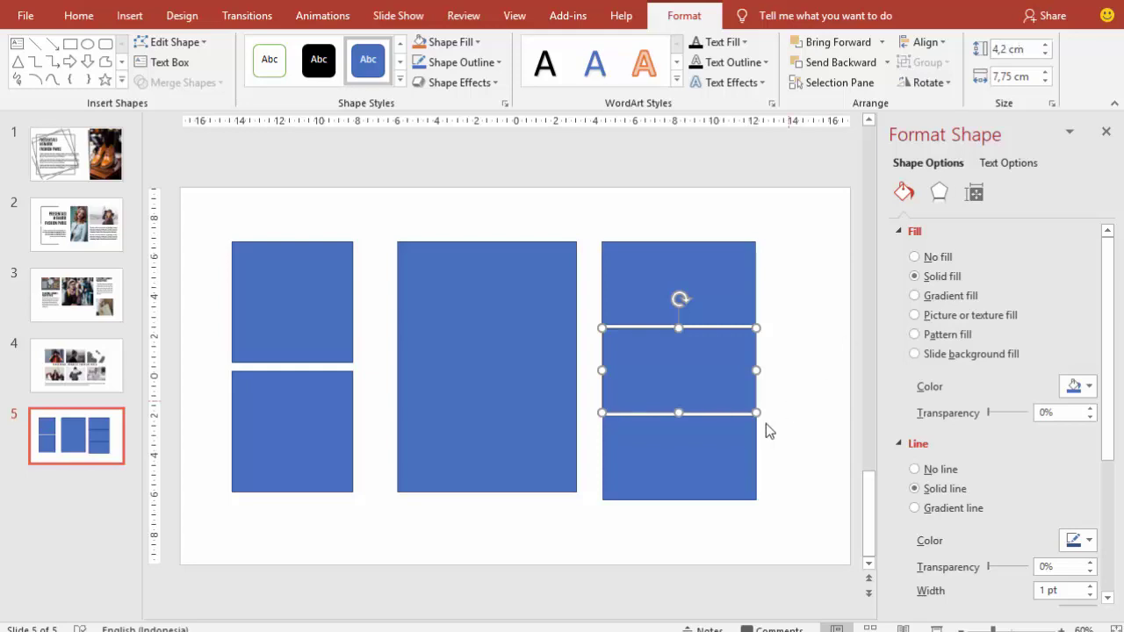
click(736, 438)
click(1020, 50)
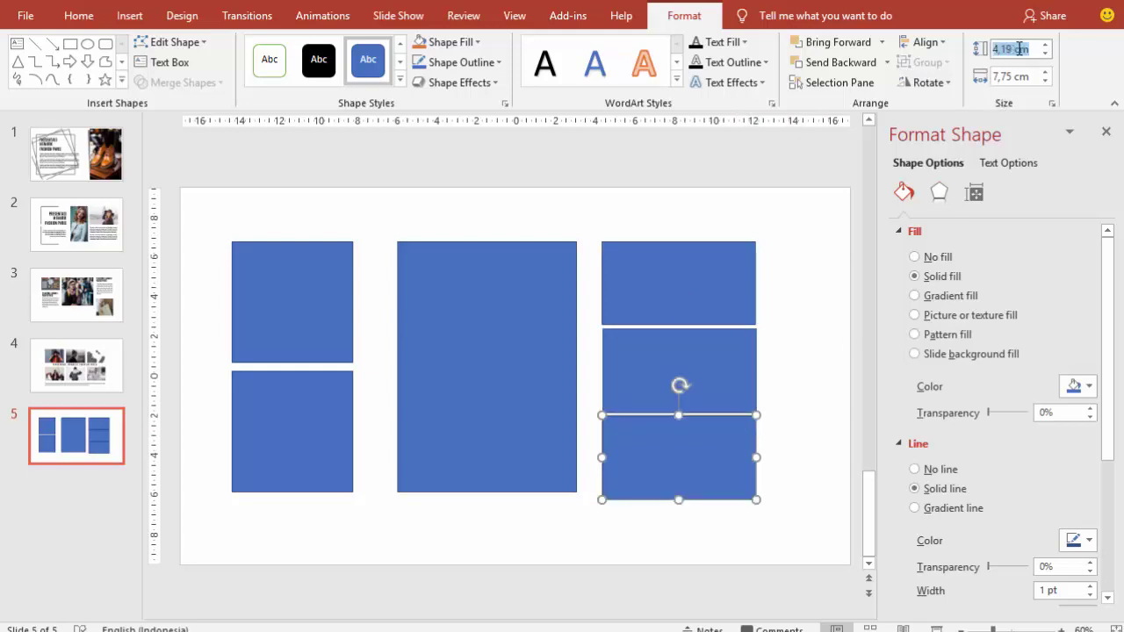
click(1015, 49)
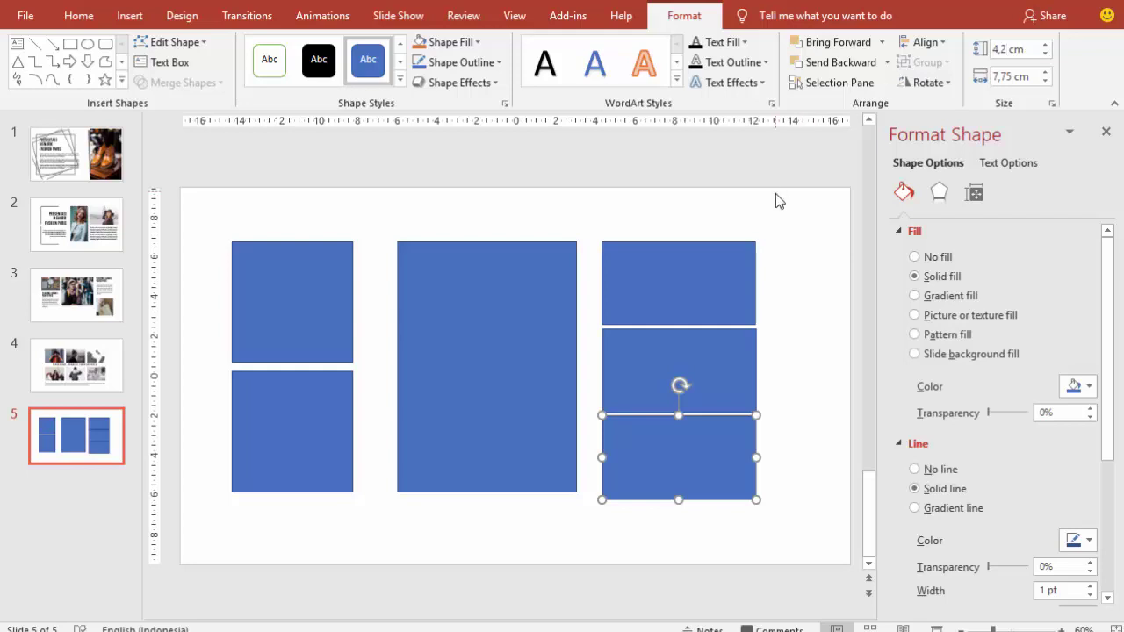
- Stretch the tall rectangle to the right column's bottom and align the left pair's bottoms with it
click(589, 226)
drag(554, 289, 562, 289)
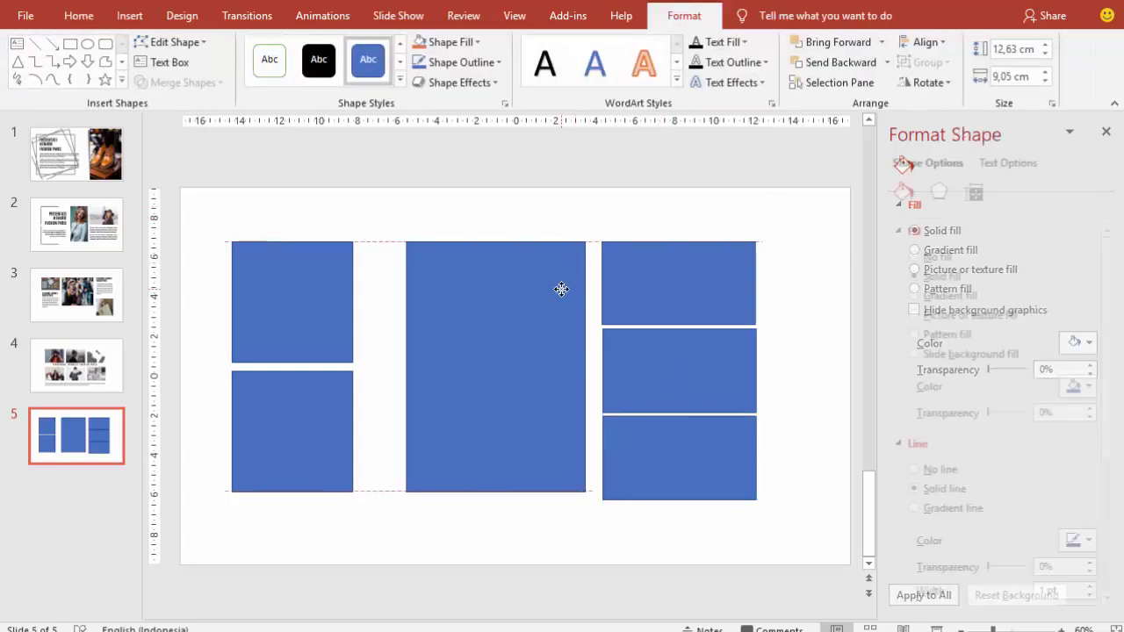
drag(498, 493, 498, 499)
drag(340, 434, 340, 445)
click(329, 330)
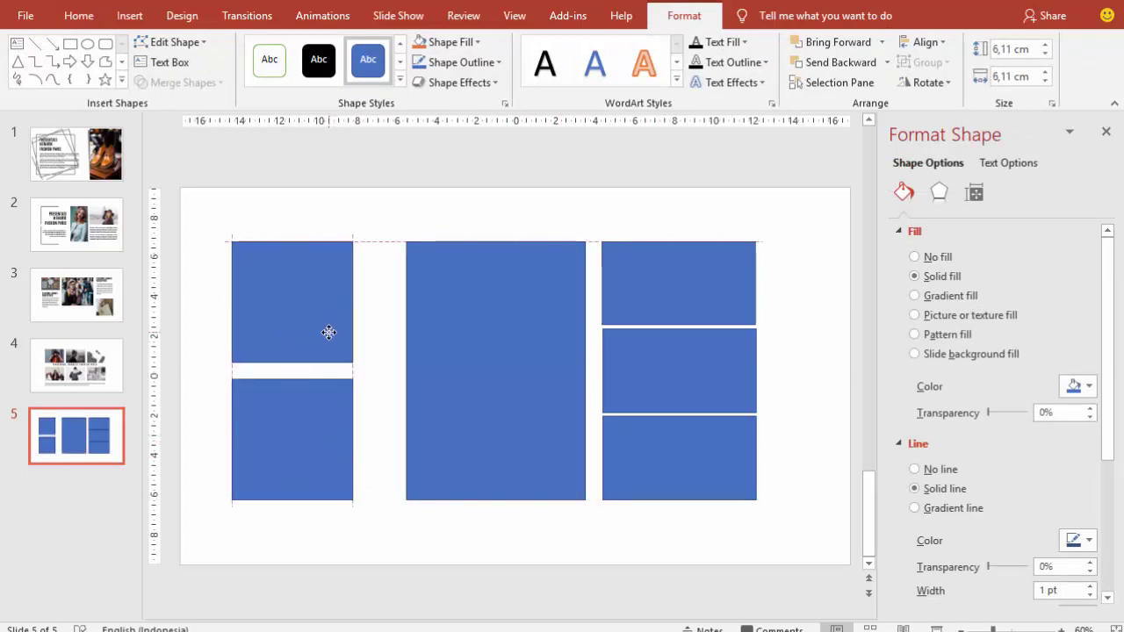
drag(432, 329, 428, 329)
click(636, 221)
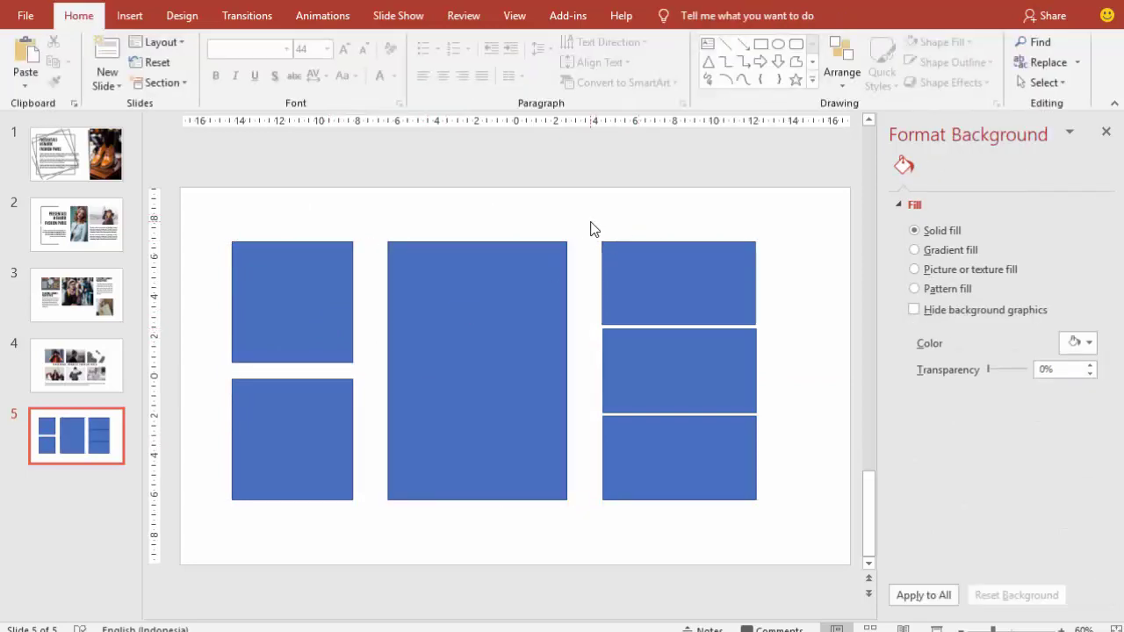
- Shift the right-hand column right and centre the tall rectangle so the column gaps are even
mouse_move(596, 223)
mouse_down()
mouse_move(772, 477)
mouse_move(772, 513)
mouse_up()
drag(716, 477, 736, 477)
click(530, 427)
drag(530, 428, 539, 428)
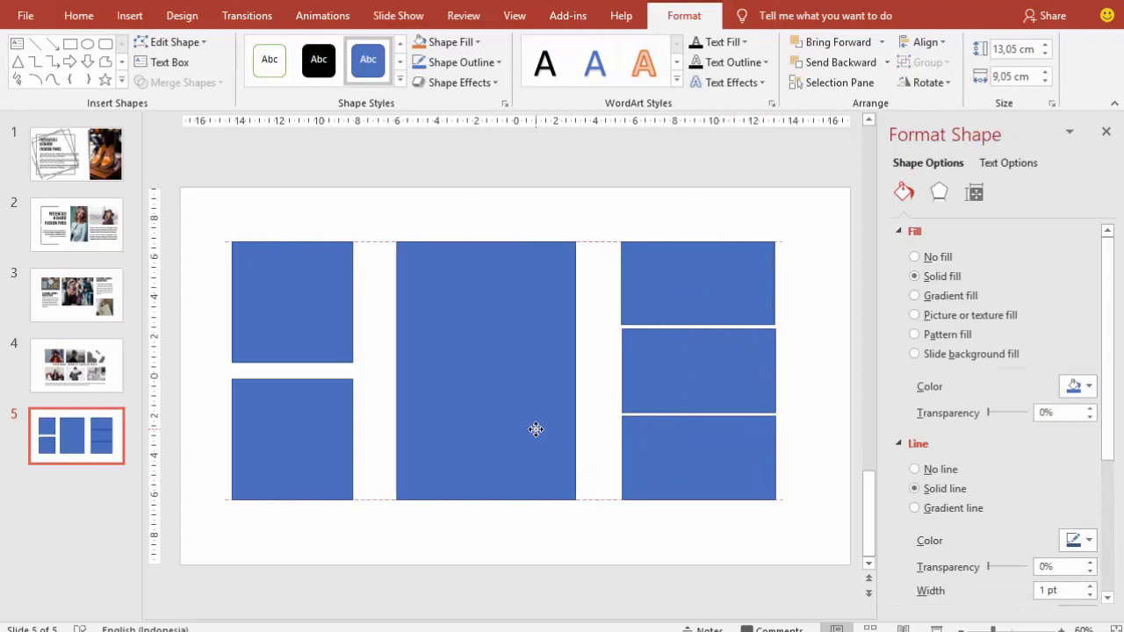
click(809, 288)
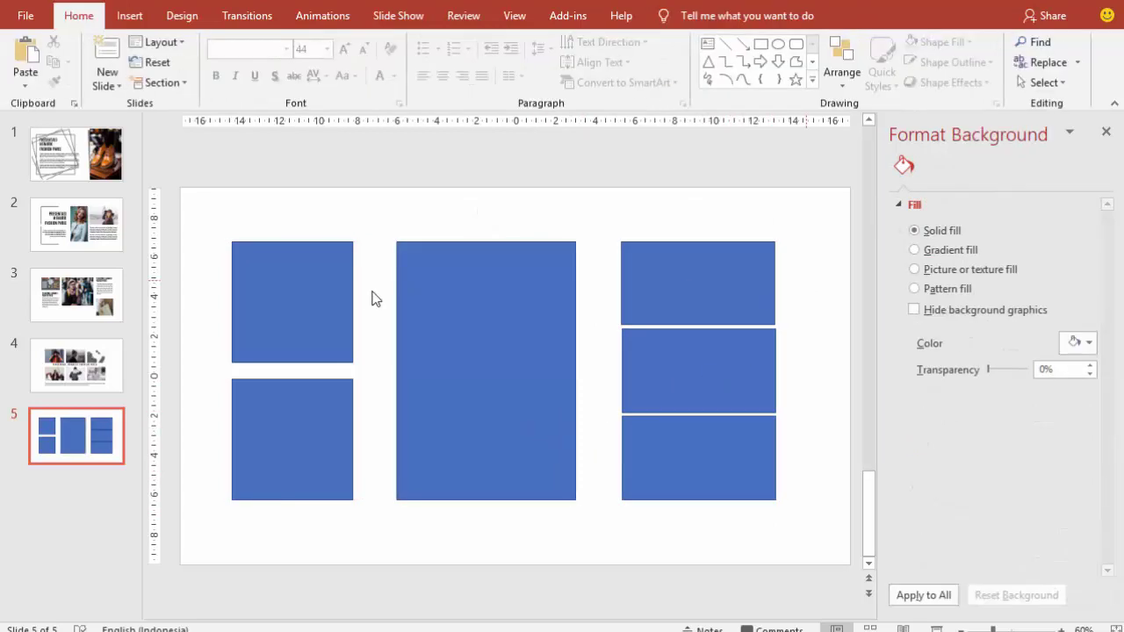
click(323, 290)
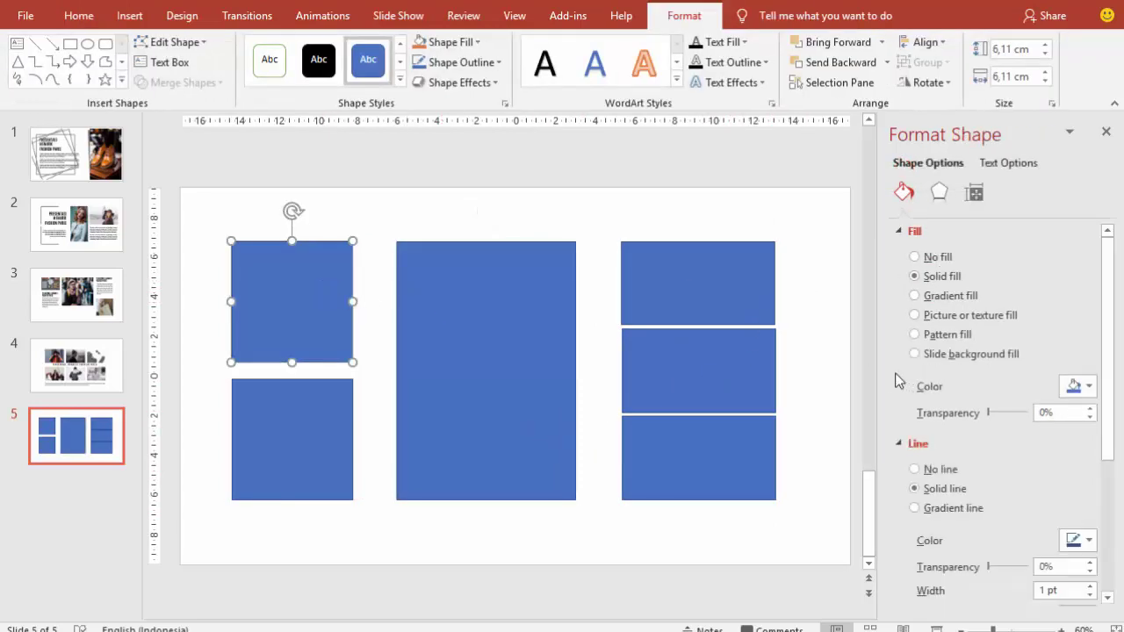
- Remove the top-left square's outline and give it an Offset: Top Left shadow at 7 pt distance
click(914, 469)
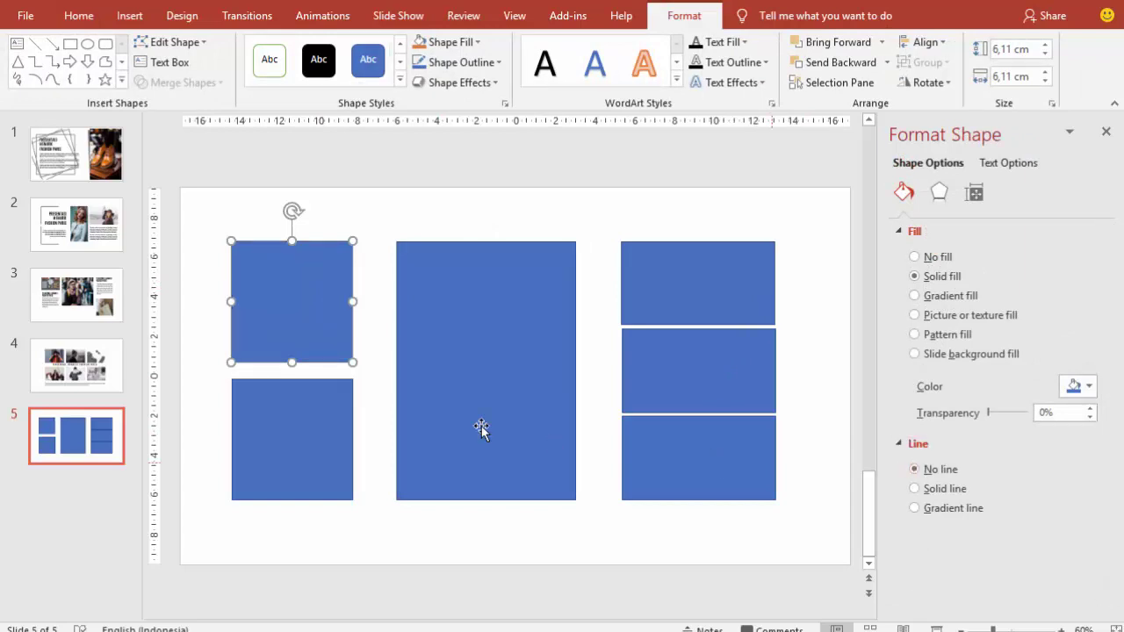
click(939, 193)
click(1073, 257)
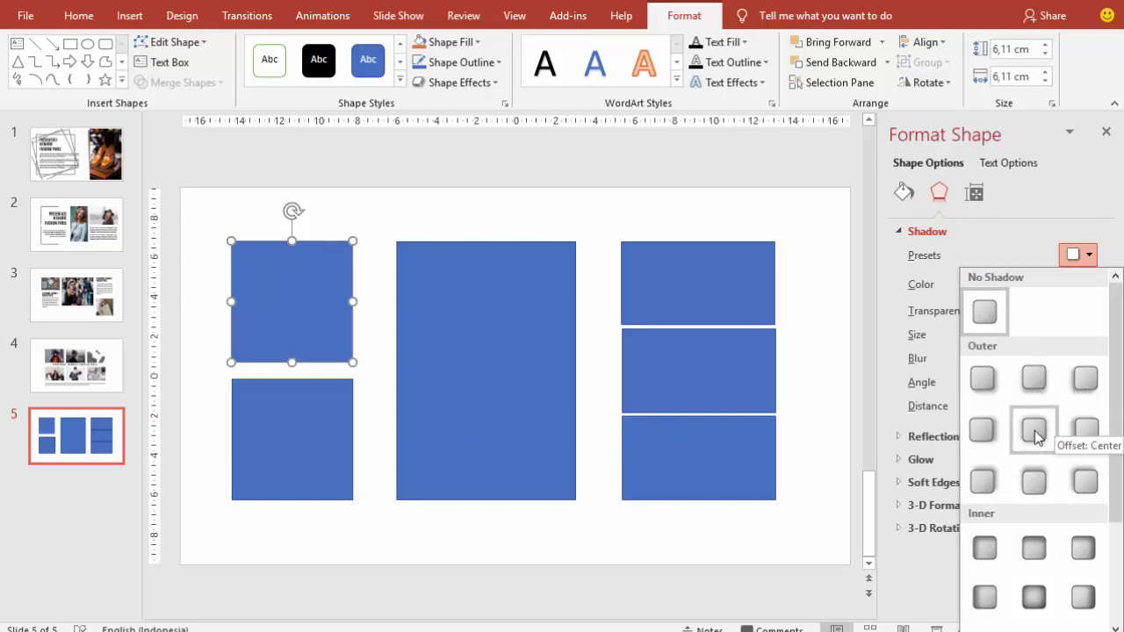
click(1095, 475)
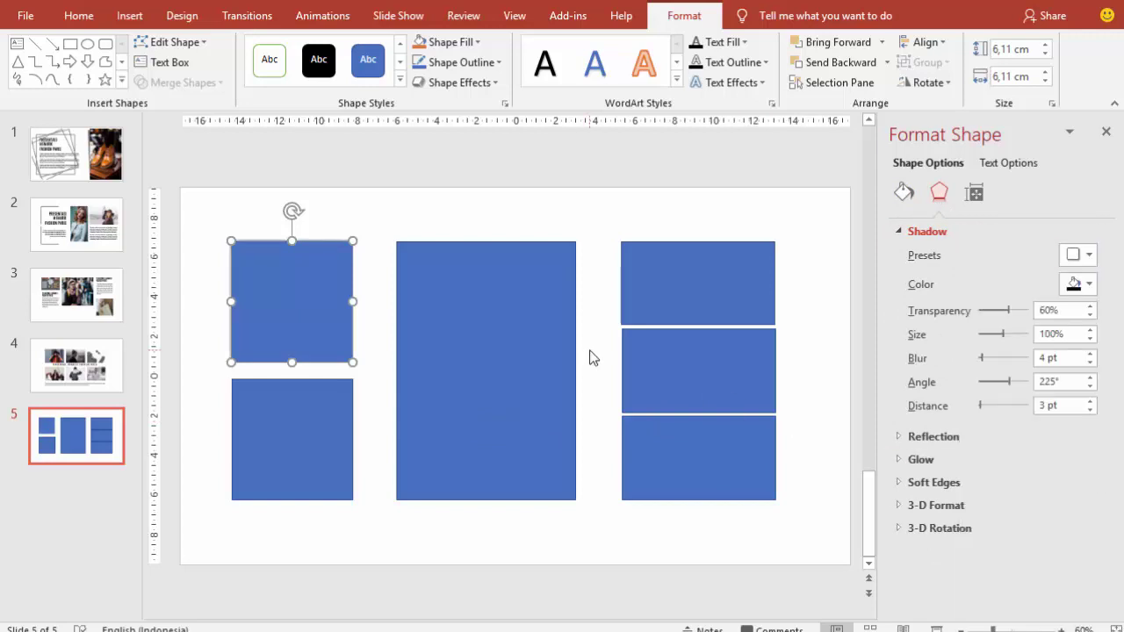
click(1090, 401)
click(1090, 402)
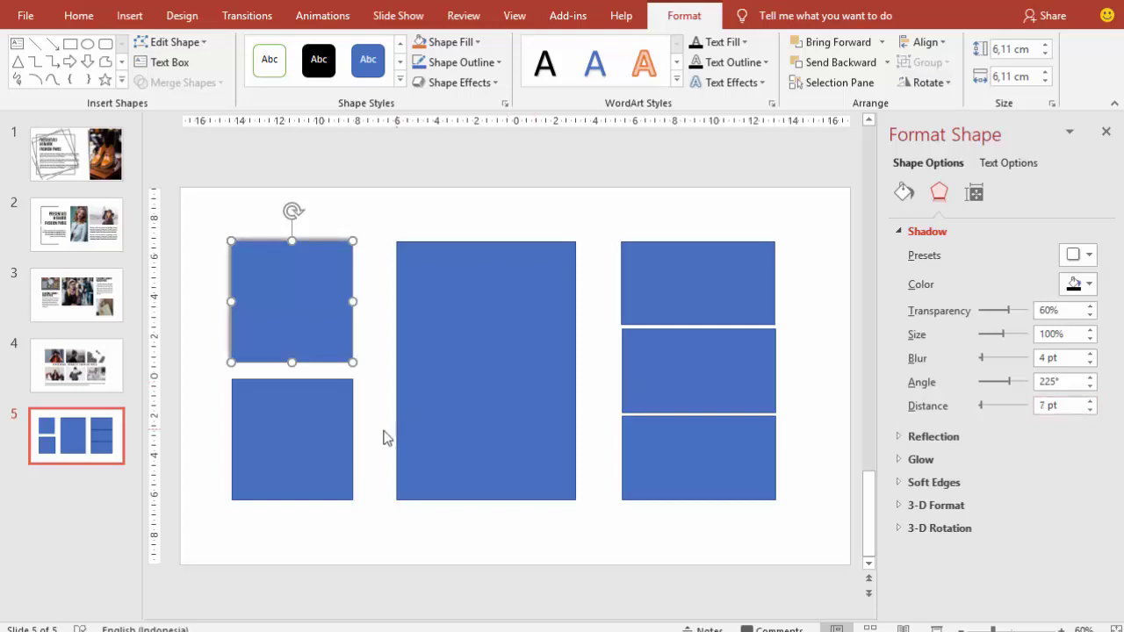
- Give the bottom-left square an Offset: Diagonal Bottom Left shadow at 5 pt and no outline
click(332, 428)
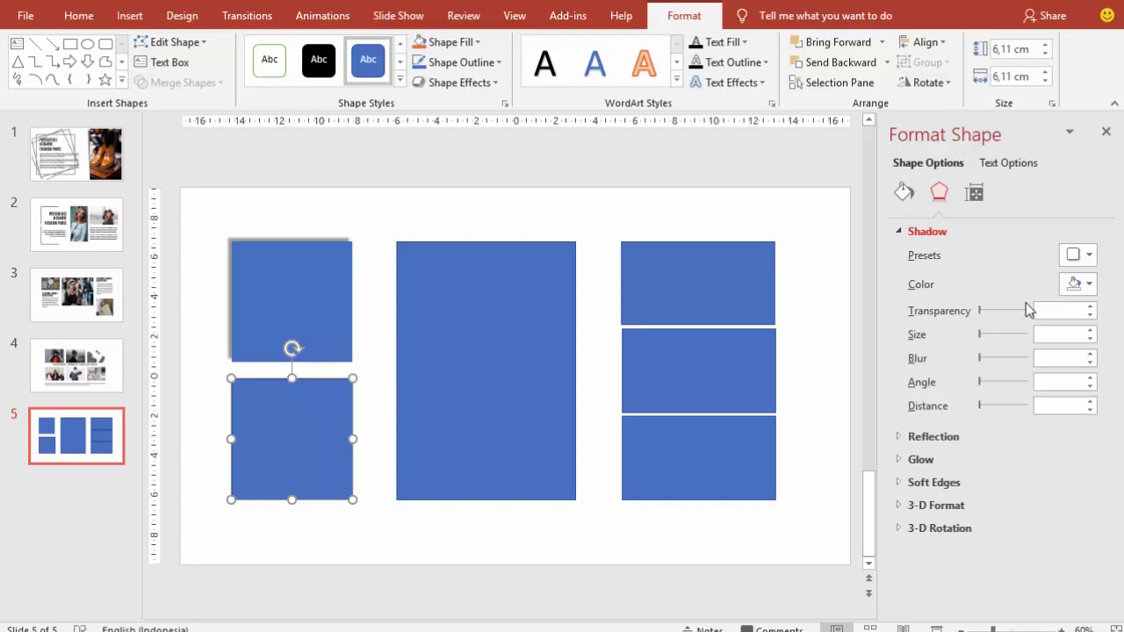
click(1080, 257)
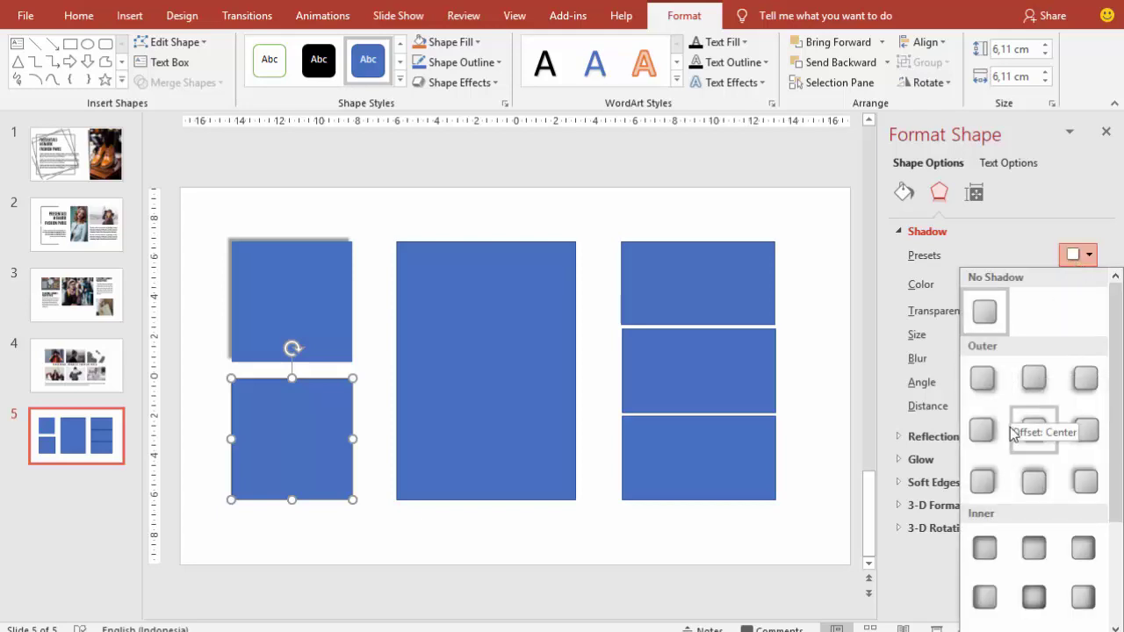
click(1088, 385)
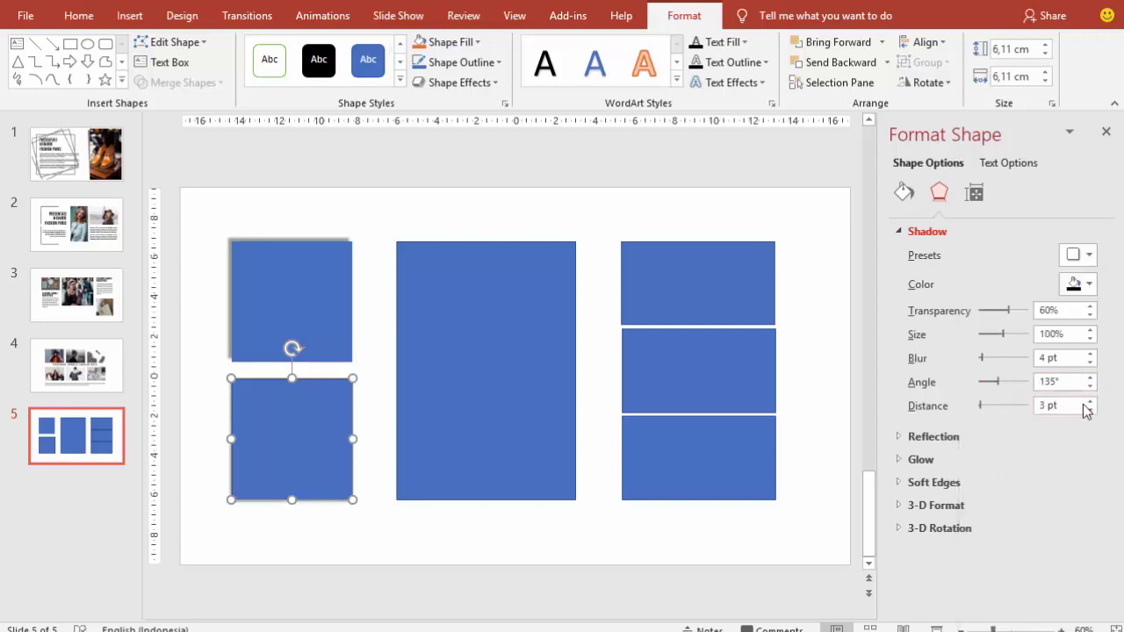
click(1090, 401)
click(1089, 402)
click(906, 195)
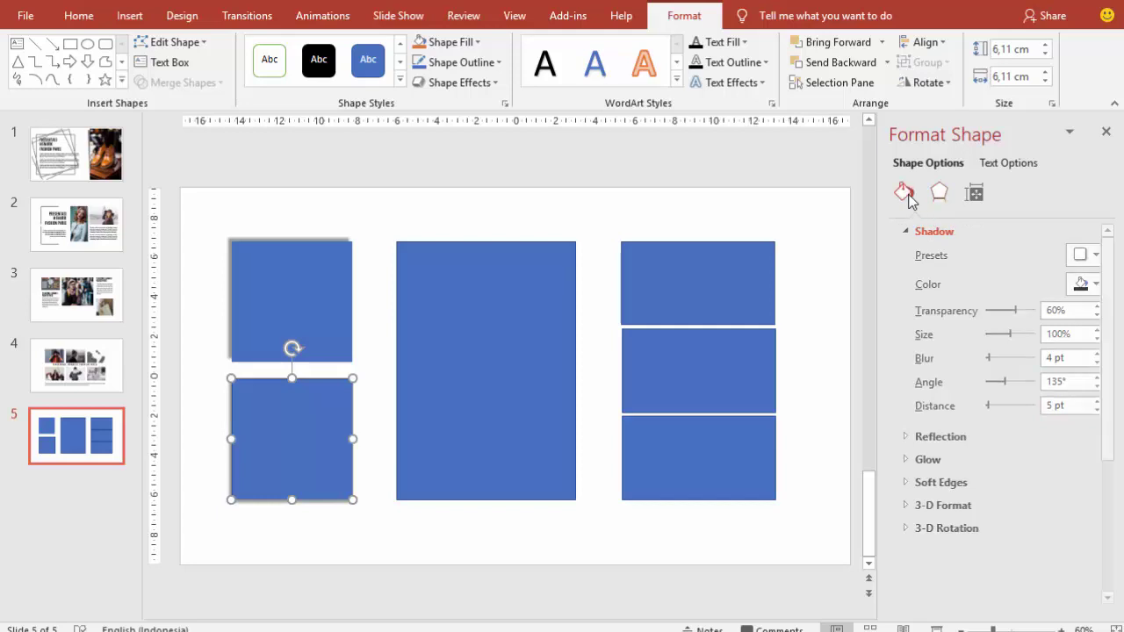
click(940, 471)
- Set No line on the tall middle rectangle and all three right-hand rectangles
click(539, 360)
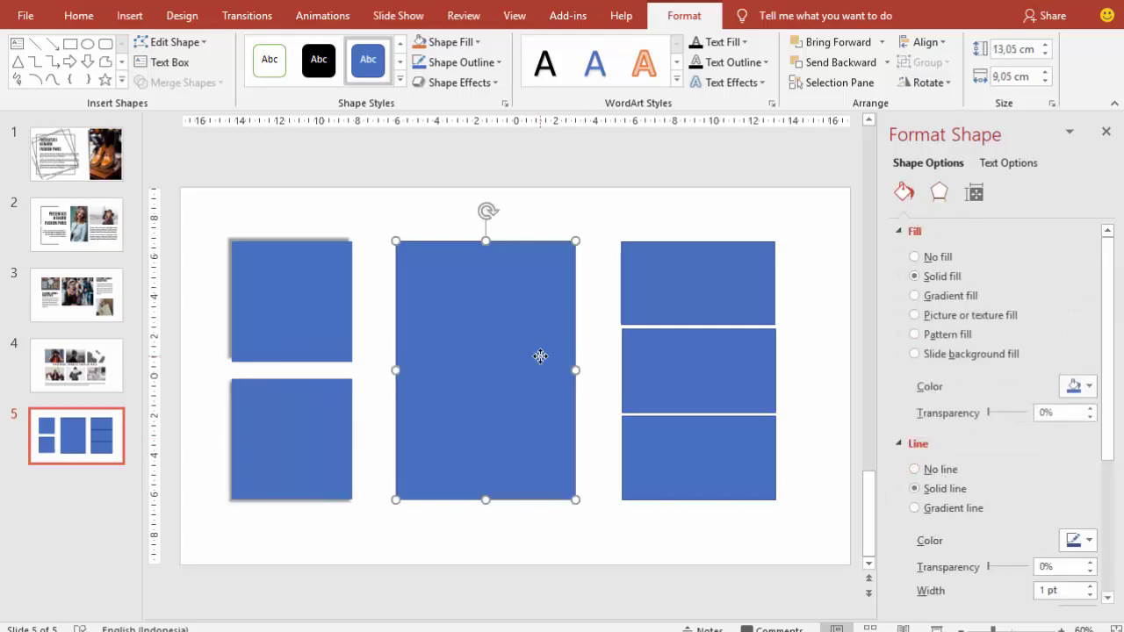
click(927, 469)
click(752, 304)
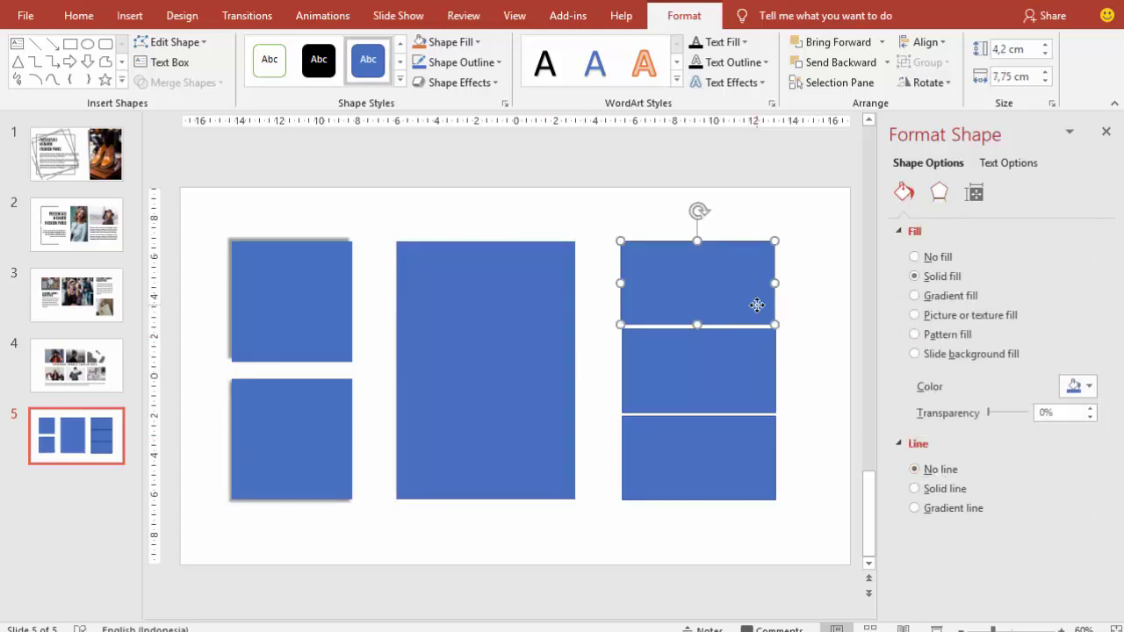
click(927, 469)
key(Tab)
click(915, 469)
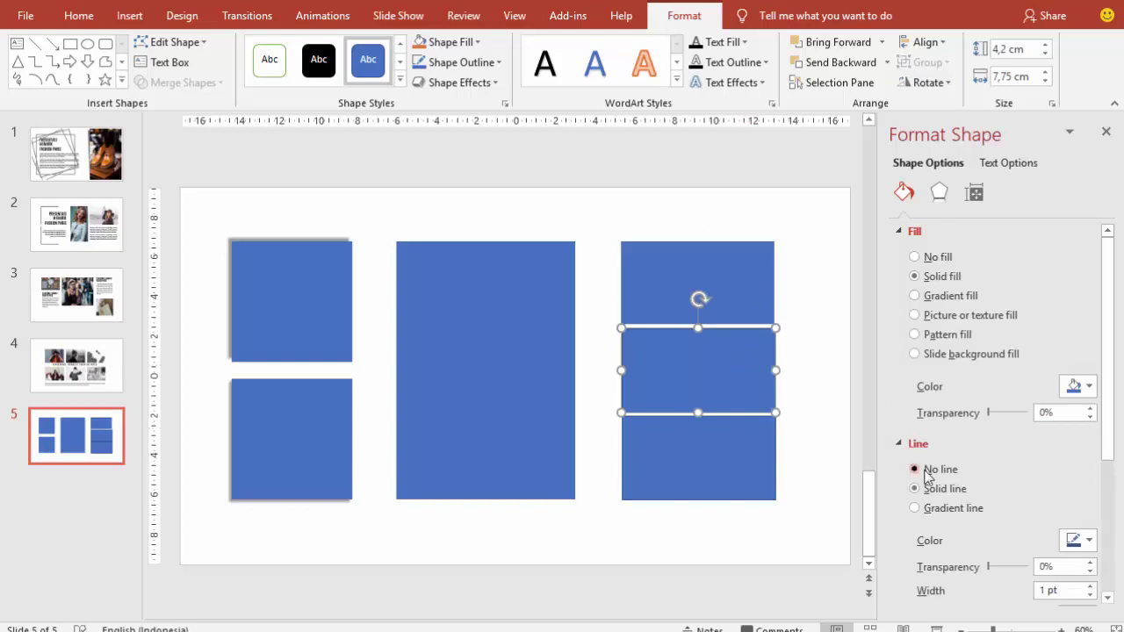
click(758, 451)
click(916, 469)
- Apply outer shadow presets to the tall middle and top-right rectangles
click(519, 344)
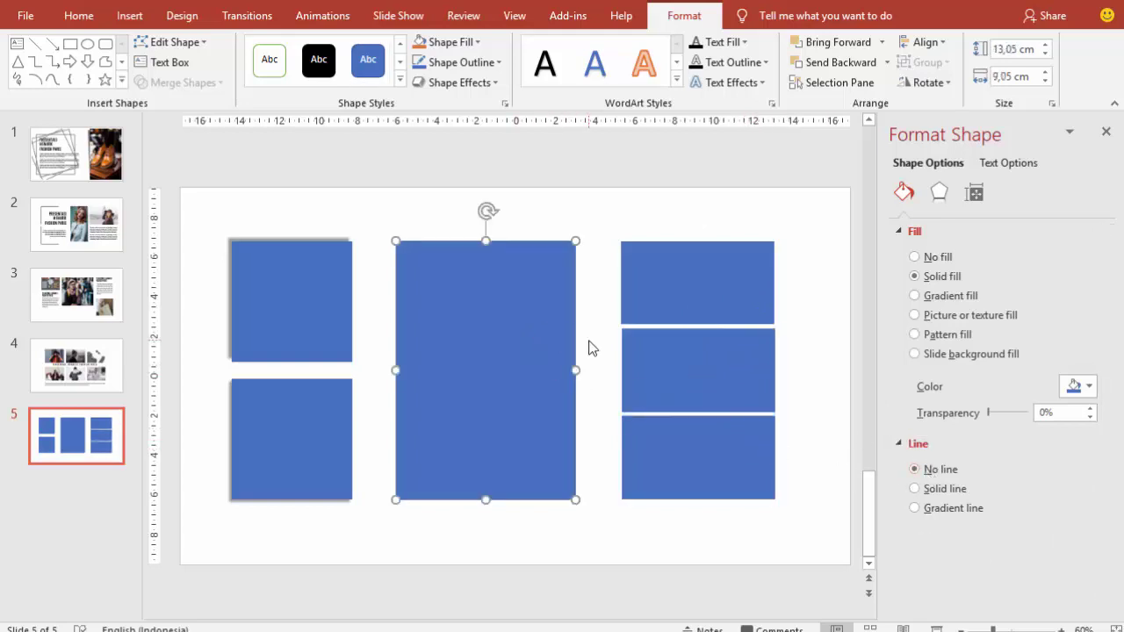
click(939, 192)
click(1074, 257)
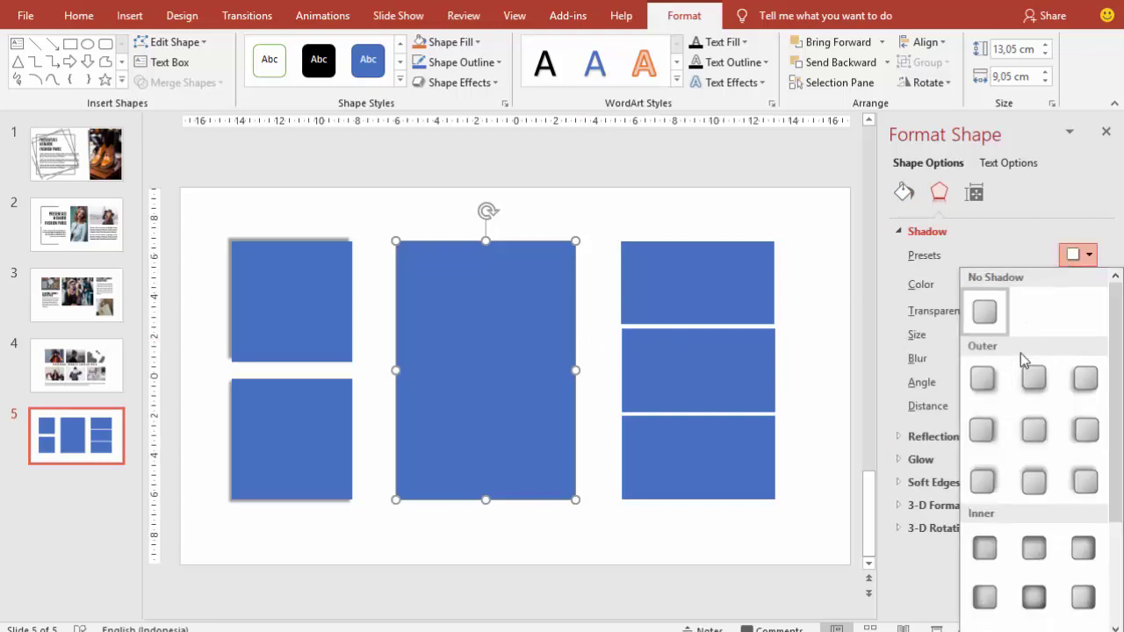
click(1033, 483)
click(740, 292)
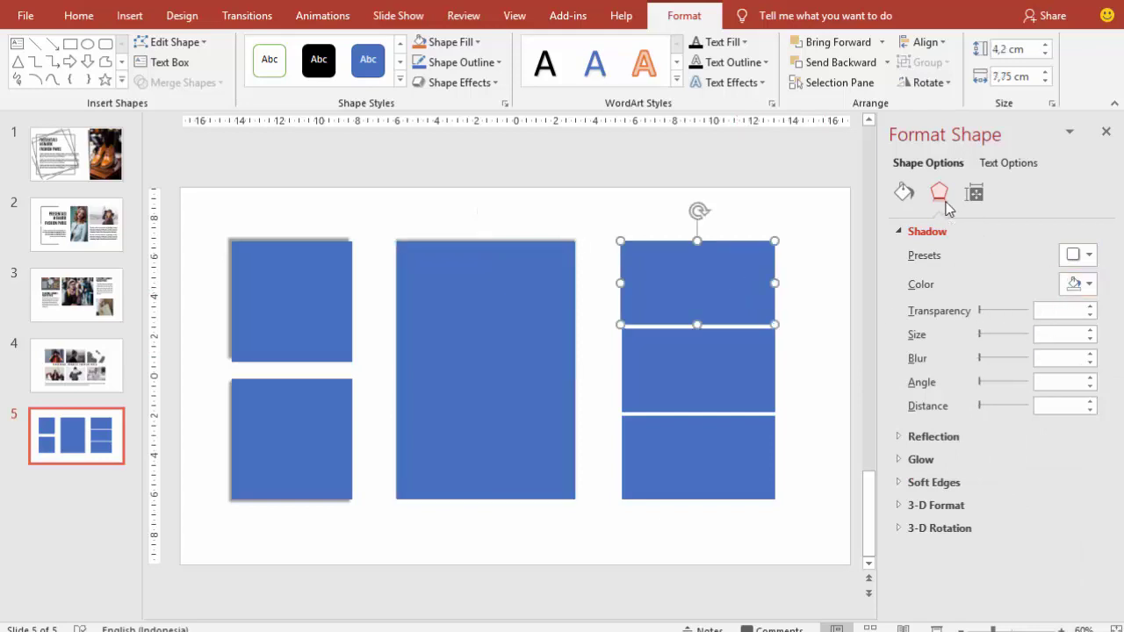
click(1075, 255)
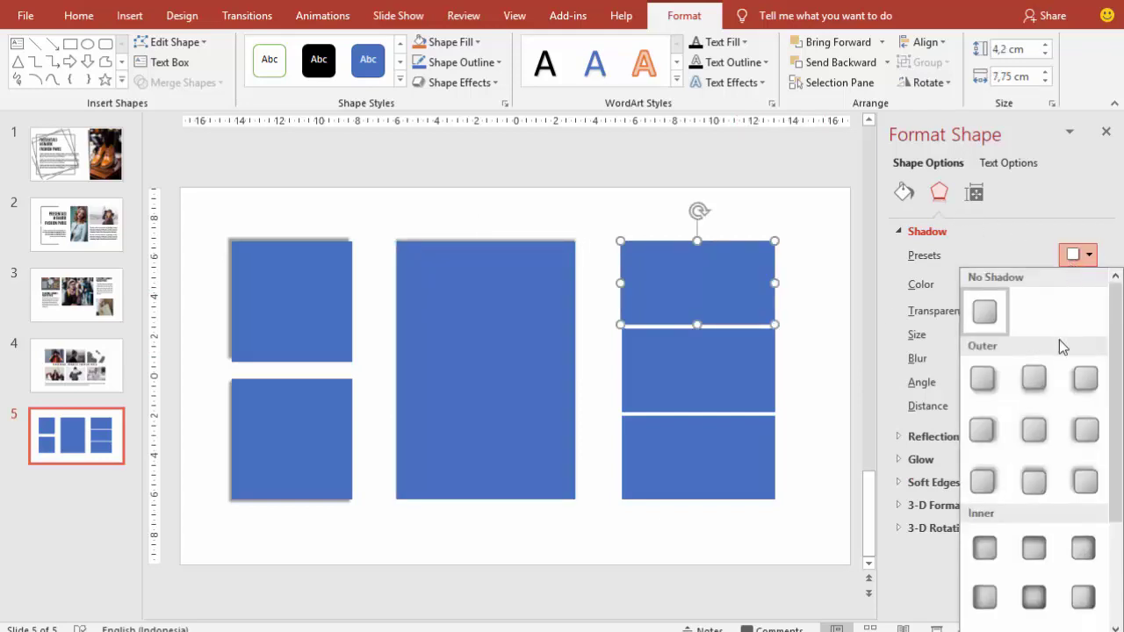
click(1036, 479)
- Apply outer shadow presets to the middle-right and bottom-right rectangles
click(735, 356)
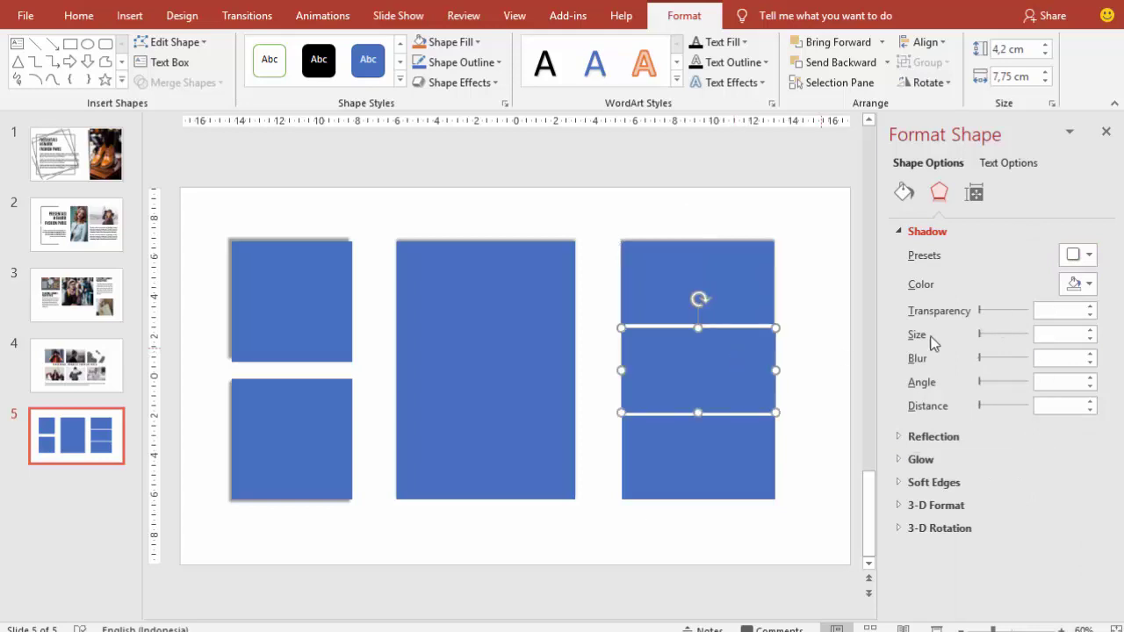
click(1079, 255)
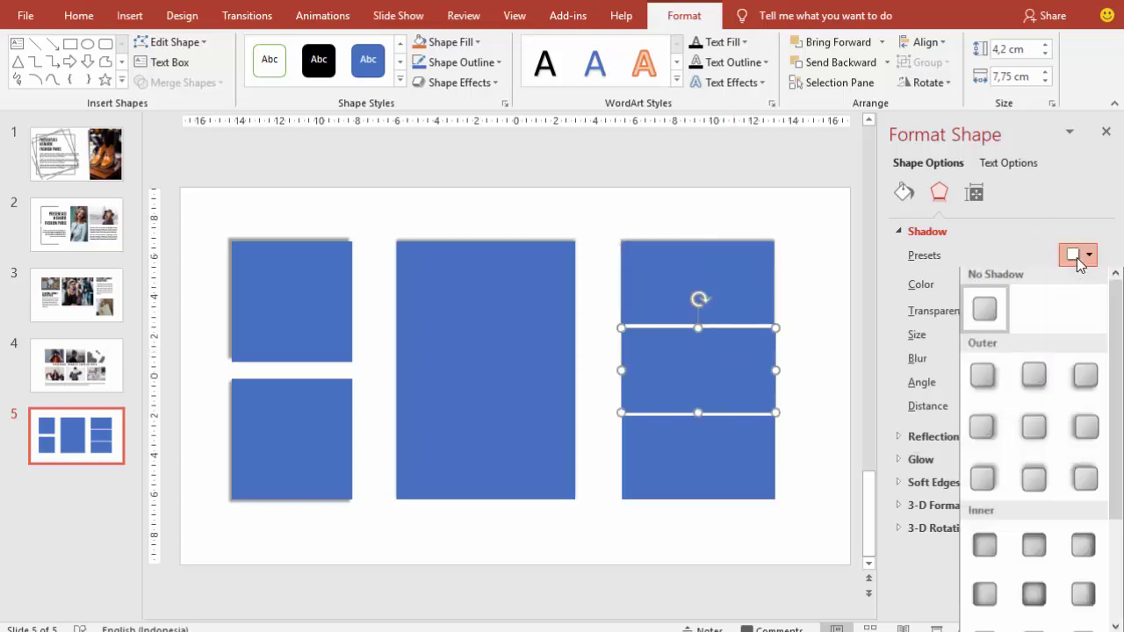
click(1034, 430)
click(754, 452)
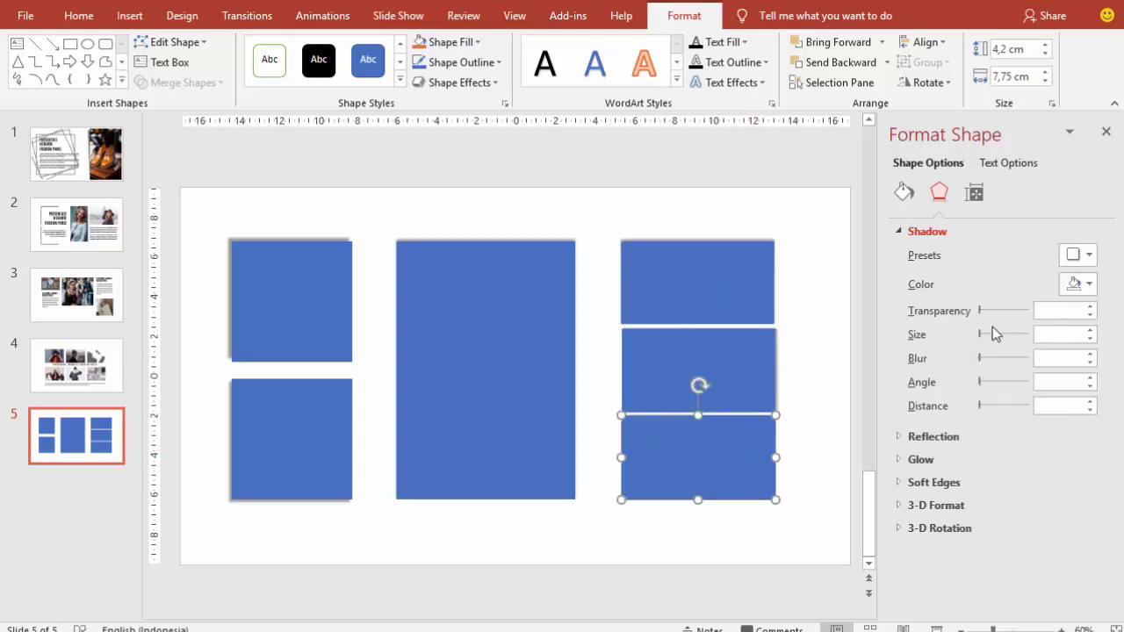
click(1079, 255)
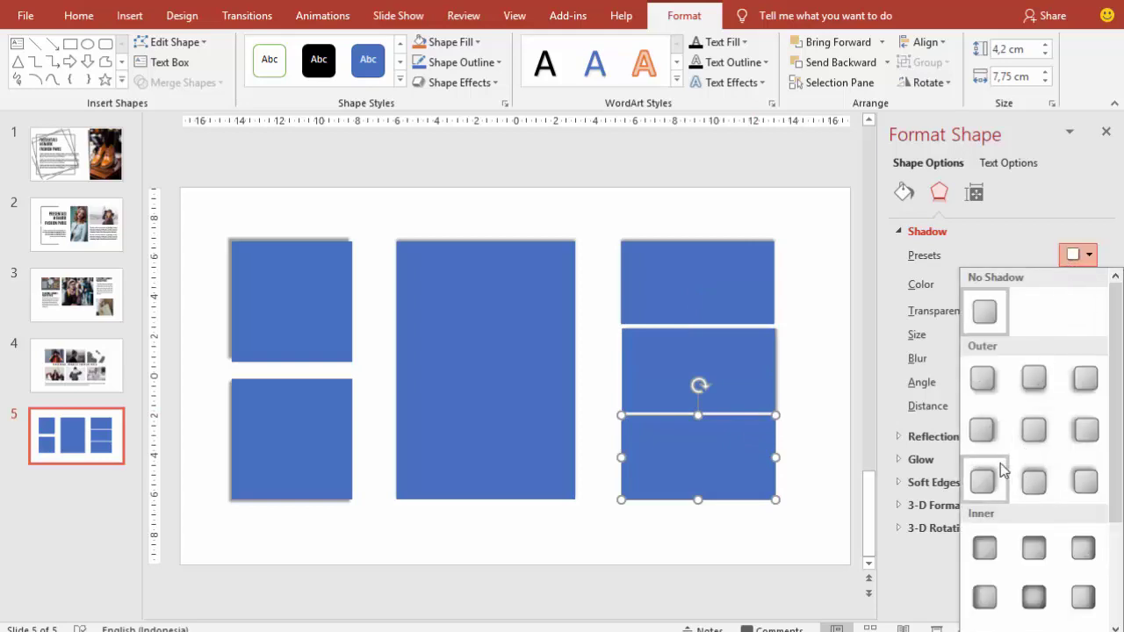
click(1043, 383)
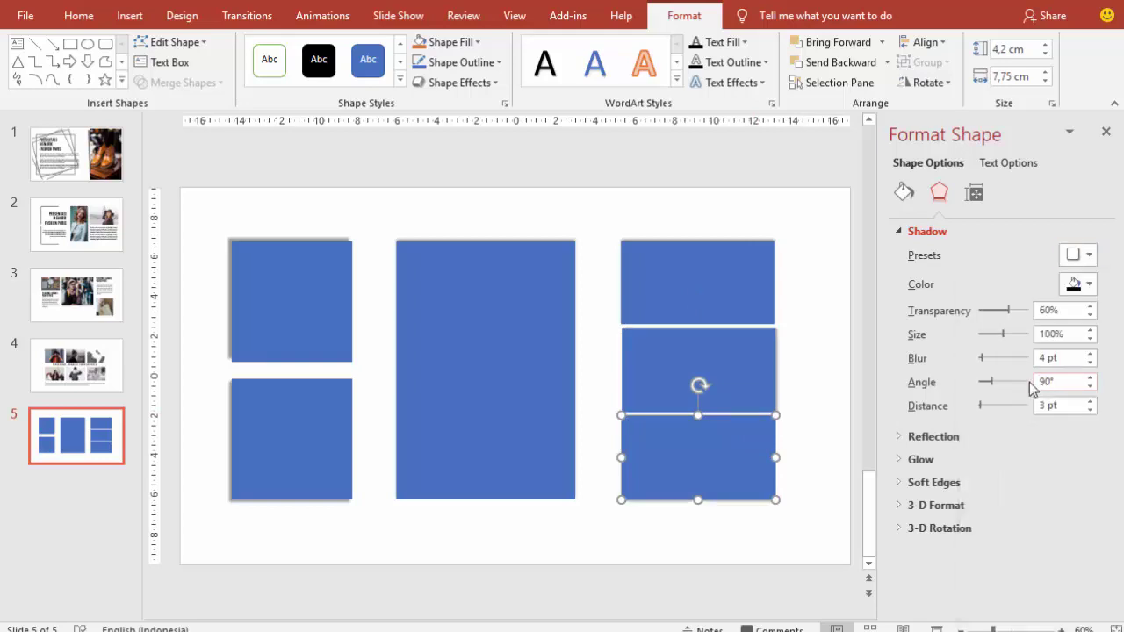
click(843, 348)
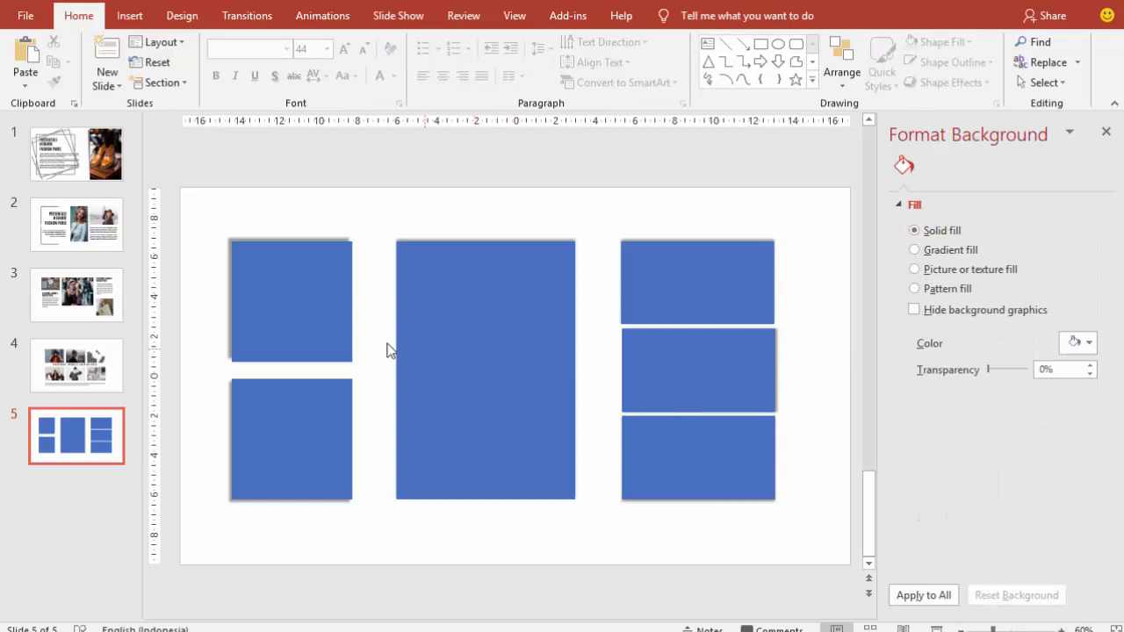
click(334, 306)
- Fill the top-left square with the adult-airport-bags photo, setting Offset left -12% and Offset right -46%
click(952, 318)
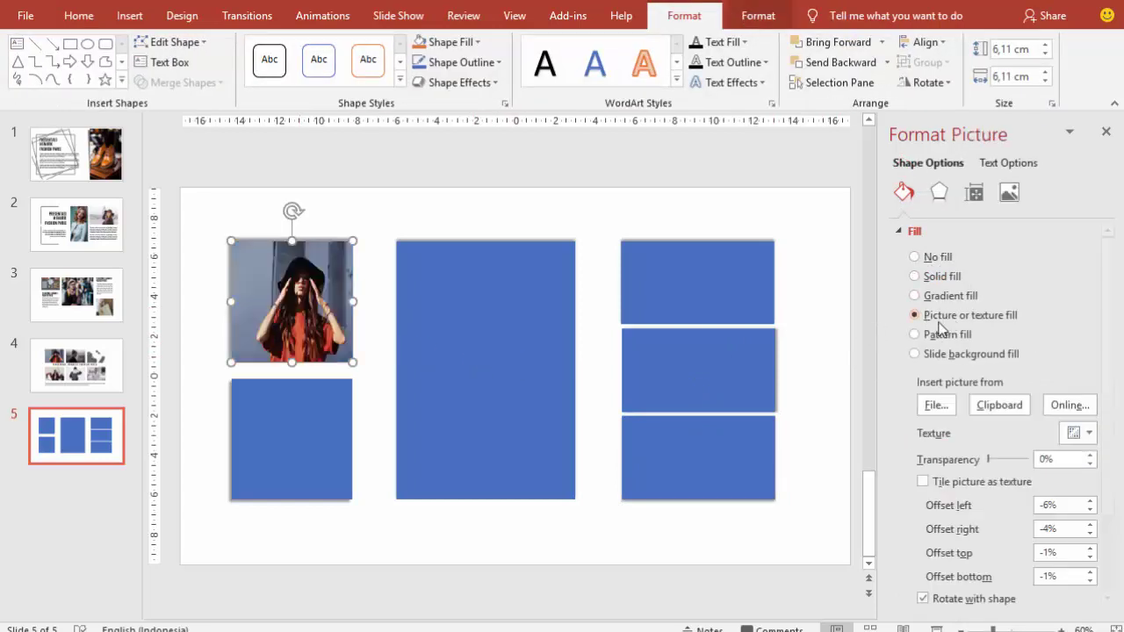
click(936, 405)
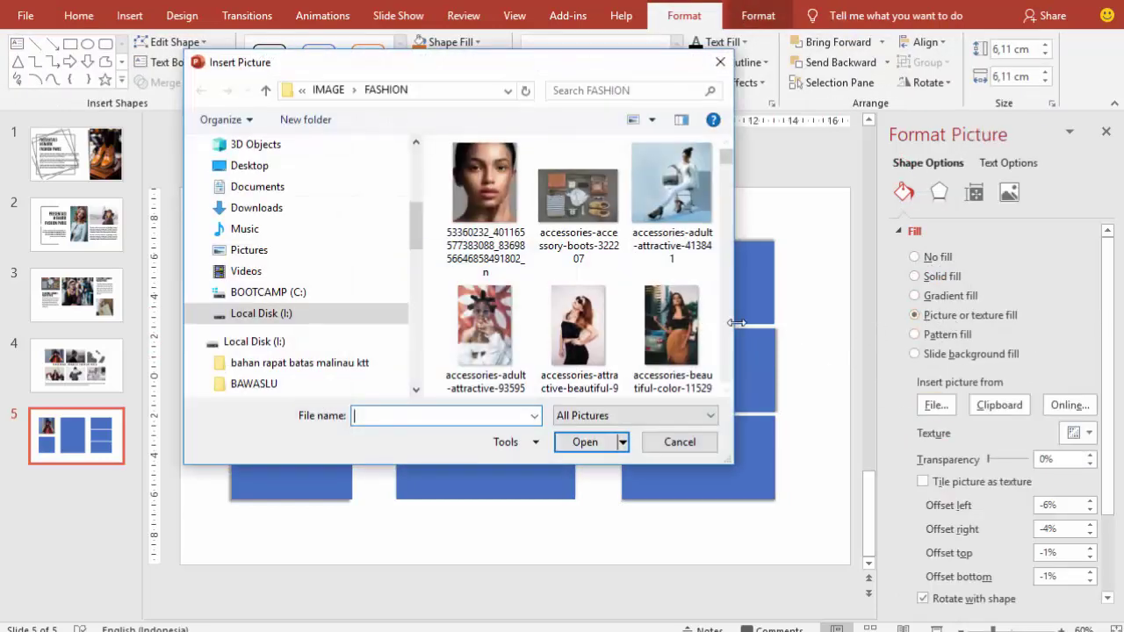
drag(721, 156, 726, 174)
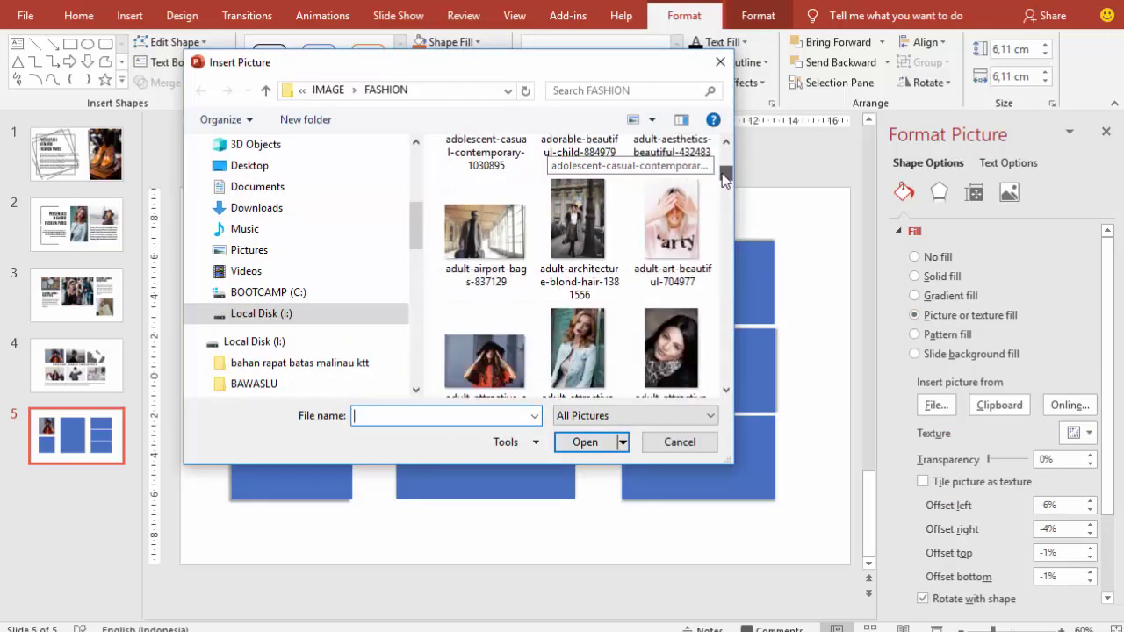
click(492, 225)
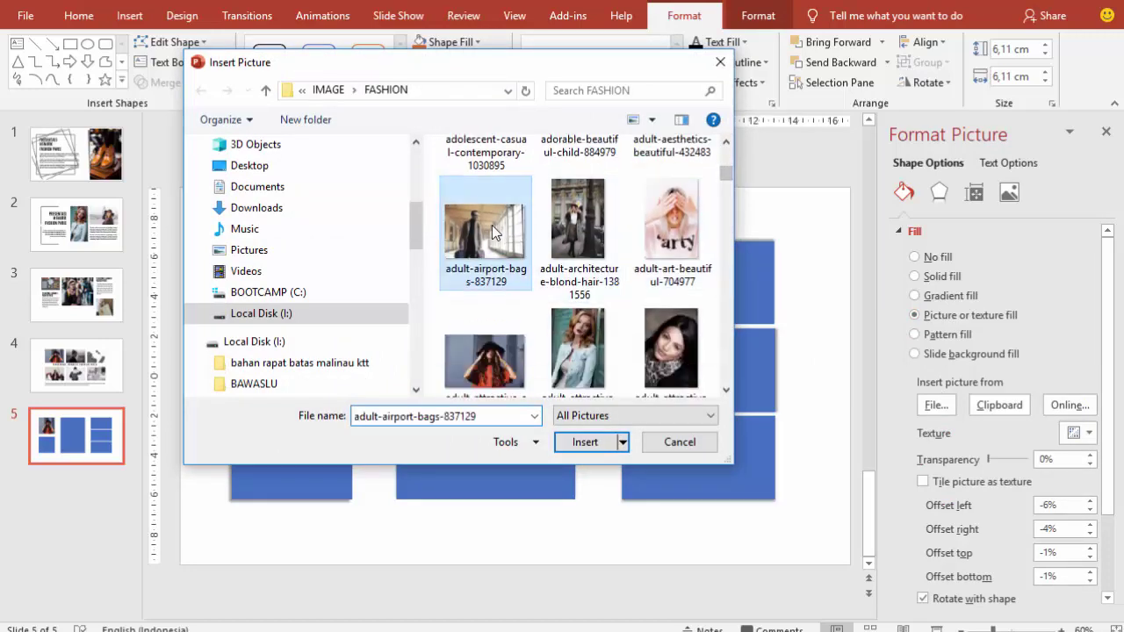
click(580, 441)
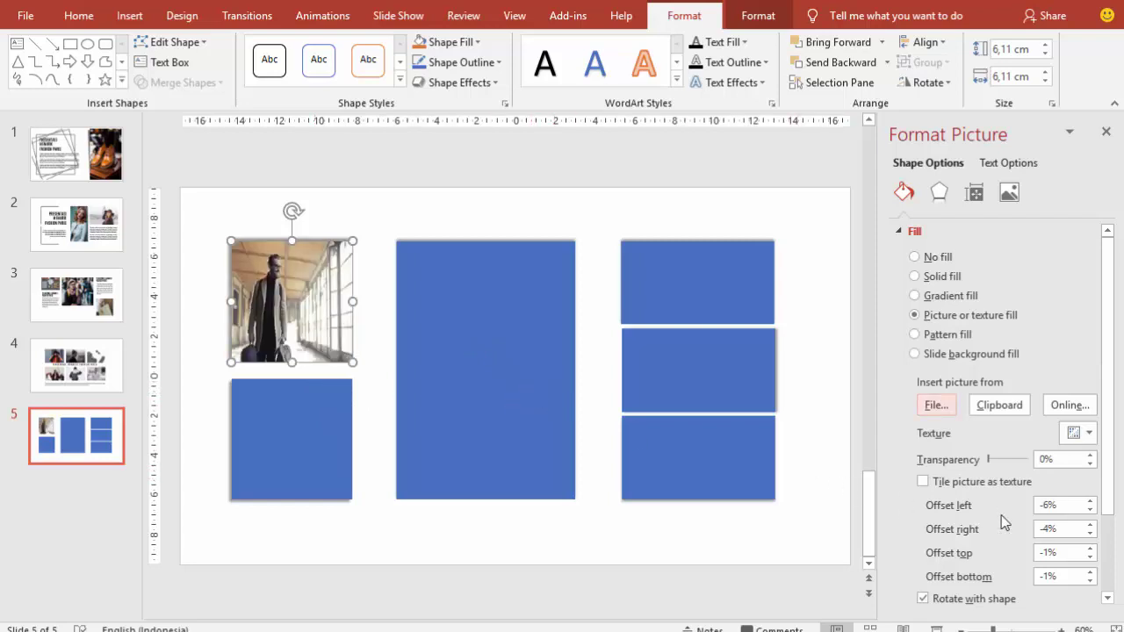
click(1090, 510)
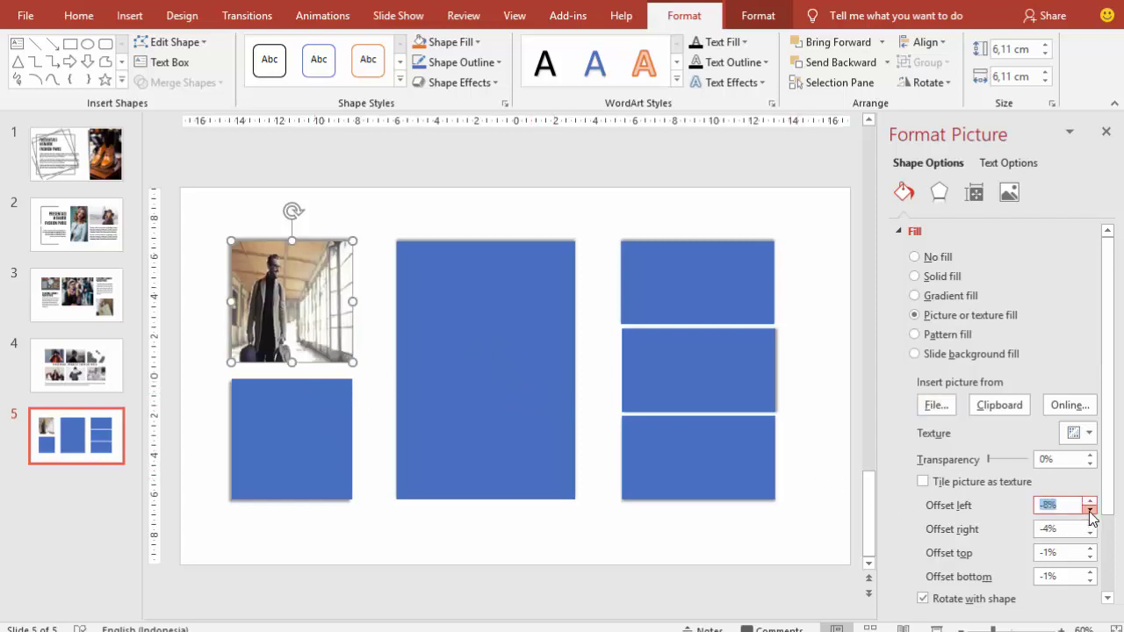
click(1090, 510)
click(1090, 533)
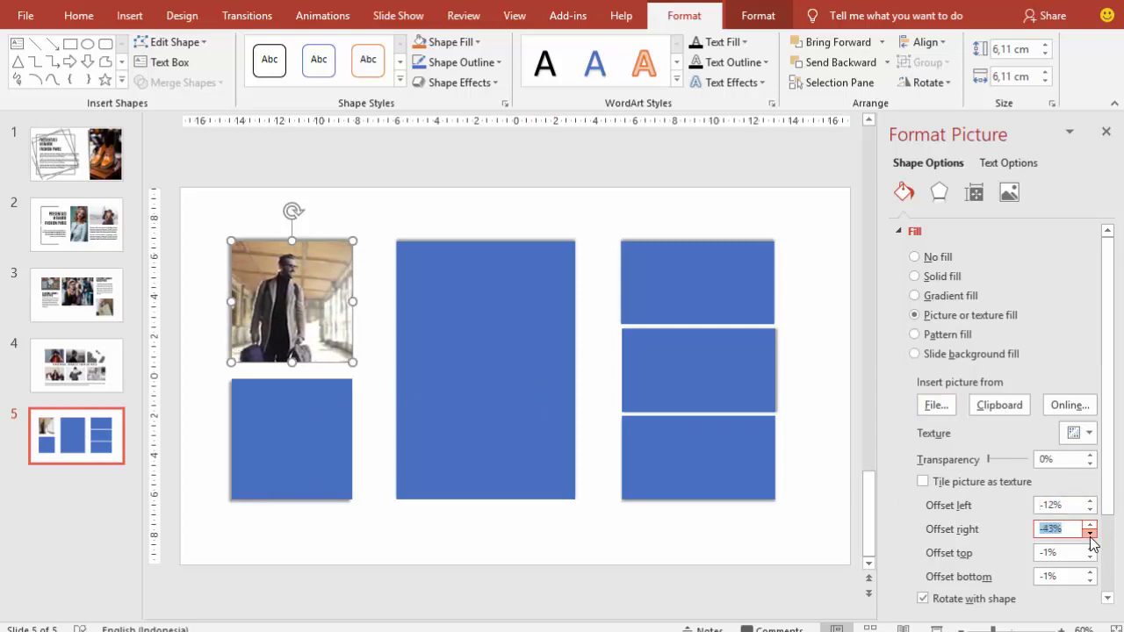
click(342, 453)
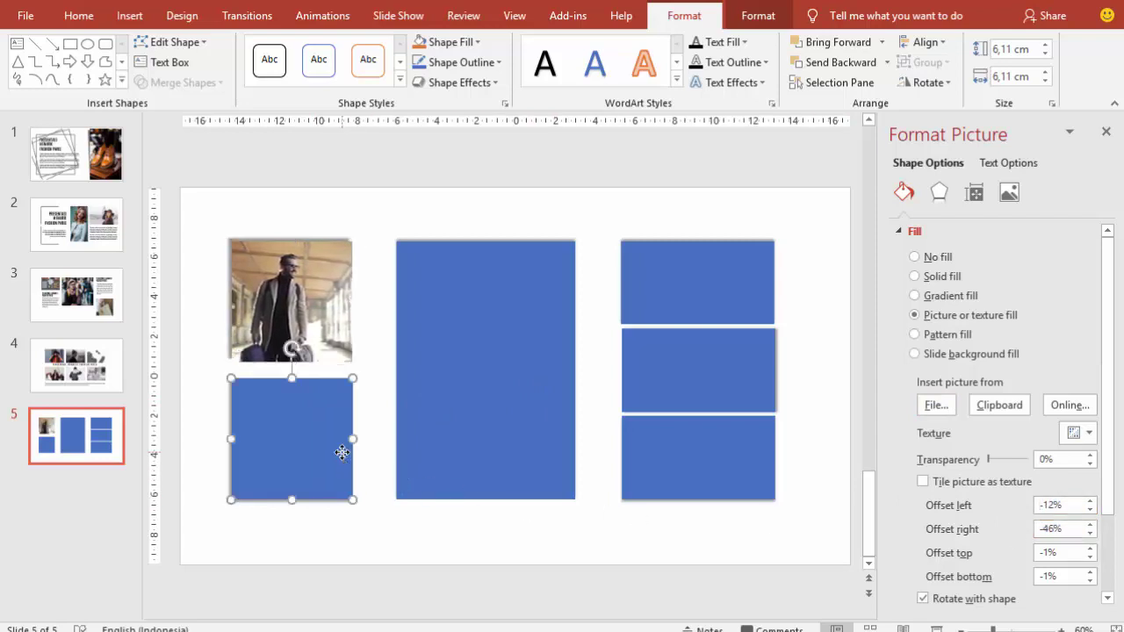
- Fill the lower-left square with the woman's close-up portrait and recentre it using the left and right offsets
click(959, 315)
click(935, 406)
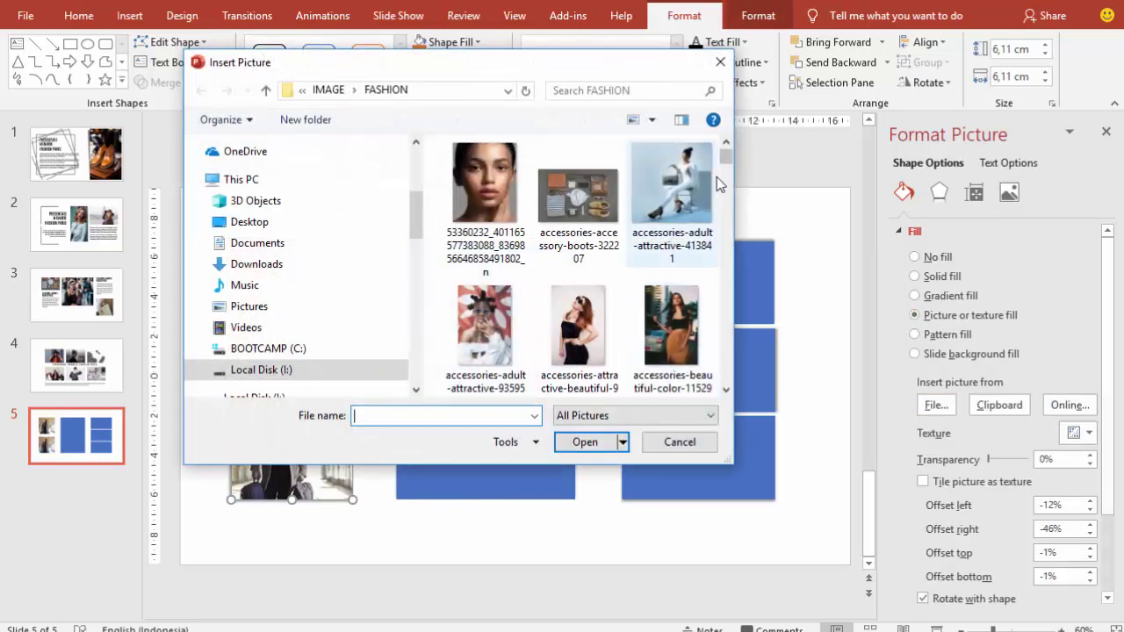
drag(726, 177, 725, 220)
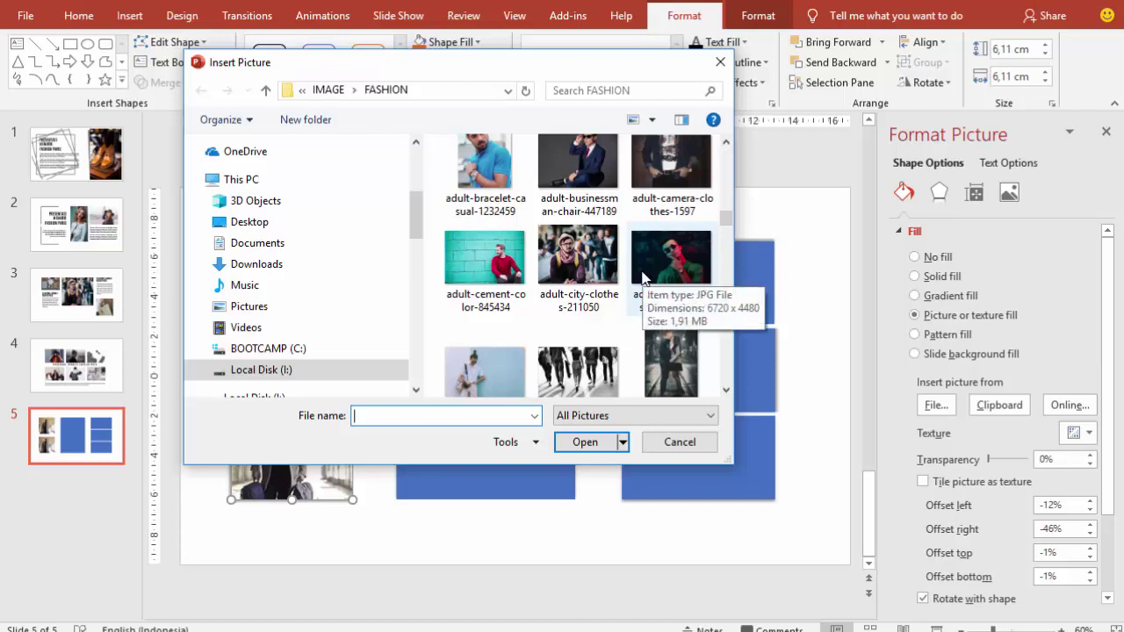
scroll(644, 277, down, 1)
scroll(644, 277, down, 1)
scroll(644, 280, down, 1)
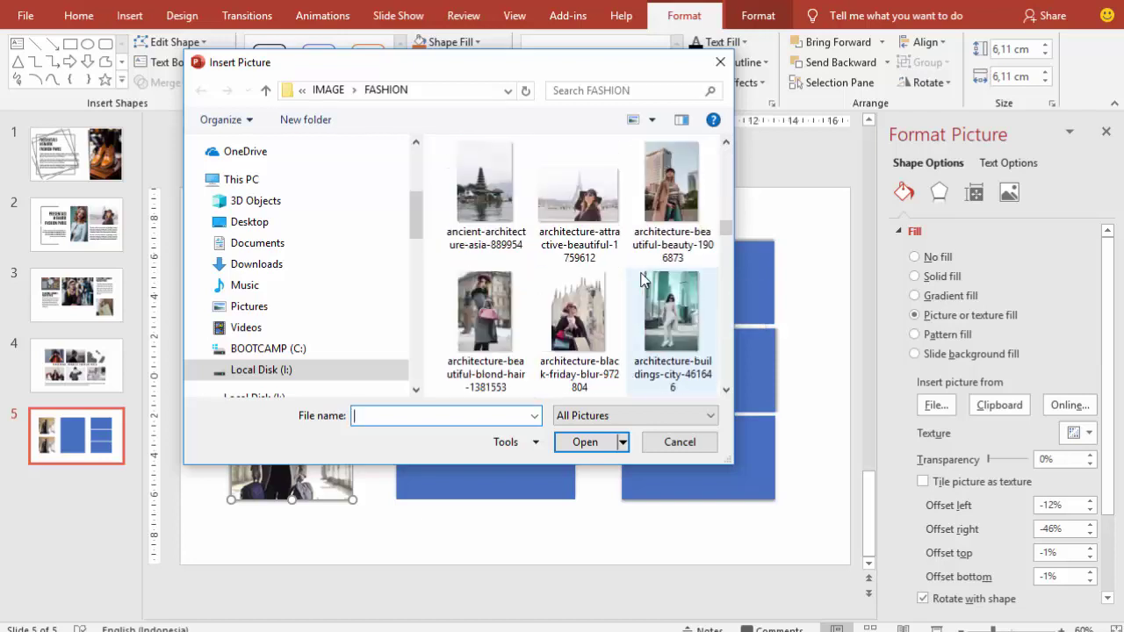
scroll(644, 277, down, 1)
scroll(644, 279, down, 1)
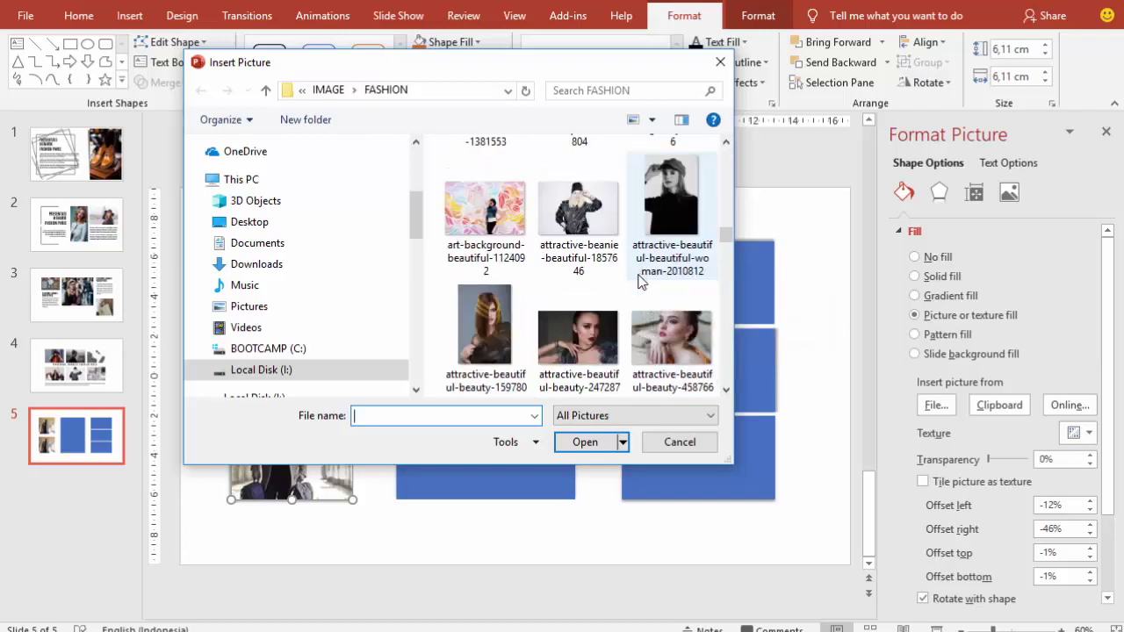
click(580, 338)
click(586, 442)
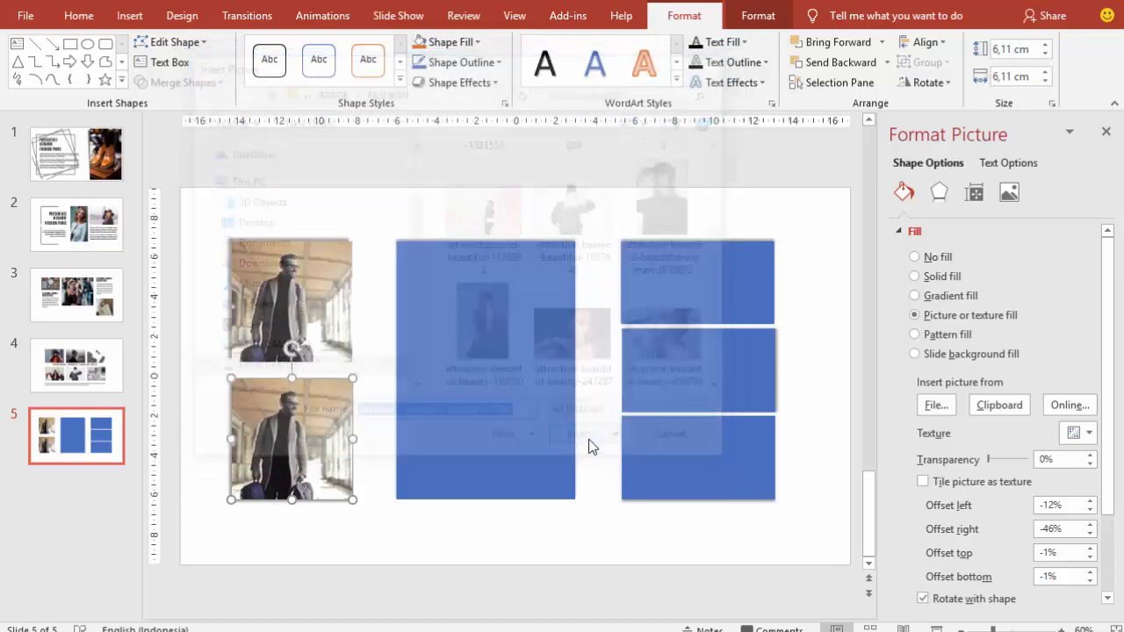
click(1090, 510)
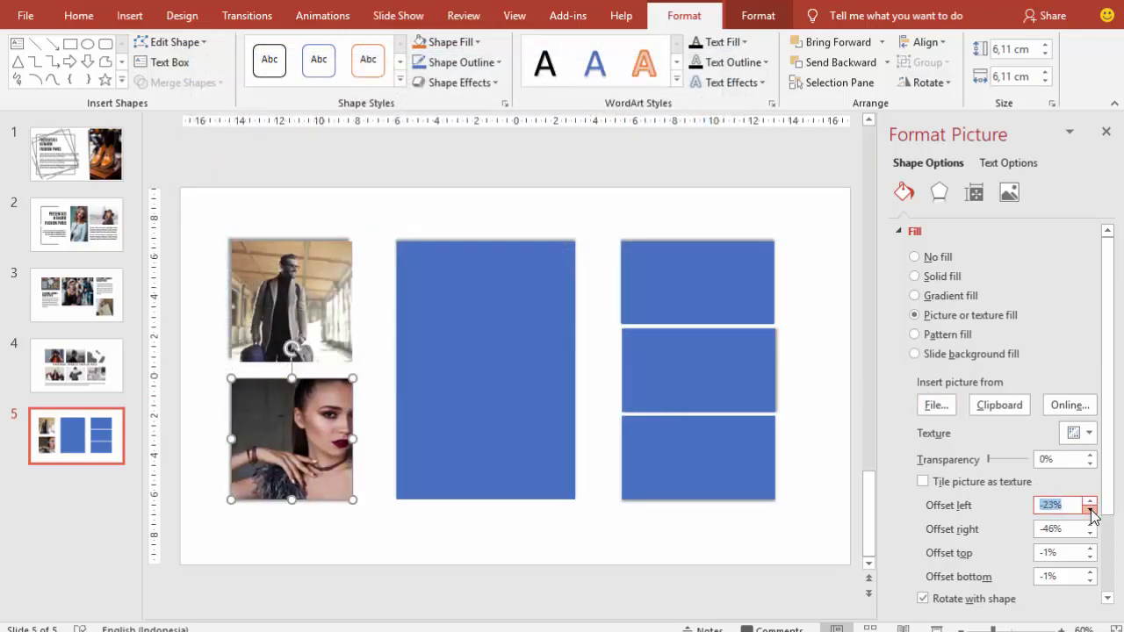
click(1090, 509)
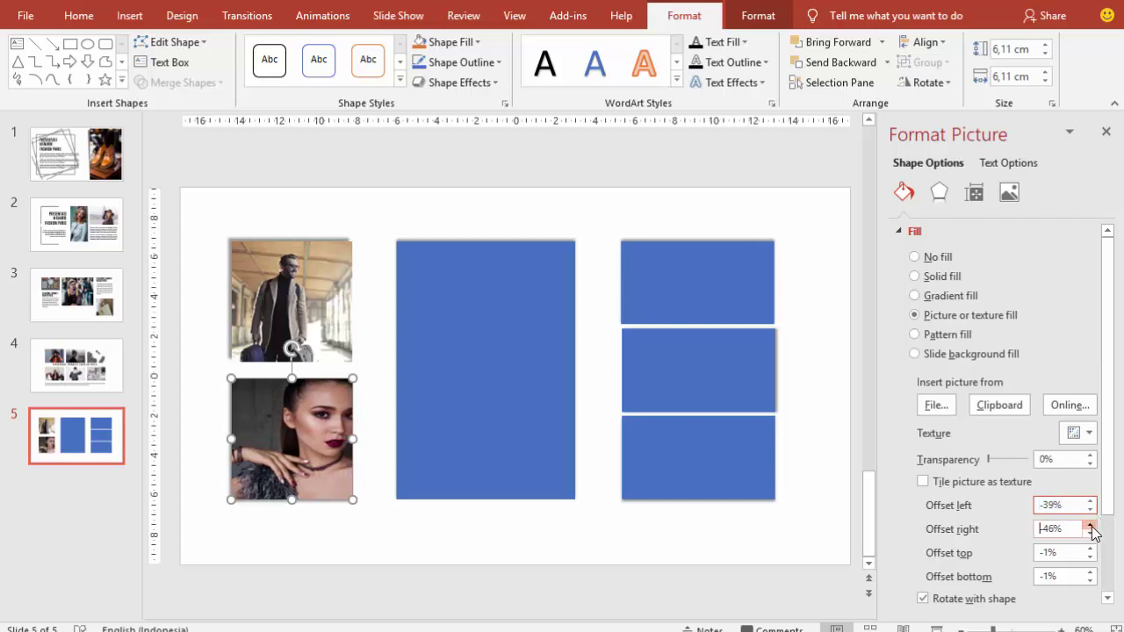
click(1090, 525)
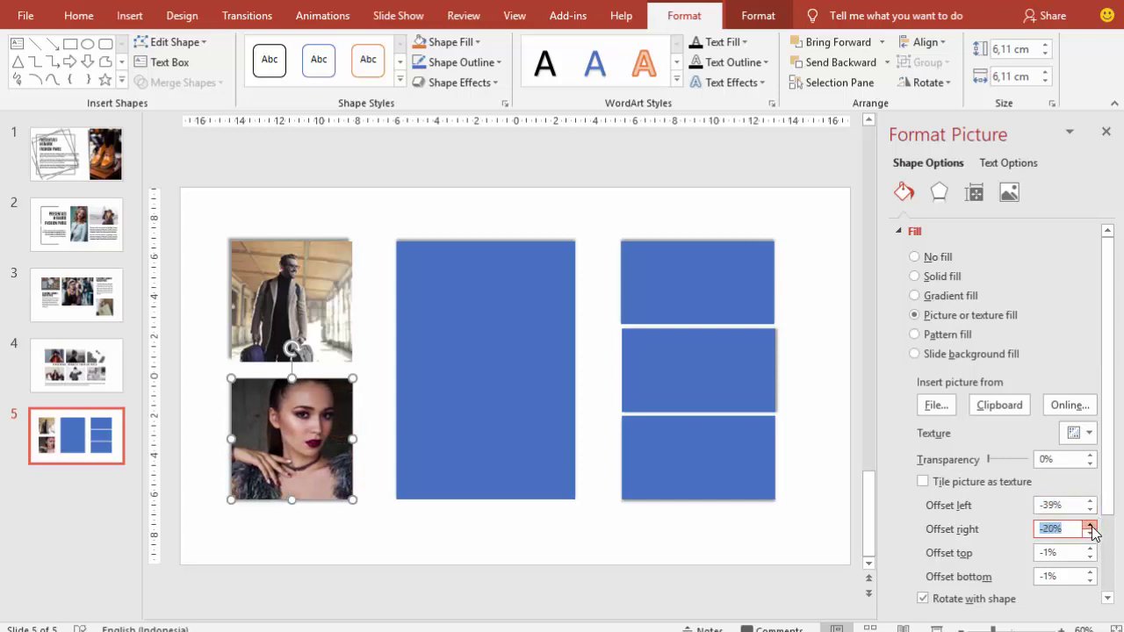
- Fill the tall middle rectangle with the woman-in-white handbag photo
click(546, 426)
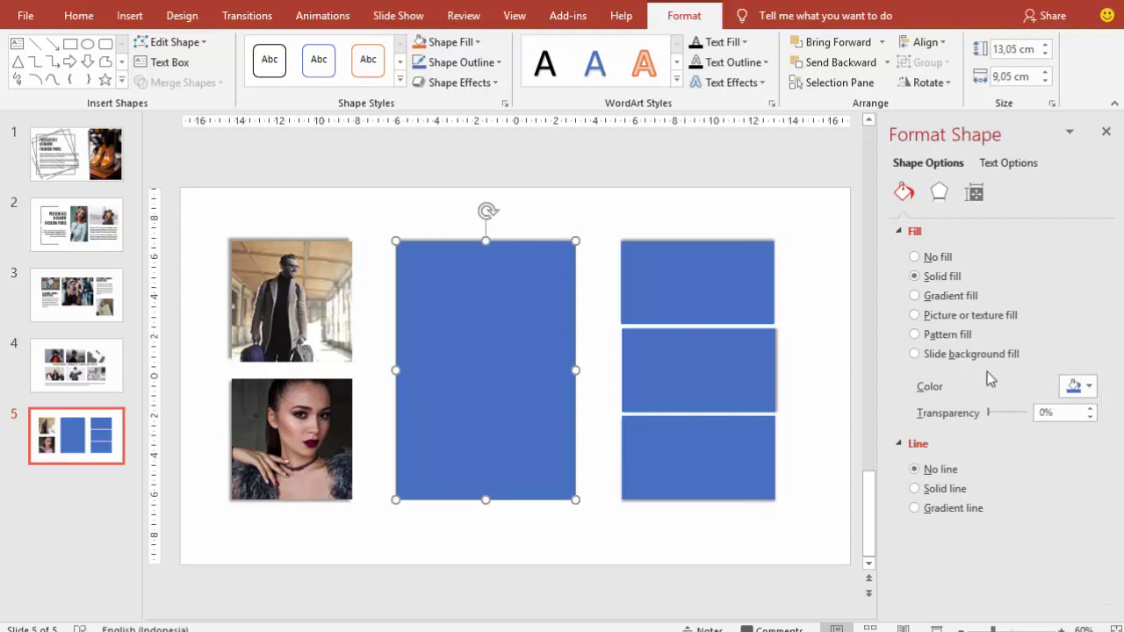
click(936, 405)
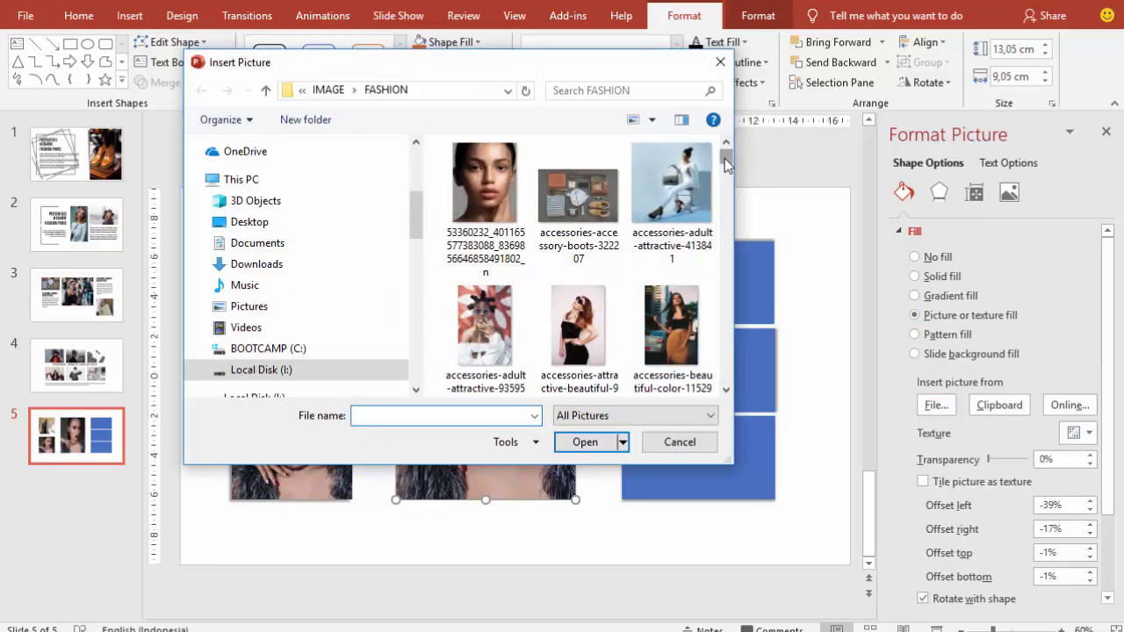
click(671, 189)
click(613, 436)
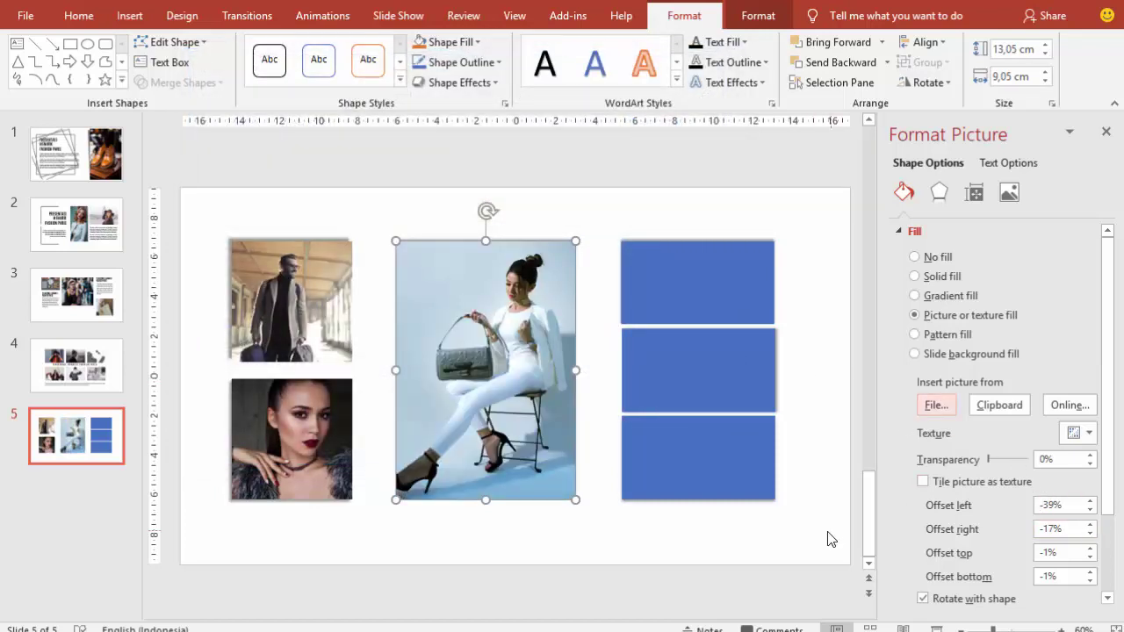
click(804, 532)
- Fill the top-right rectangle with the woman-among-bubbles photo and nudge its left offset
click(699, 287)
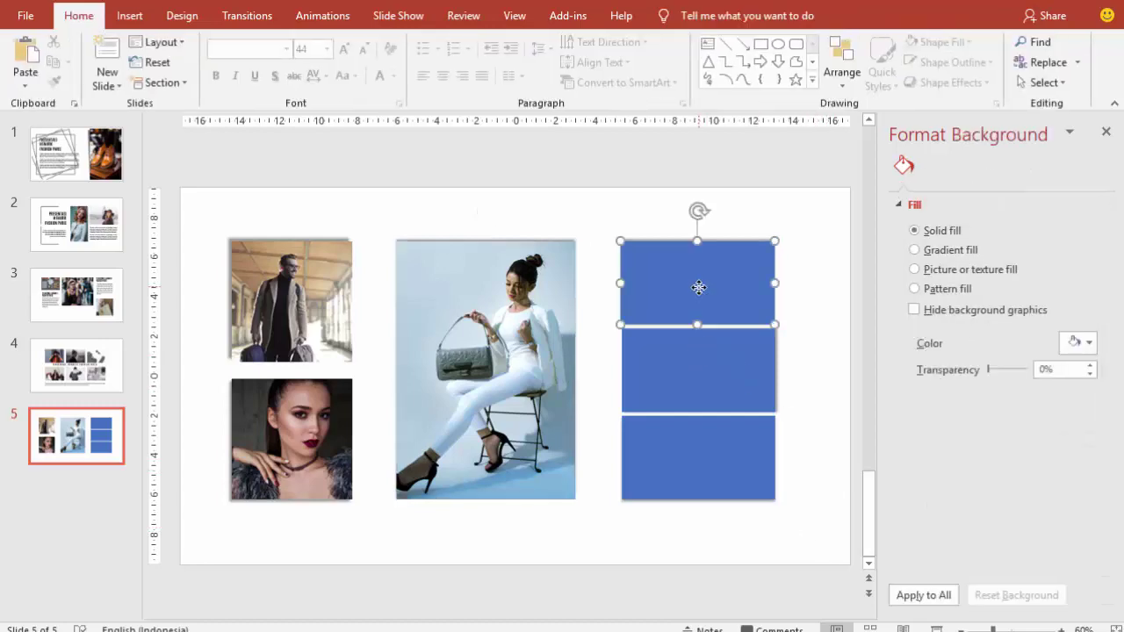
click(949, 318)
click(936, 405)
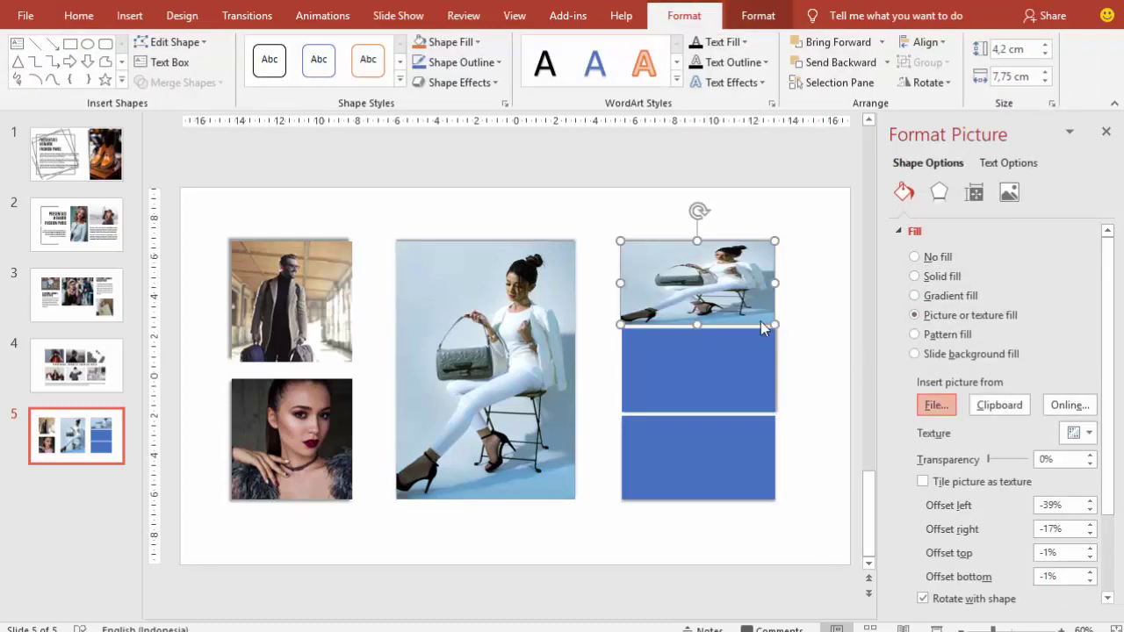
drag(724, 159, 725, 248)
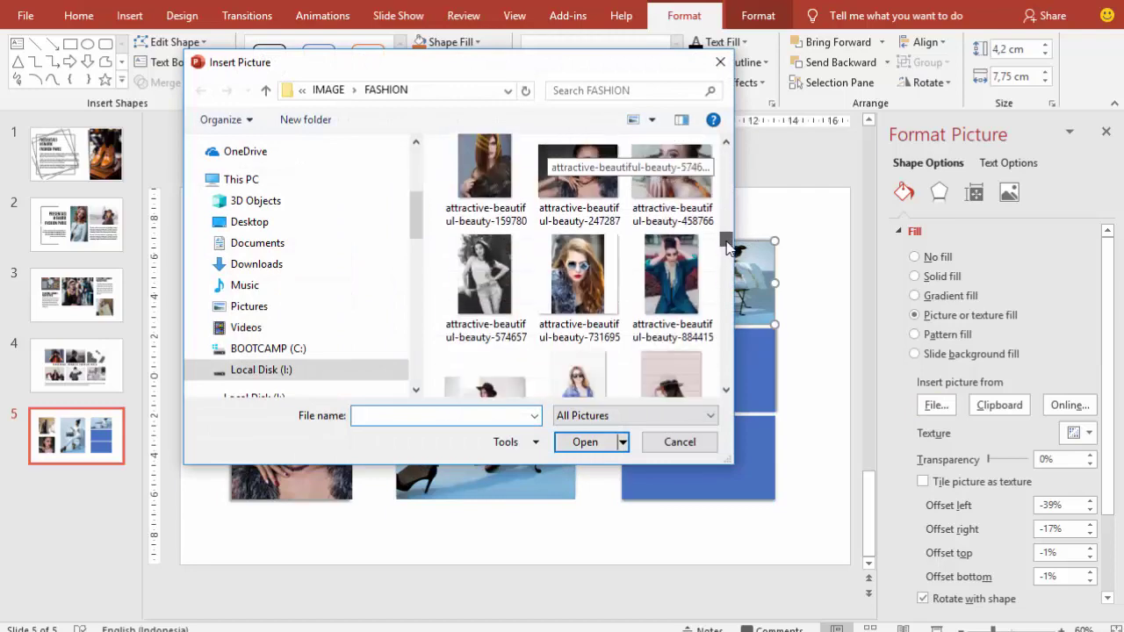
drag(725, 248, 729, 276)
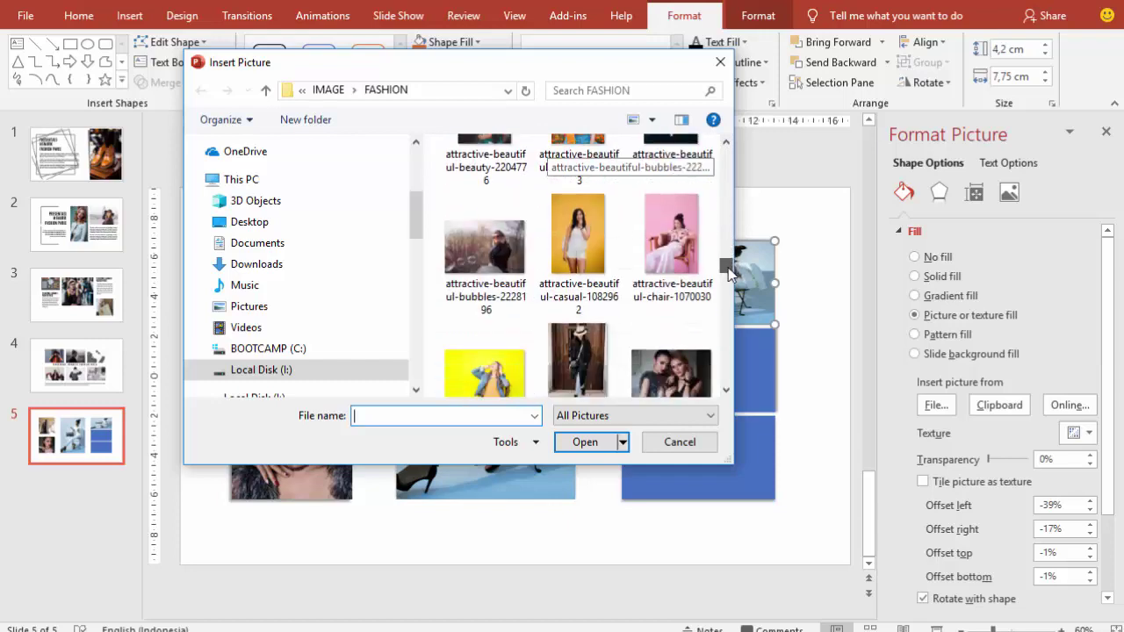
click(465, 244)
click(567, 445)
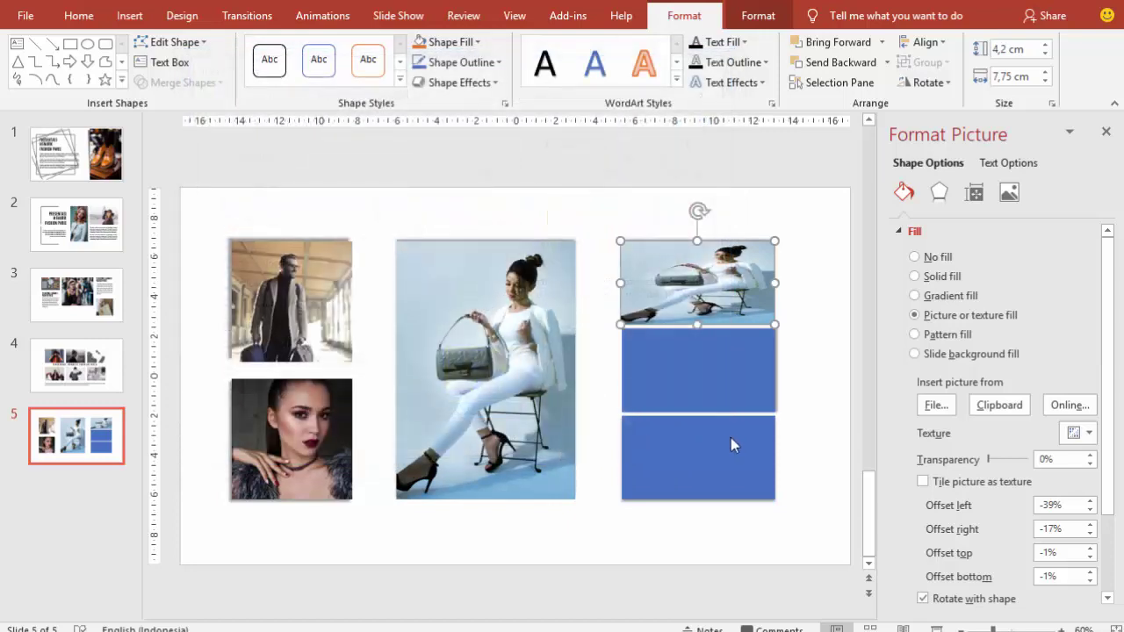
click(1090, 500)
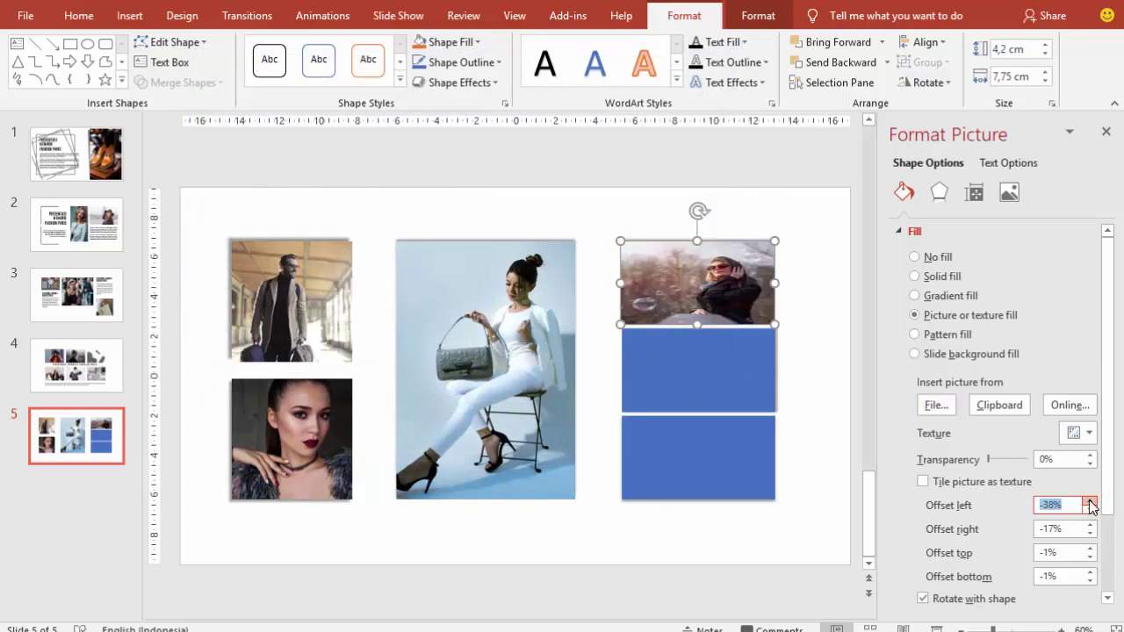
drag(1090, 505, 1090, 506)
- Fill the middle-right rectangle with the two-women photo, setting its right offset to about -4%
click(735, 378)
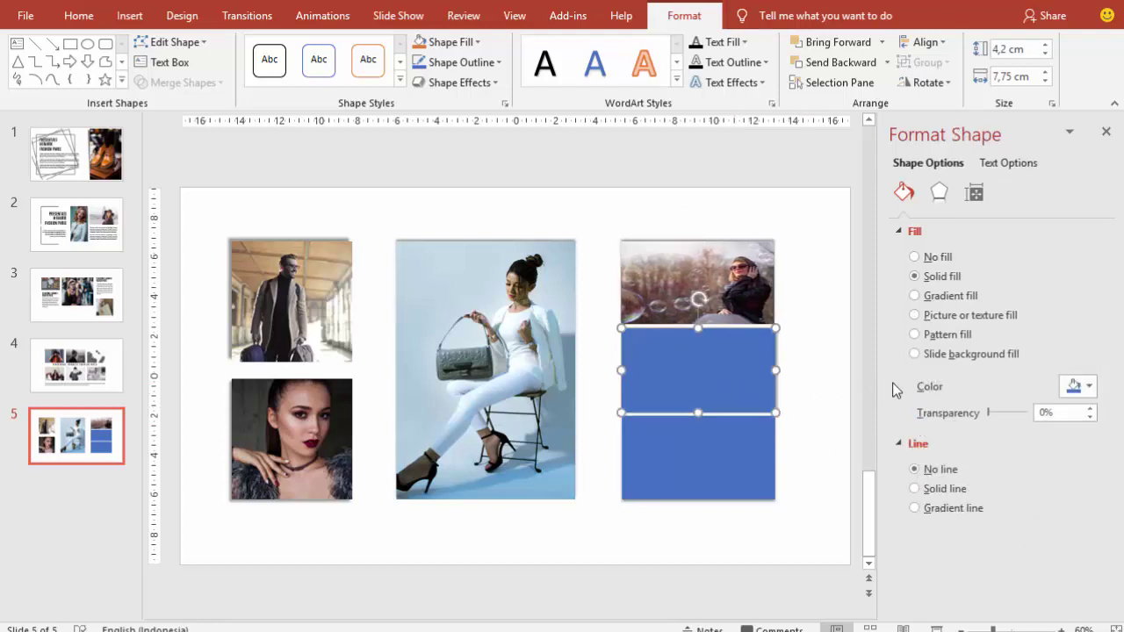
click(948, 315)
click(936, 405)
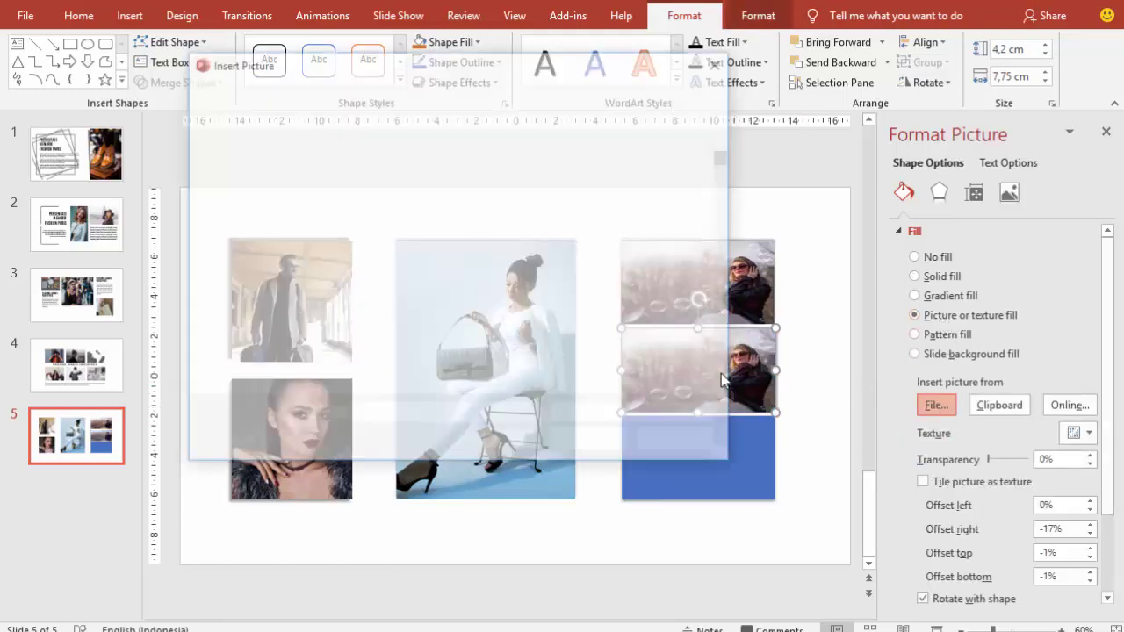
drag(726, 158, 732, 270)
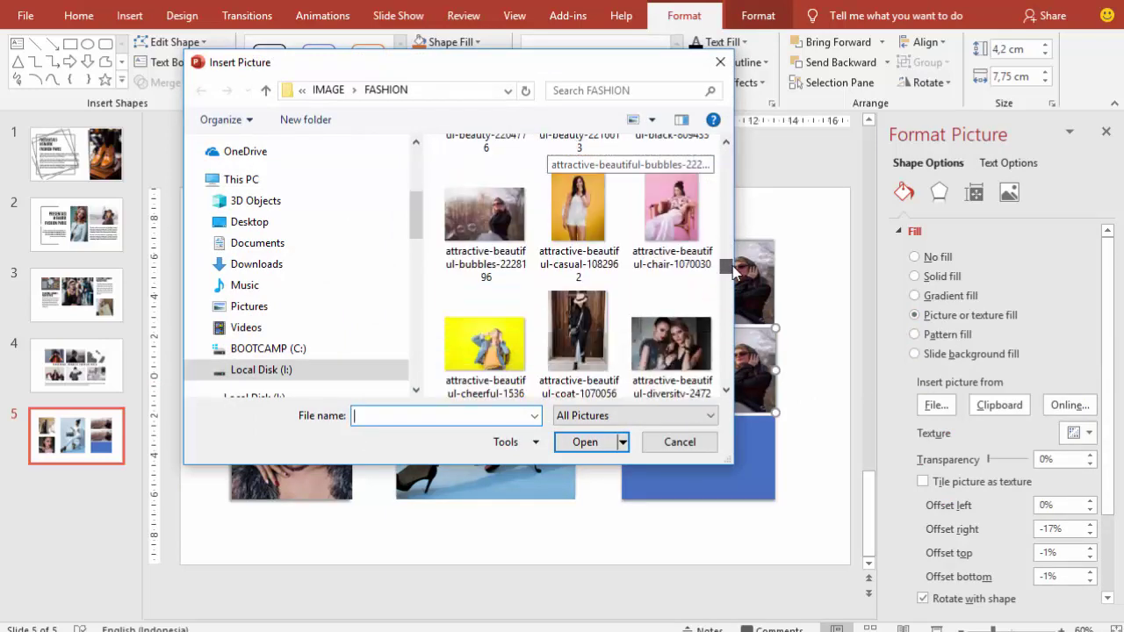
click(661, 347)
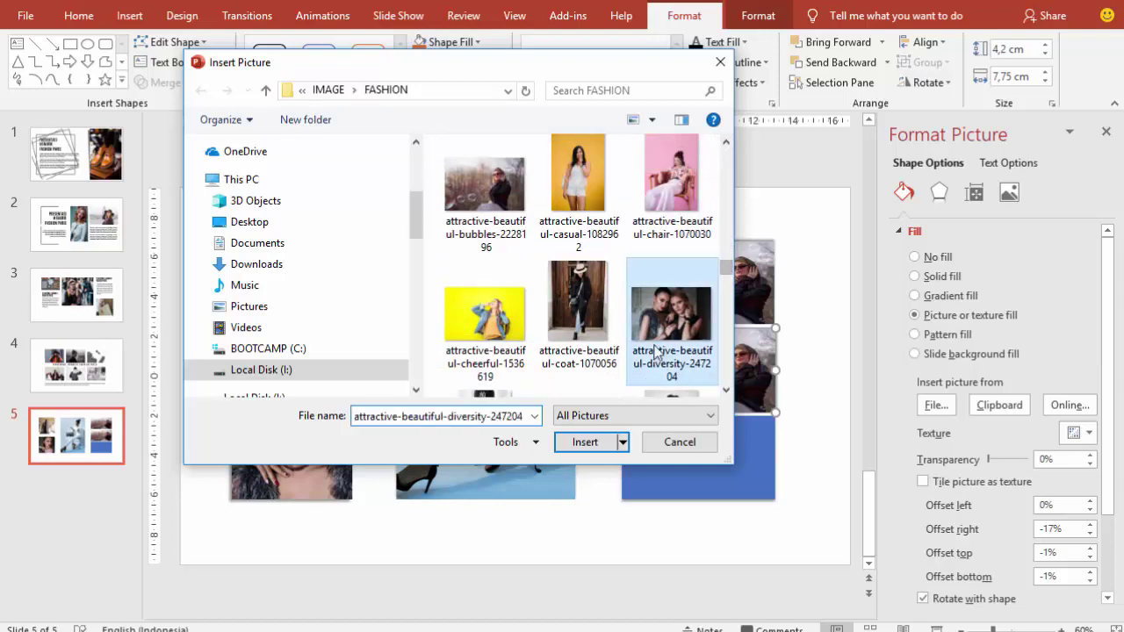
click(595, 444)
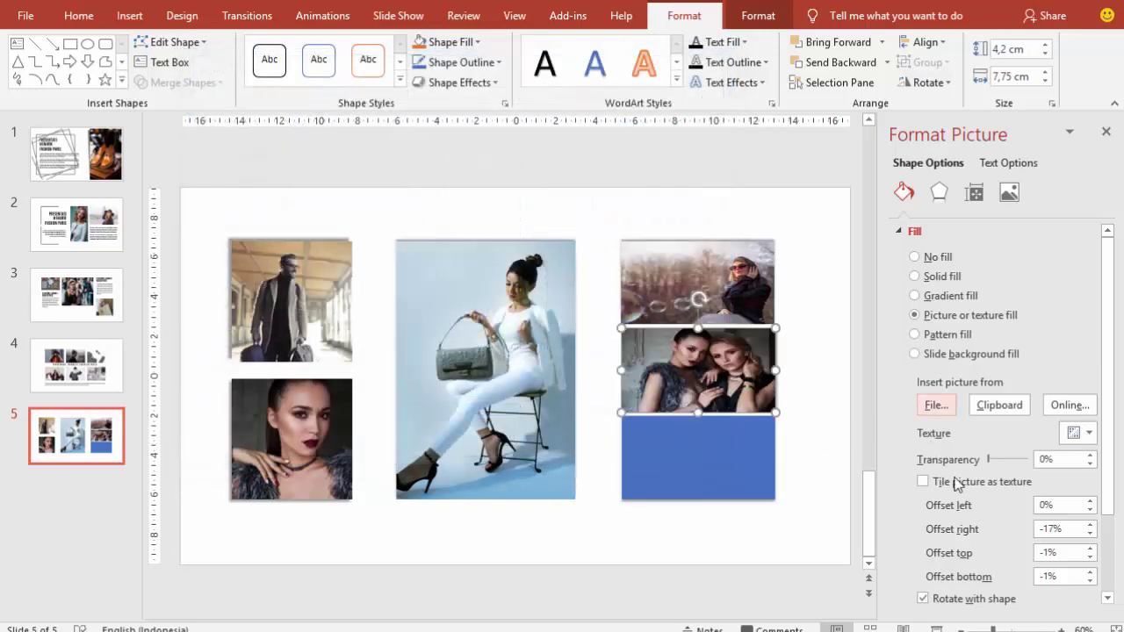
click(1091, 534)
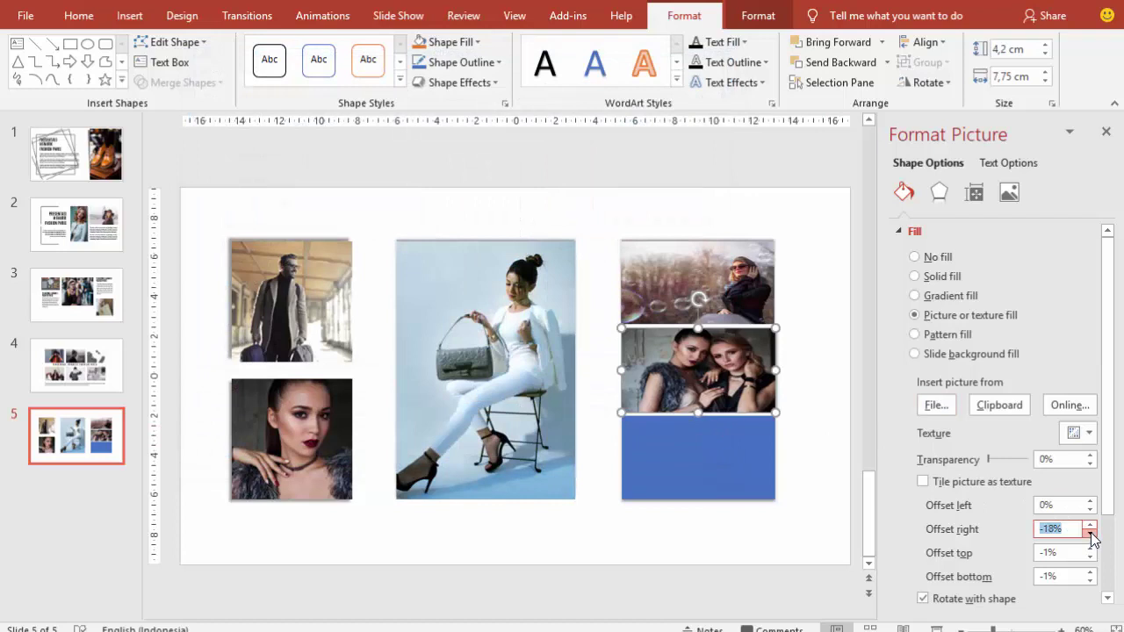
click(1090, 526)
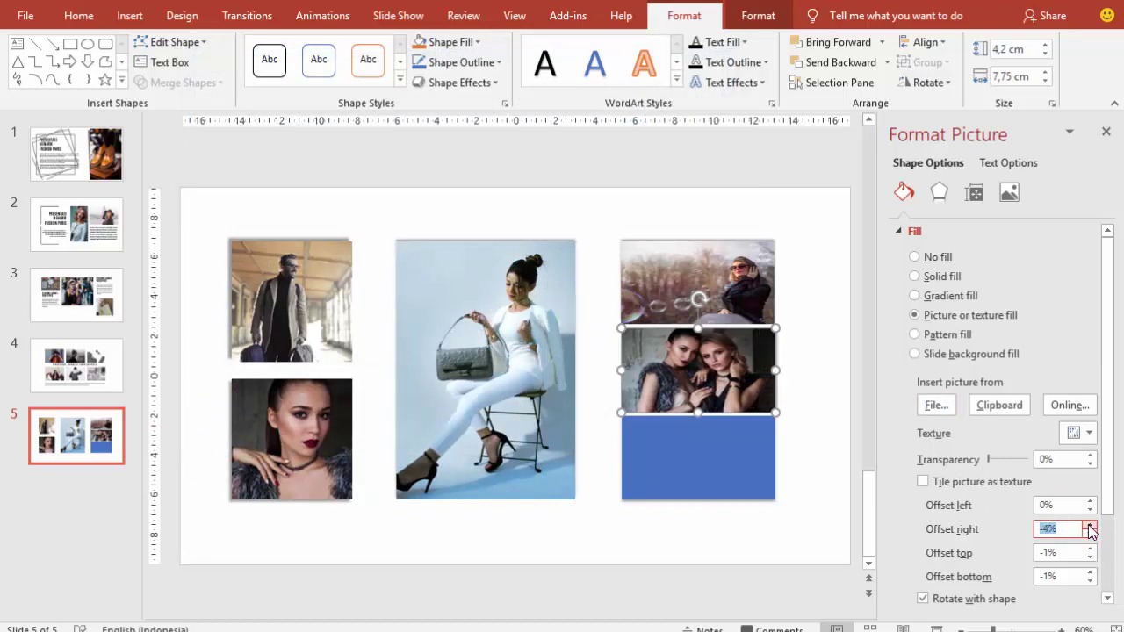
click(747, 470)
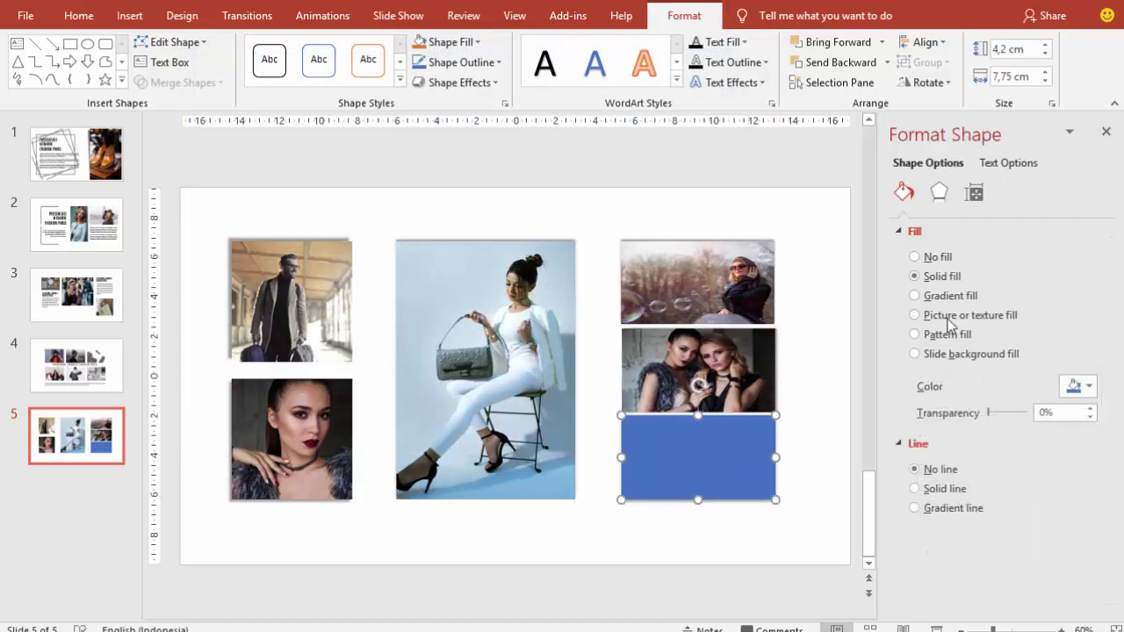
- Fill the bottom-right rectangle with the black-friday group shopping photo and deselect to view the collage
click(948, 316)
click(935, 405)
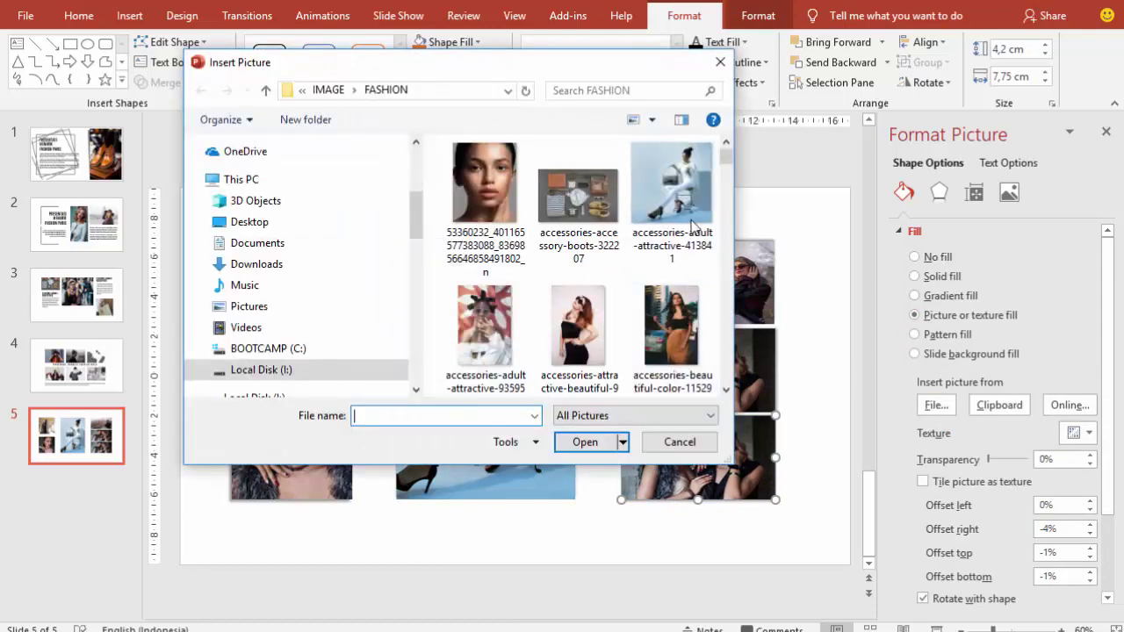
drag(726, 158, 735, 333)
click(580, 219)
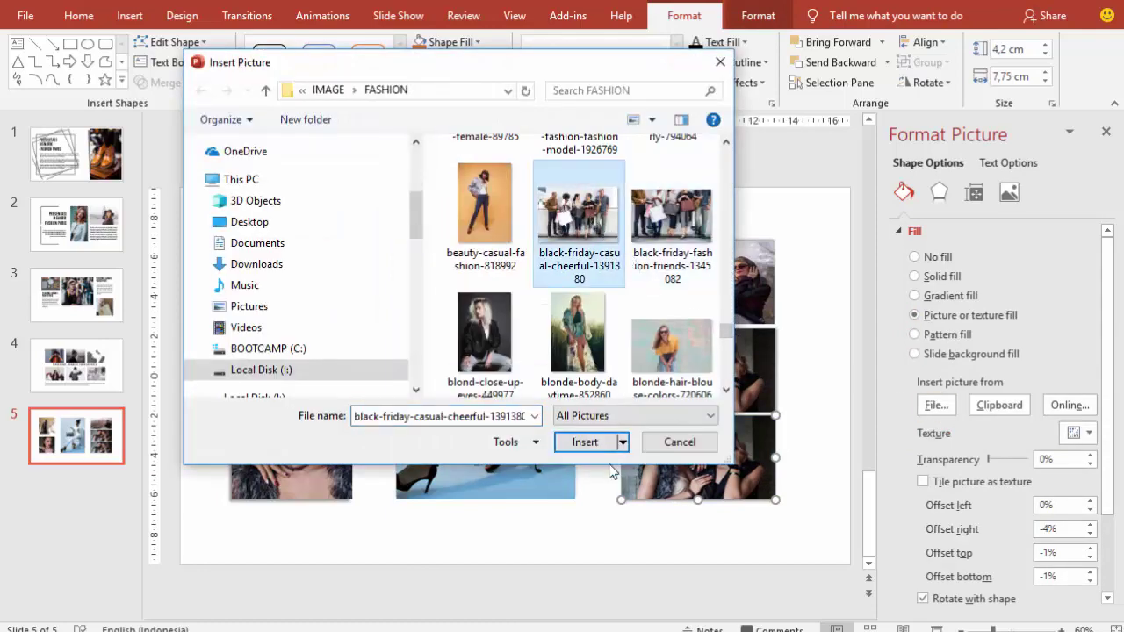
click(586, 441)
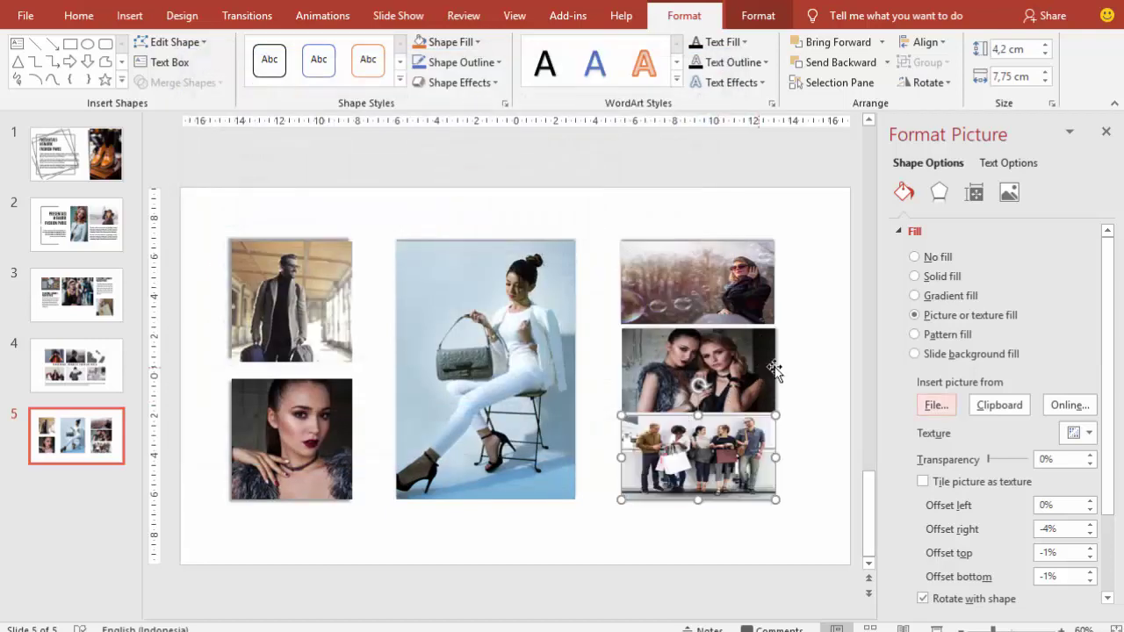
click(807, 375)
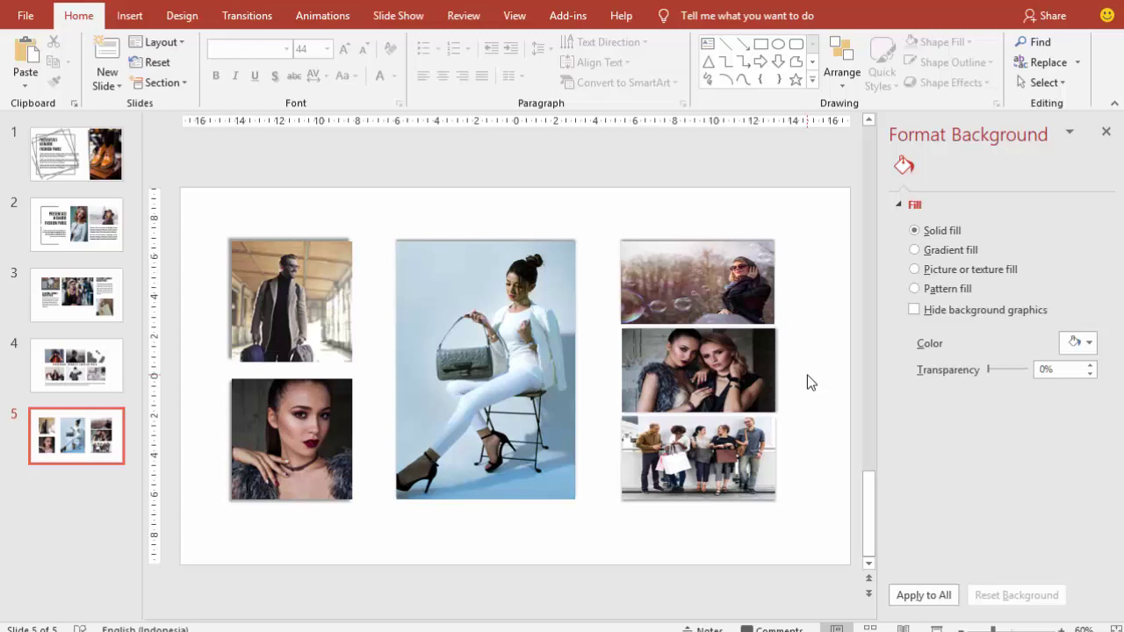
- Bring the 'PRESENTASI MENARIK FASHION PARIS' title from slide 4 onto slide 5, across the centre photo
click(91, 371)
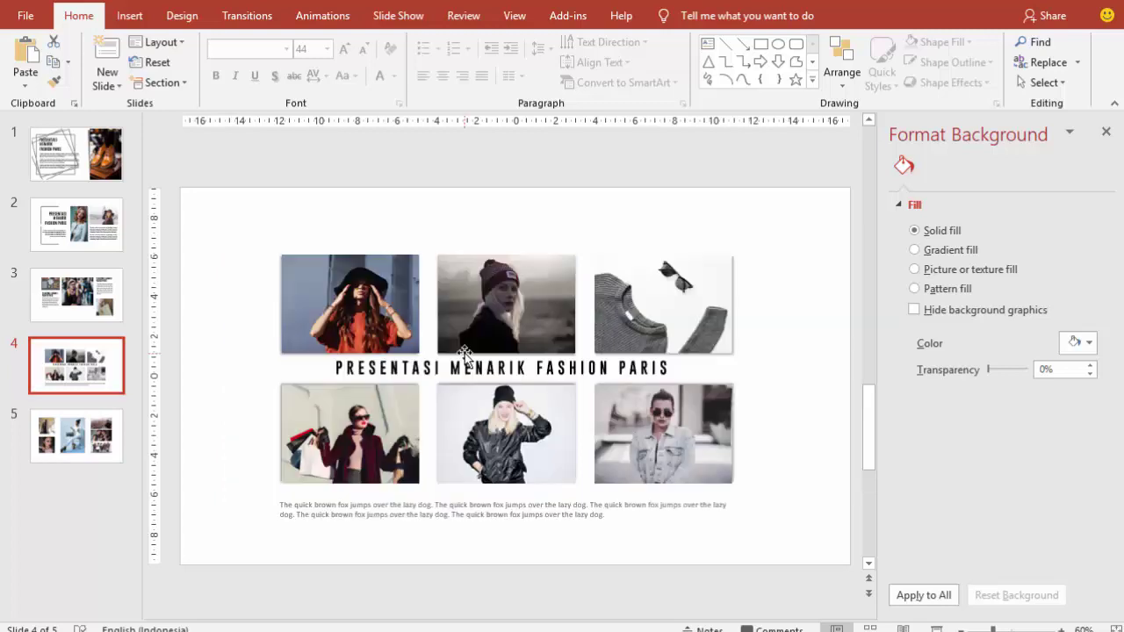
click(467, 352)
click(427, 360)
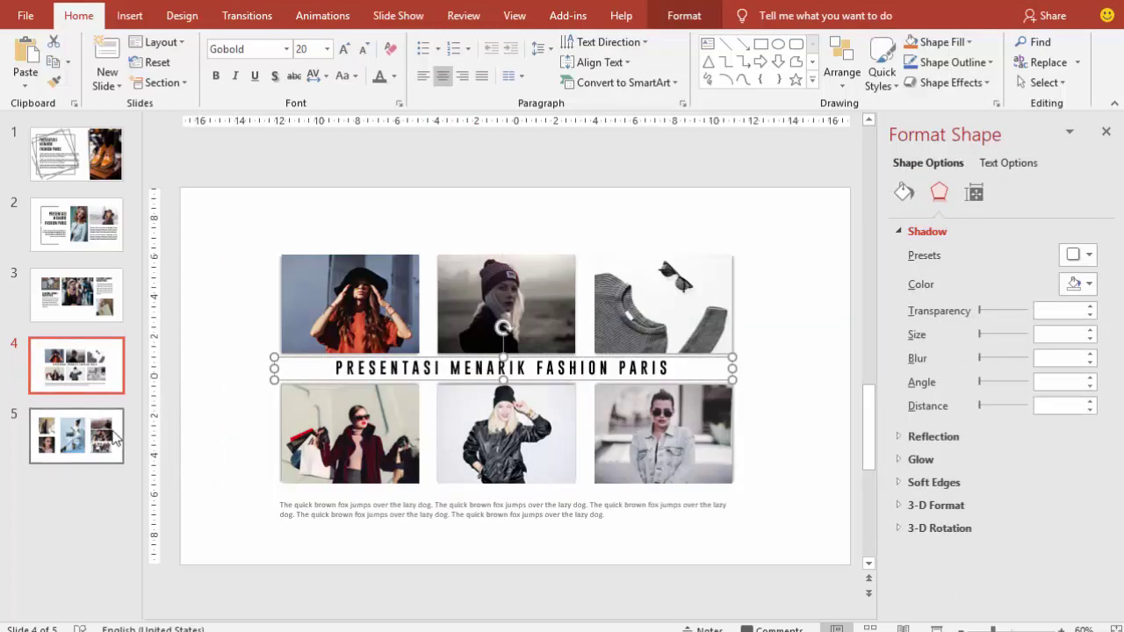
click(87, 435)
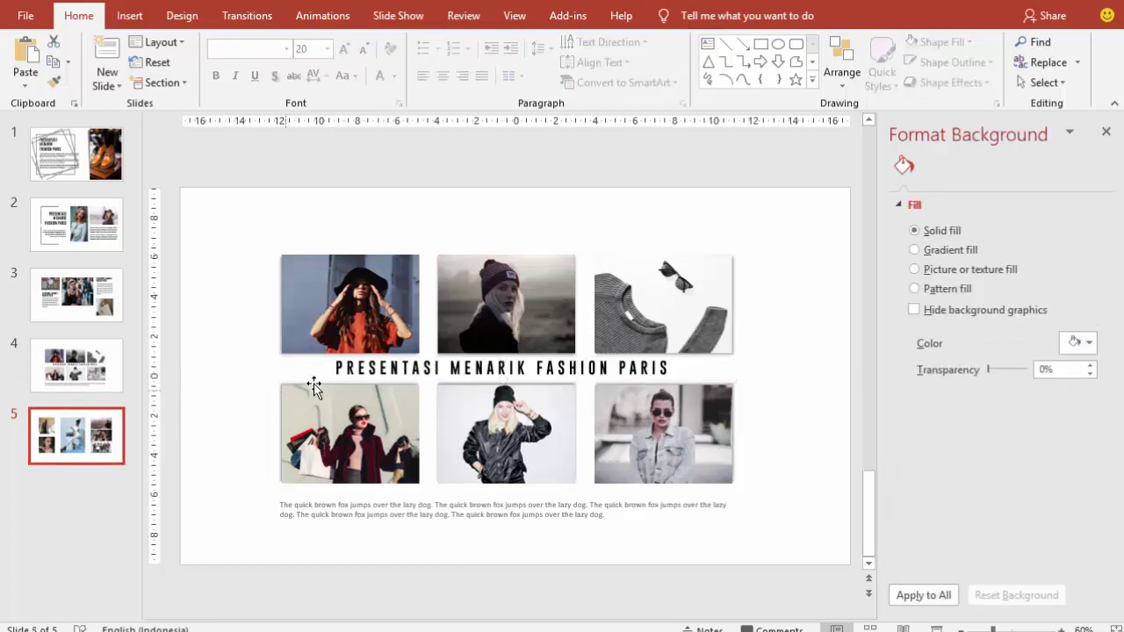
key(ctrl+v)
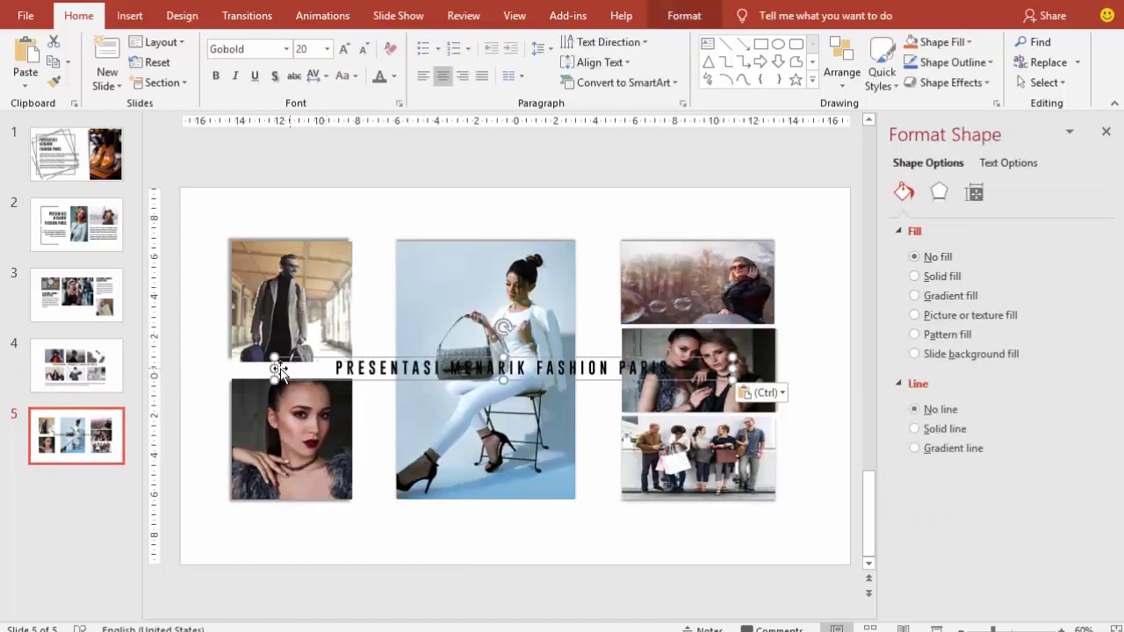
drag(303, 369, 372, 367)
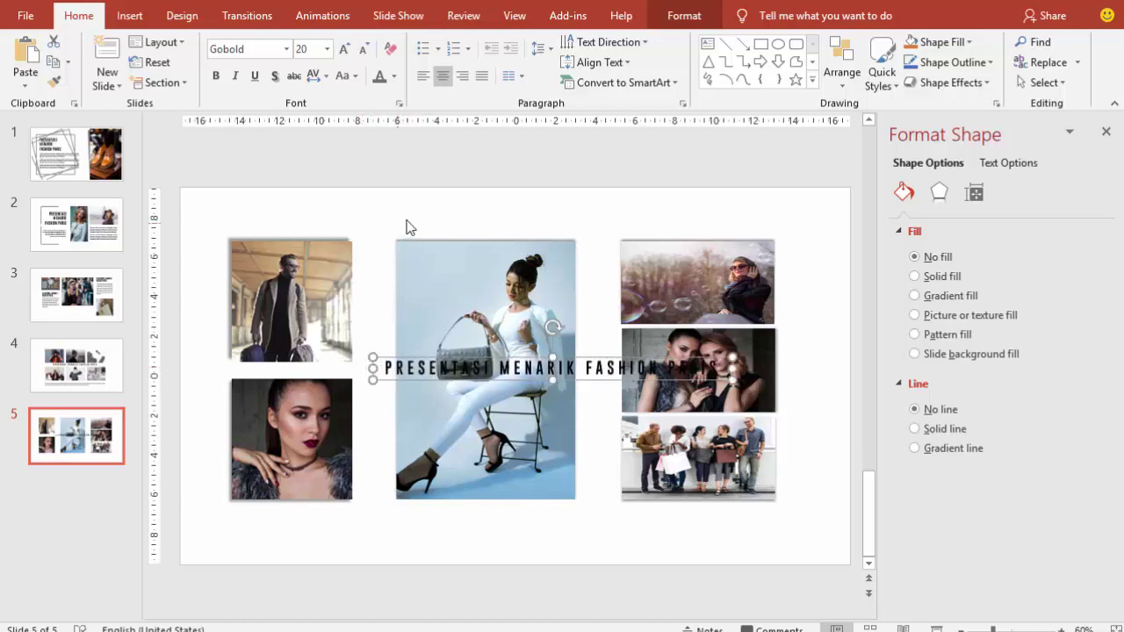
click(696, 20)
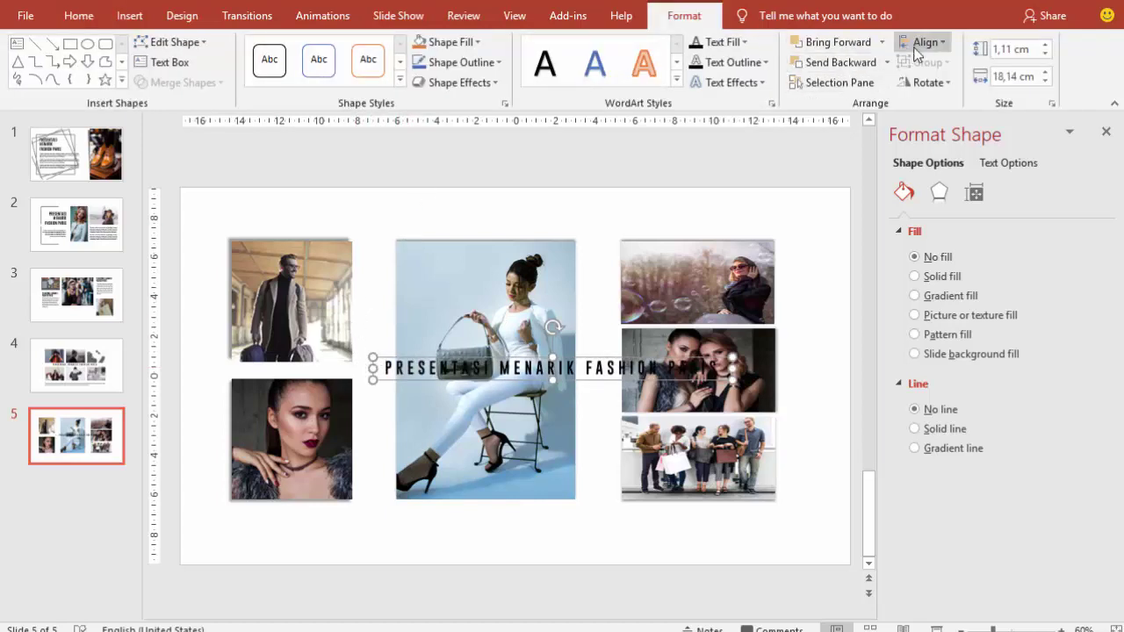
- Rotate the title 90° left and move it into the gap beside the centre photo
click(927, 83)
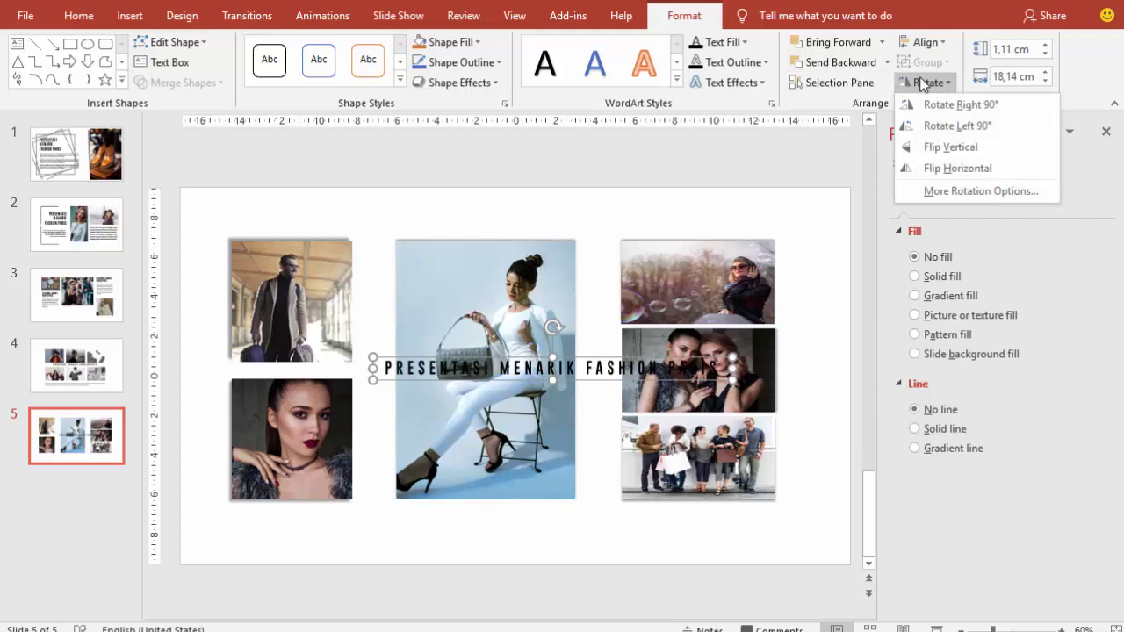
click(956, 126)
drag(565, 213, 612, 209)
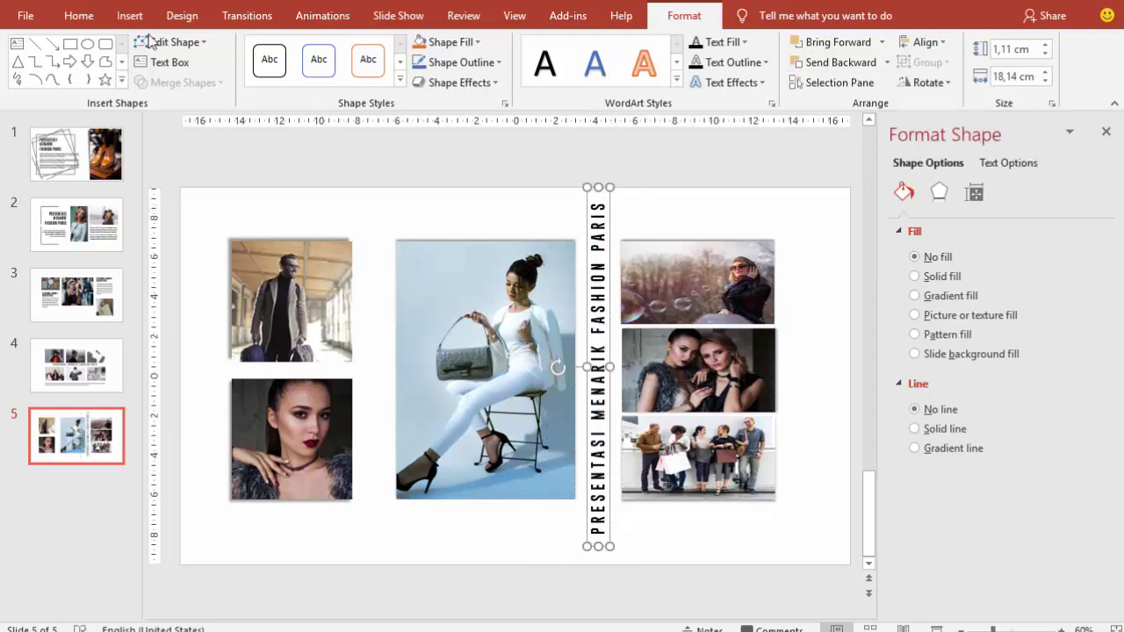
- Set the vertical title's character spacing to Loose
click(80, 17)
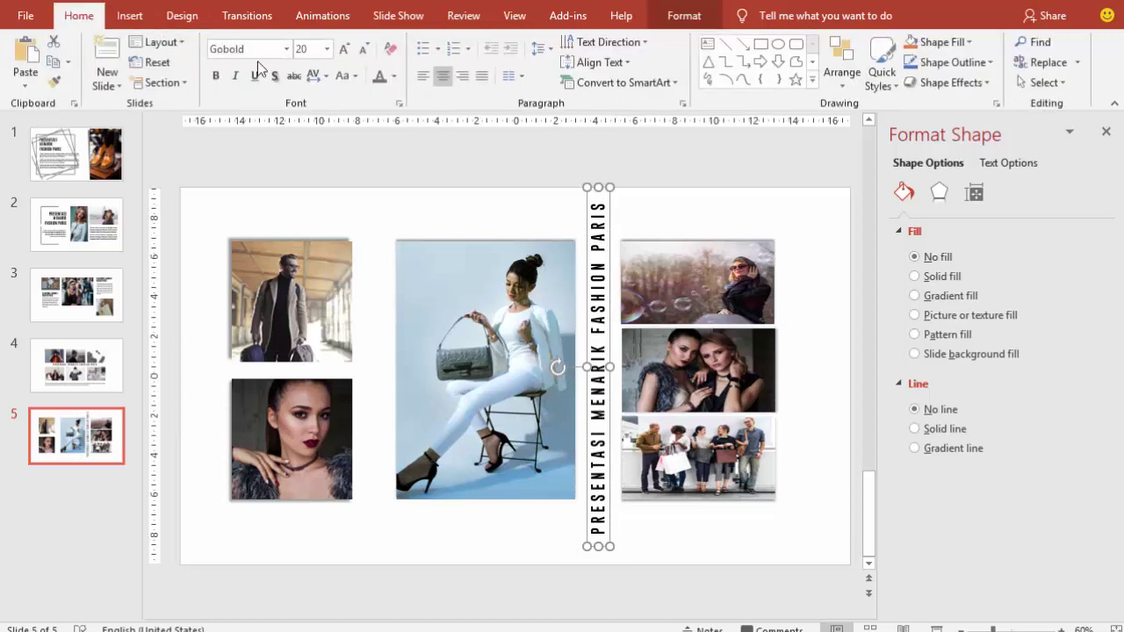
click(325, 78)
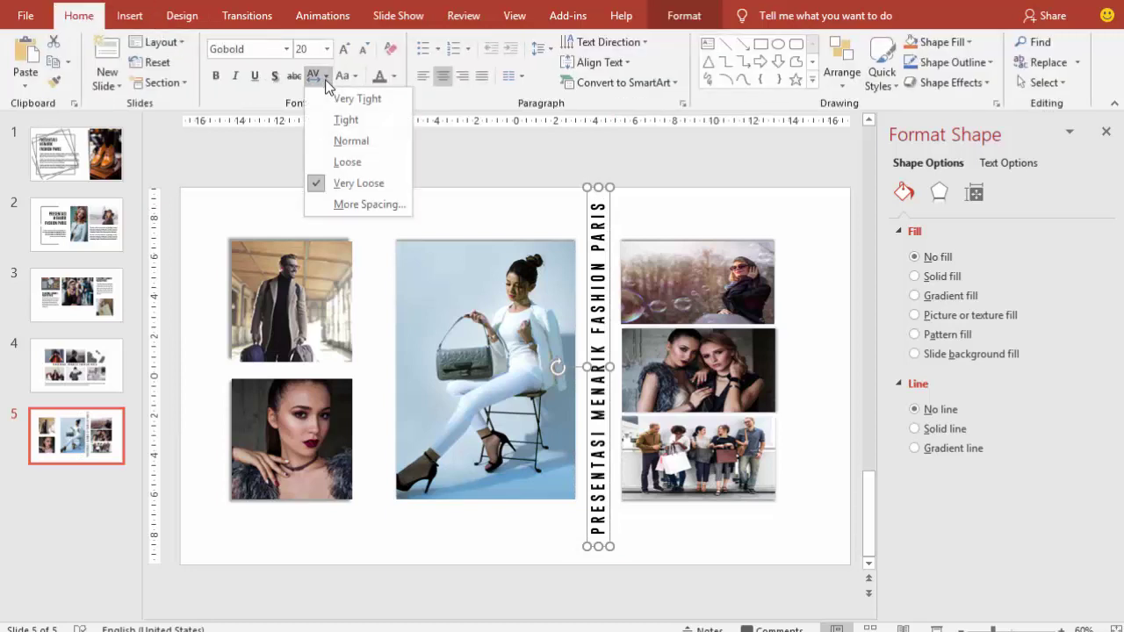
click(348, 163)
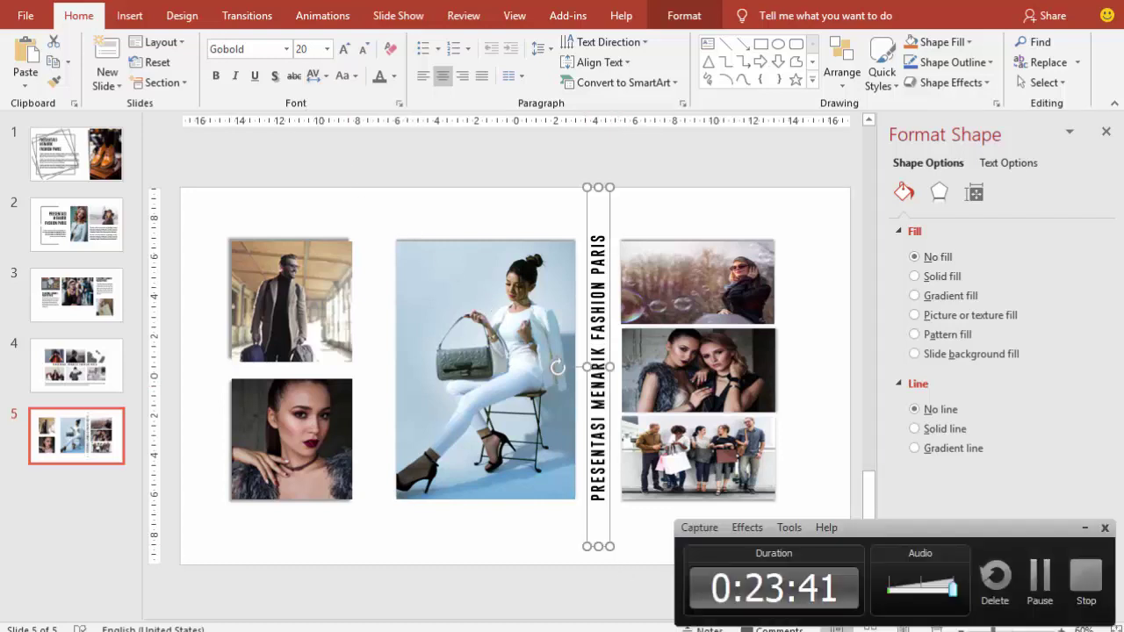
click(816, 369)
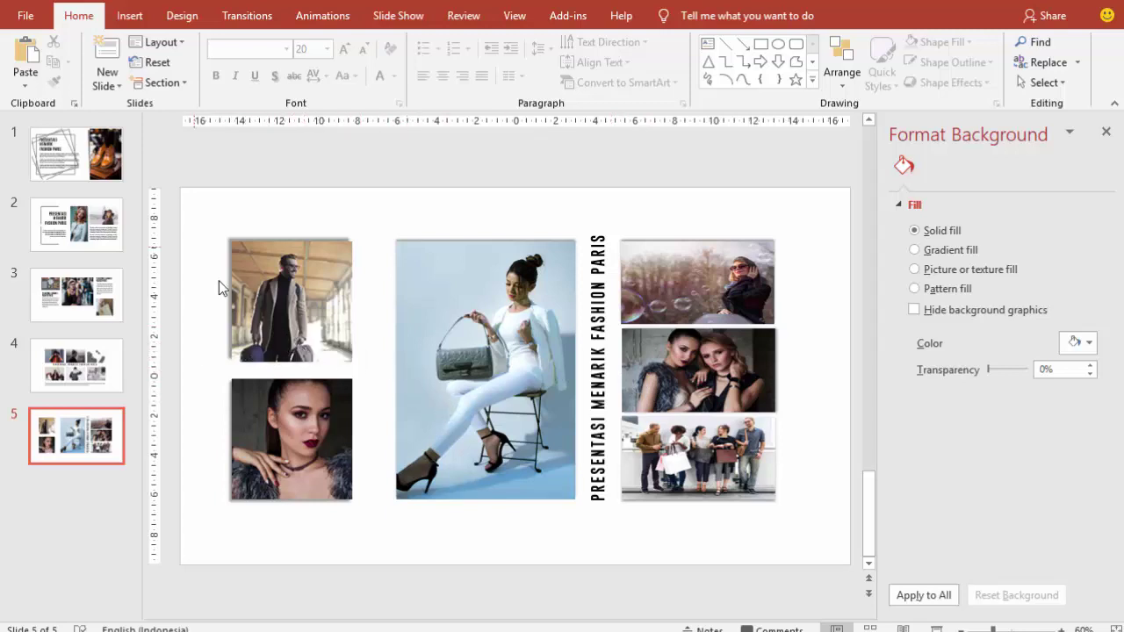
- Add a text box above the photos reading 'Belajar Power Point, Keren dan Menarik'
click(129, 16)
click(717, 65)
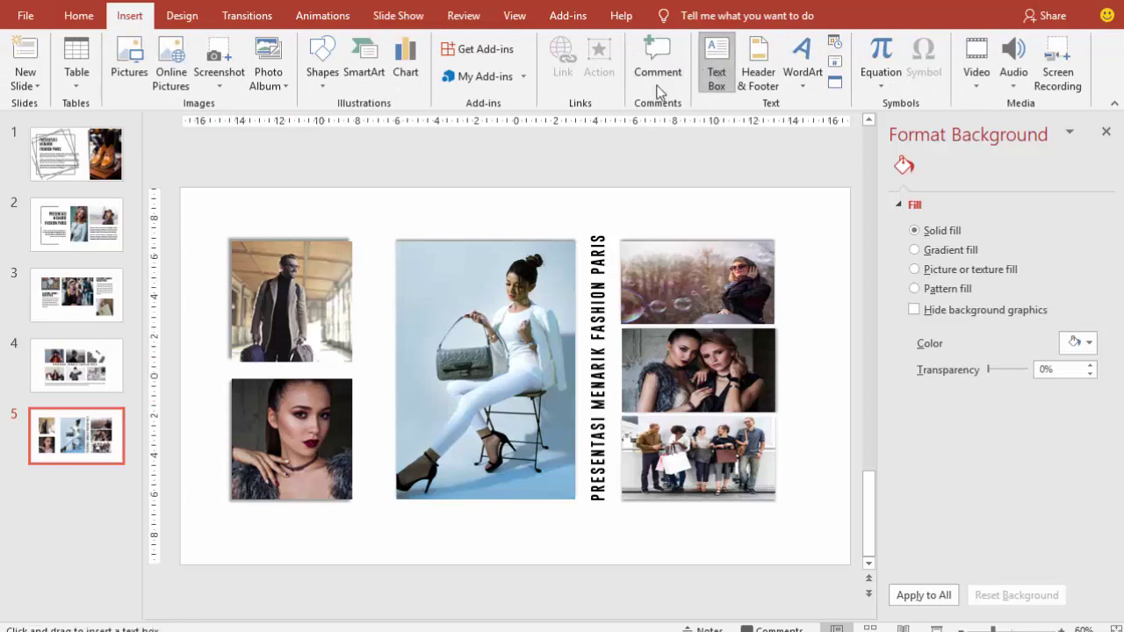
click(349, 202)
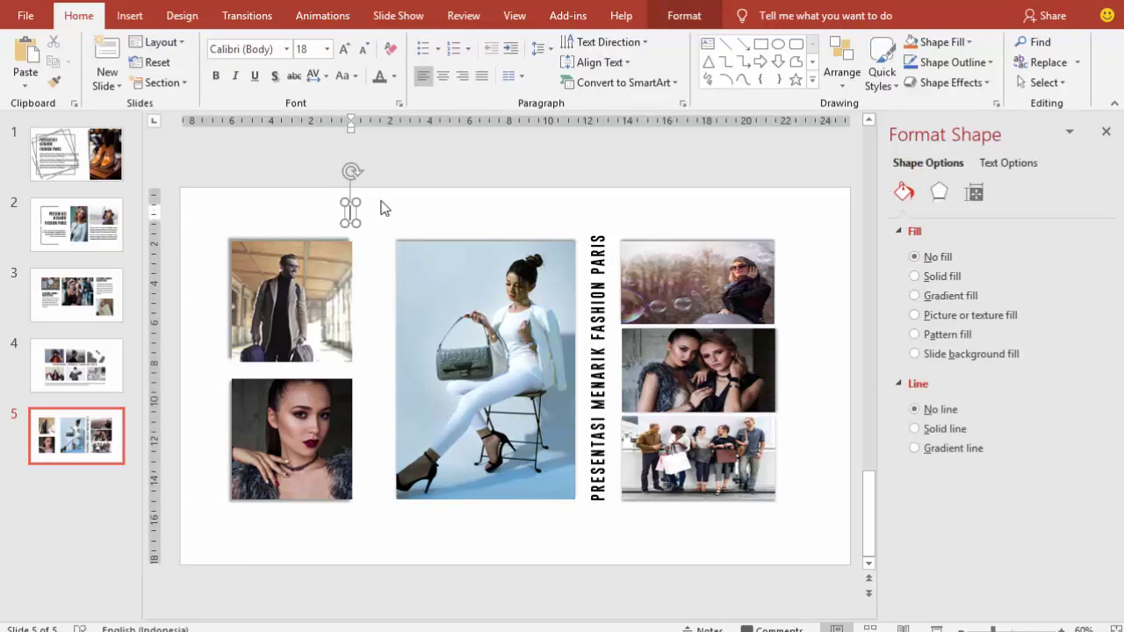
text(Belajar)
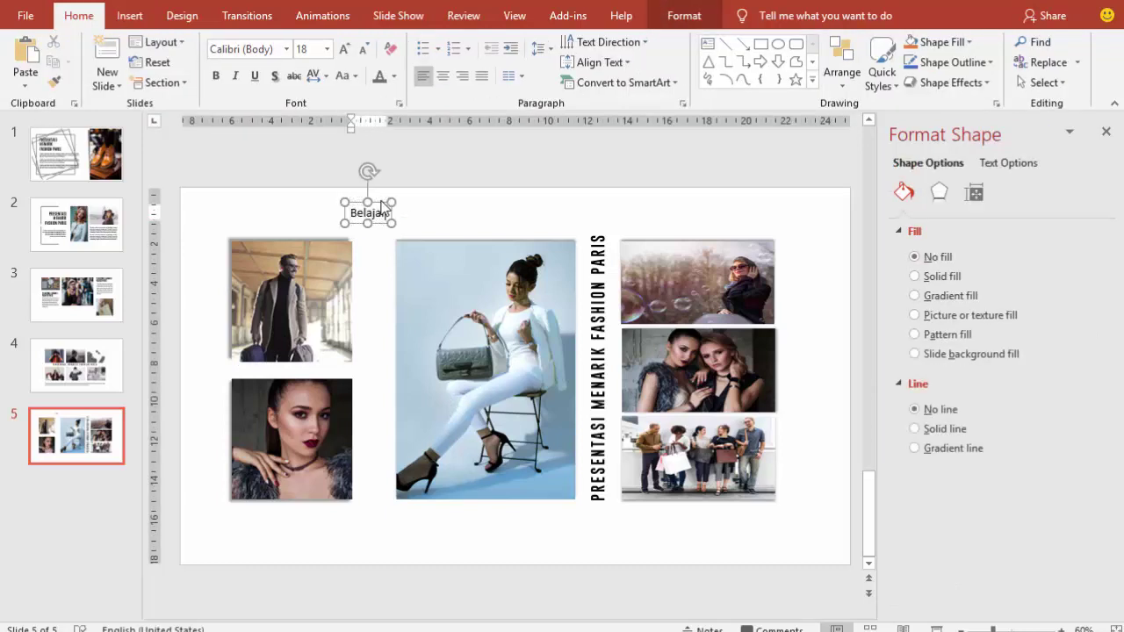
text( Power)
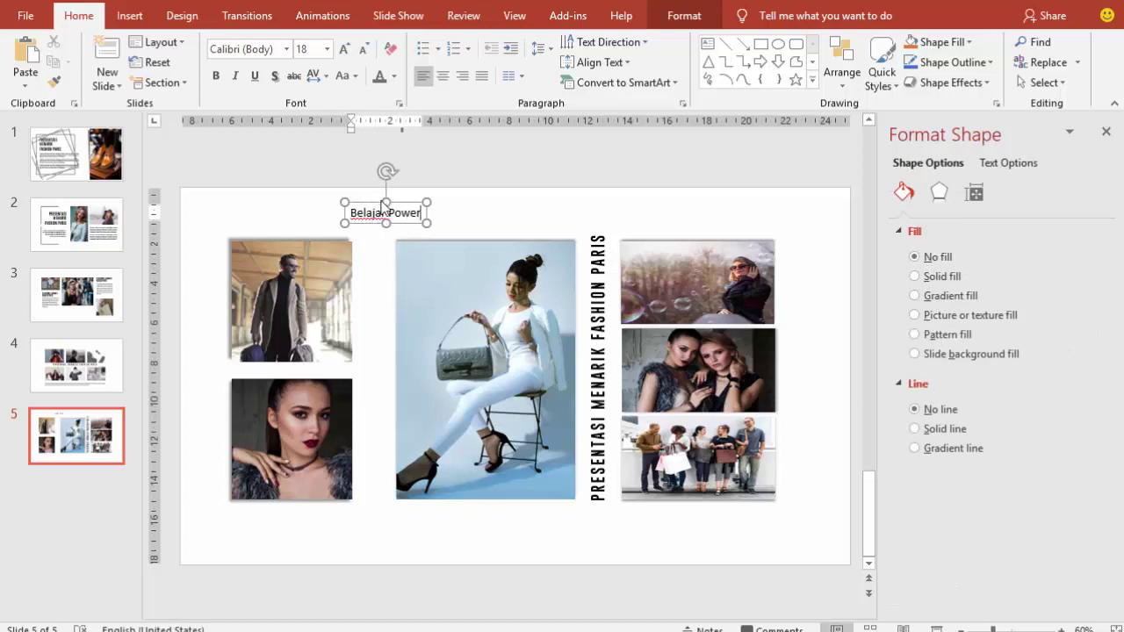
text( Point.)
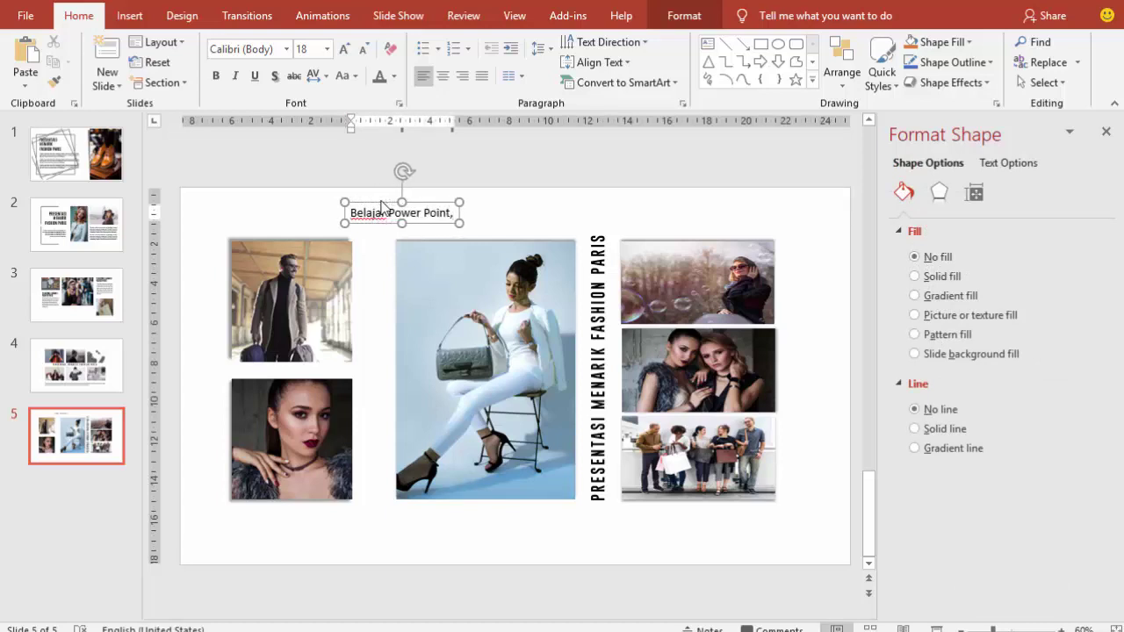
text( Ker)
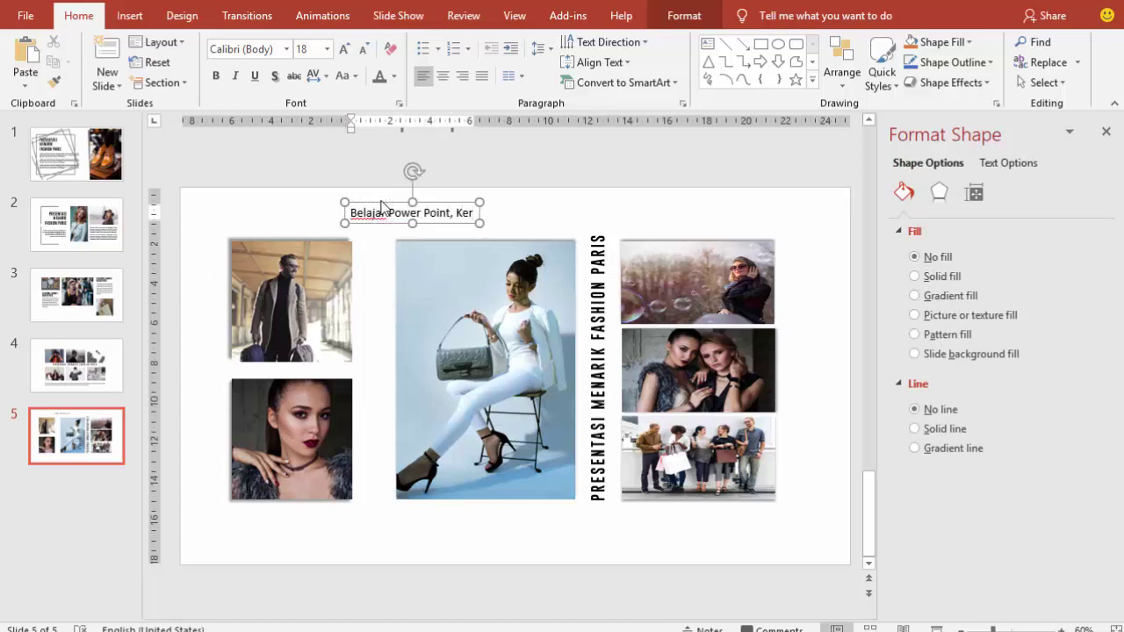
text(en)
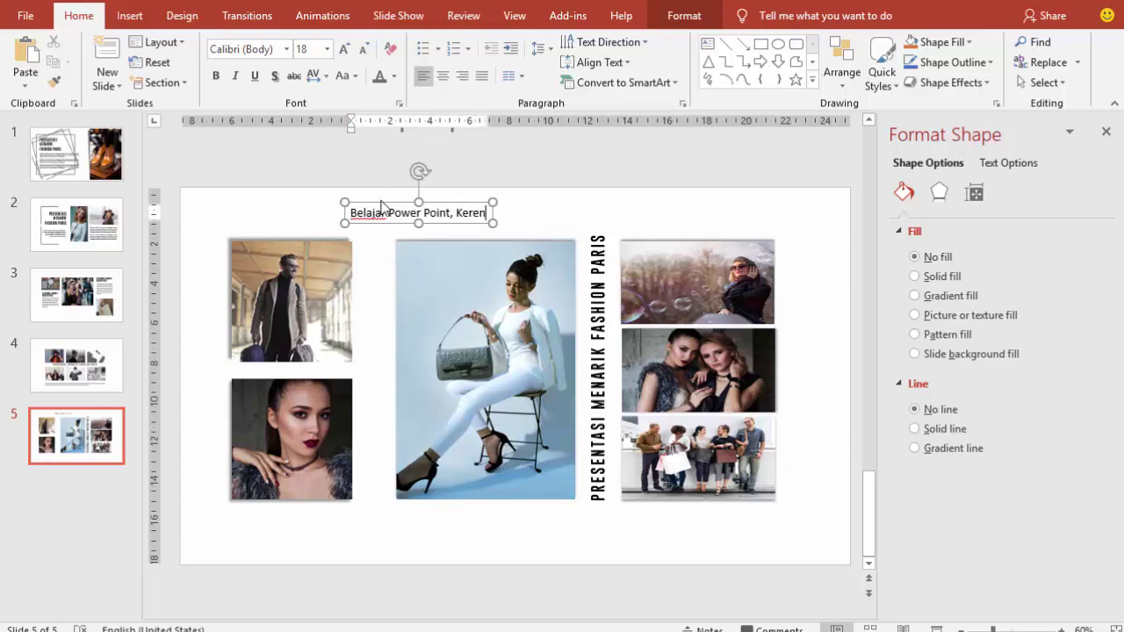
text( dna)
key(BackSpace)
key(BackSpace)
text(an)
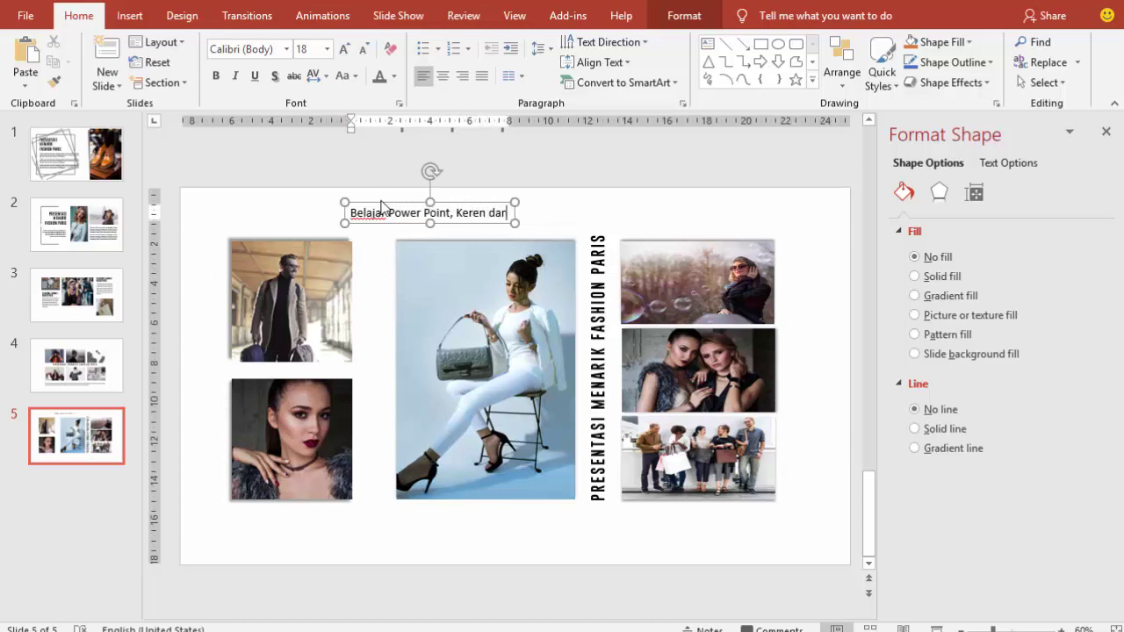
text( e)
text(Me)
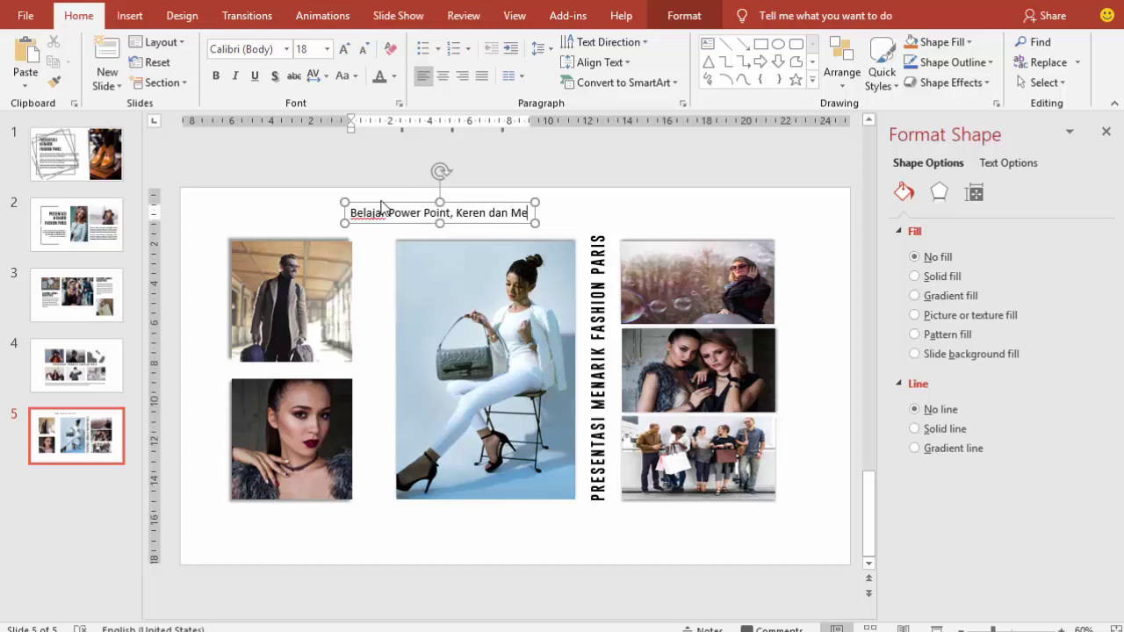
text(narik)
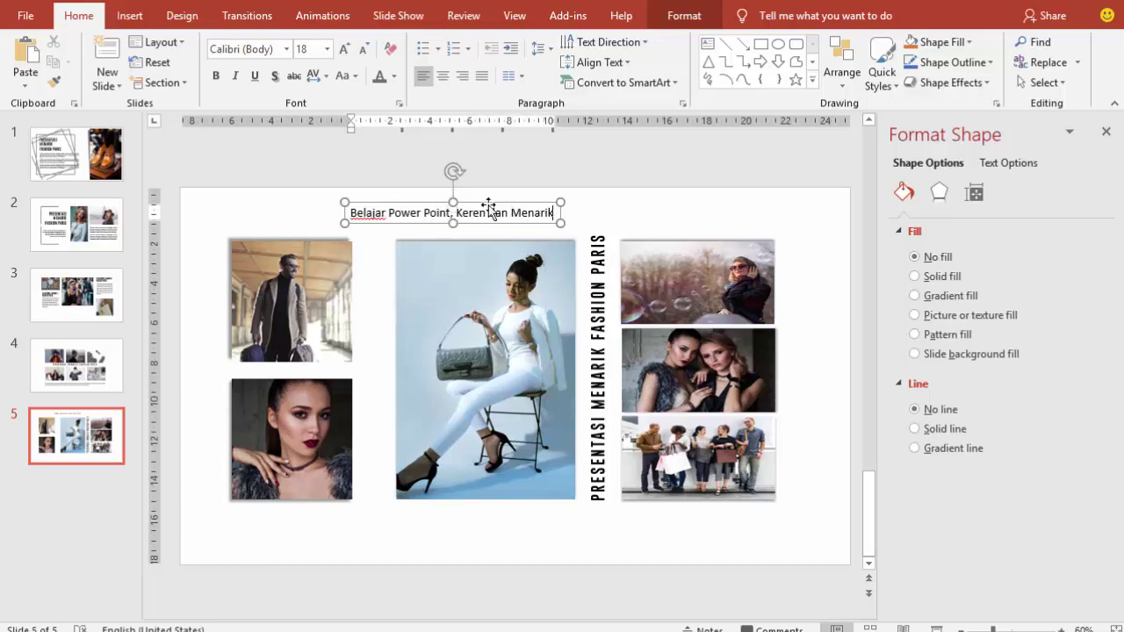
key(Escape)
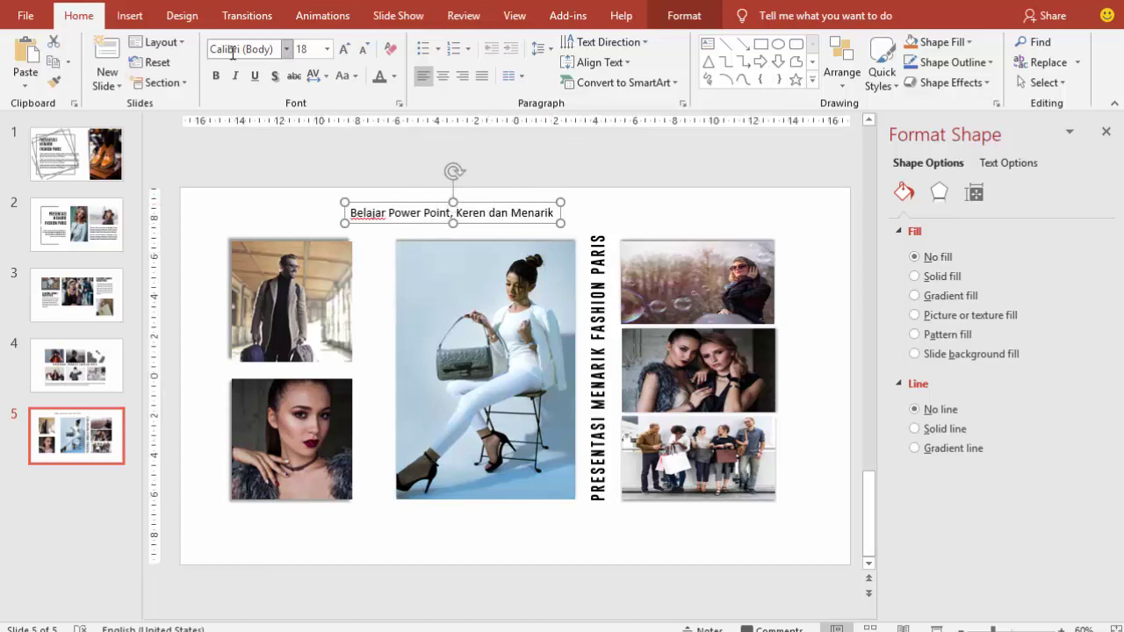
- Set the caption font to Open Sans, rotate it 90° left, and place it beside the left photos
click(237, 53)
text(Open Sans)
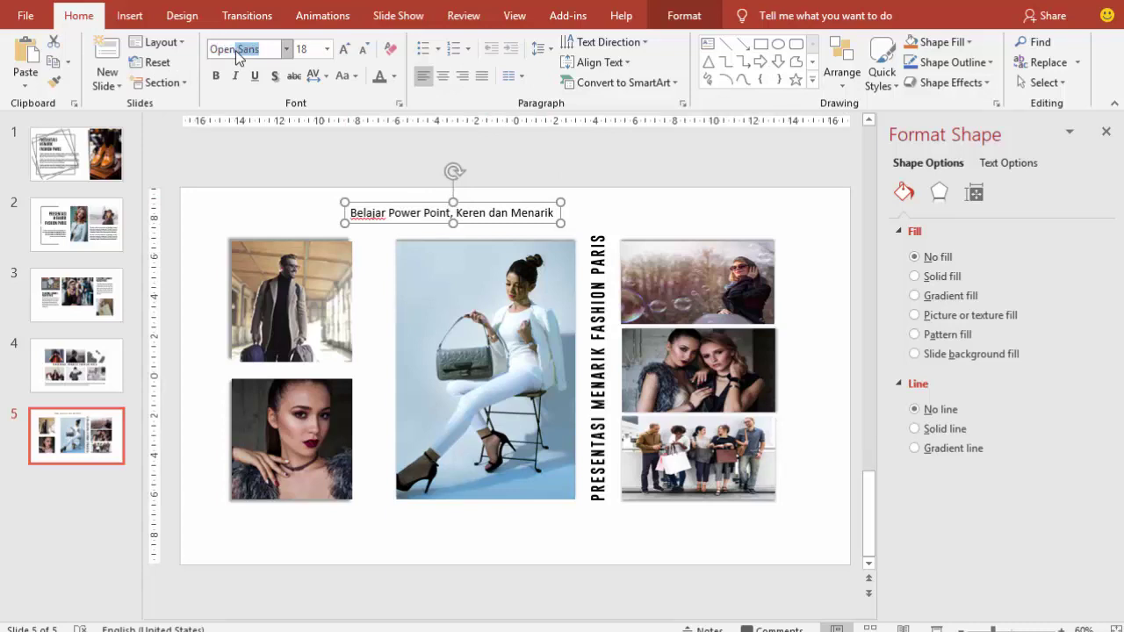
key(Return)
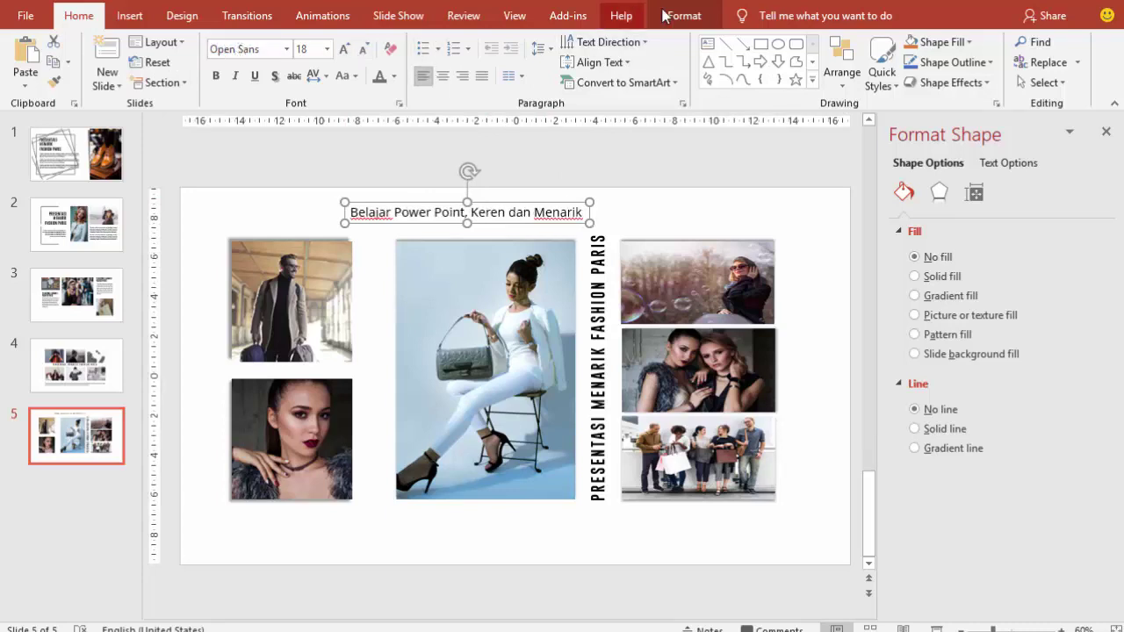
click(665, 16)
click(930, 83)
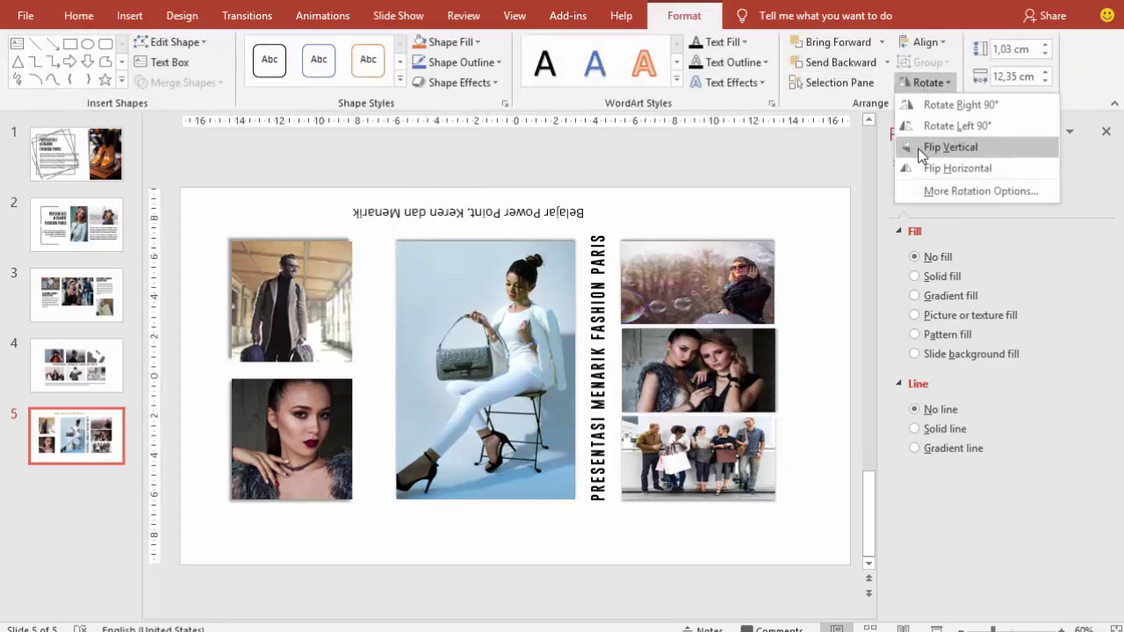
click(922, 125)
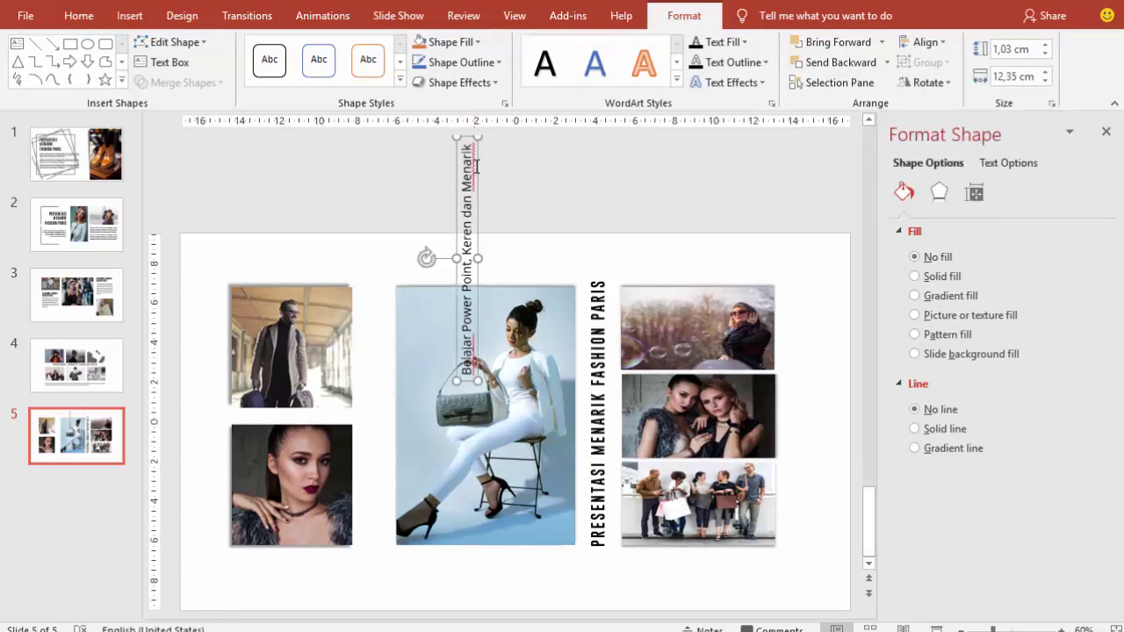
drag(479, 166, 384, 318)
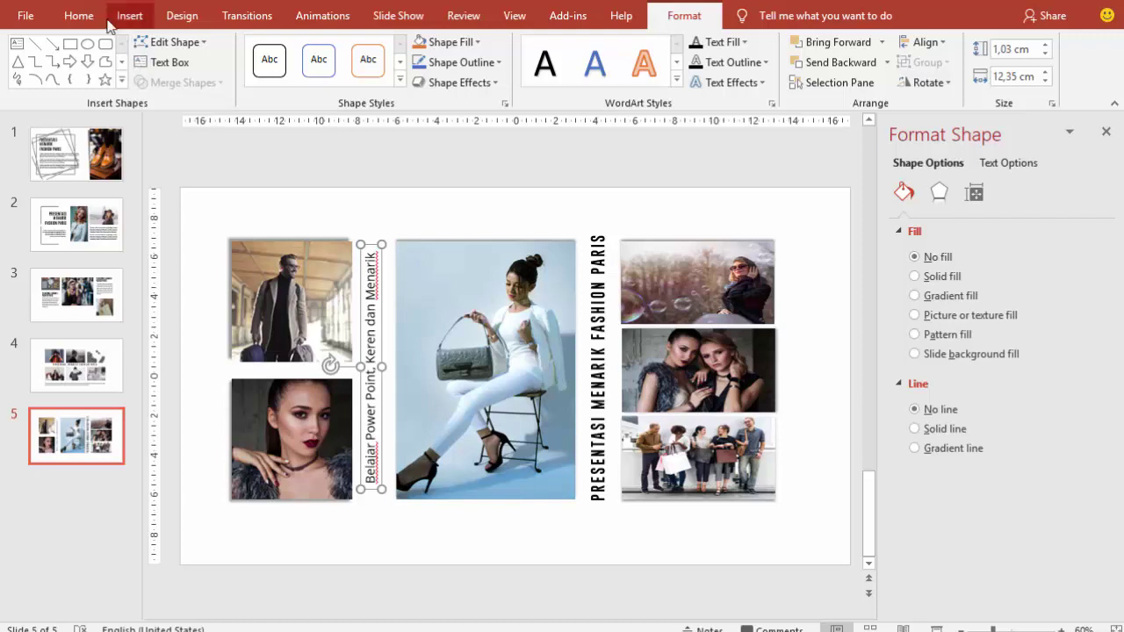
- Give the caption Loose character spacing and 12 pt size, aligned beside the photos
click(78, 16)
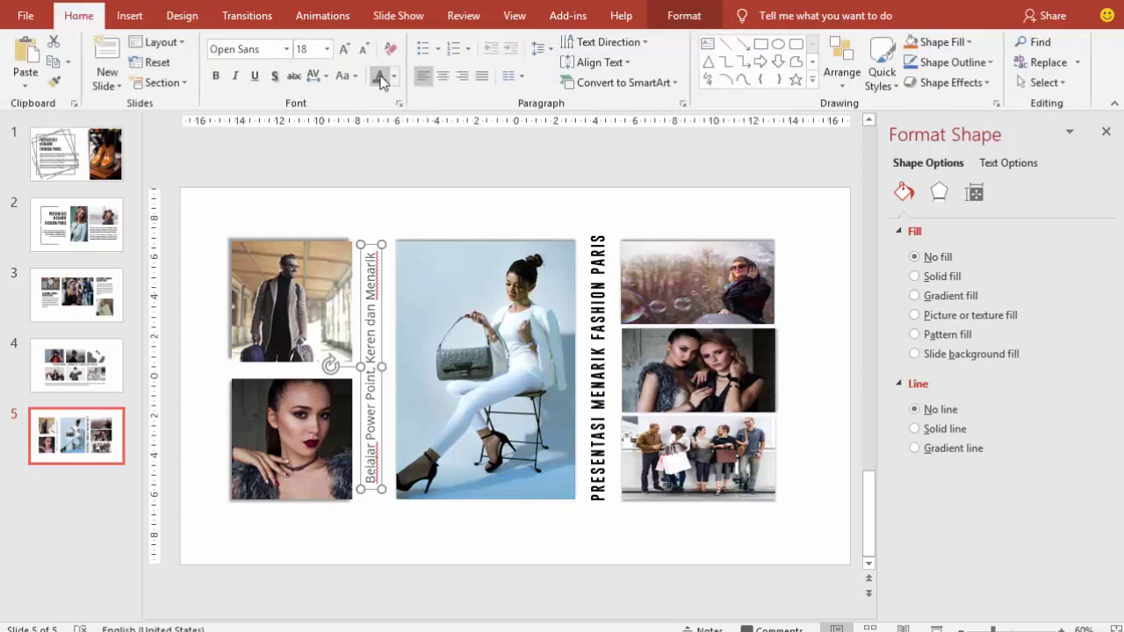
click(325, 78)
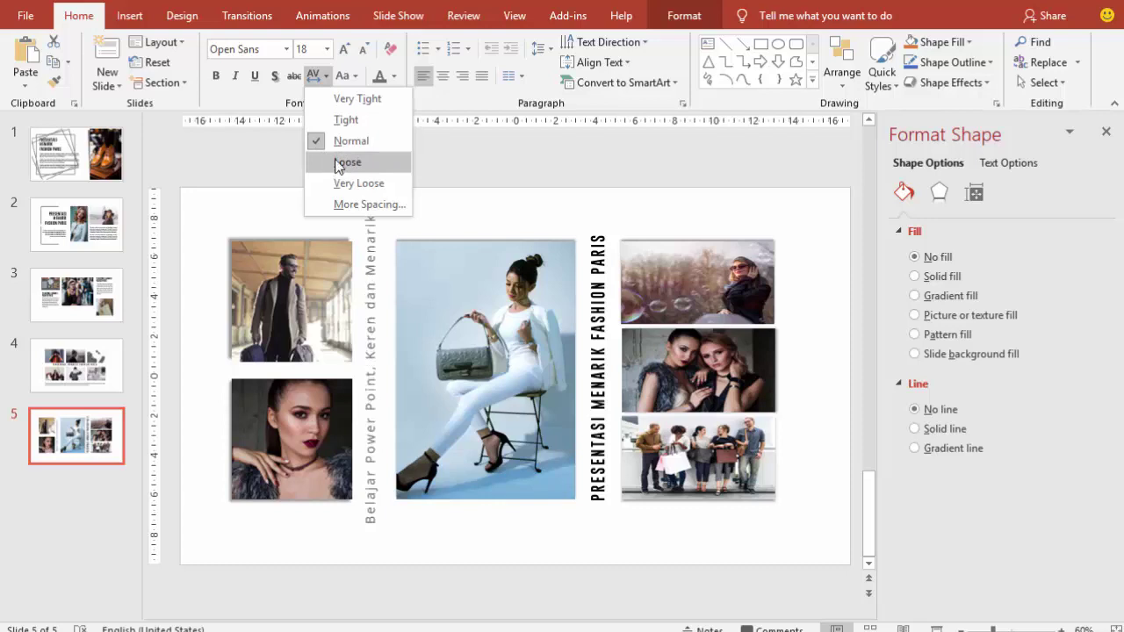
click(339, 167)
click(312, 51)
text(12)
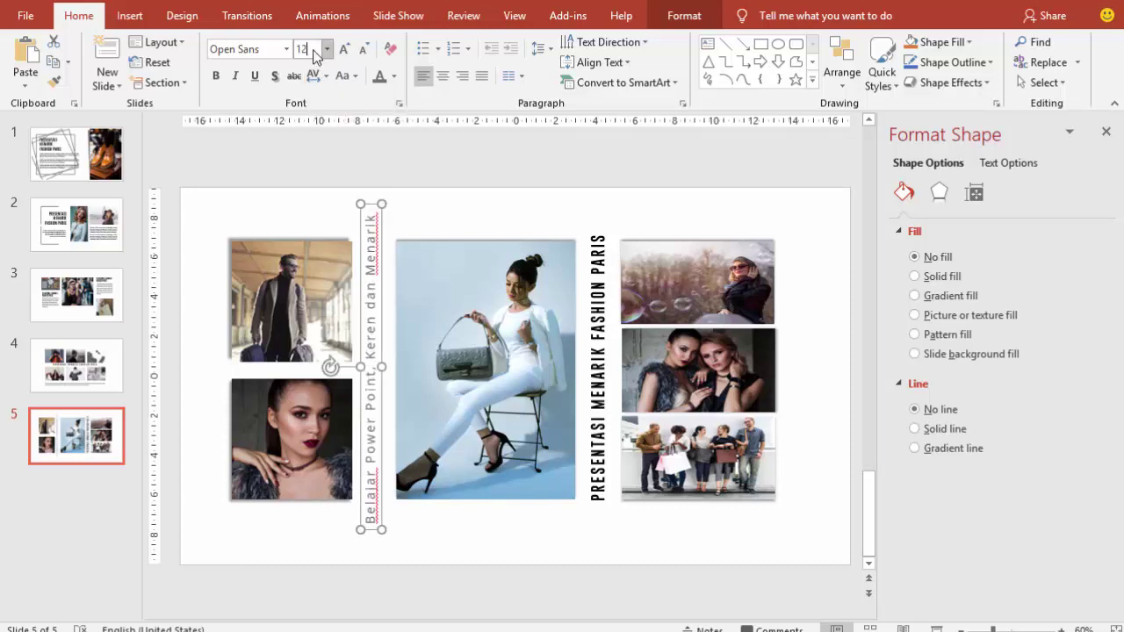
key(Return)
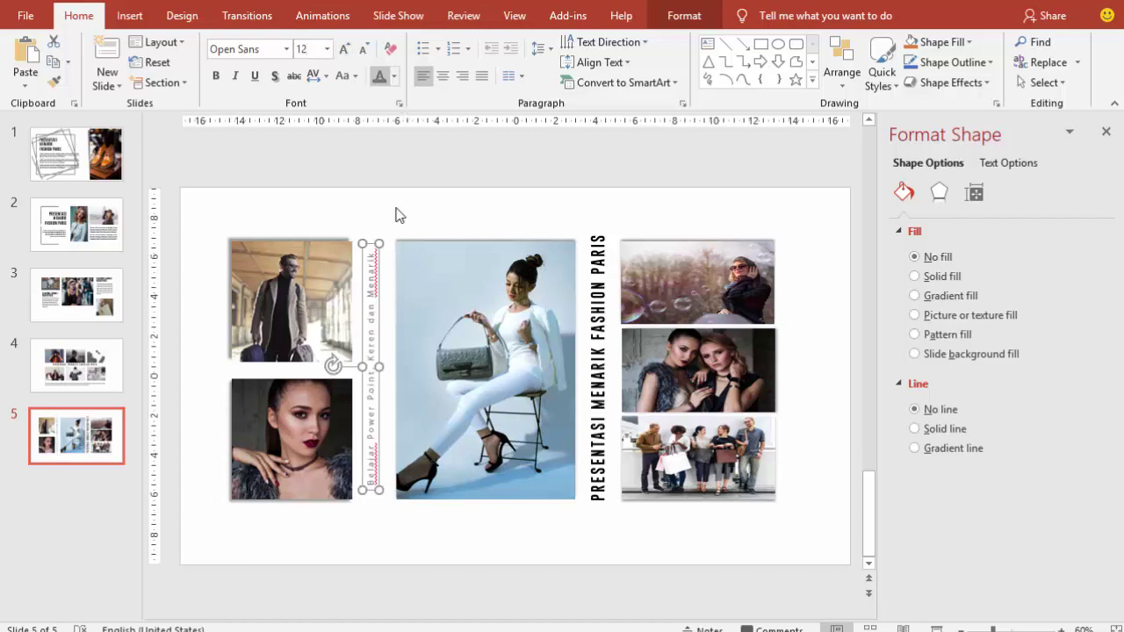
drag(382, 262, 383, 261)
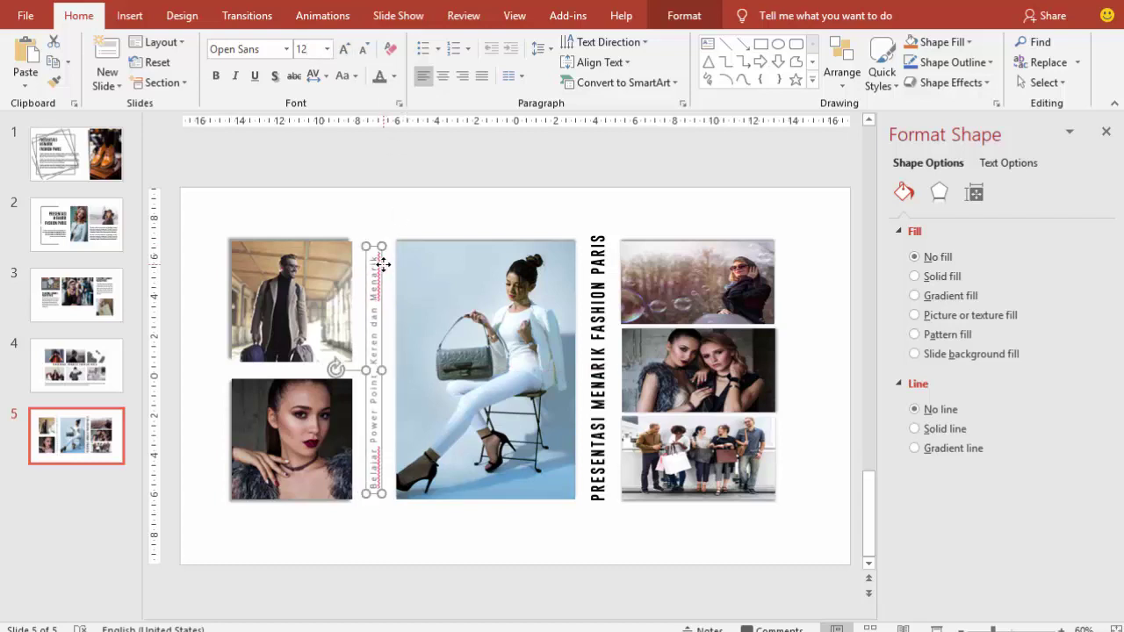
click(395, 213)
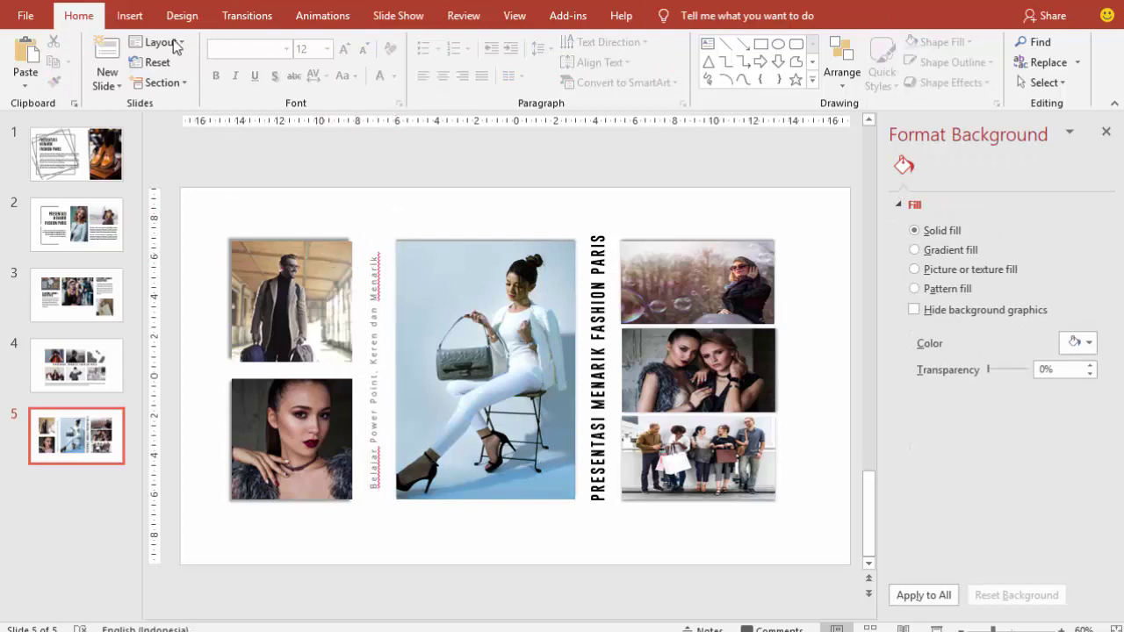
- Draw a 2 pt dark gray line above the top-left photo
click(129, 16)
click(322, 63)
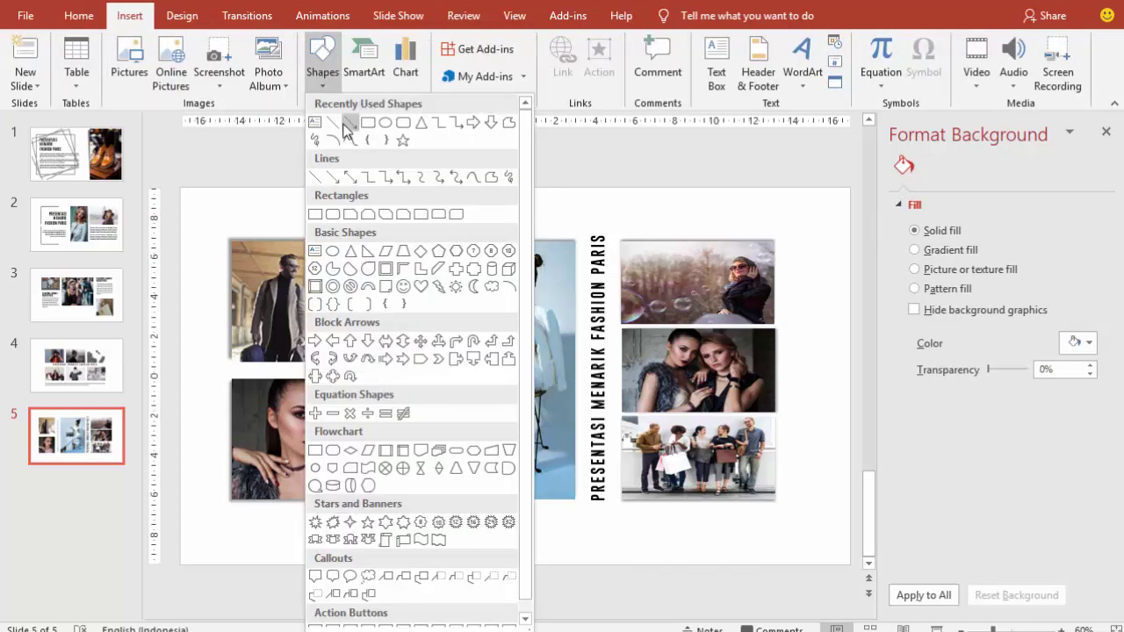
click(346, 125)
drag(209, 218, 303, 219)
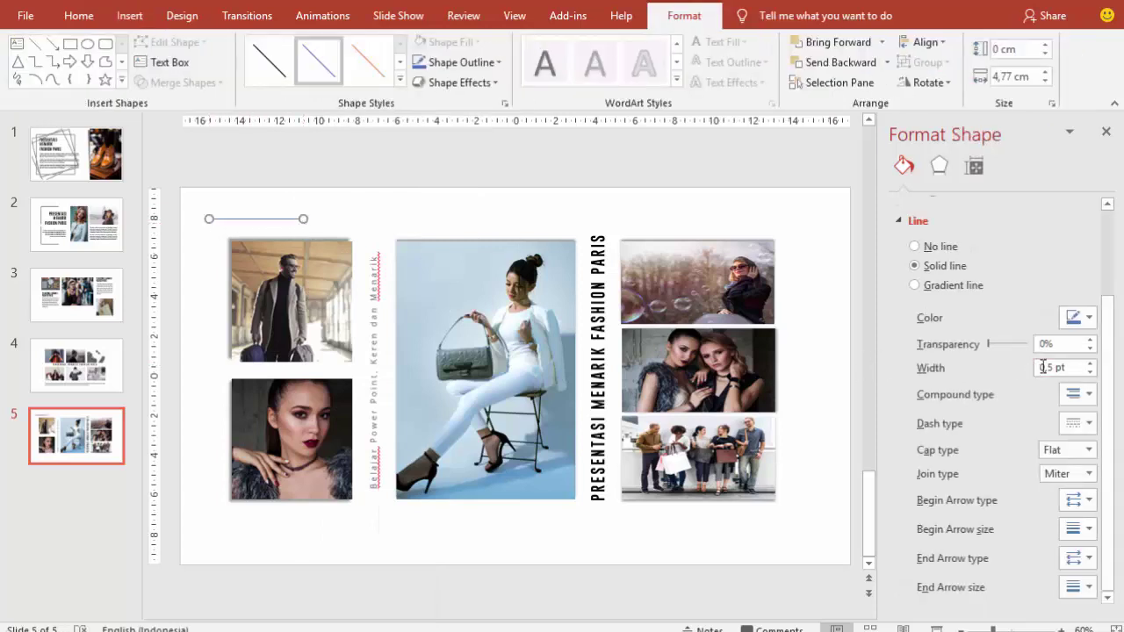
drag(1068, 369, 1034, 376)
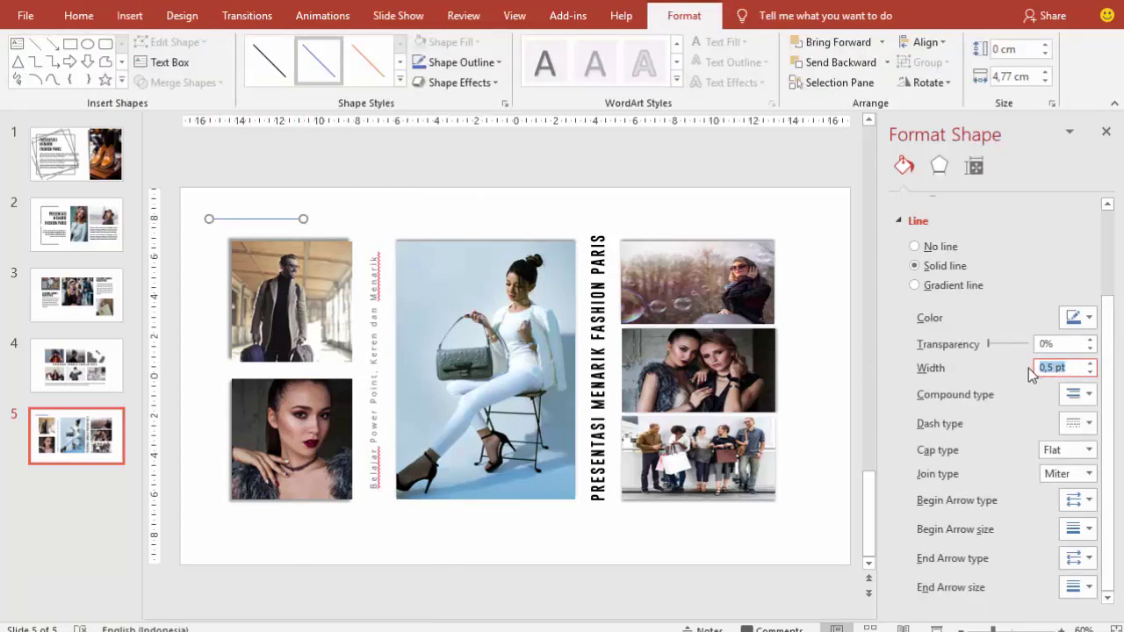
text(1)
click(1073, 319)
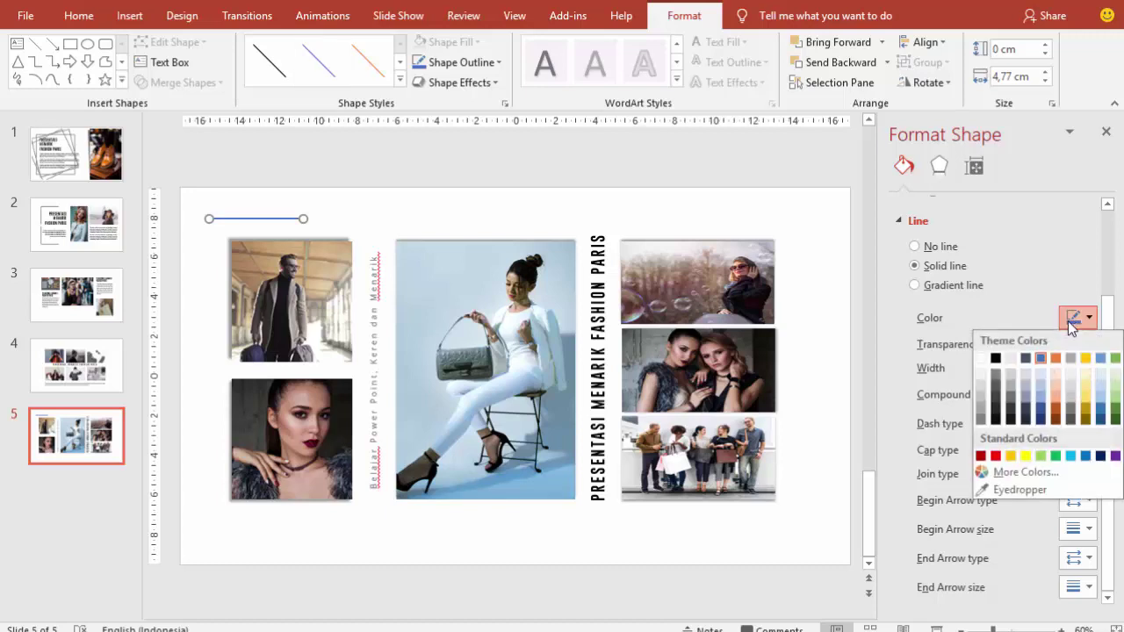
click(993, 413)
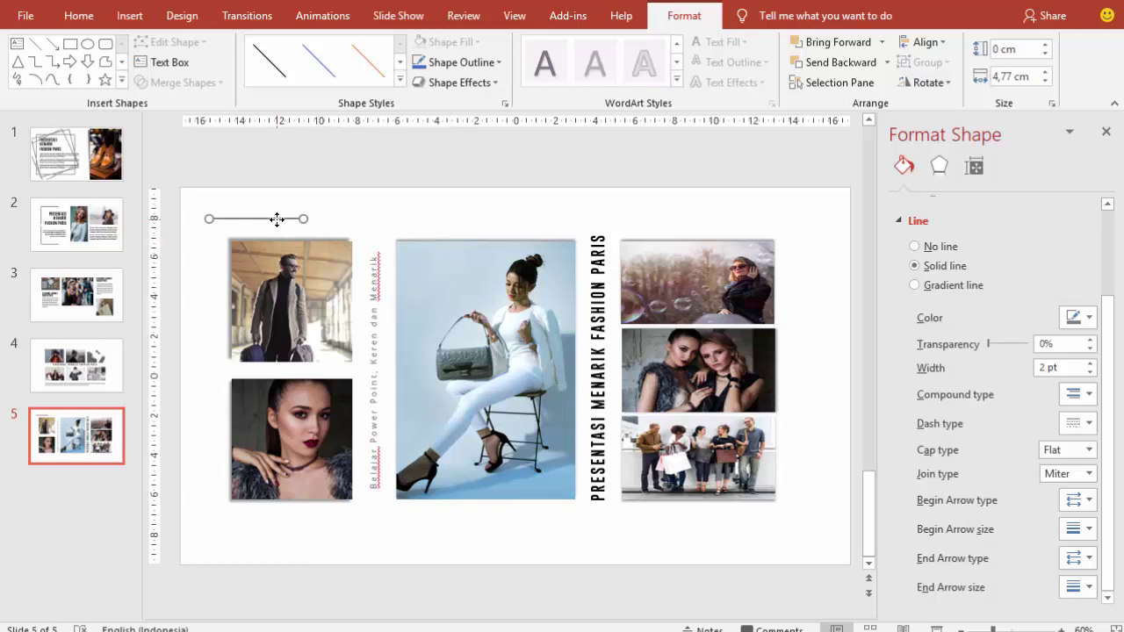
- Duplicate the line vertically to form a corner bracket, then copy the pair beside the bottom-left photo
drag(276, 219, 285, 228)
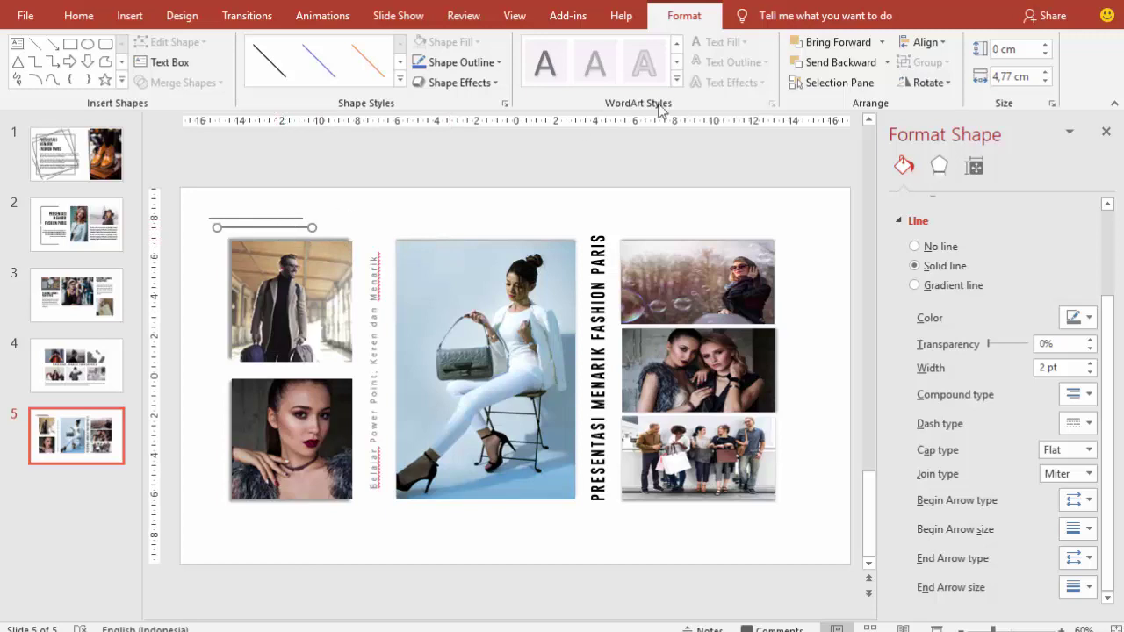
click(914, 83)
click(940, 130)
mouse_move(265, 196)
mouse_down()
mouse_move(209, 244)
mouse_move(242, 219)
mouse_up()
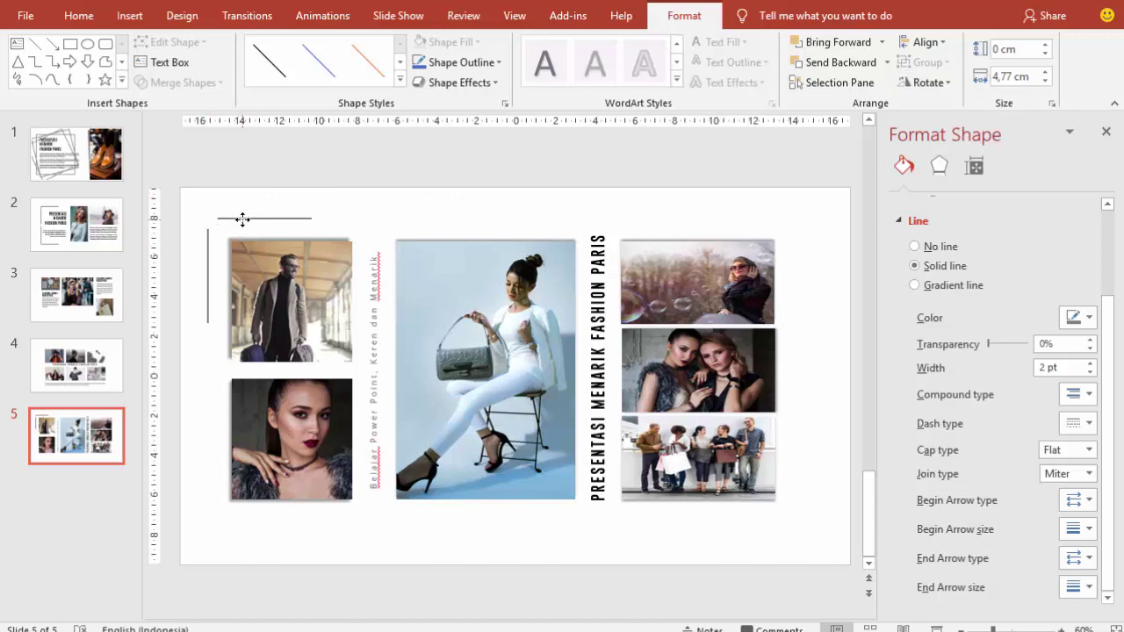
shift+click(208, 251)
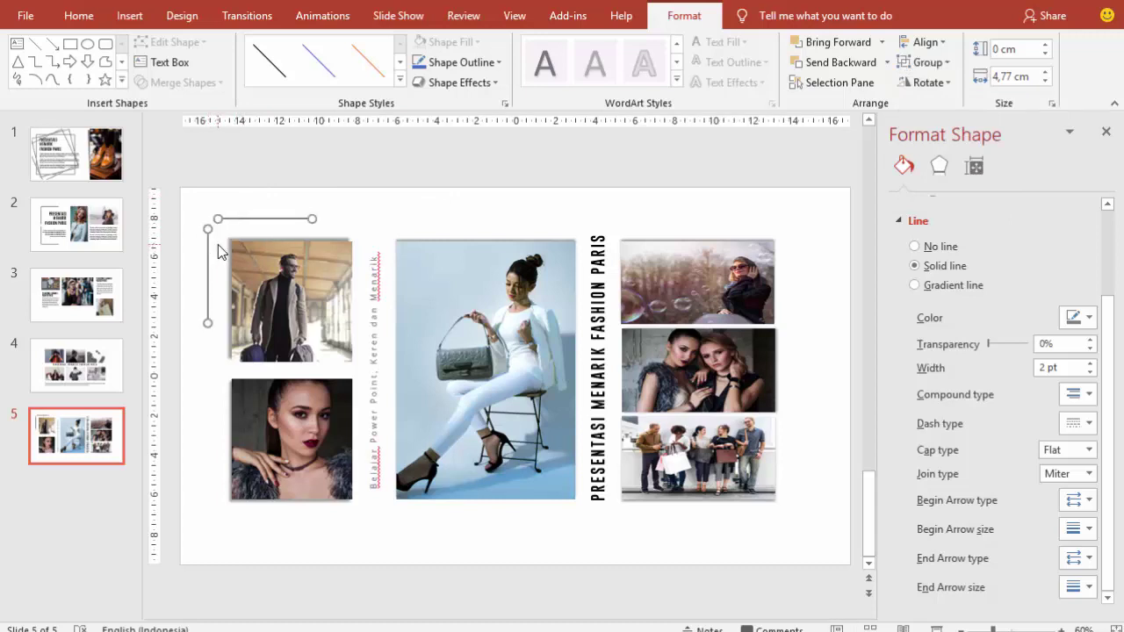
drag(267, 219, 267, 416)
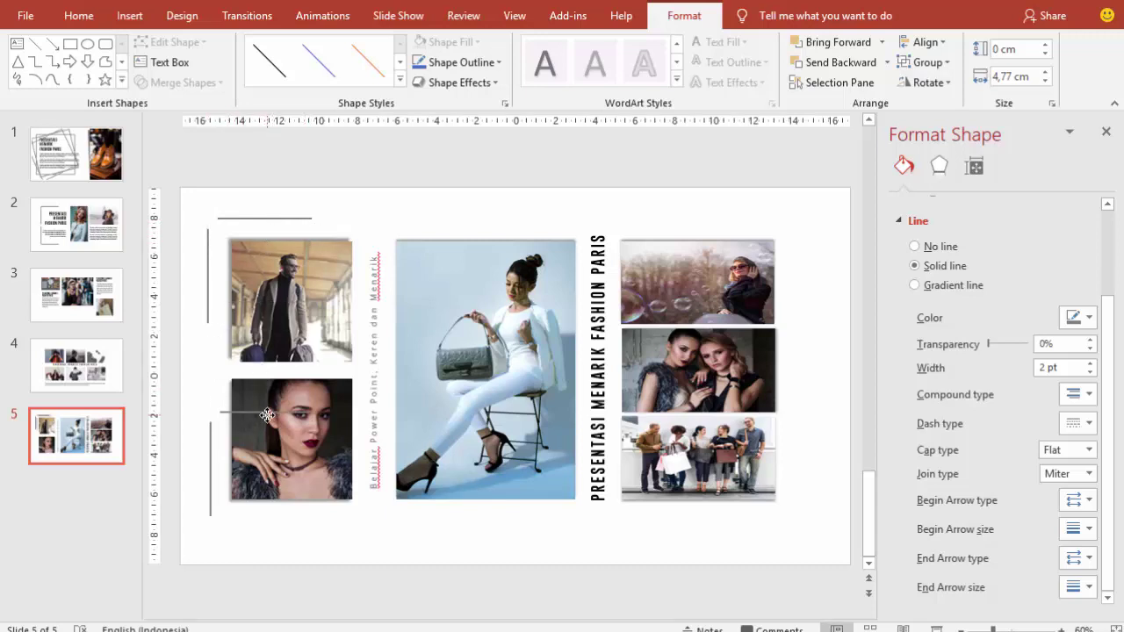
click(232, 416)
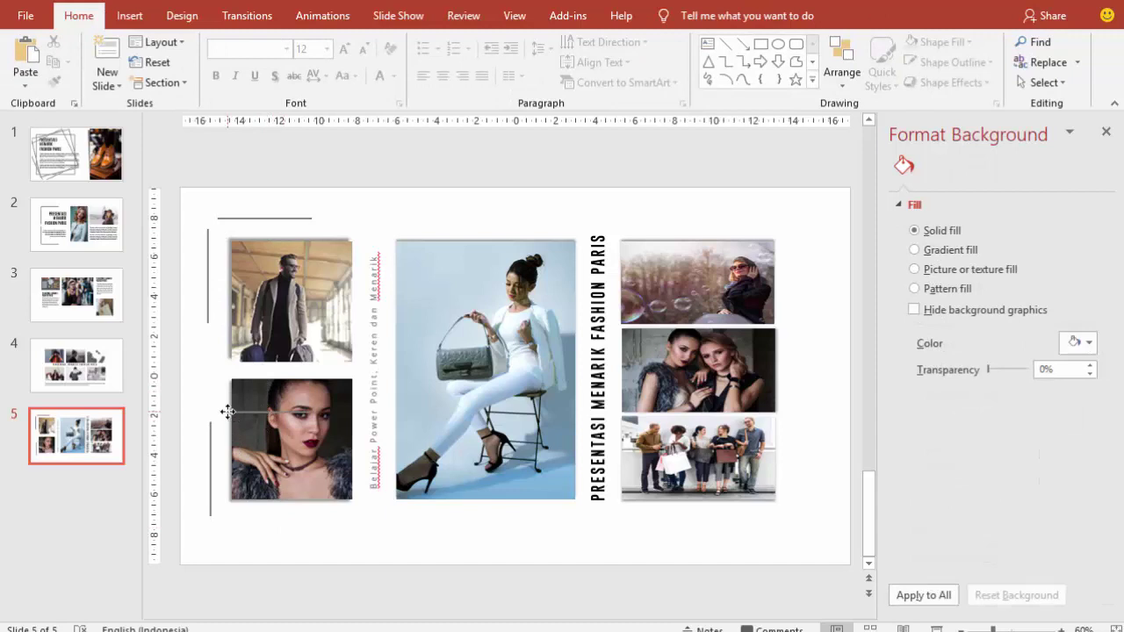
- Position the bottom-left bracket under its photo and copy it to the right side
mouse_move(228, 412)
mouse_down()
mouse_move(239, 523)
mouse_move(228, 521)
mouse_up()
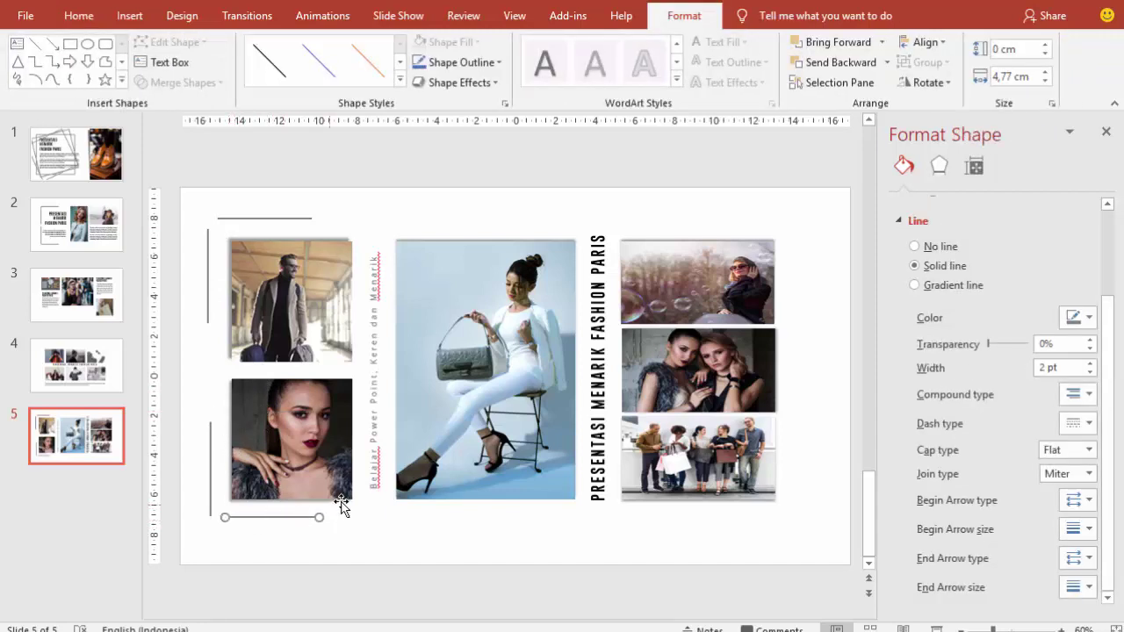
key(Down)
key(Down)
click(346, 532)
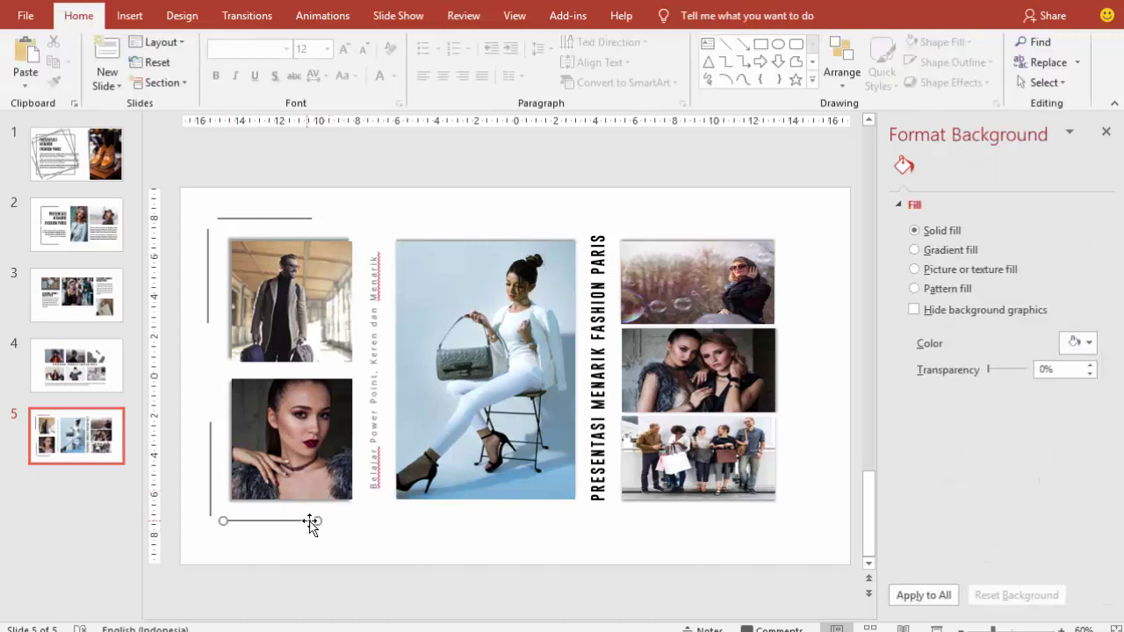
click(311, 522)
shift+click(211, 479)
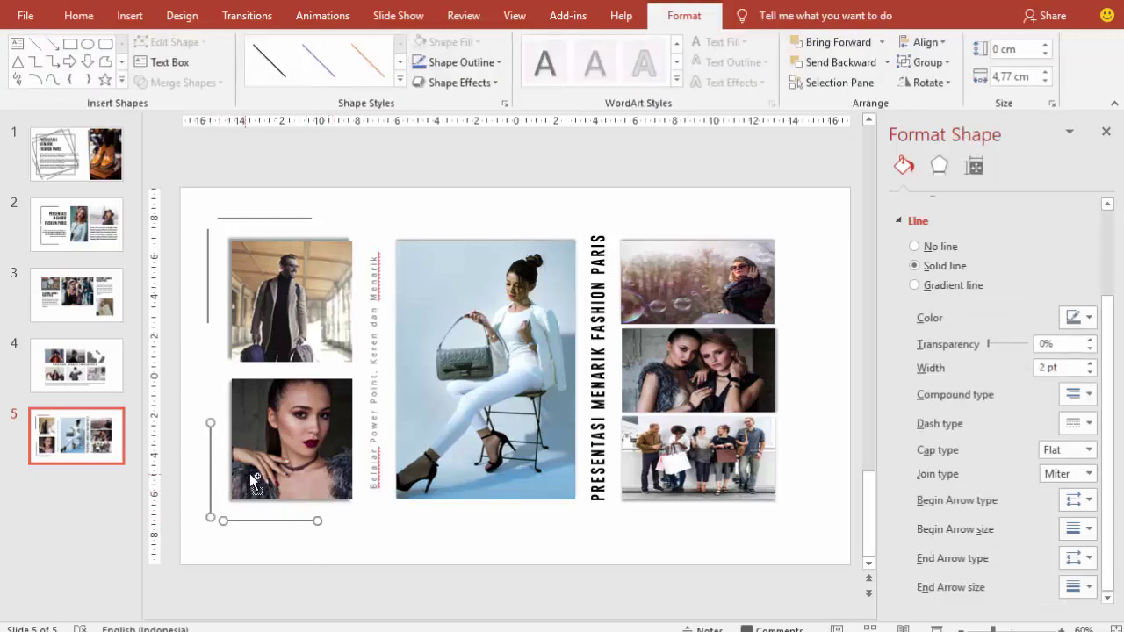
drag(216, 458, 791, 497)
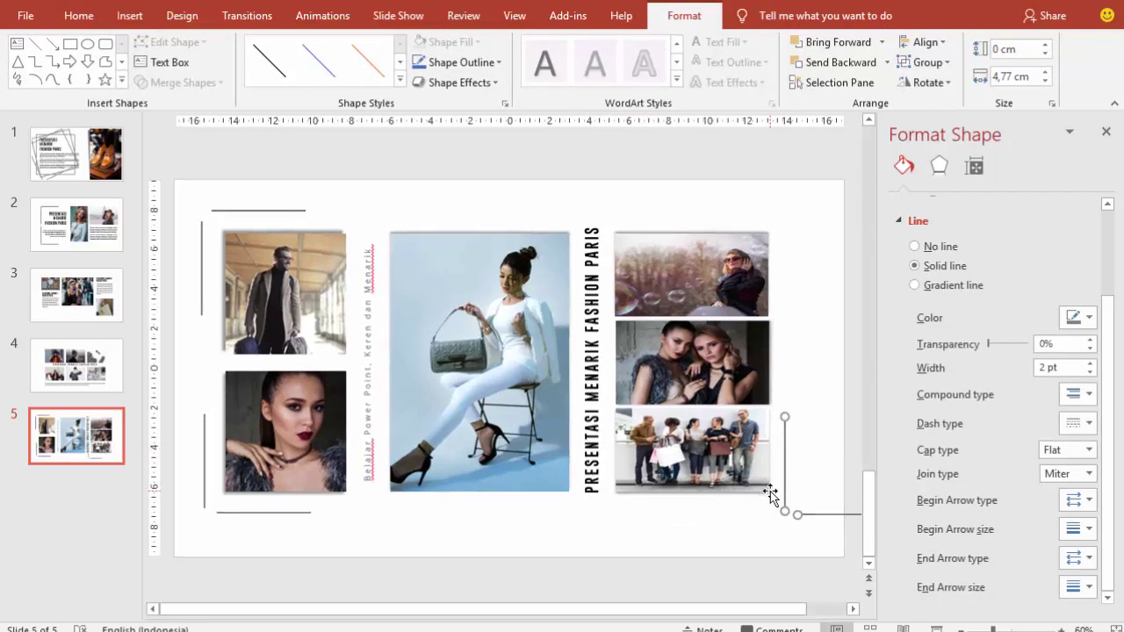
click(844, 524)
- Place the copied bracket at the bottom-right photo and duplicate it up to the top-right photo
click(842, 516)
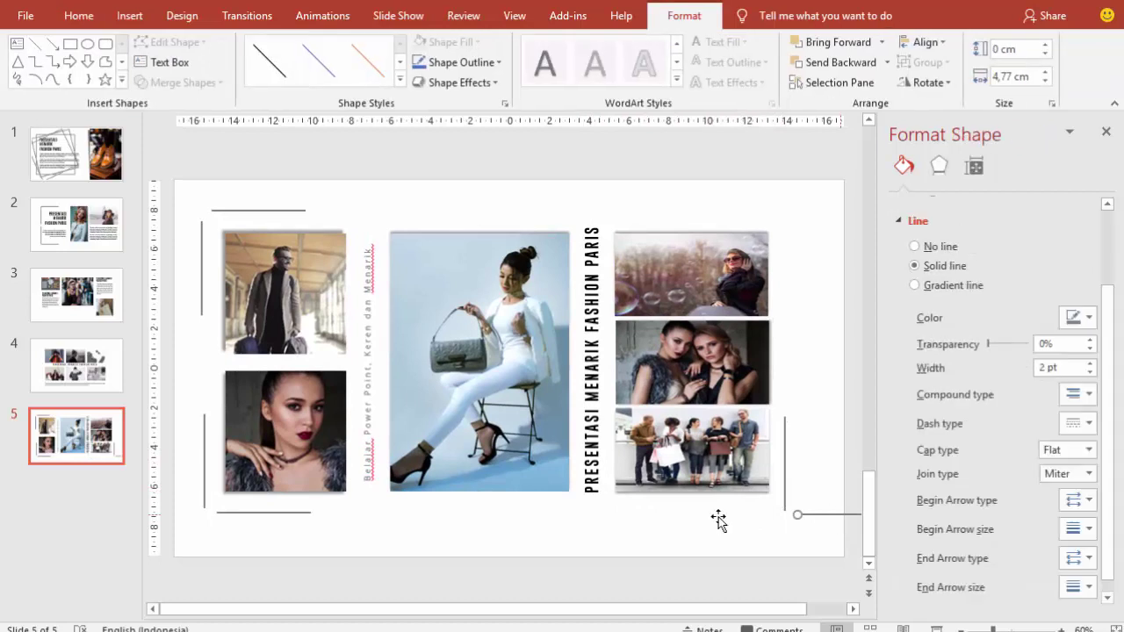
mouse_move(841, 517)
mouse_down()
mouse_move(722, 518)
mouse_move(752, 519)
mouse_up()
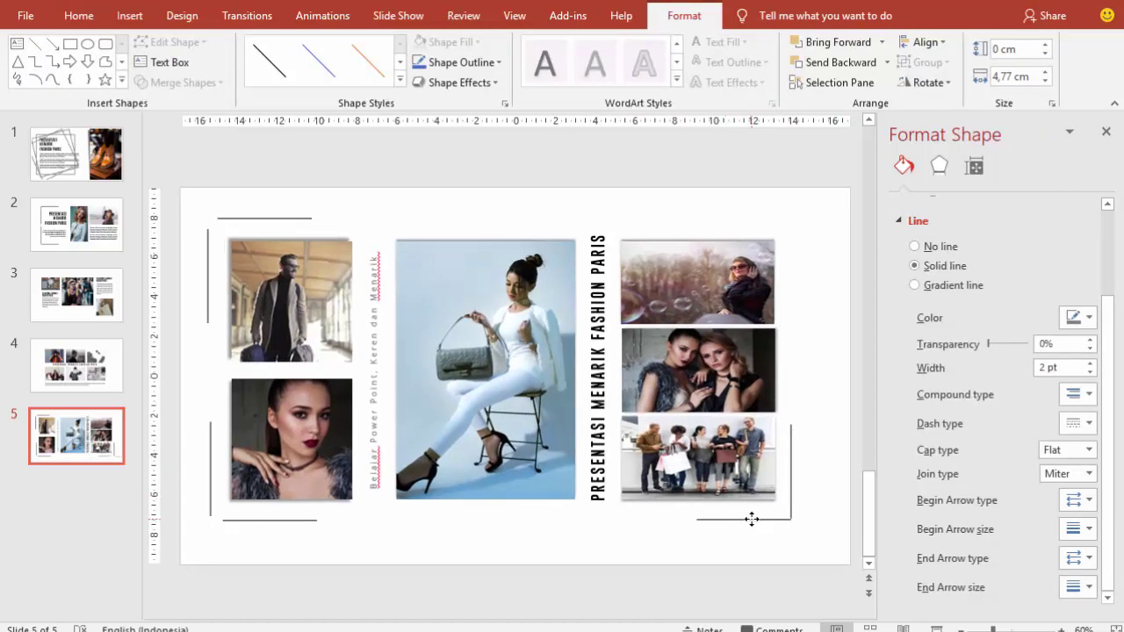
shift+click(796, 439)
key(ctrl+d)
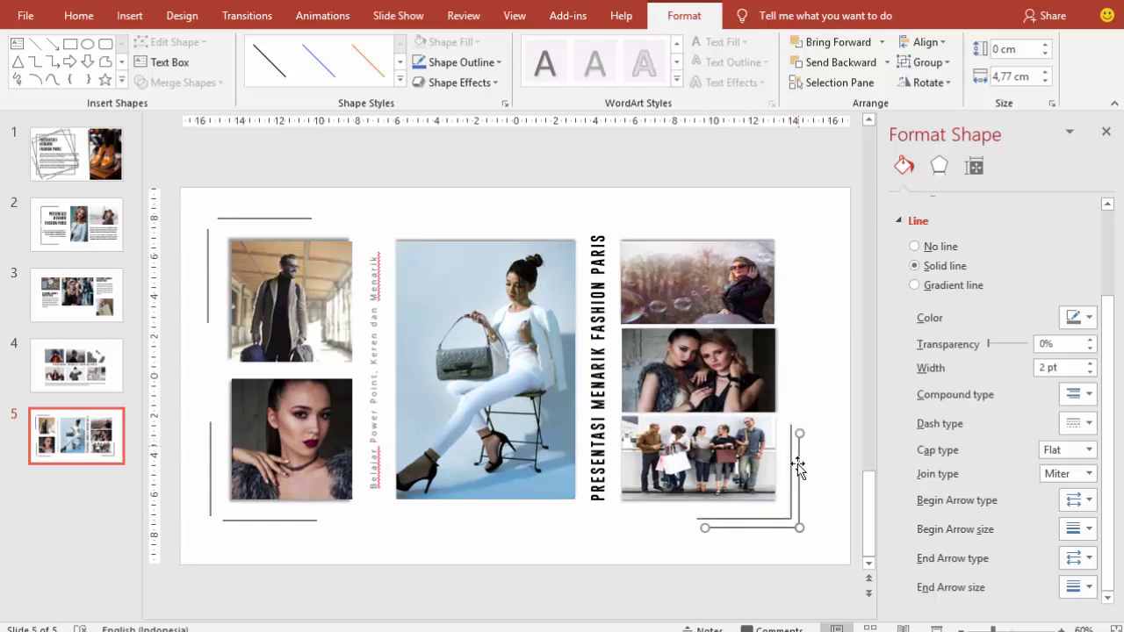
drag(800, 468, 789, 247)
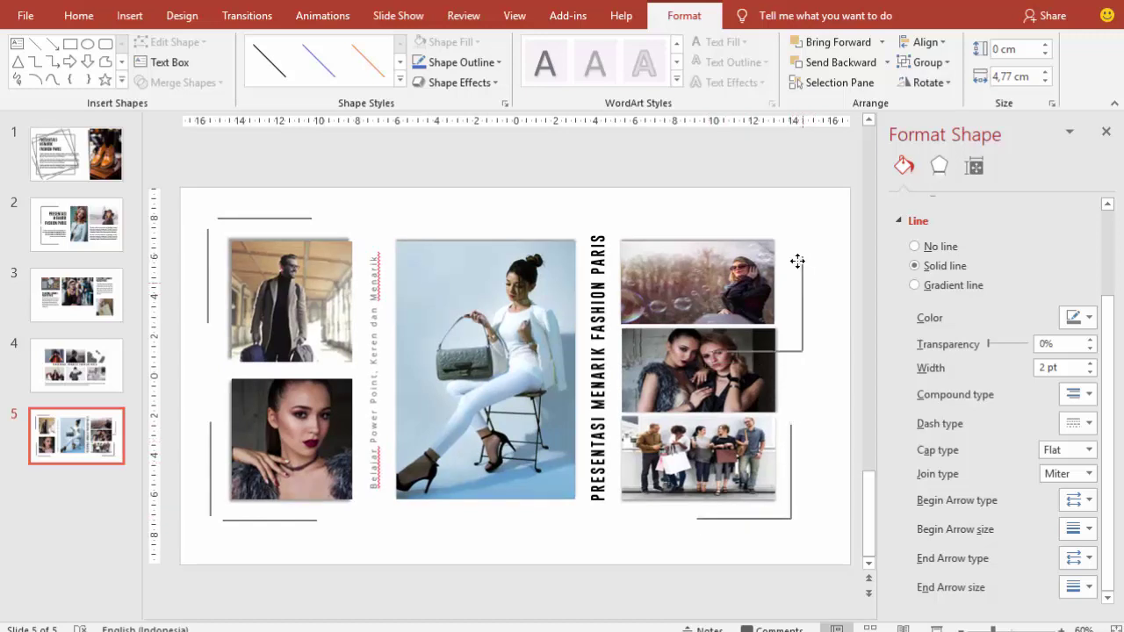
click(782, 311)
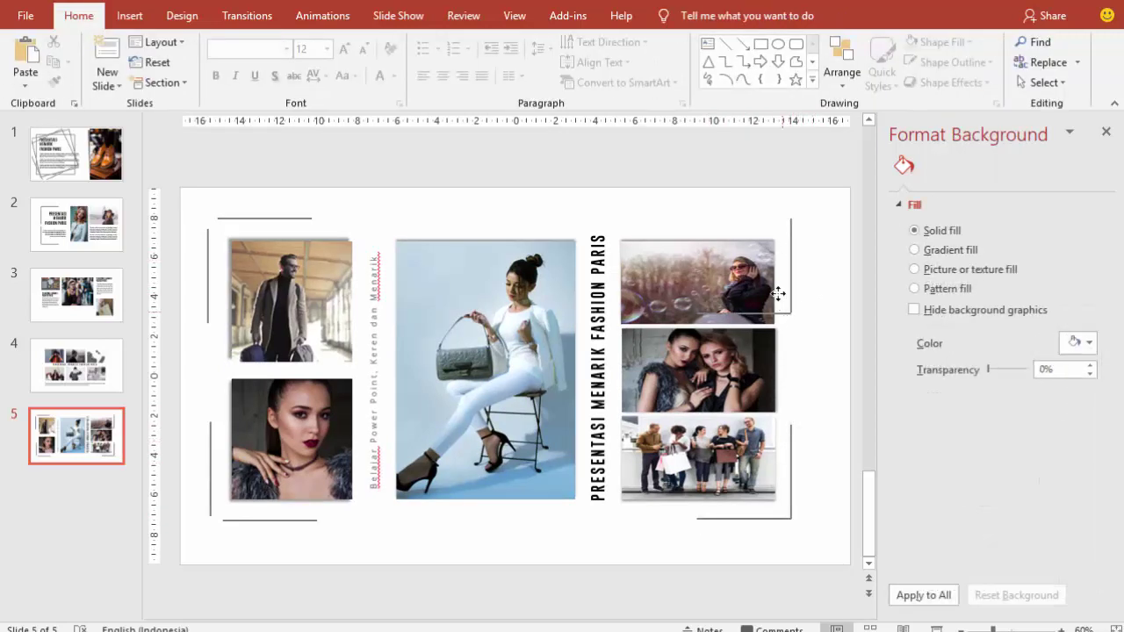
- Fine-tune the top-right and bottom-right bracket lines so they align with the photo corners
drag(762, 223, 757, 223)
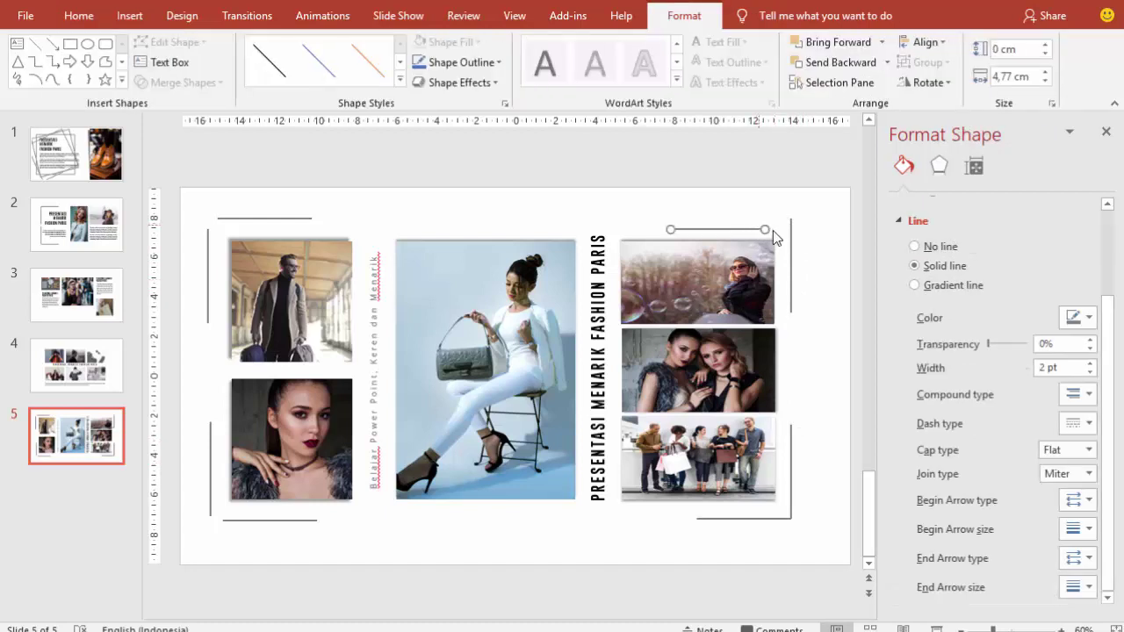
drag(791, 230, 786, 256)
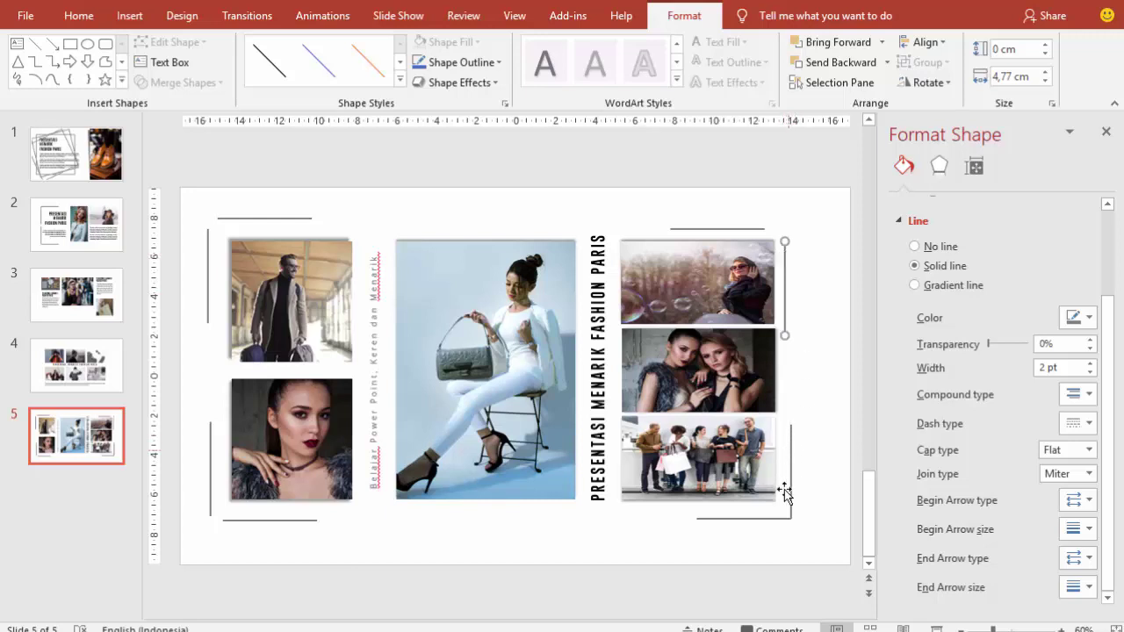
drag(769, 518, 744, 516)
drag(791, 490, 783, 475)
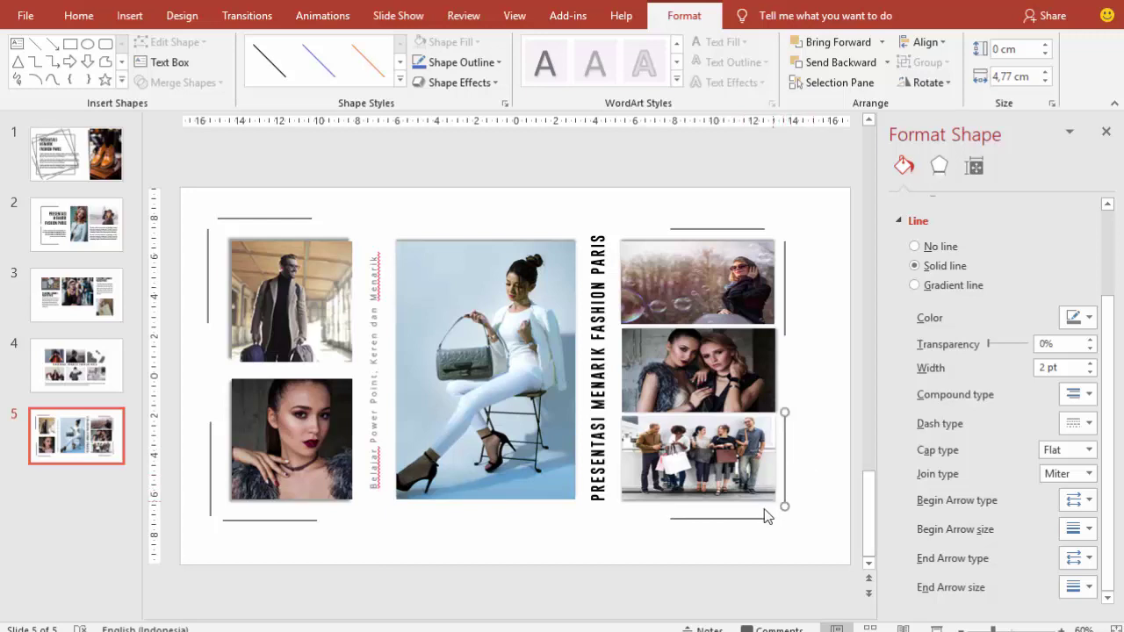
drag(764, 517, 754, 512)
click(758, 516)
drag(750, 517, 744, 520)
drag(783, 467, 799, 467)
drag(785, 302, 797, 299)
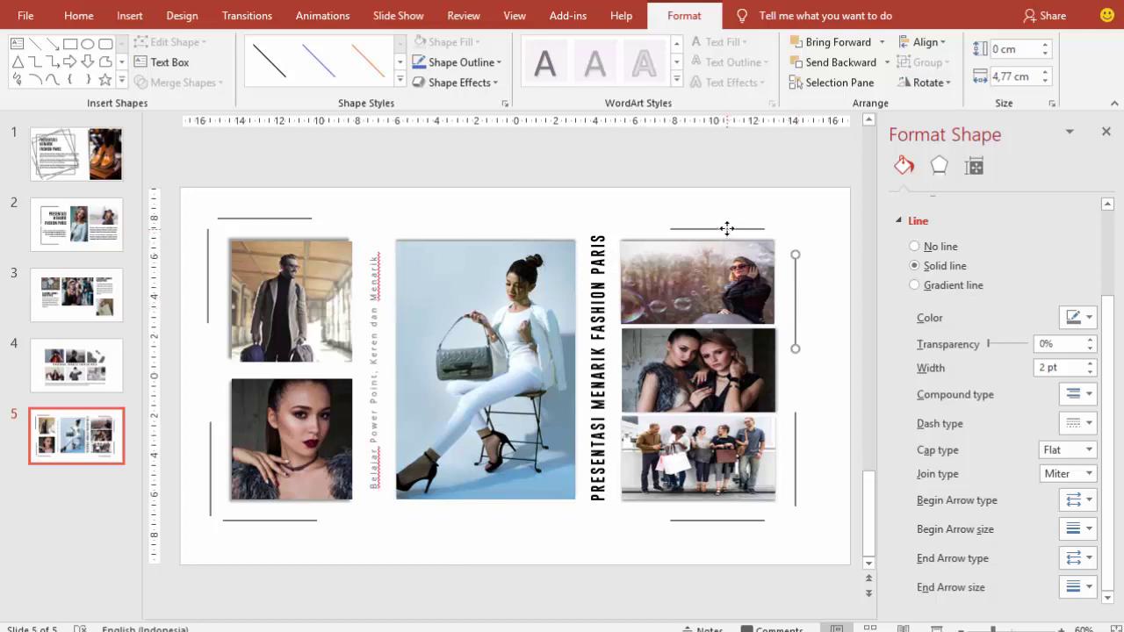
drag(726, 229, 736, 222)
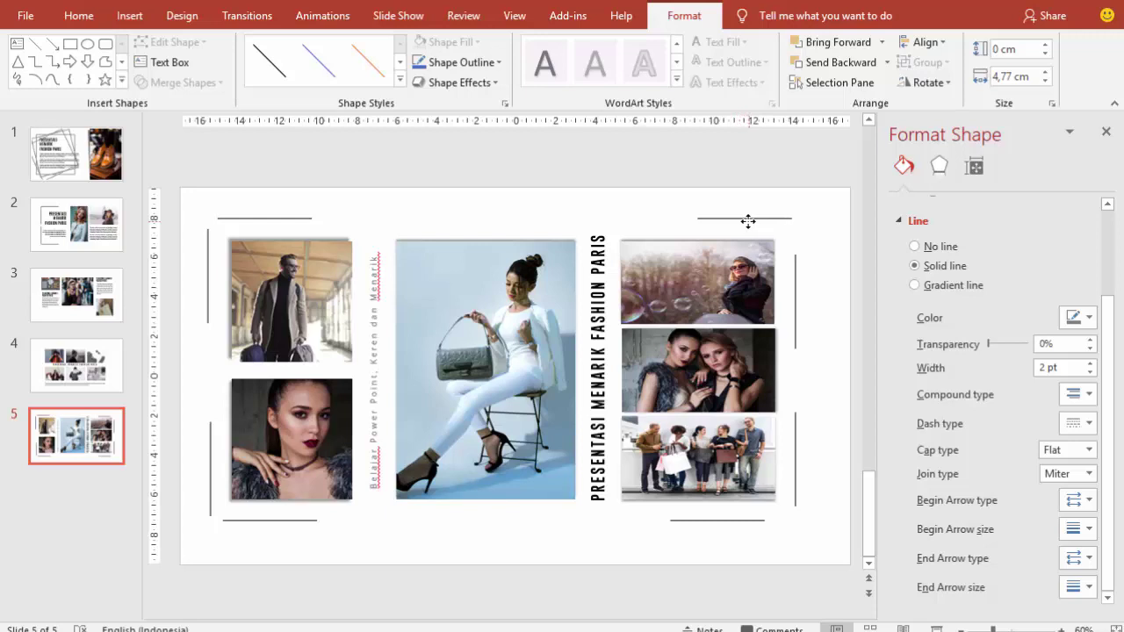
click(745, 222)
drag(794, 271, 793, 259)
click(793, 252)
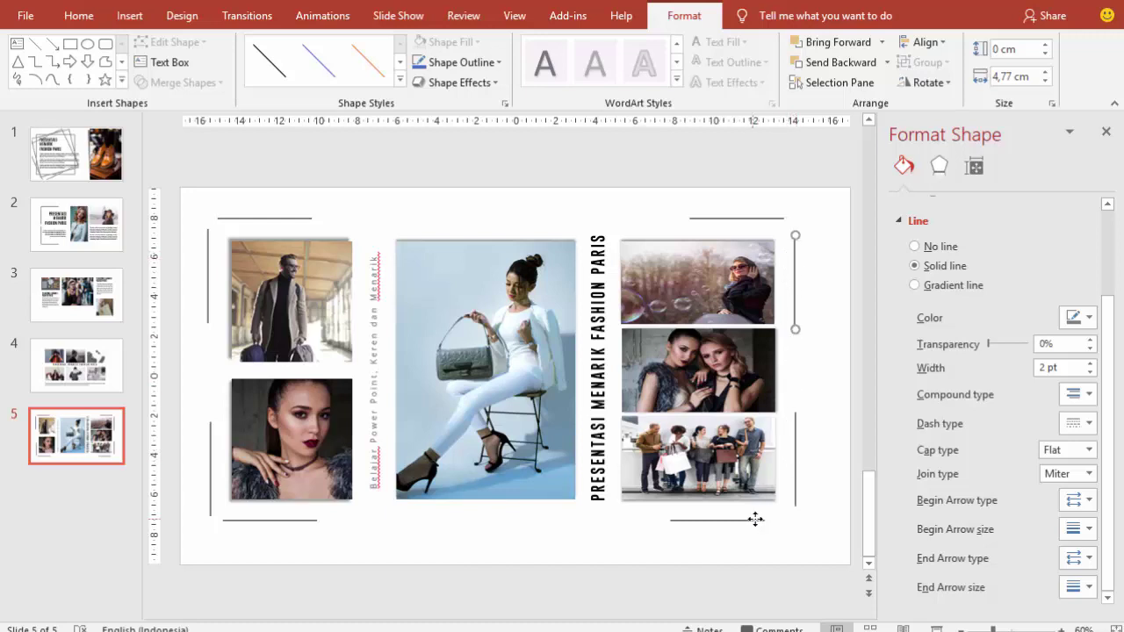
drag(755, 519, 768, 518)
click(826, 434)
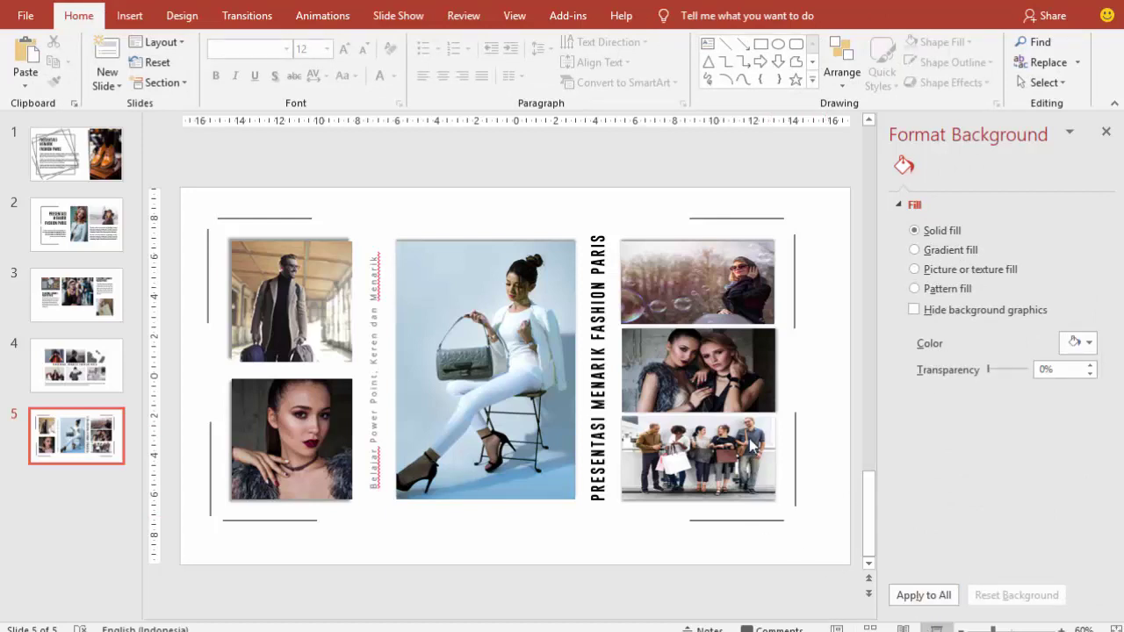
- Preview slide 5 as a full-screen slideshow, then return to slide 1 in the editor
key(shift+F5)
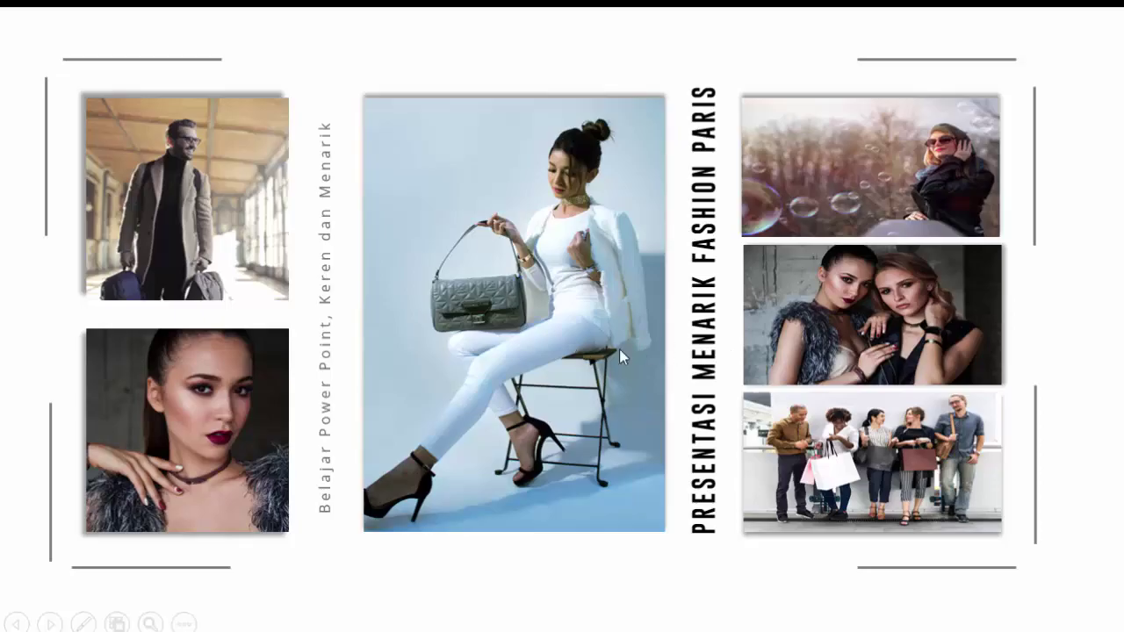
key(Escape)
click(81, 167)
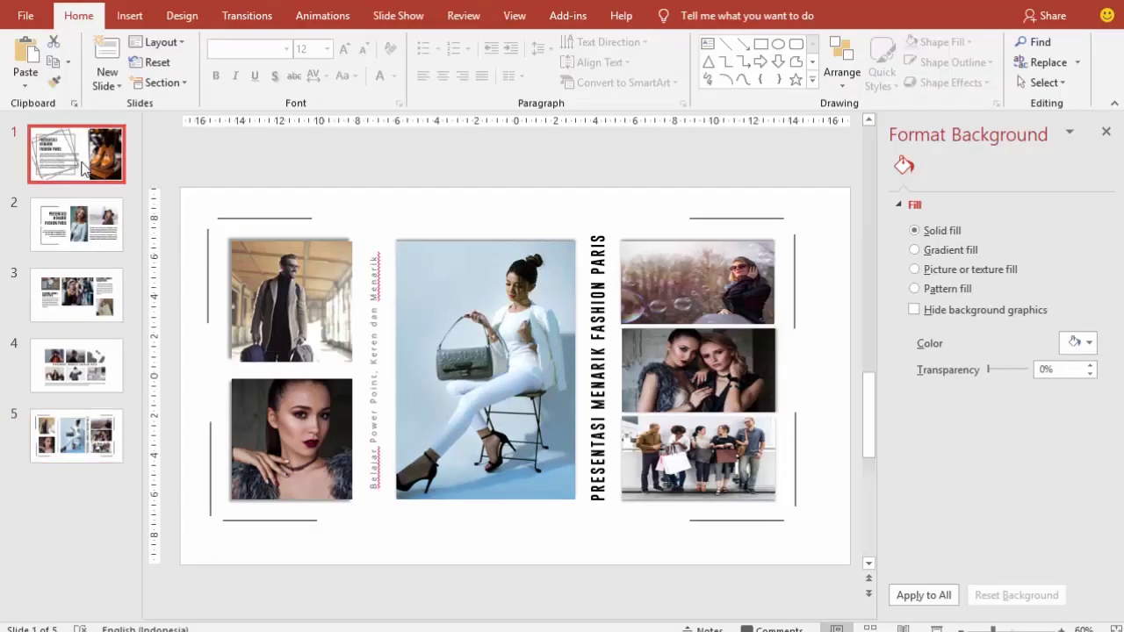